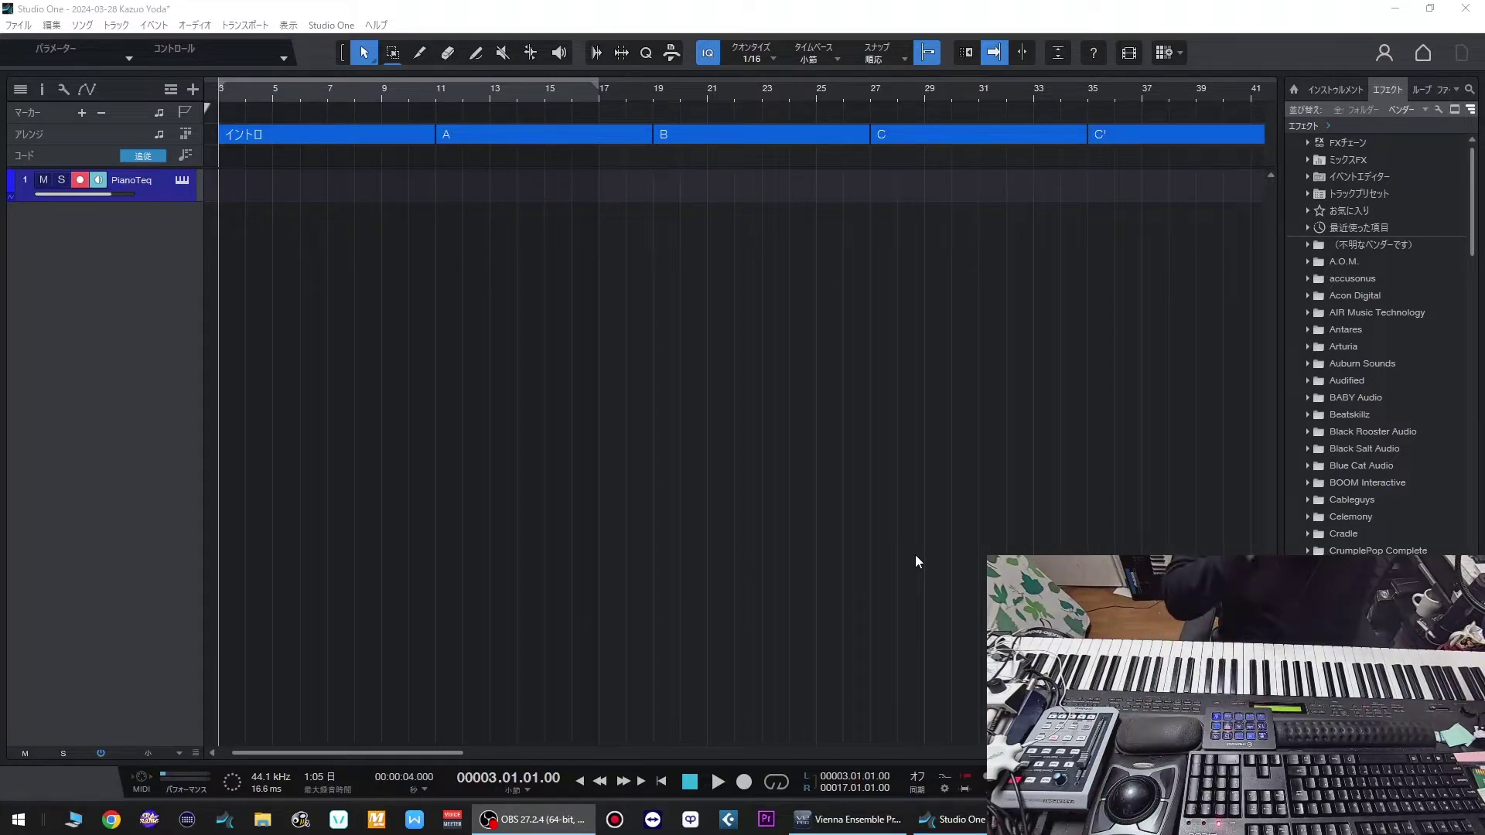
- Bring in the Vocal track below PianoTeq, arm it for recording, and turn off input quantize
{"action": "key", "text": "ctrl+z"}
{"action": "left_click", "coordinate": [82, 215]}
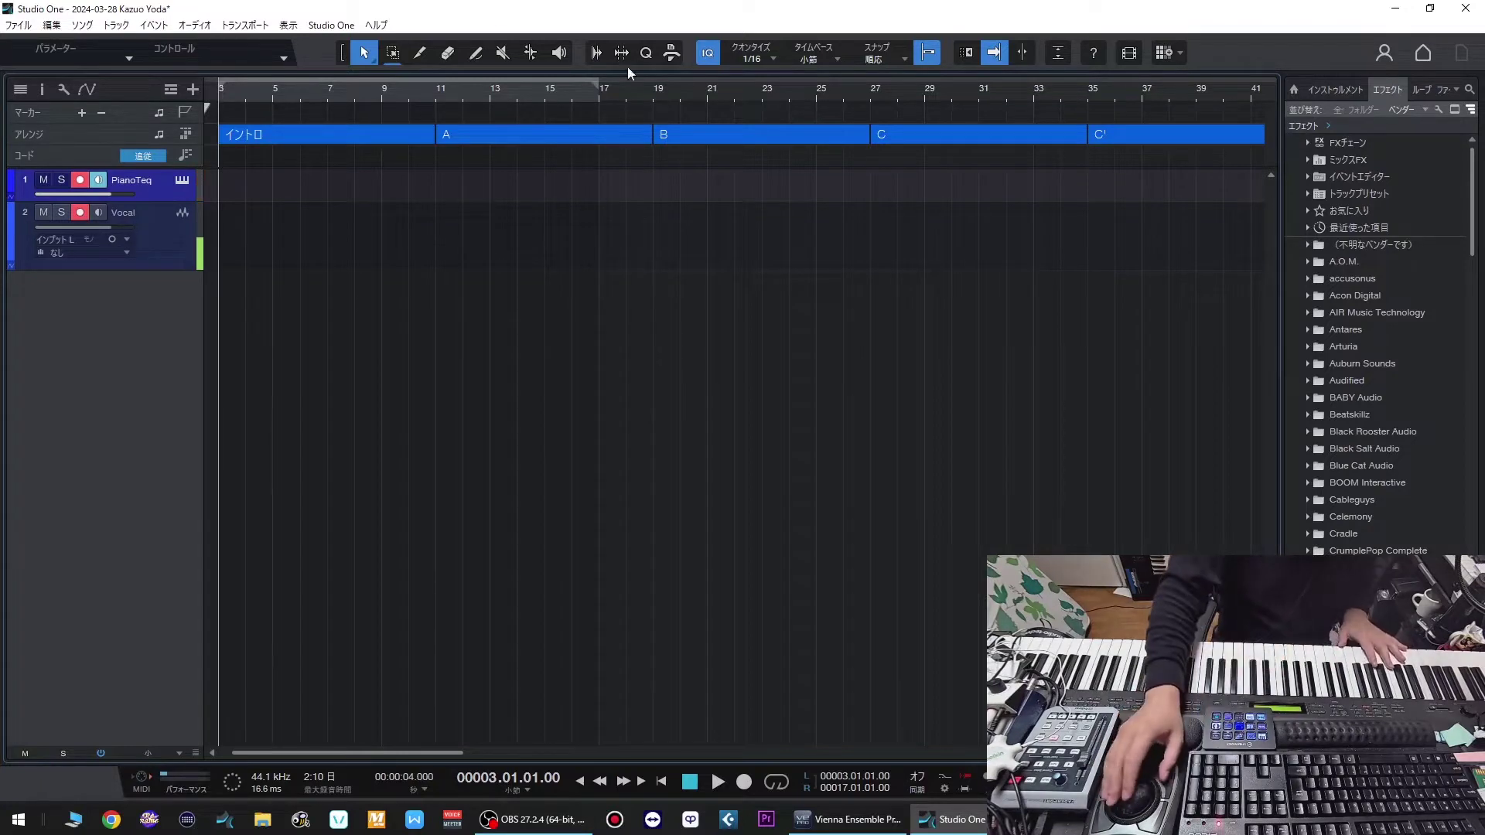
{"action": "left_click", "coordinate": [716, 52]}
- Record the piano and vocal together from bar 3 to about bar 71, then return to the start
{"action": "key", "text": "space"}
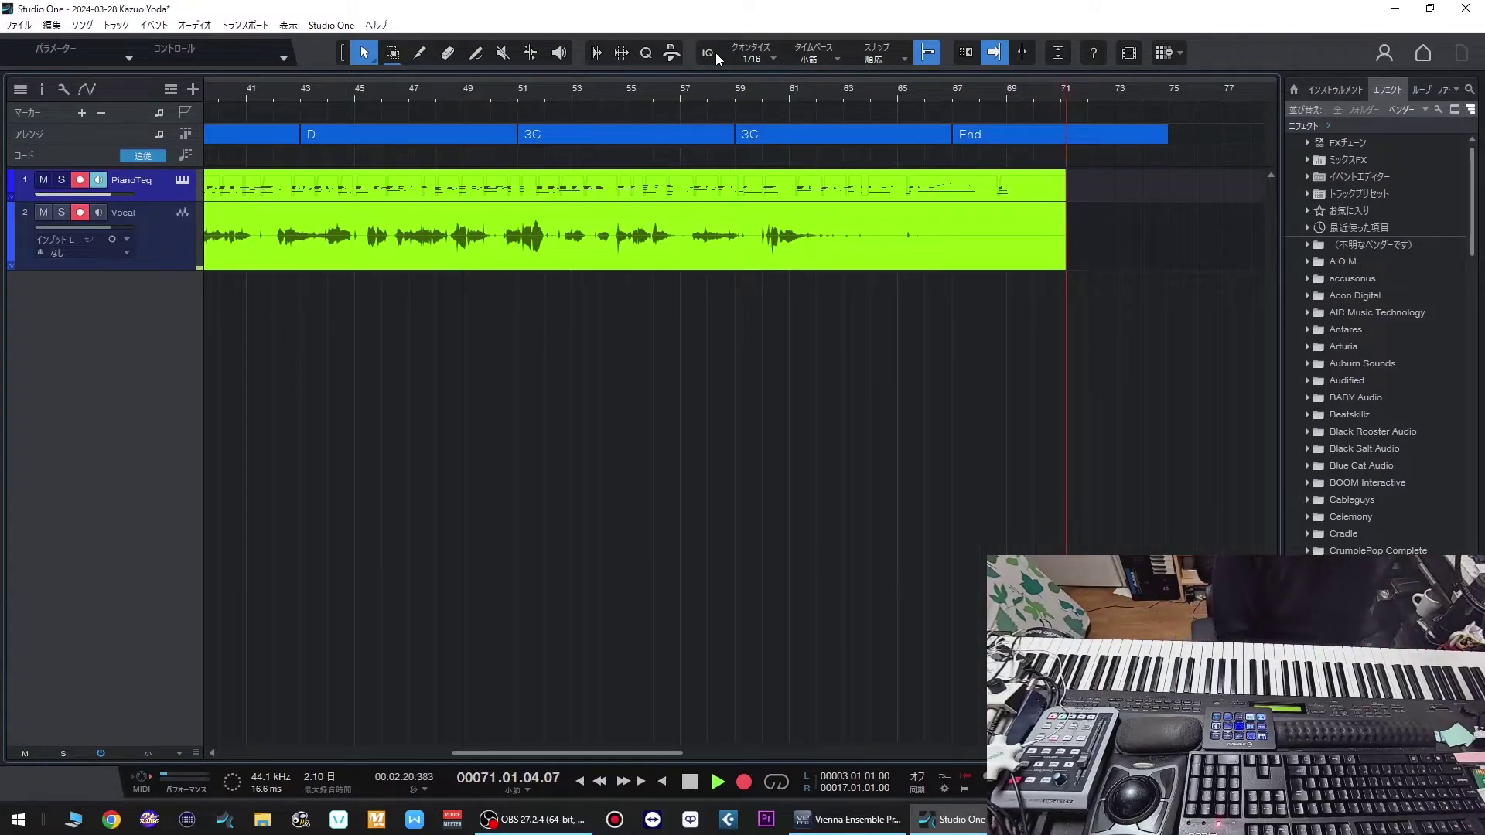
{"action": "key", "text": "space"}
{"action": "key", "text": "Home"}
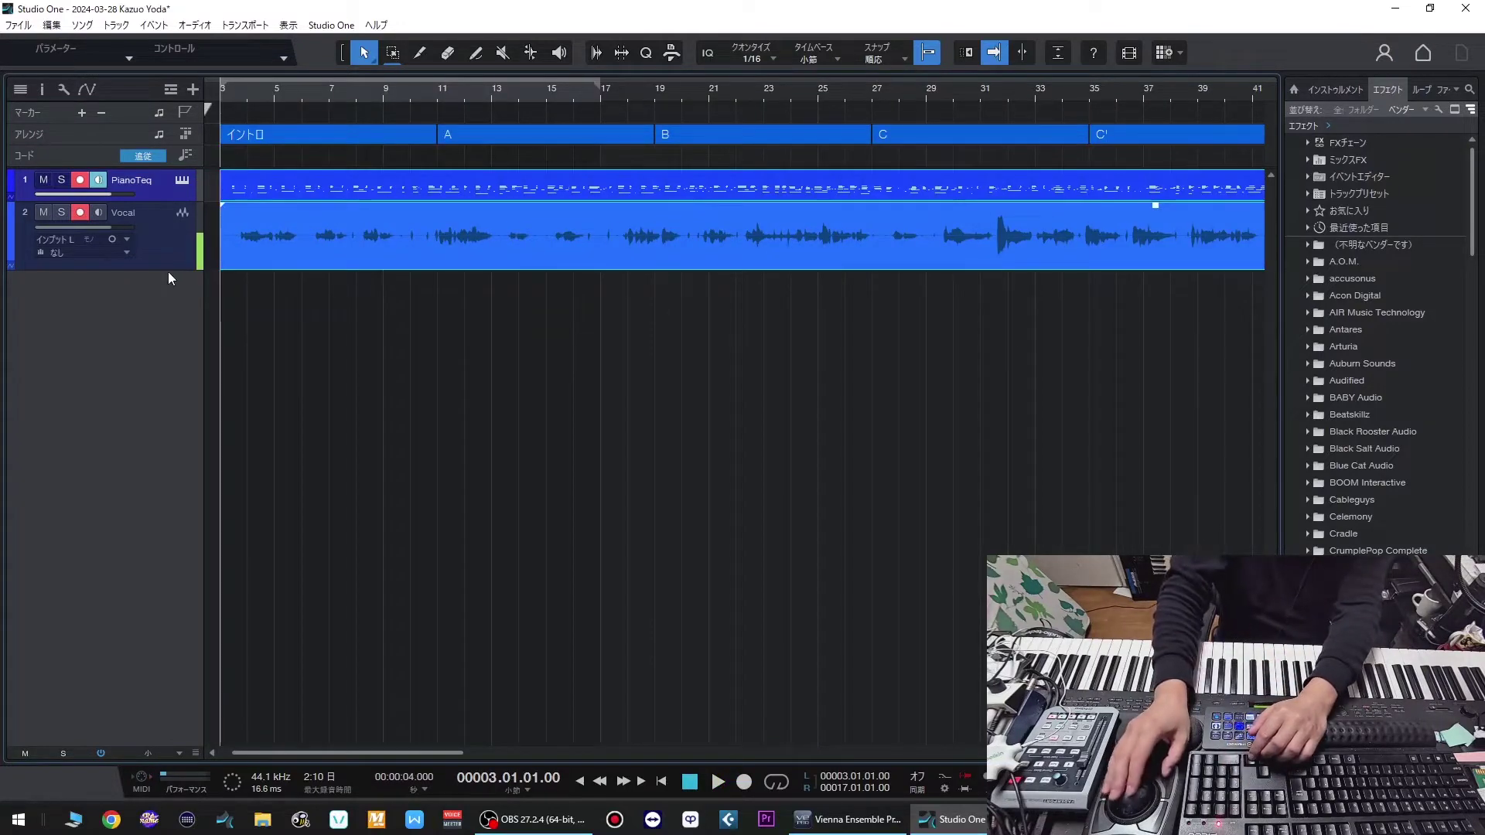
- Play back the take, enlarge the Vocal track and raise the volume of its recorded clip
{"action": "key", "text": "space"}
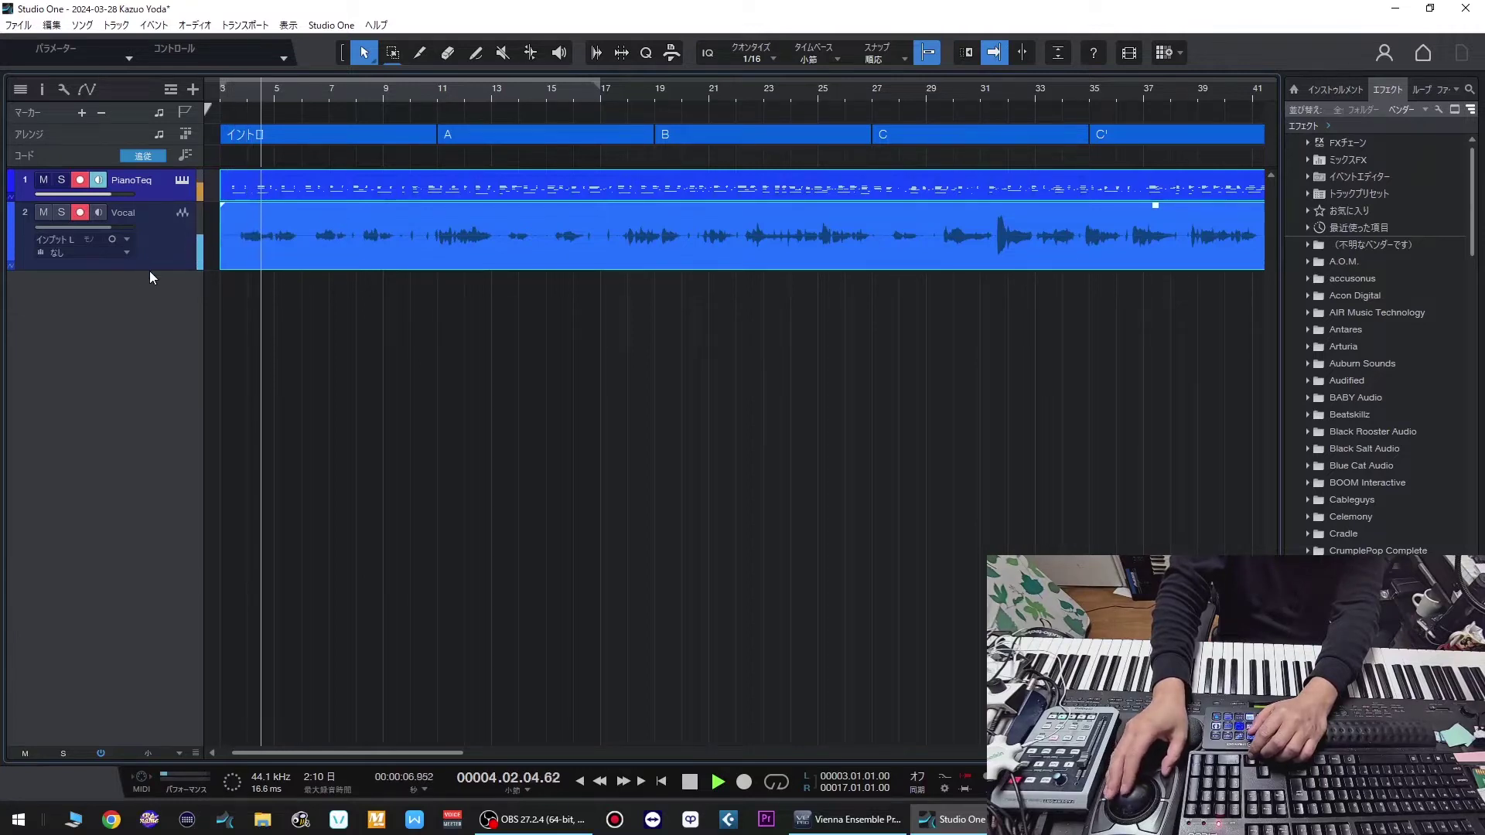
{"action": "left_click_drag", "start_coordinate": [149, 269], "coordinate": [149, 313]}
{"action": "key", "text": "w"}
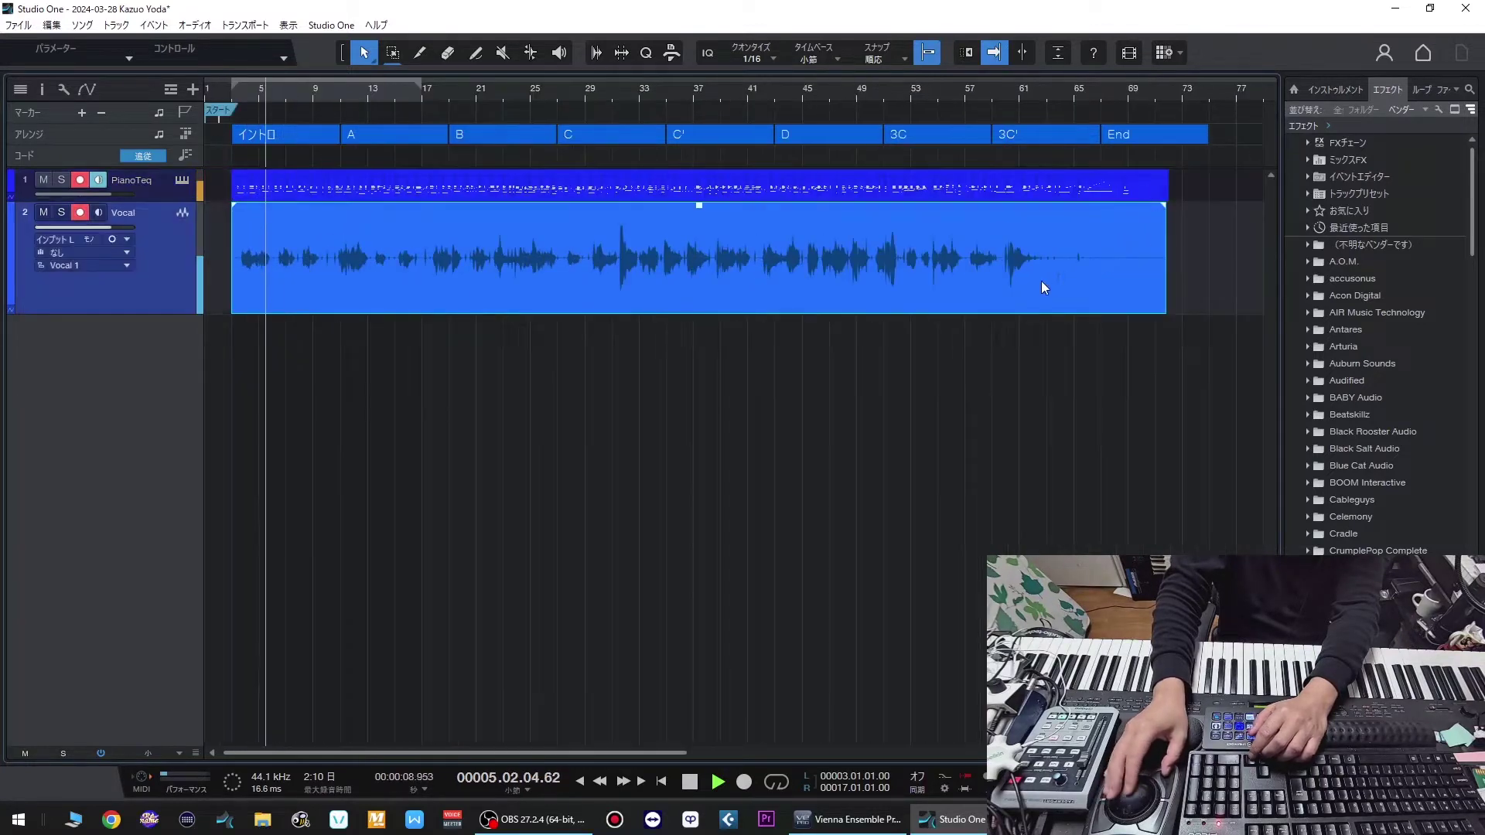
{"action": "left_click_drag", "start_coordinate": [699, 208], "coordinate": [702, 206]}
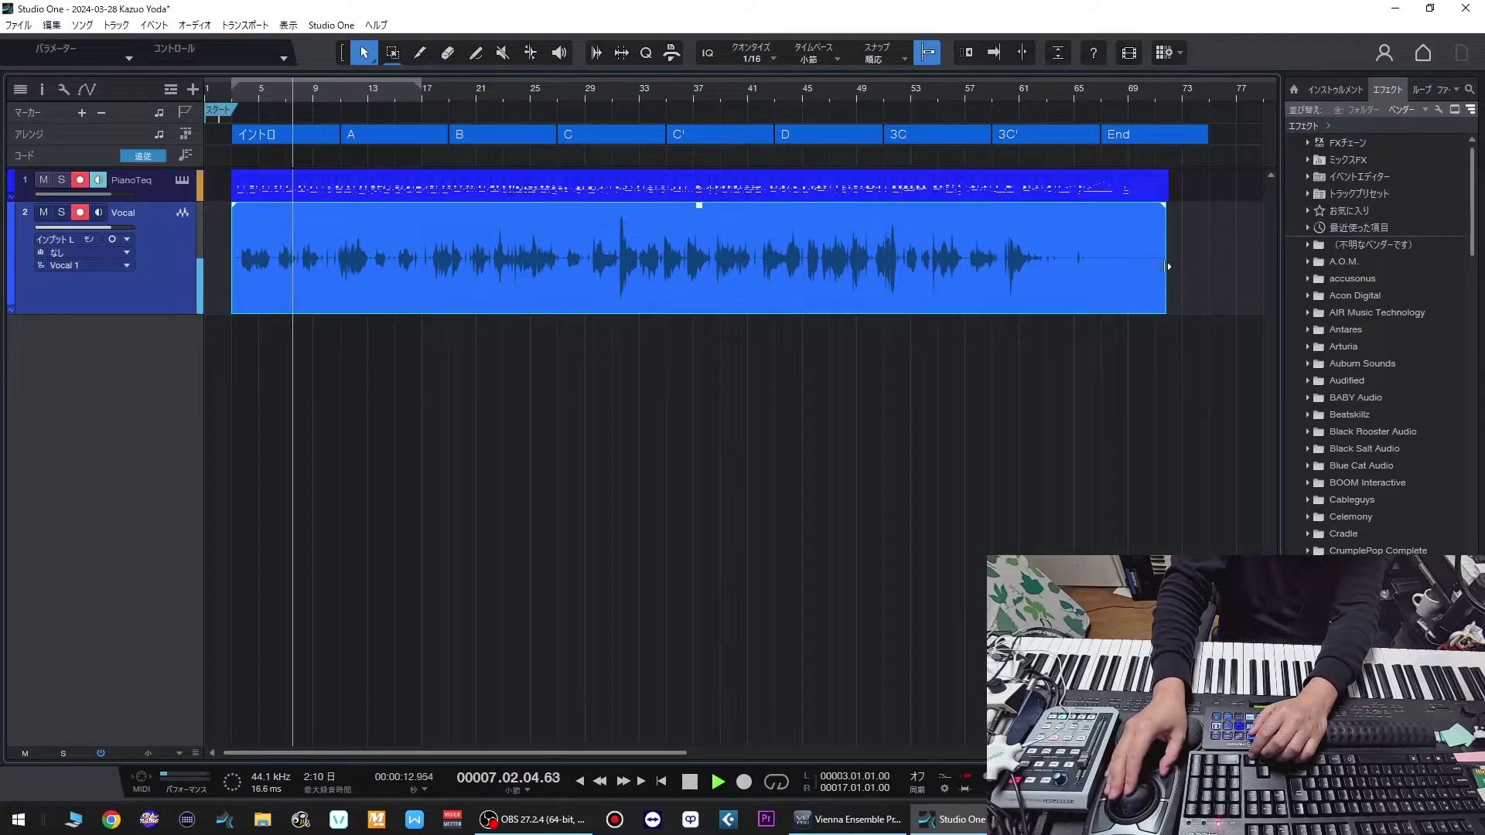
- Trim the end of the vocal clip back to bar 65
{"action": "left_click_drag", "start_coordinate": [1164, 266], "coordinate": [1073, 291]}
{"action": "left_click", "coordinate": [1123, 290]}
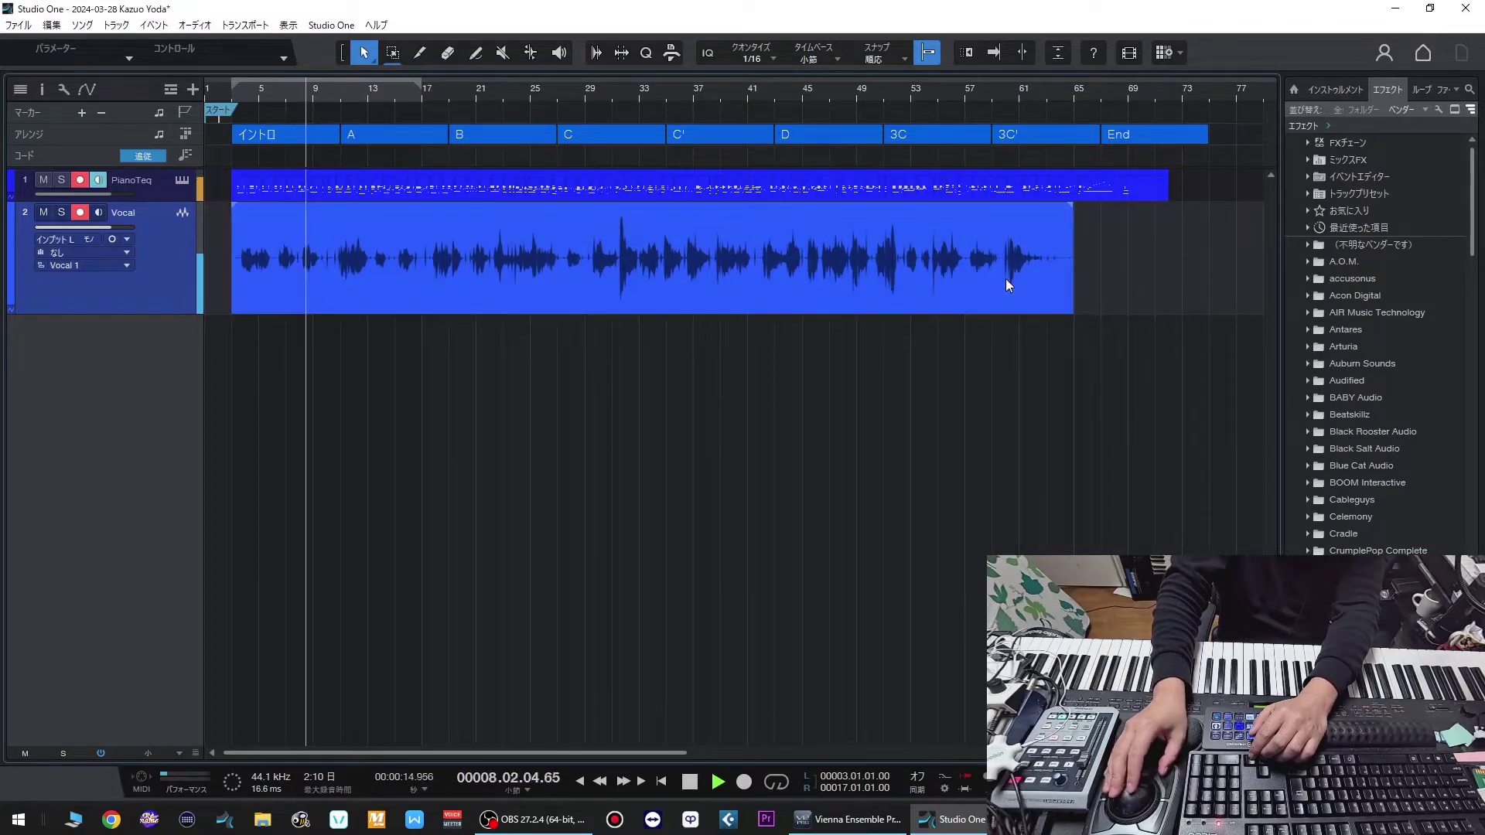
{"action": "left_click", "coordinate": [1011, 281]}
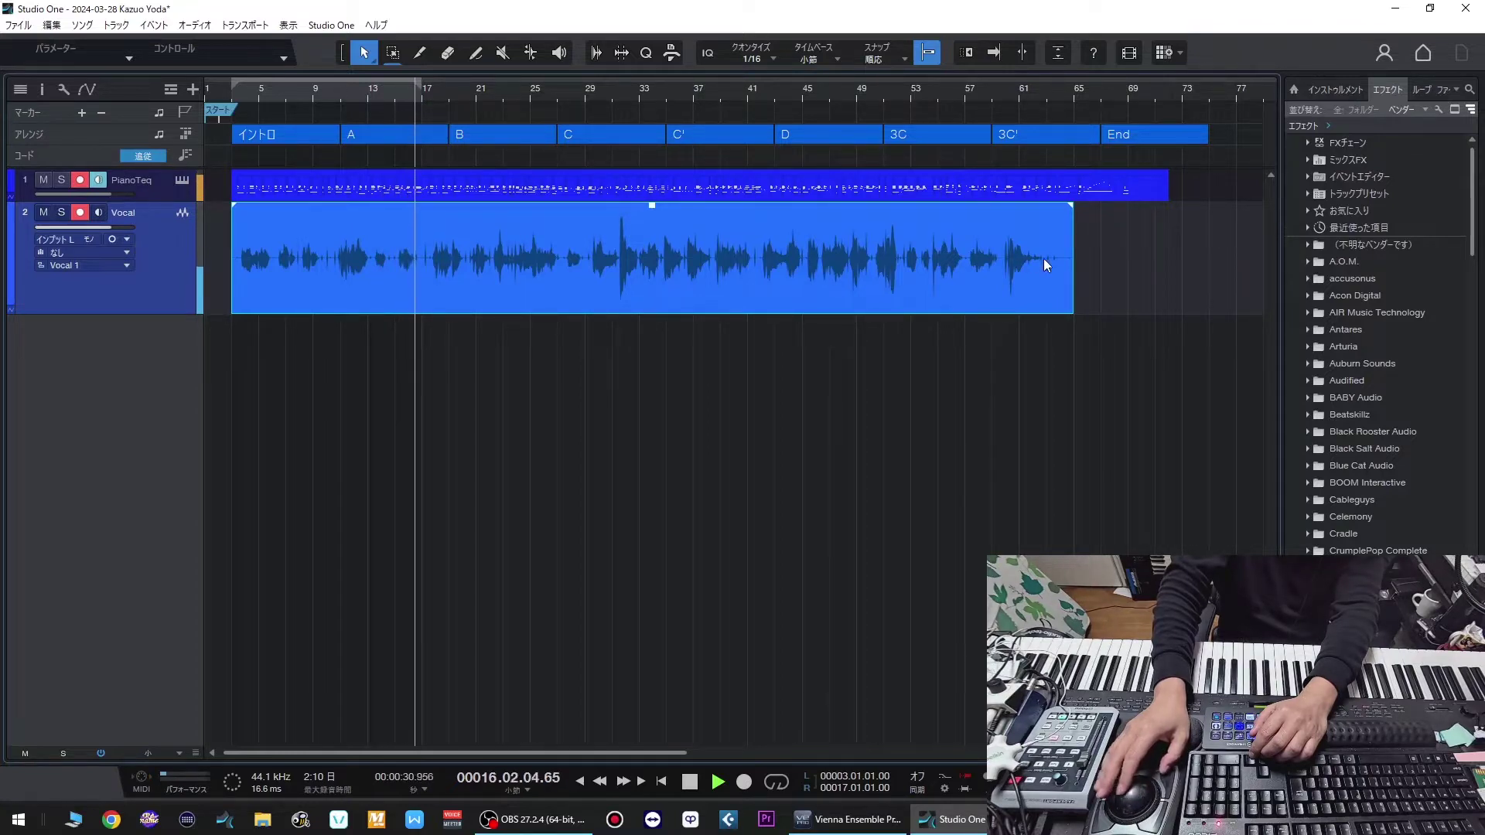
{"action": "left_click_drag", "start_coordinate": [1070, 206], "coordinate": [1098, 240]}
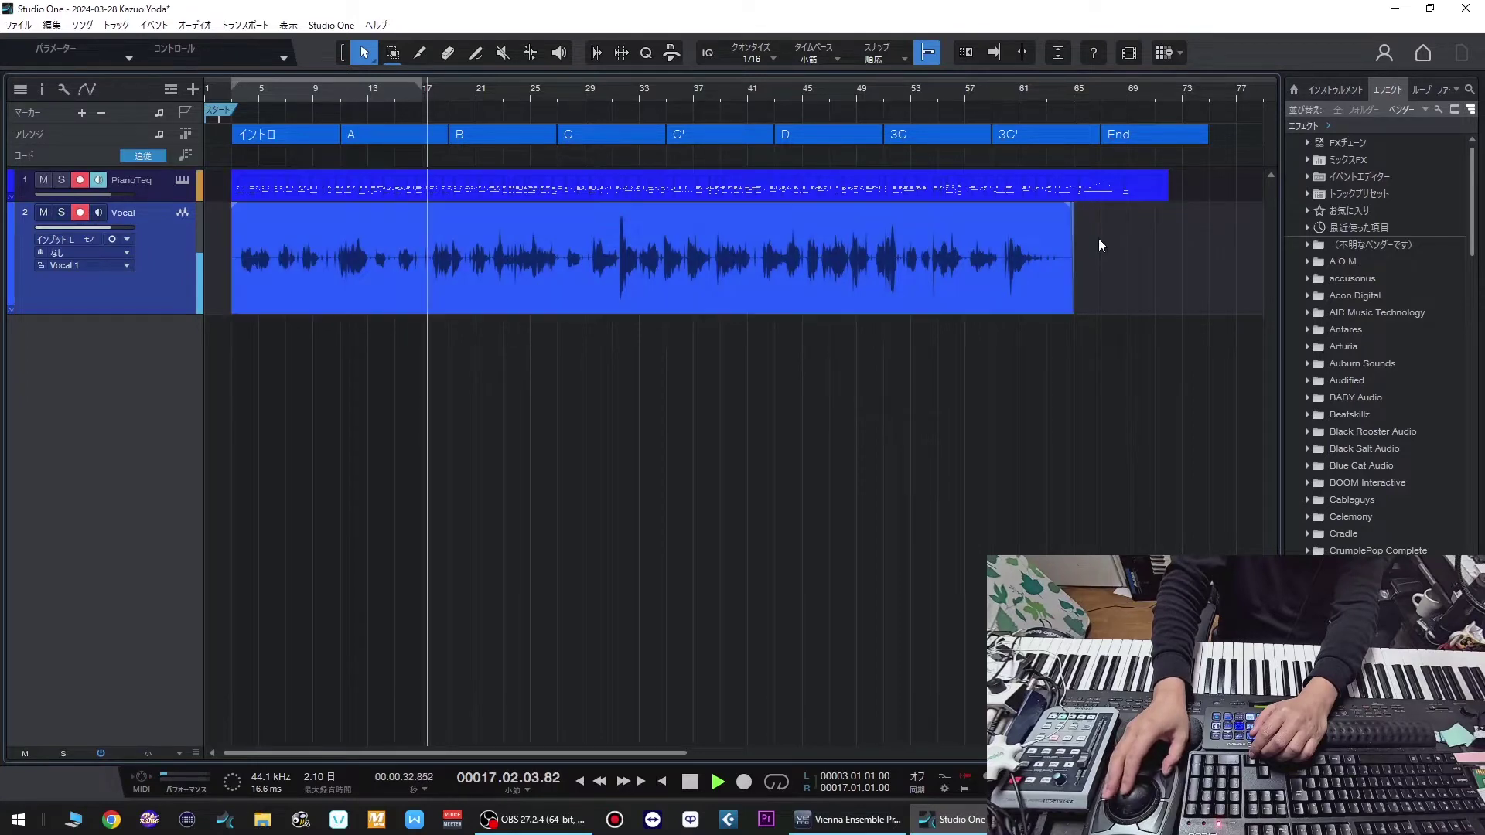
- Stop playback with the vocal clip selected and save the song
{"action": "left_click", "coordinate": [1041, 272]}
{"action": "key", "text": "space"}
{"action": "key", "text": "f"}
{"action": "key", "text": "ctrl+s"}
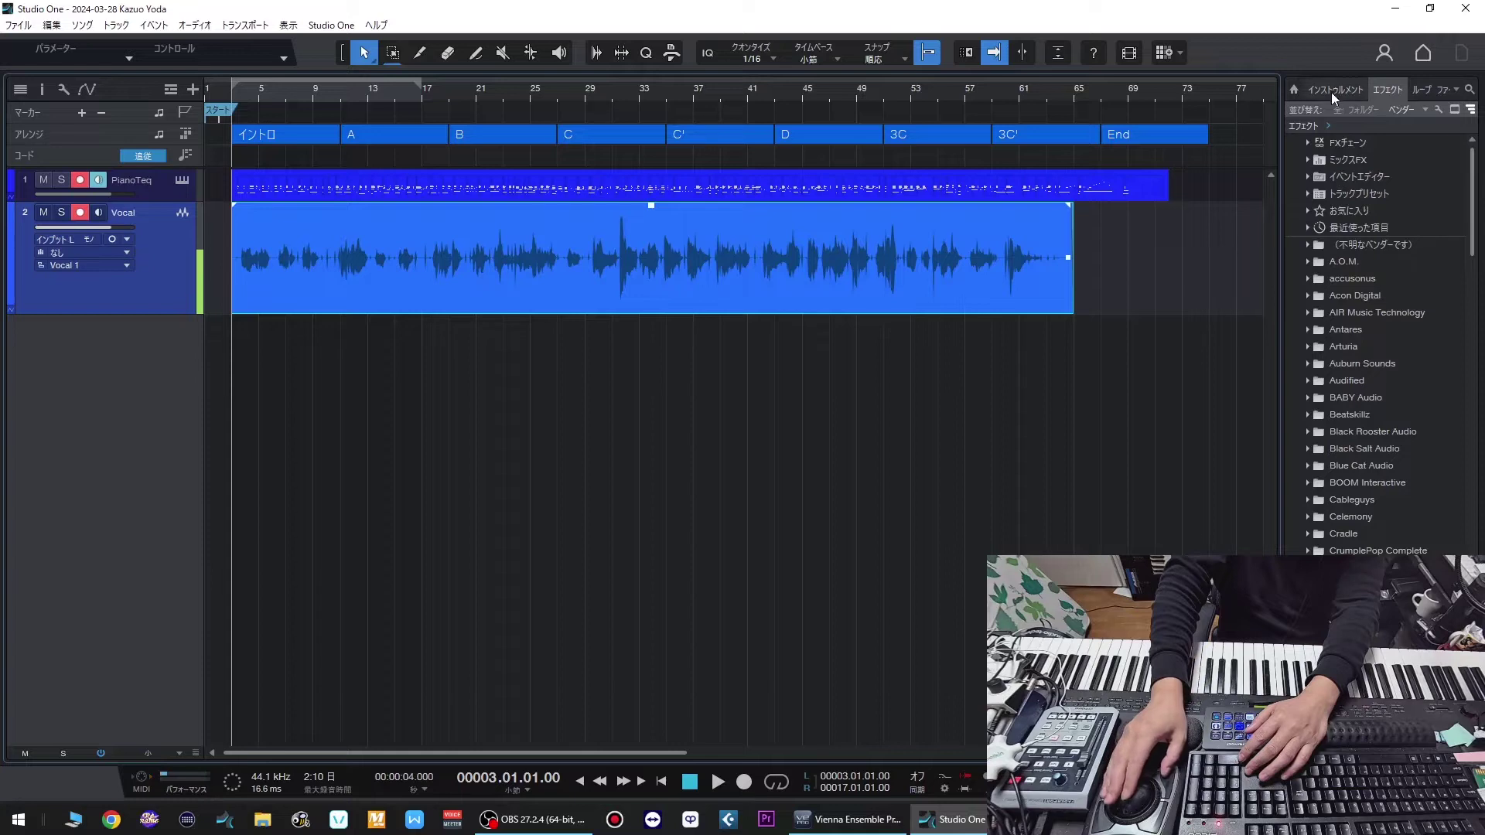
- Apply the Synthesizer V Studio ARA Plugin event editor to the vocal clip
{"action": "left_click", "coordinate": [1307, 192]}
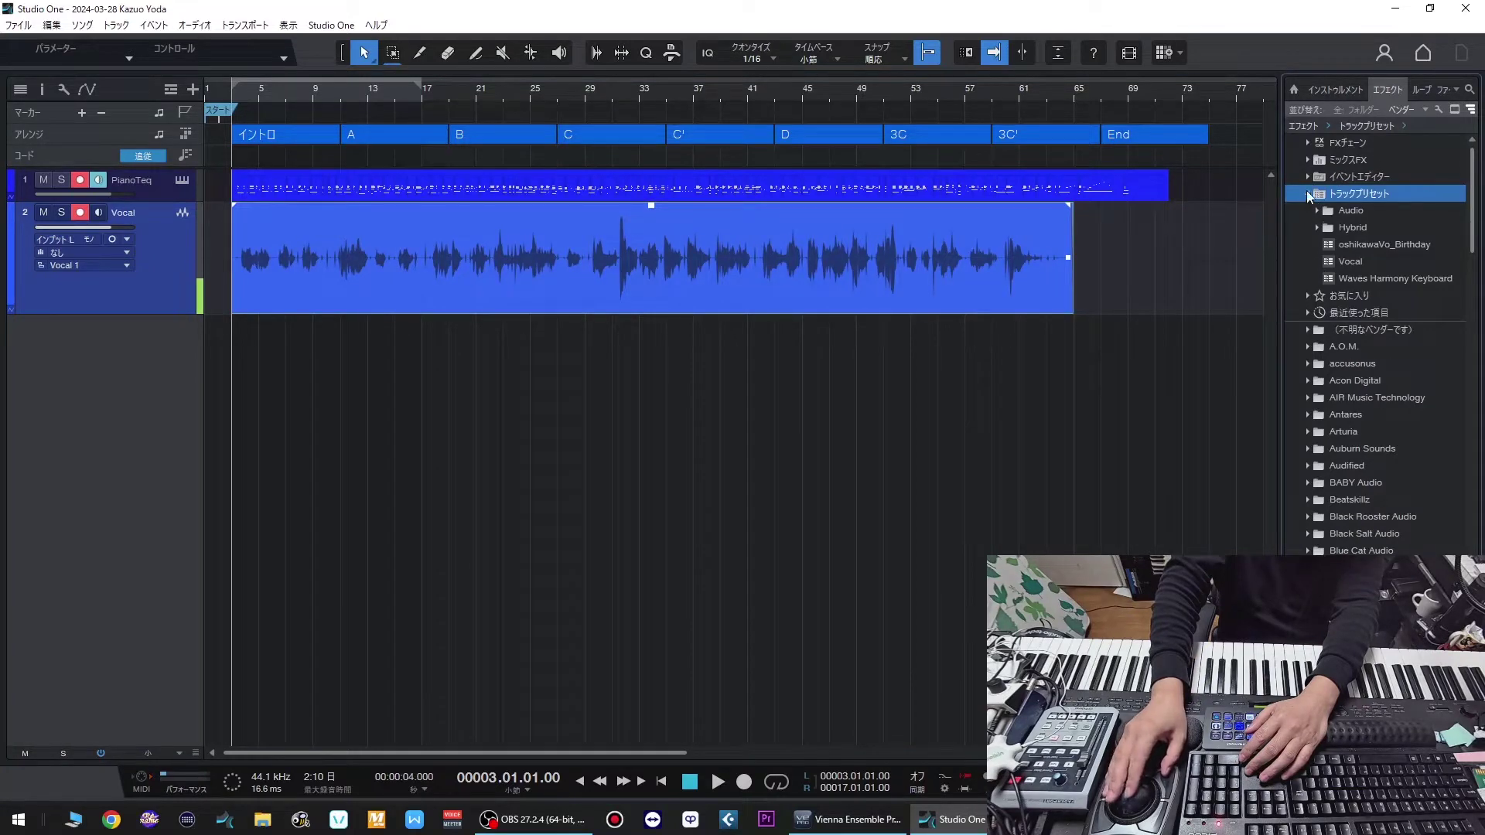
{"action": "left_click", "coordinate": [1306, 177]}
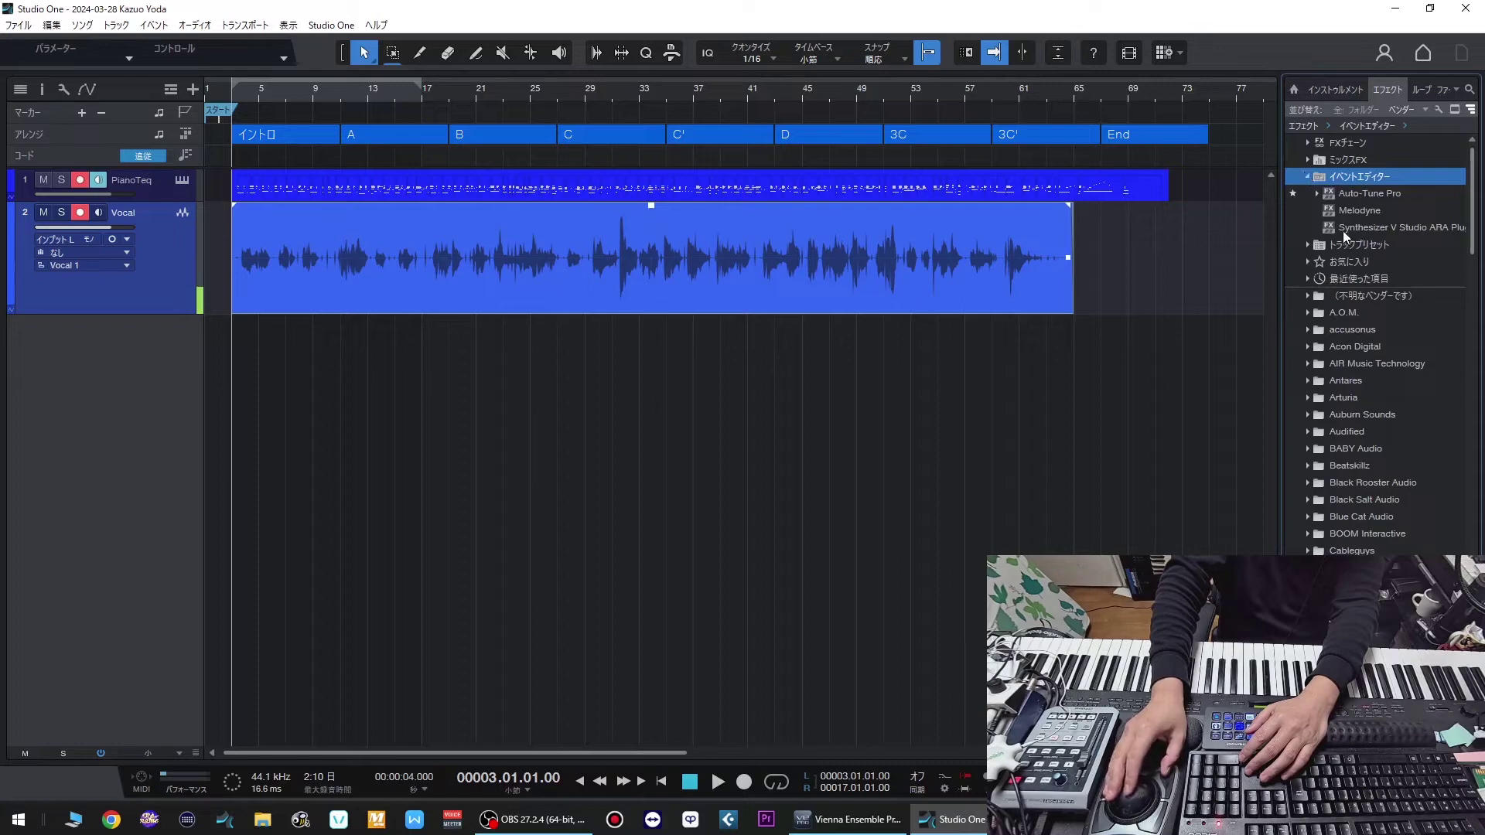
{"action": "left_click_drag", "start_coordinate": [1343, 230], "coordinate": [907, 226]}
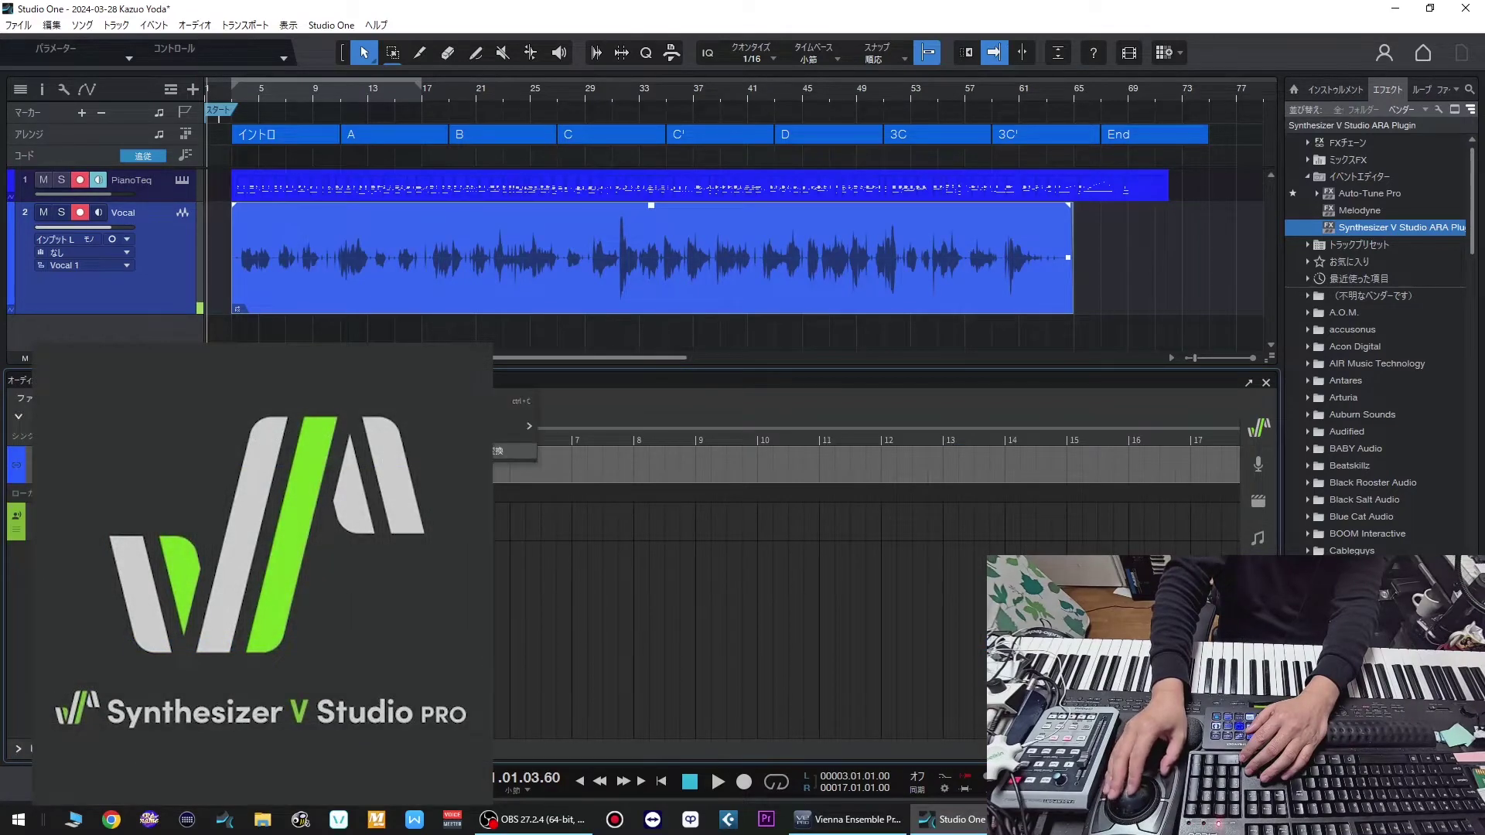
- Convert the vocal to MIDI with 80% note sensitivity and English as the language, and assign the Yuma voice to it
{"action": "left_click", "coordinate": [506, 451]}
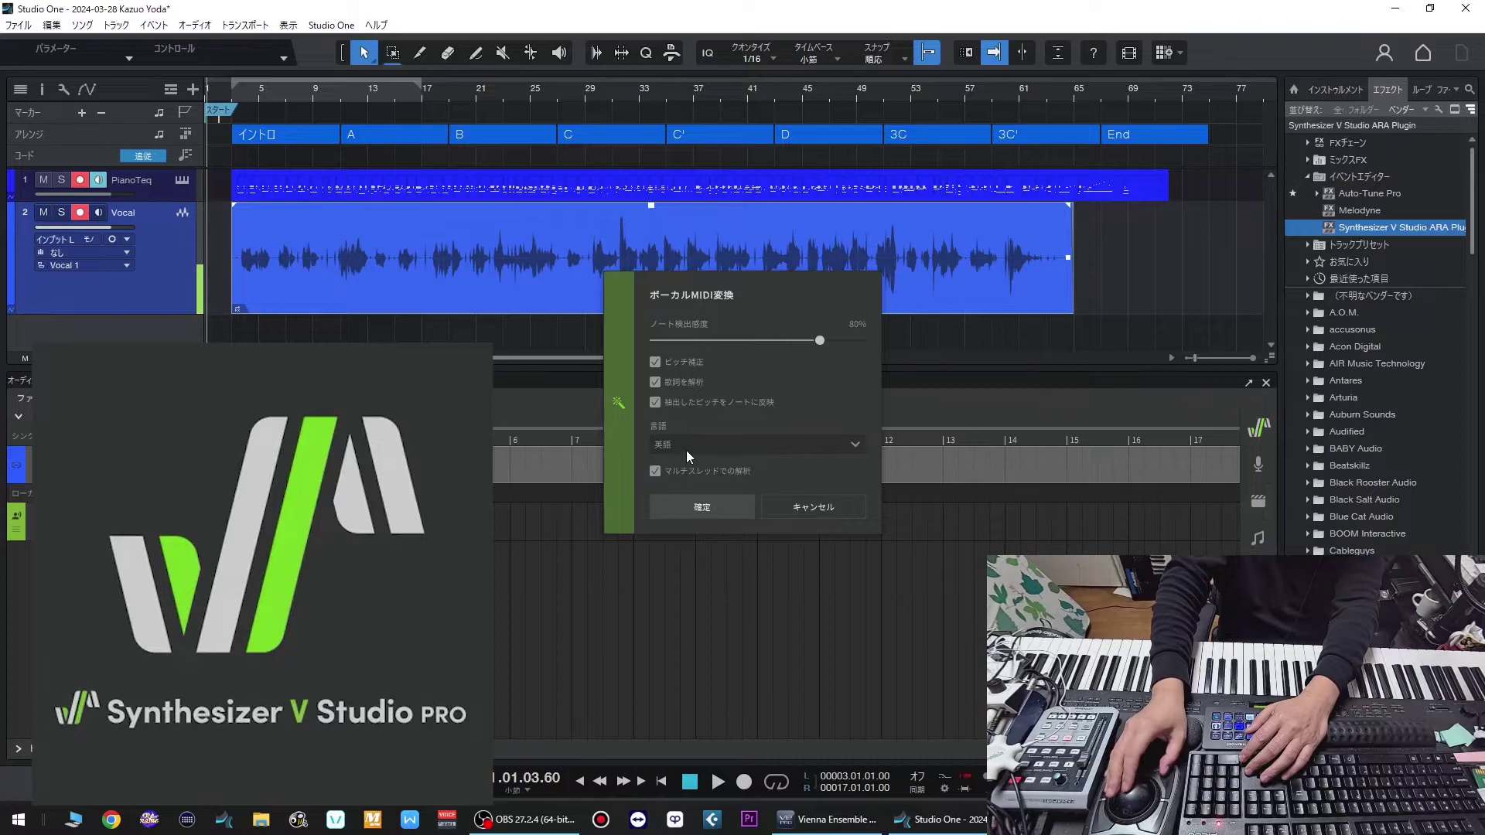
{"action": "left_click", "coordinate": [701, 507]}
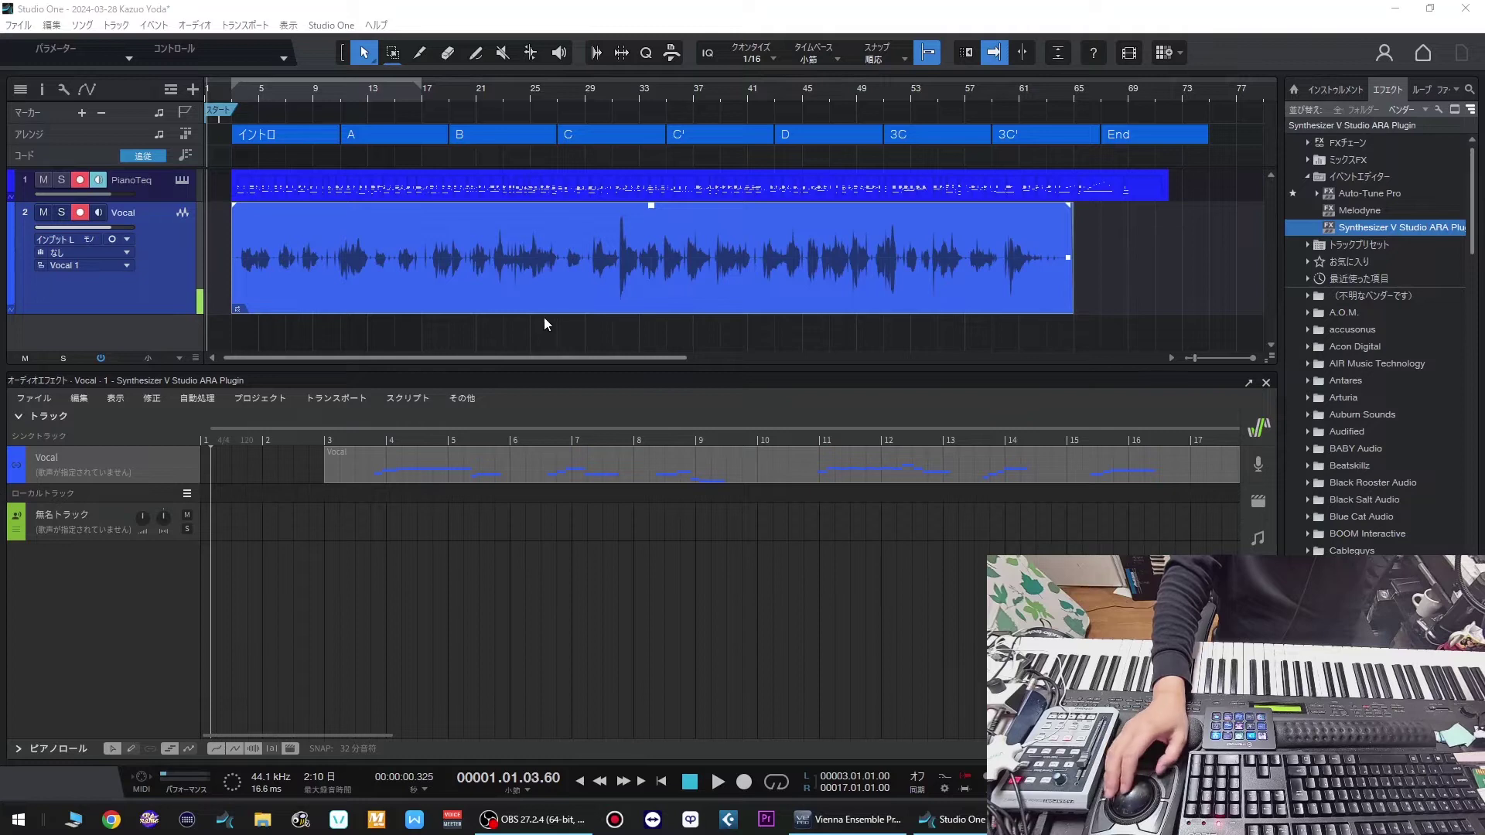
{"action": "left_click", "coordinate": [119, 475]}
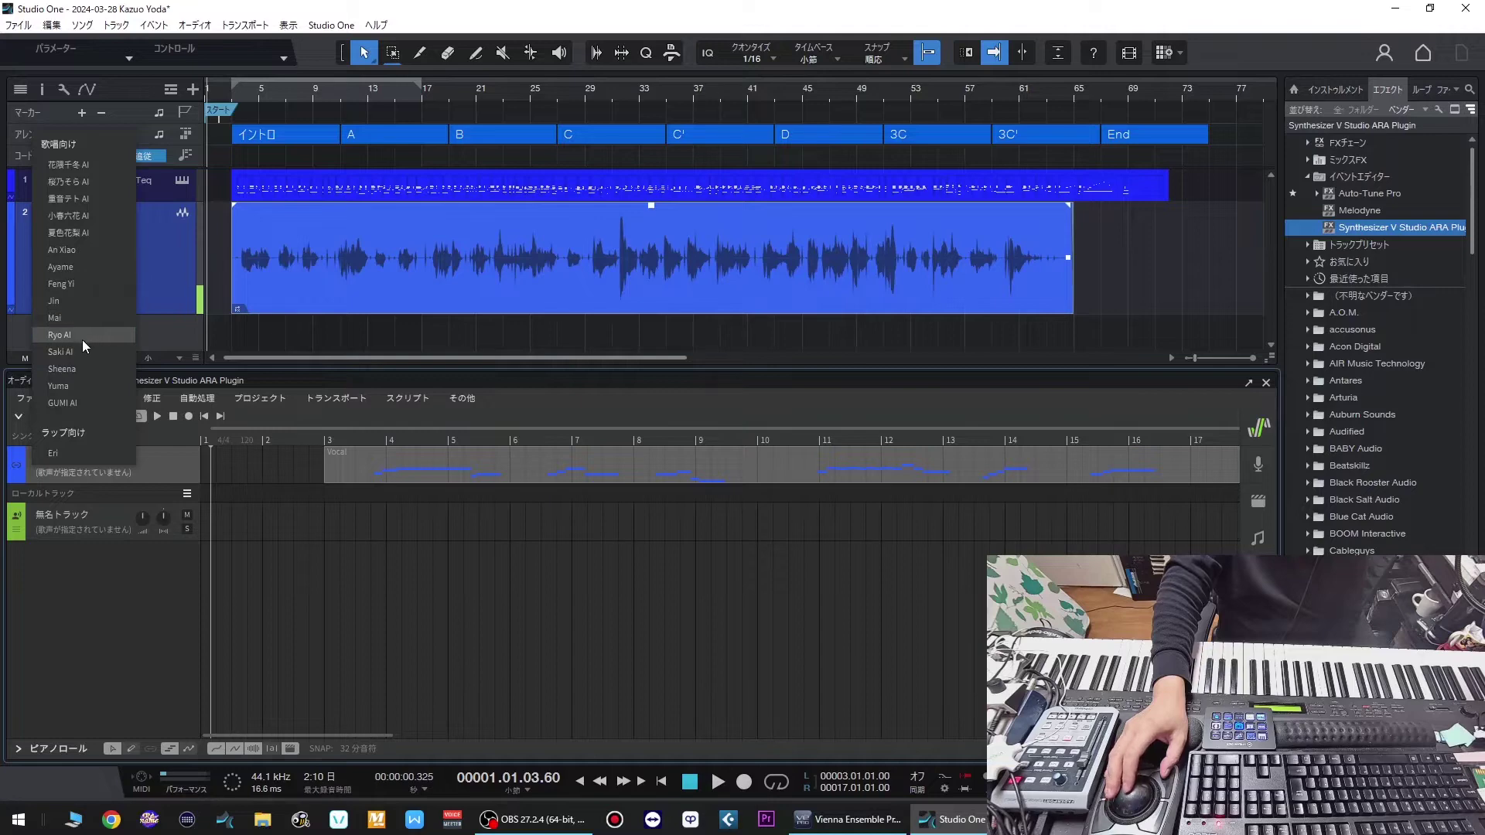
{"action": "left_click", "coordinate": [73, 387]}
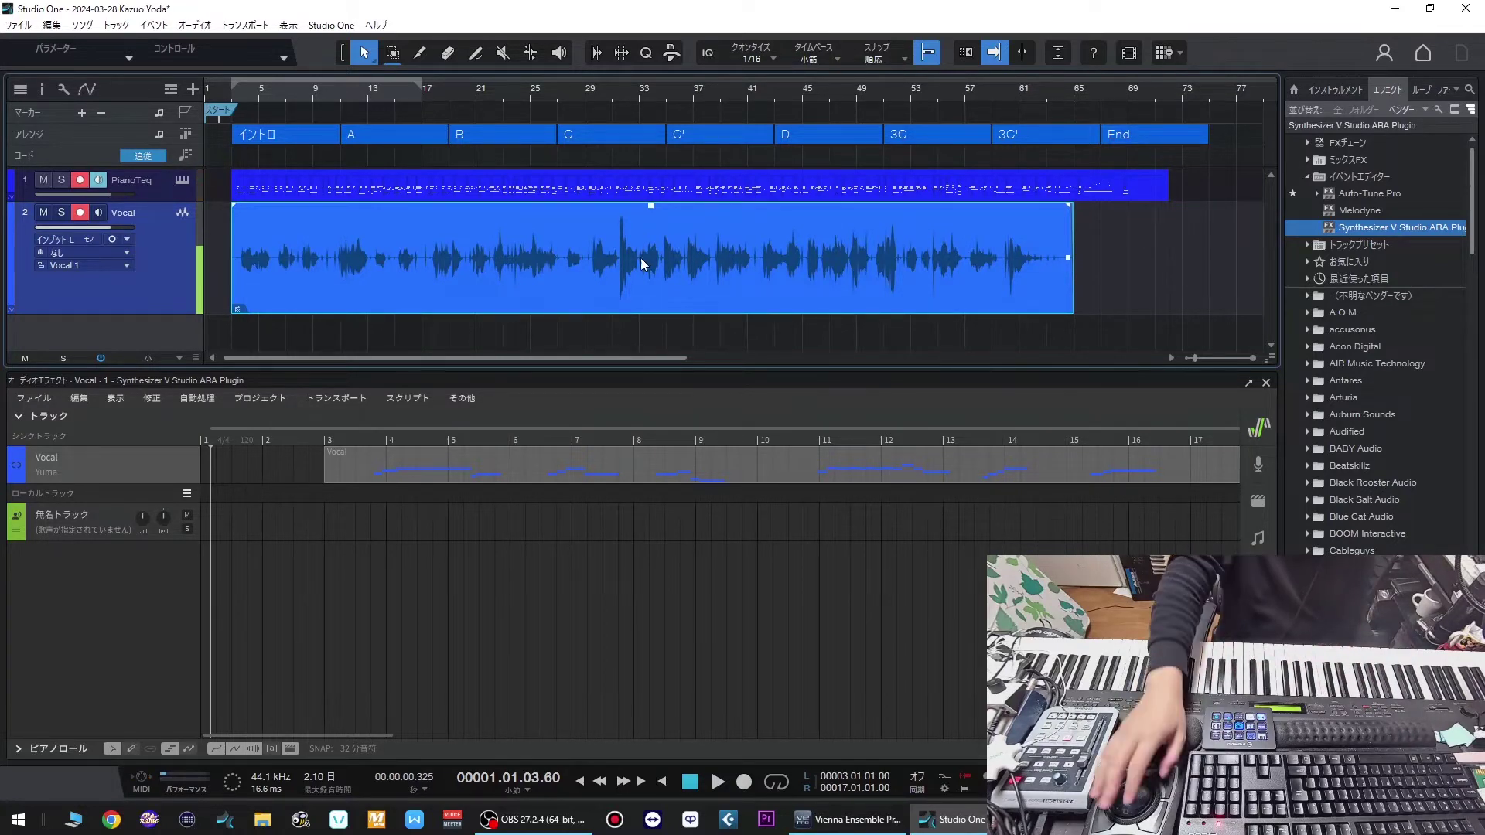
- Show the converted vocal in the piano roll and play it from about bar 31
{"action": "left_click", "coordinate": [602, 456]}
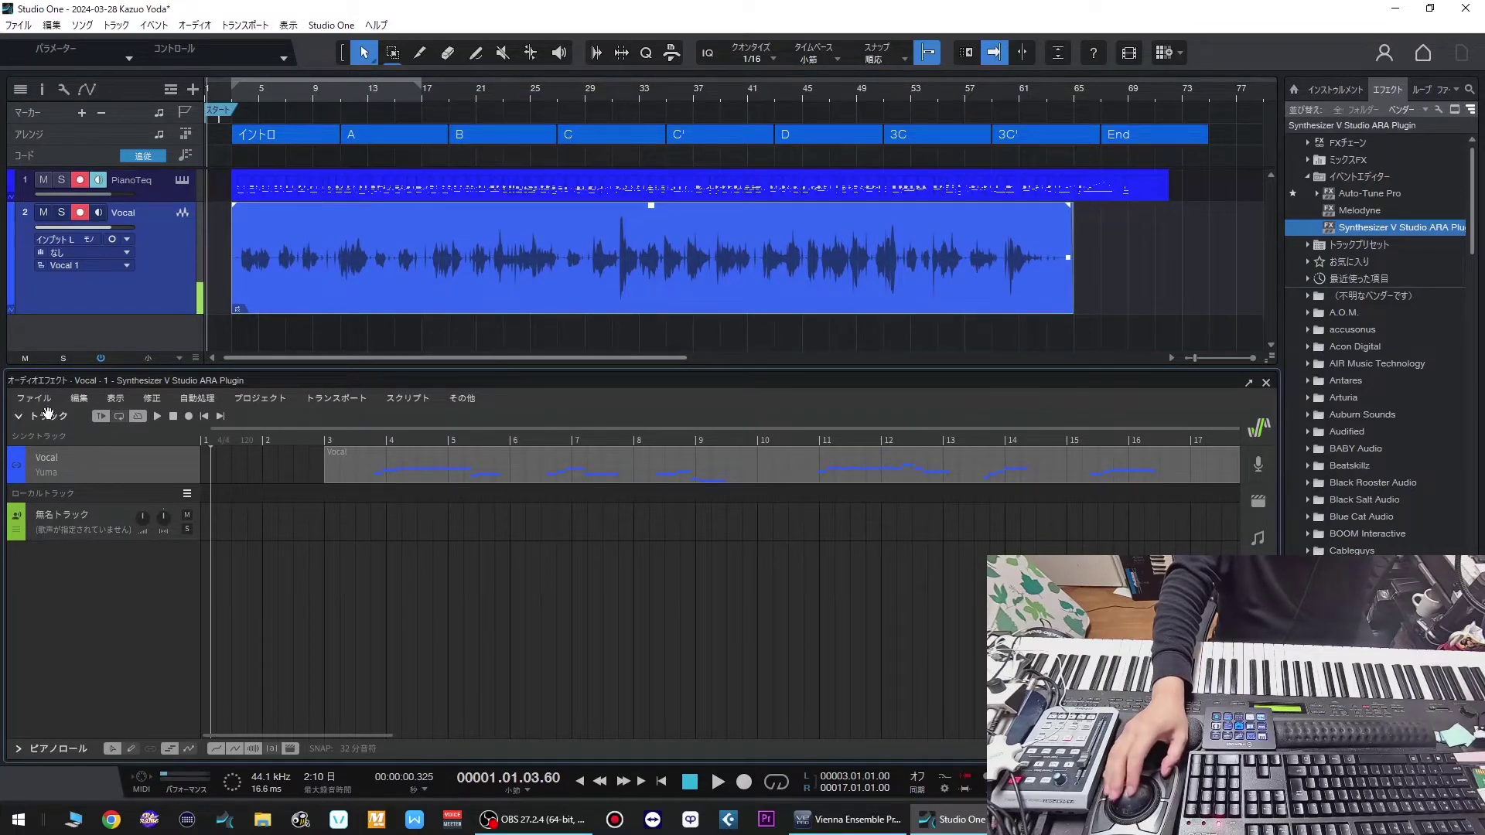
{"action": "left_click", "coordinate": [21, 417]}
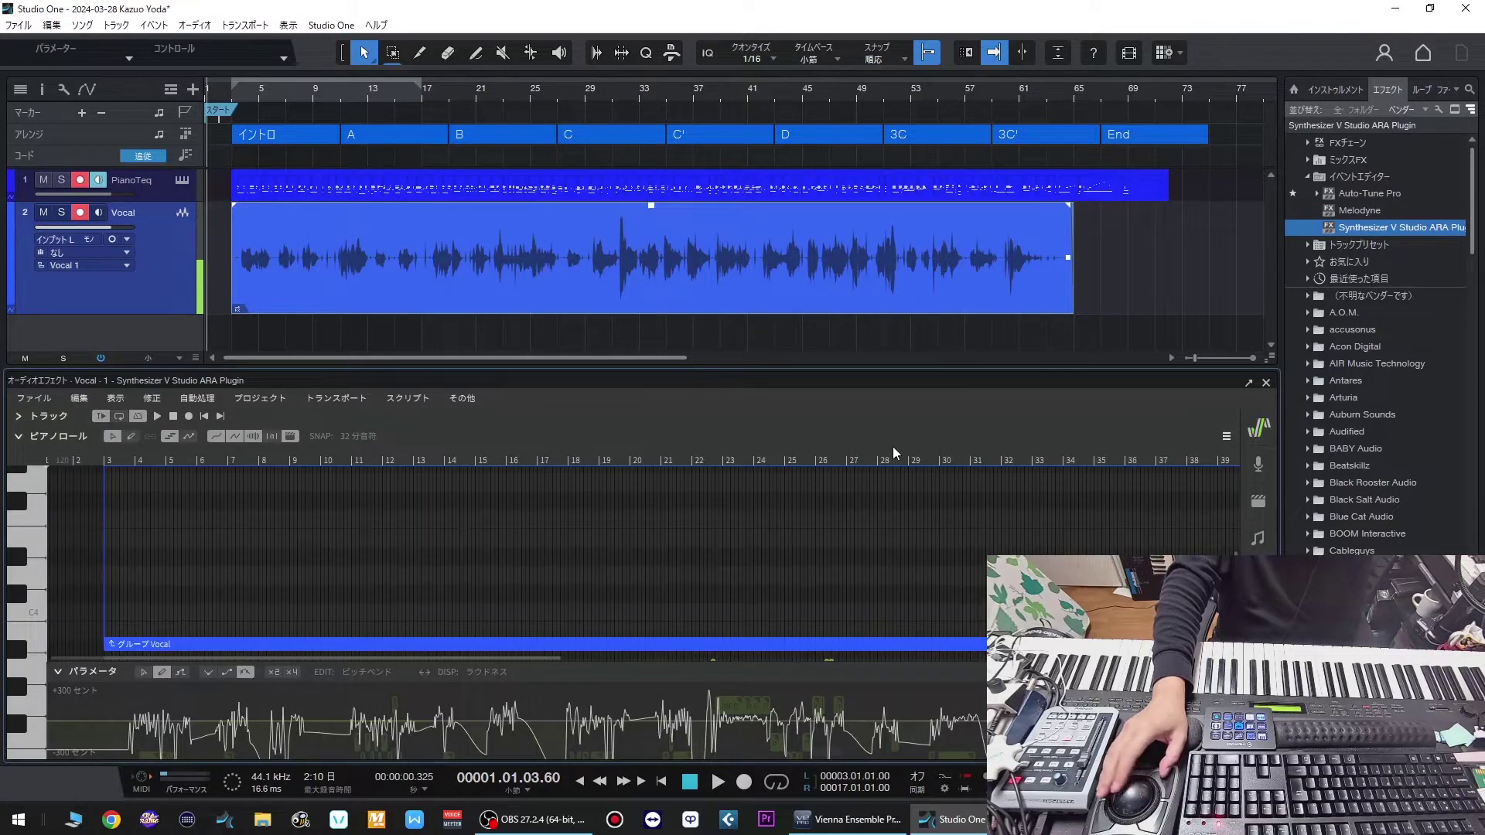
{"action": "left_click", "coordinate": [983, 460]}
{"action": "key", "text": "space"}
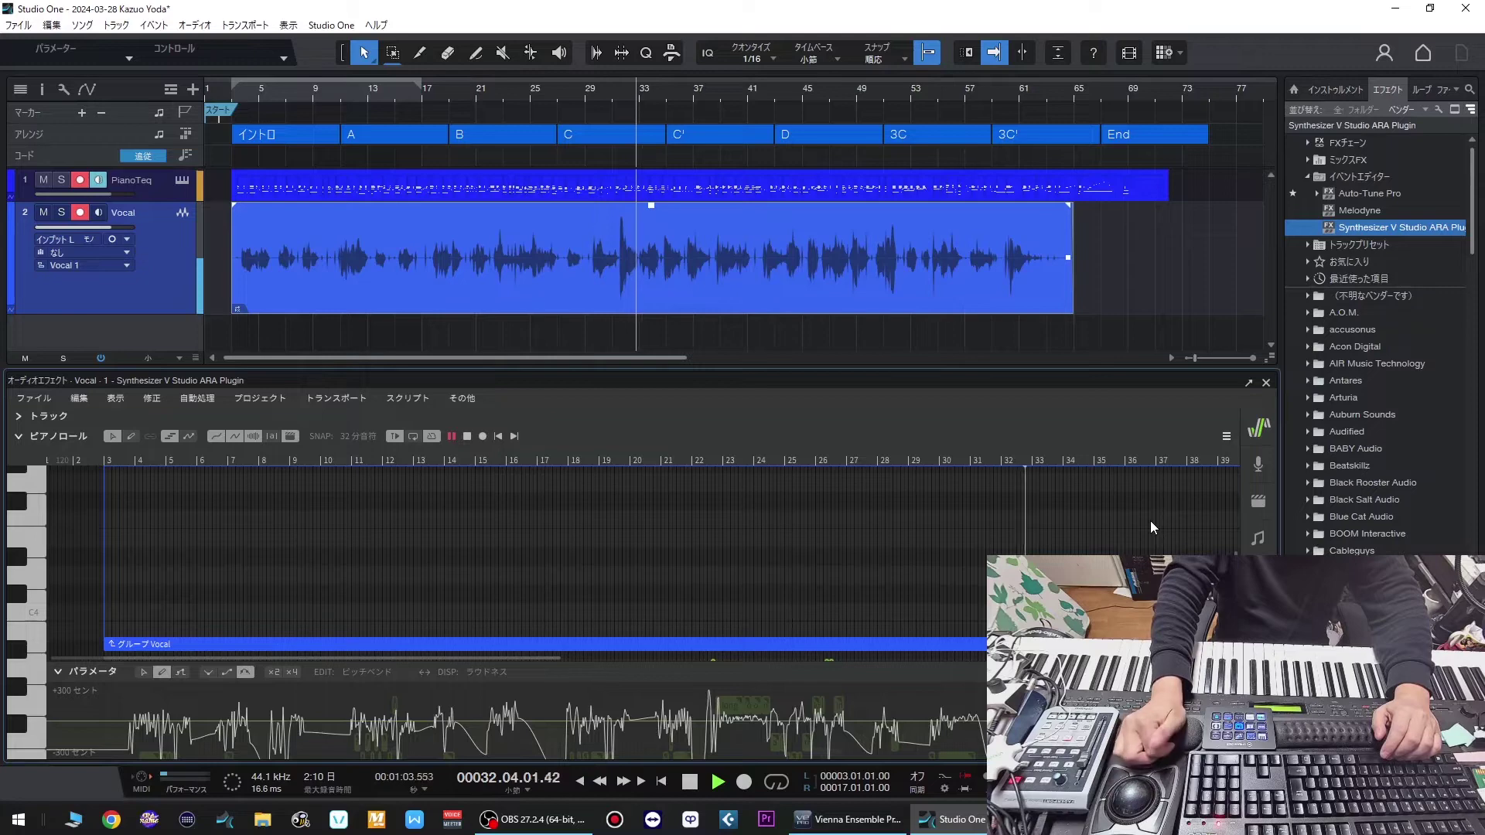
- Stop playback, enlarge the plugin editor and show the note properties without the voice settings
{"action": "left_click", "coordinate": [1258, 464]}
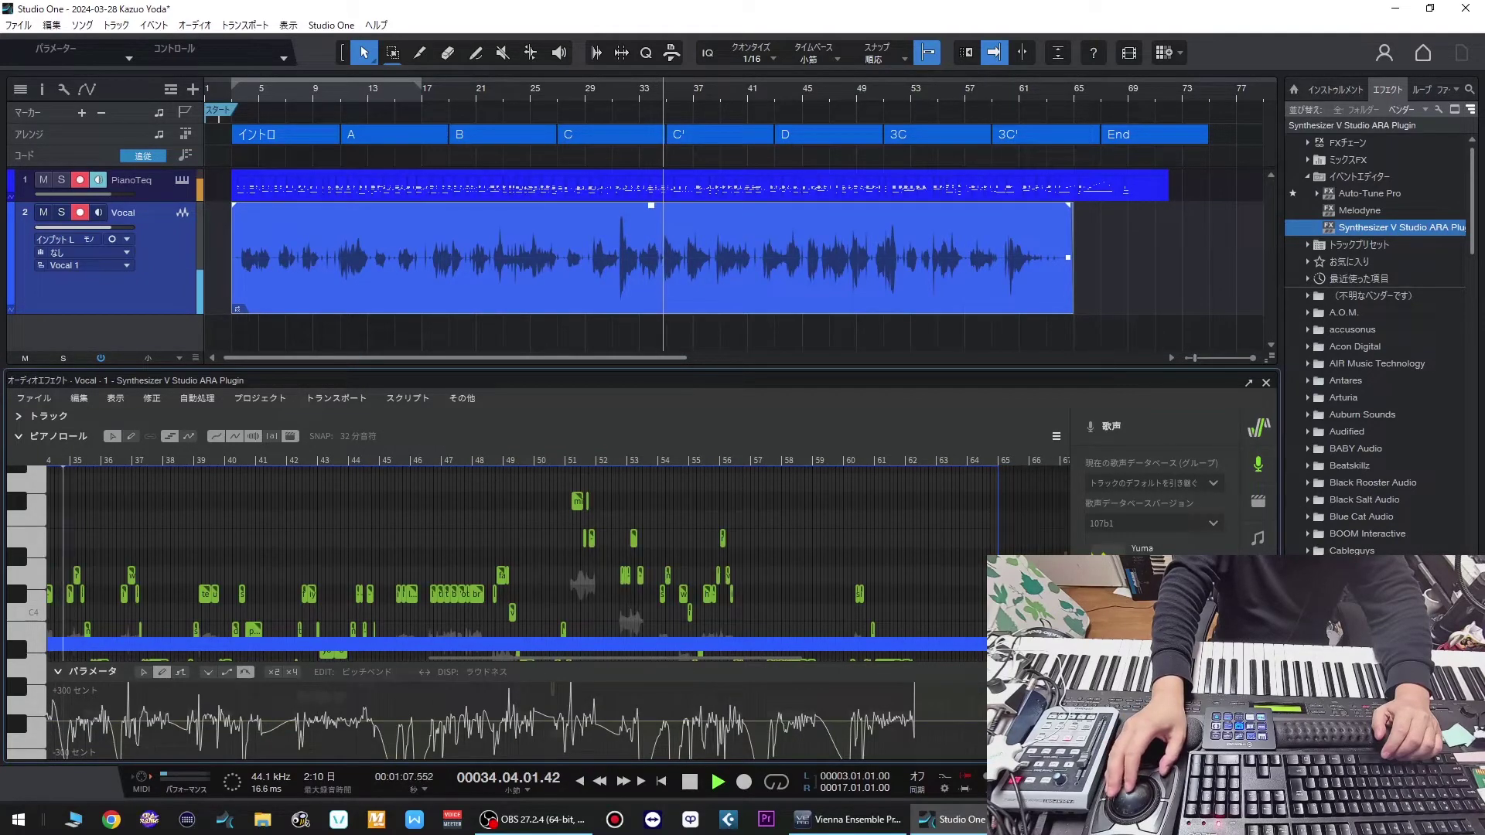
{"action": "key", "text": "space"}
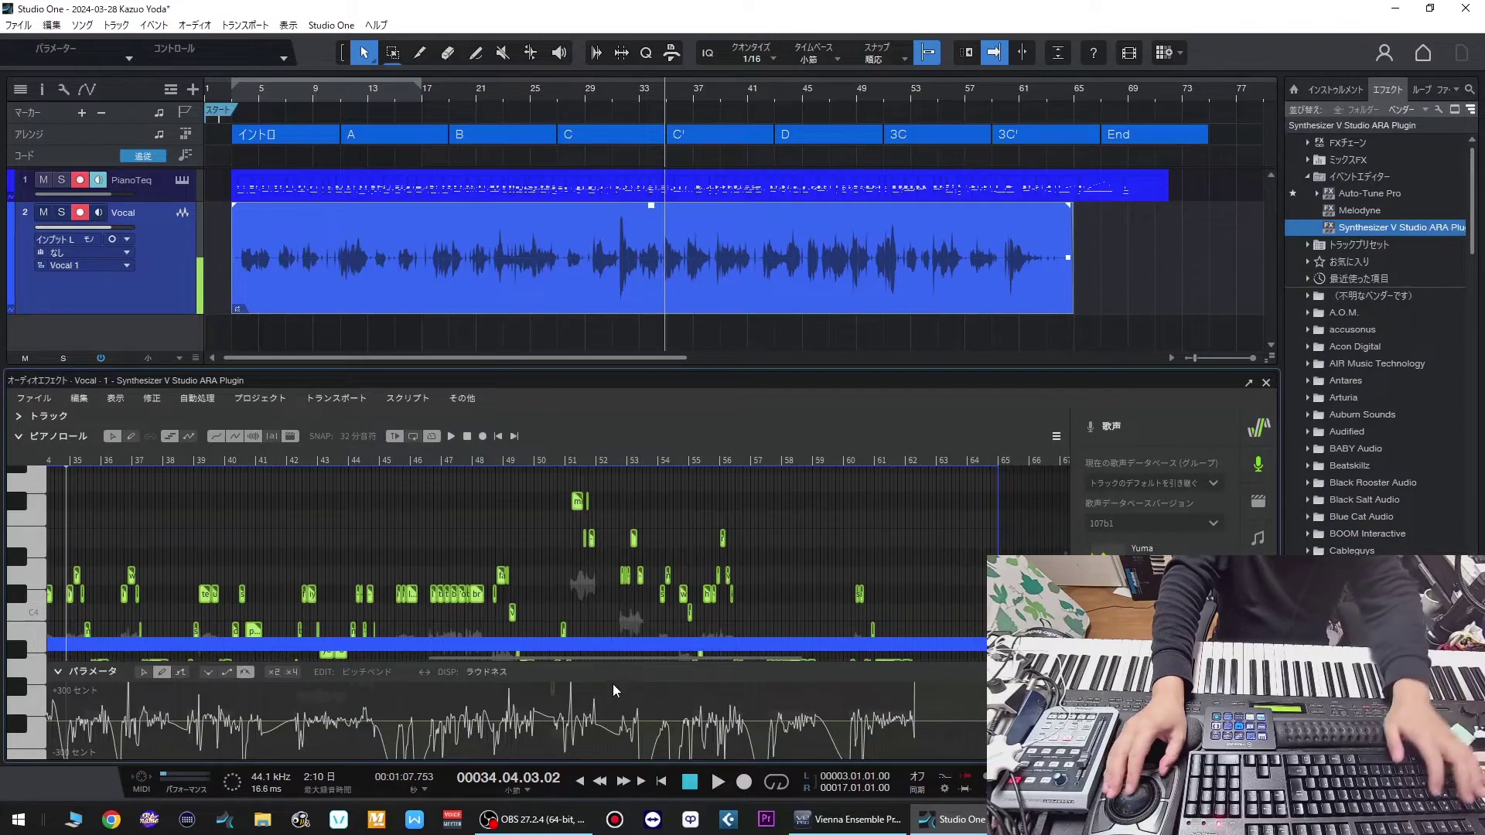
{"action": "left_click", "coordinate": [1257, 539]}
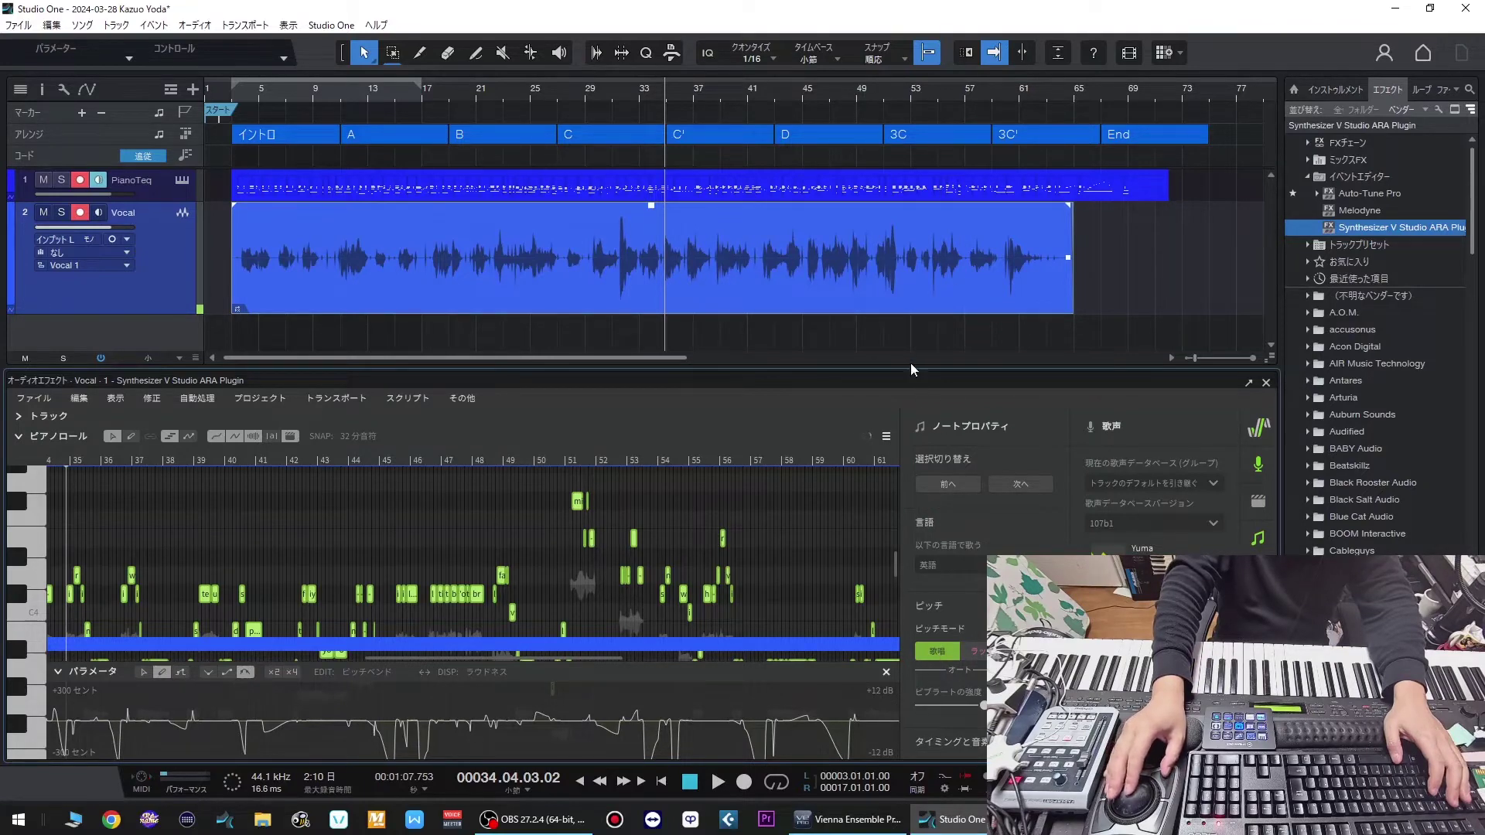
{"action": "left_click_drag", "start_coordinate": [910, 368], "coordinate": [911, 200]}
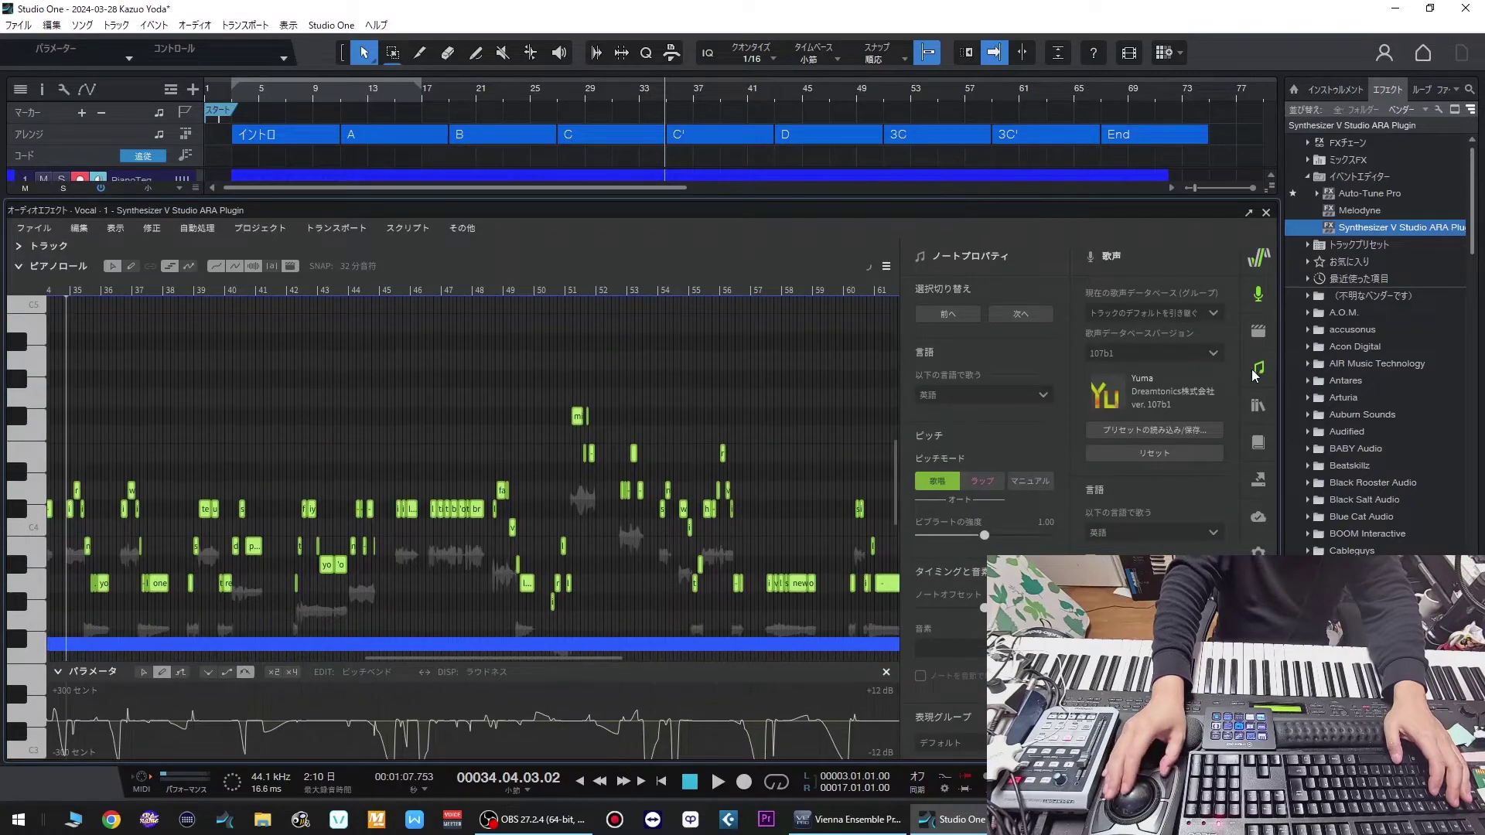
{"action": "left_click", "coordinate": [1255, 300]}
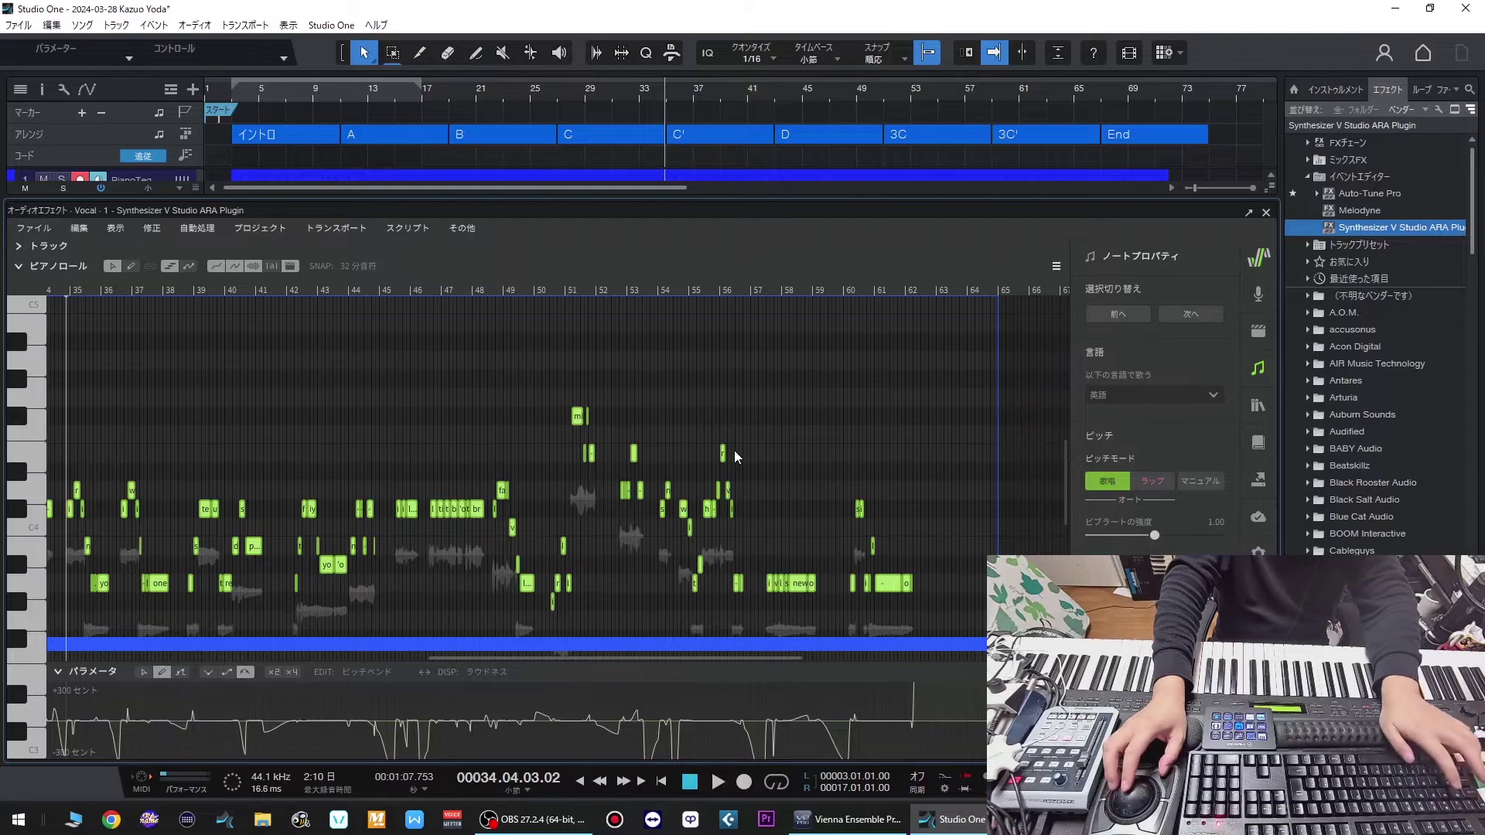
- Listen to the converted vocal notes from about bar 50 to bar 61 and hide the note properties
{"action": "scroll", "coordinate": [735, 450], "scroll_direction": "up", "scroll_amount": 5}
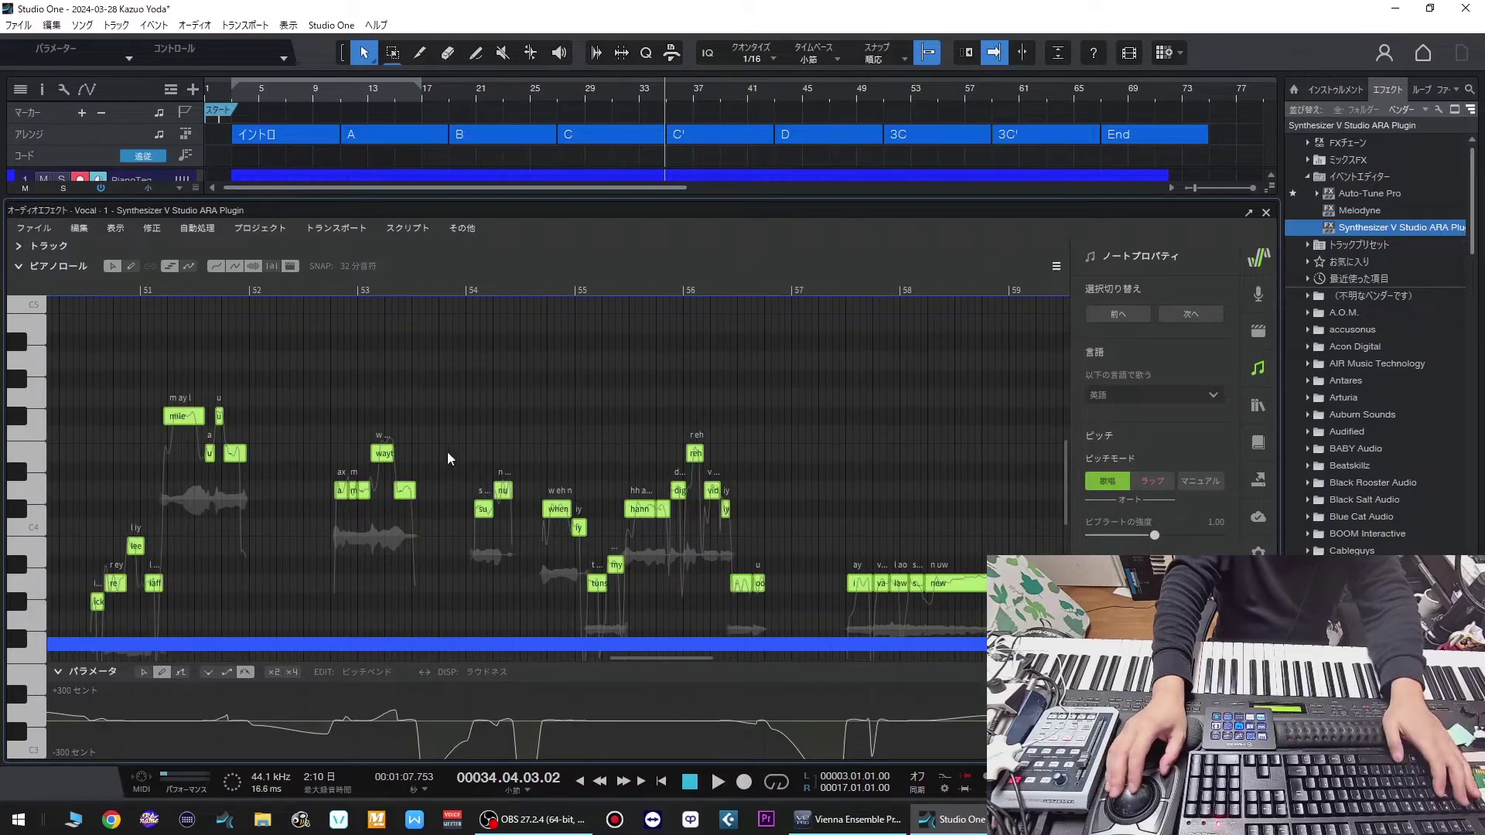
{"action": "left_click", "coordinate": [81, 288]}
{"action": "key", "text": "space"}
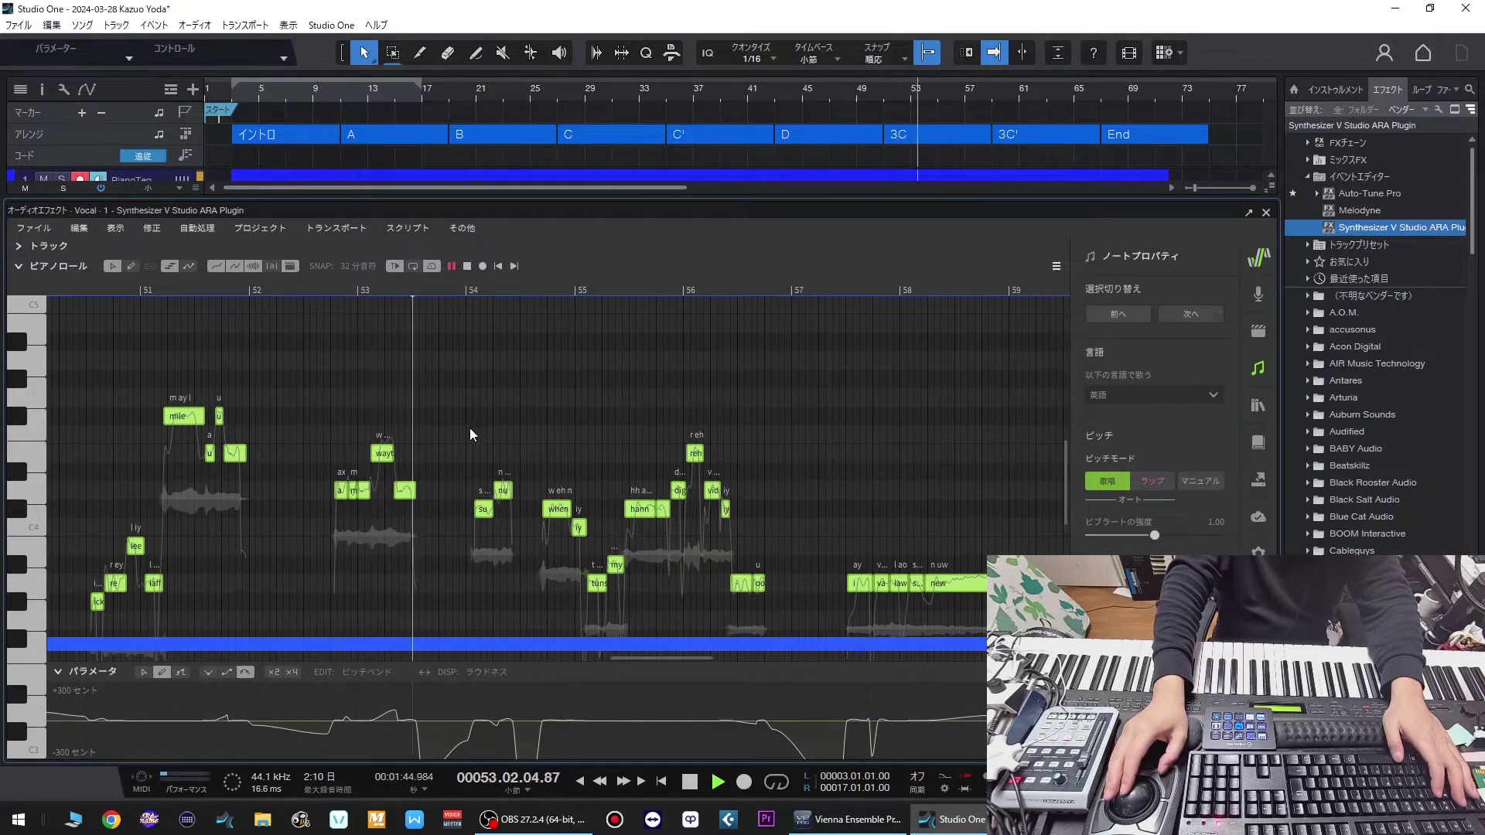
{"action": "scroll", "coordinate": [583, 462], "scroll_direction": "down", "scroll_amount": 2}
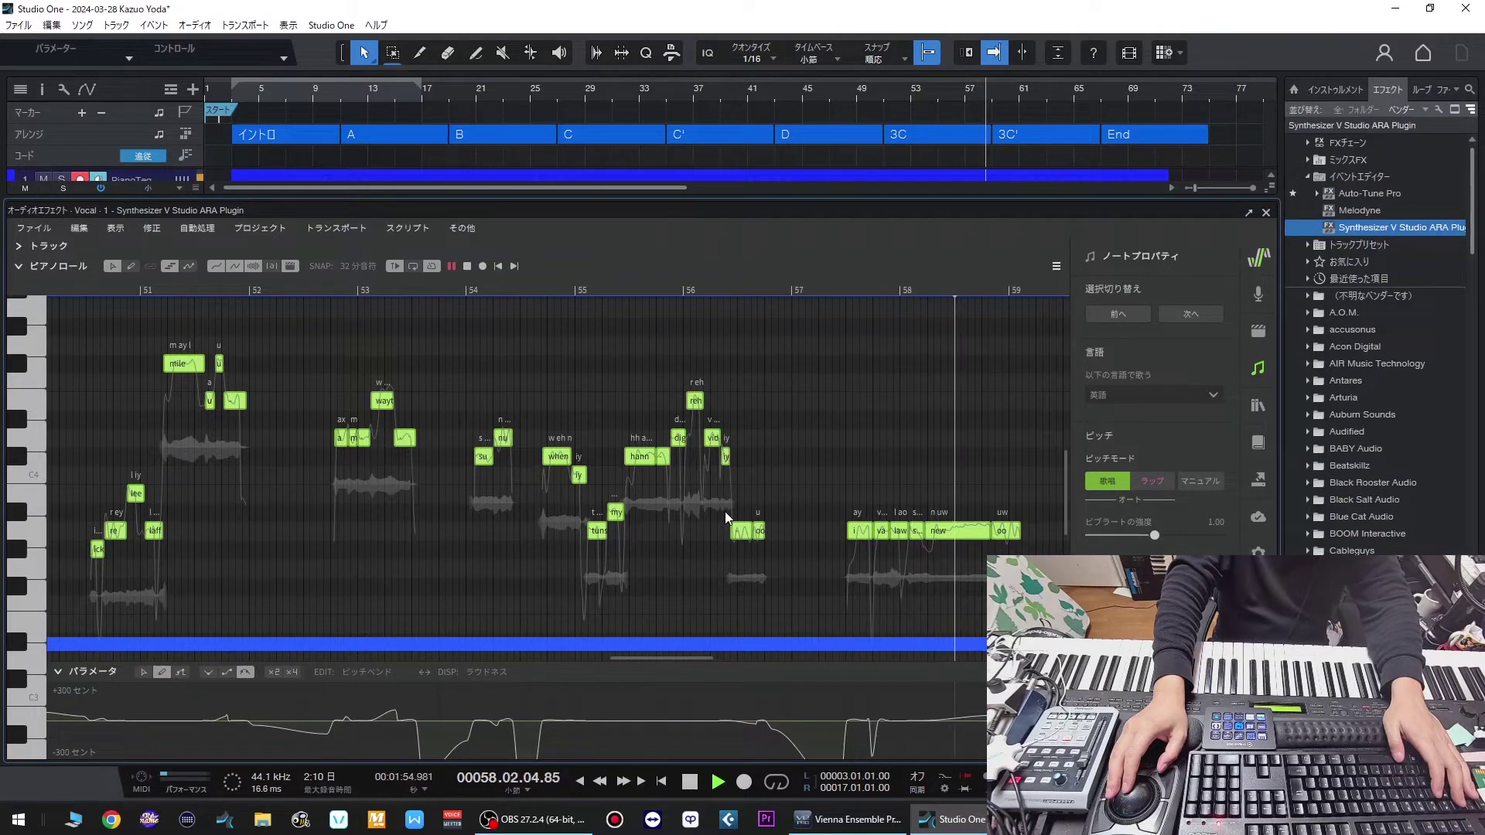
{"action": "left_click", "coordinate": [1257, 369]}
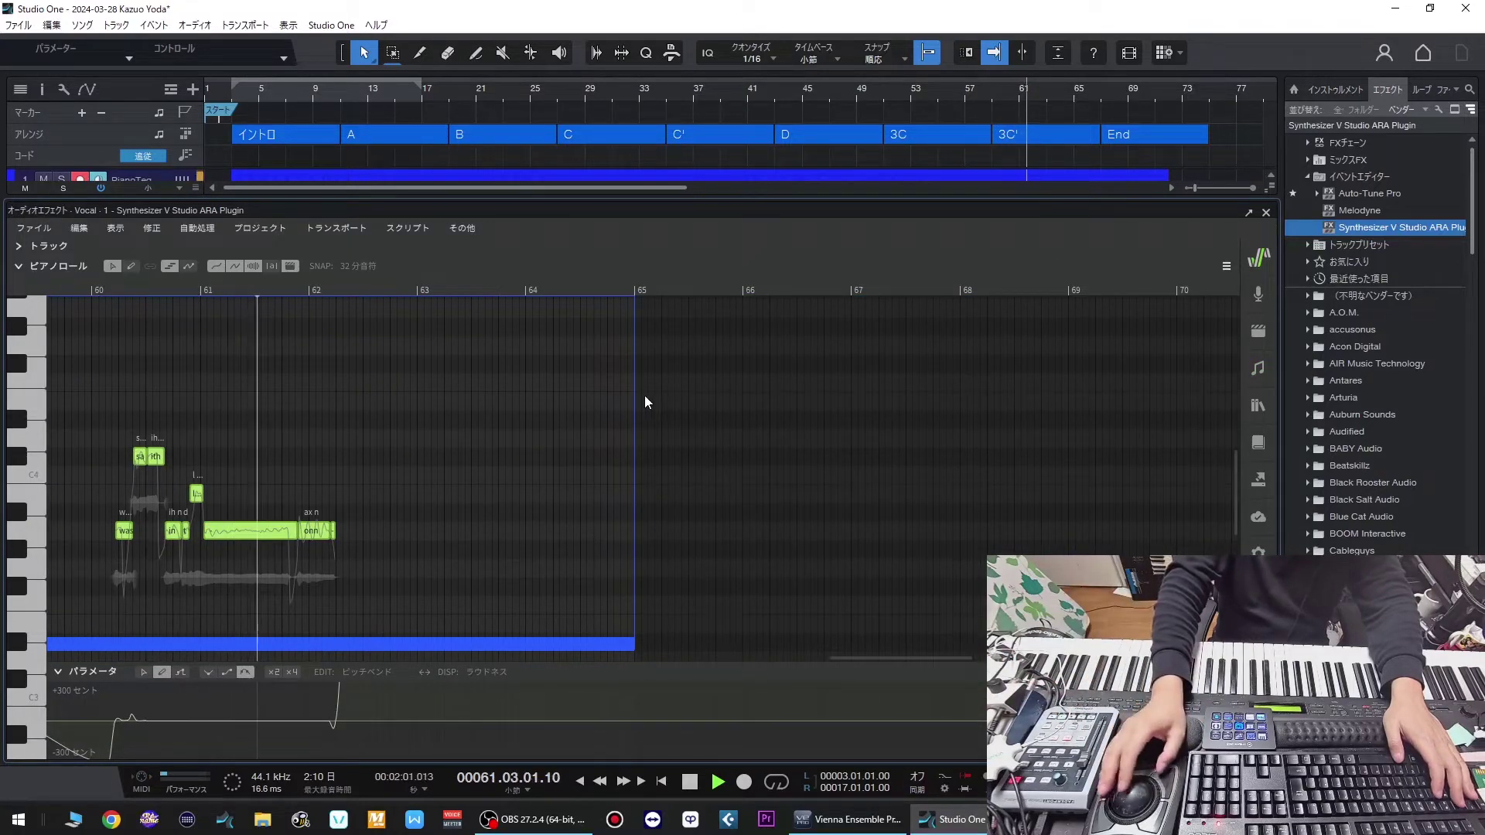
{"action": "key", "text": "space"}
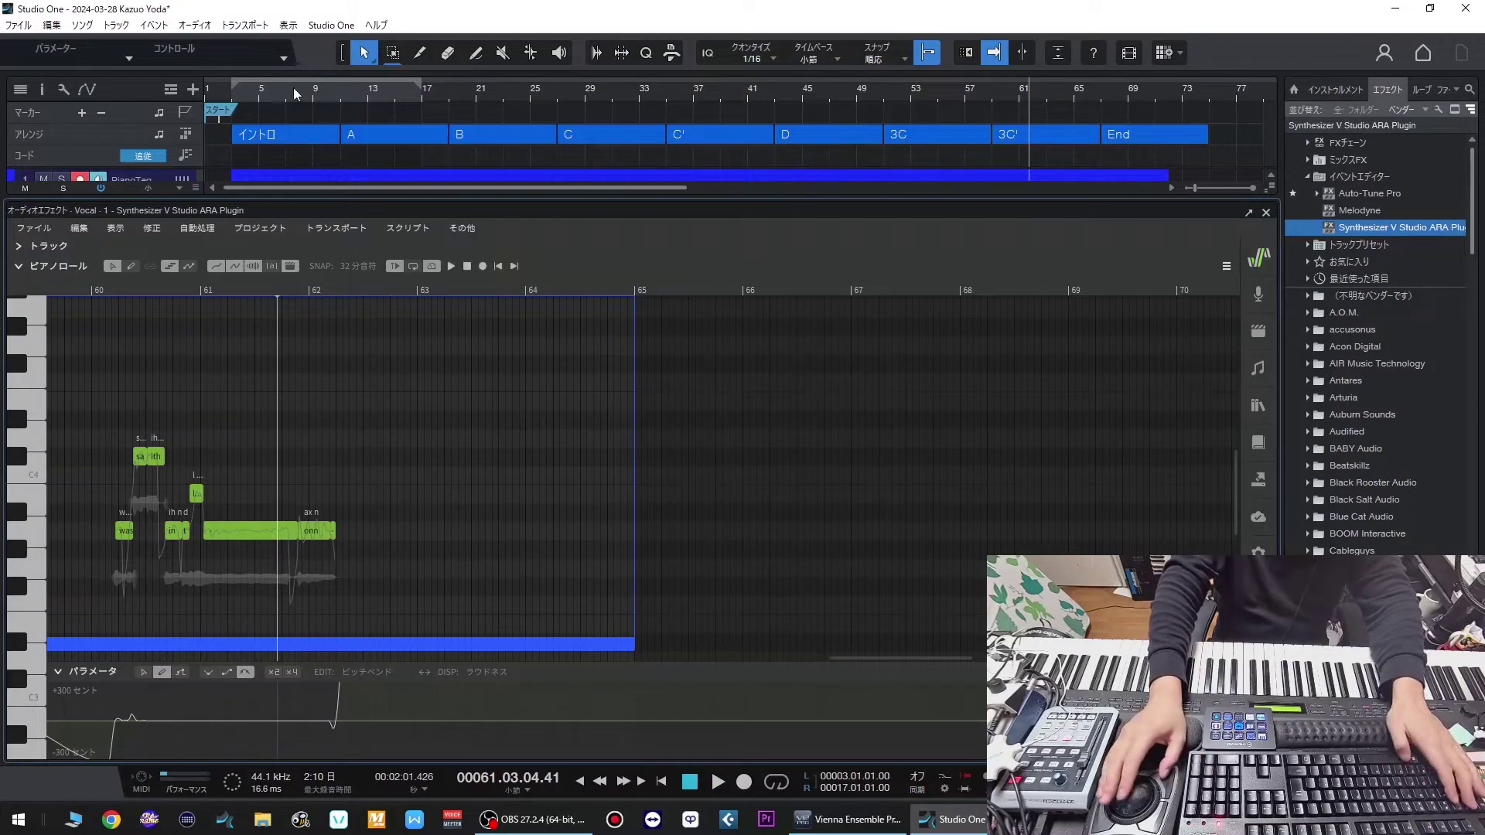
- Play the synthesized vocal through the intro and into section A, checking its notes in the piano roll
{"action": "key", "text": "space"}
{"action": "scroll", "coordinate": [341, 357], "scroll_direction": "down", "scroll_amount": 1}
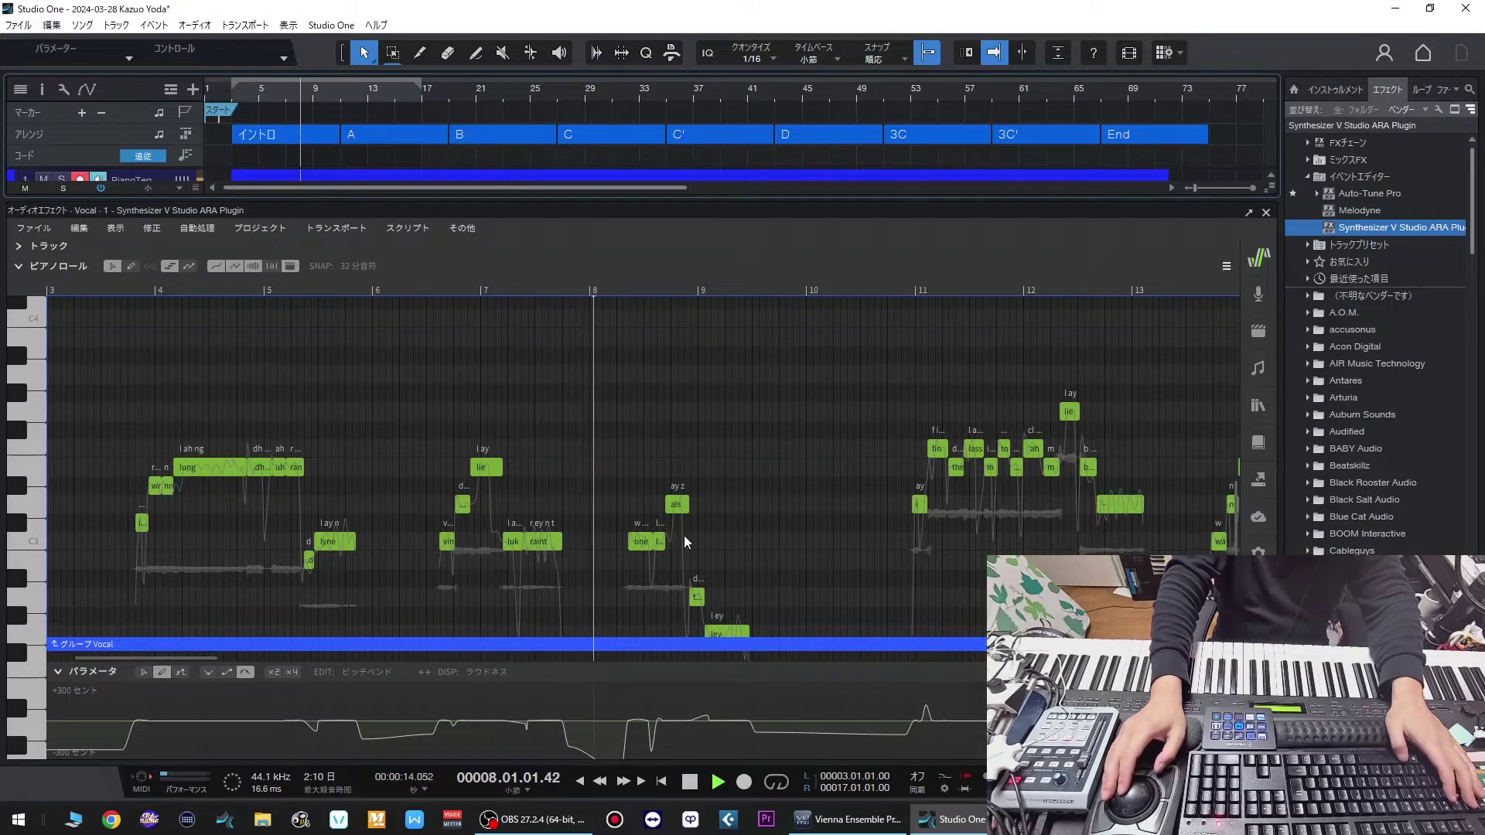
{"action": "scroll", "coordinate": [846, 545], "scroll_direction": "down", "scroll_amount": 1}
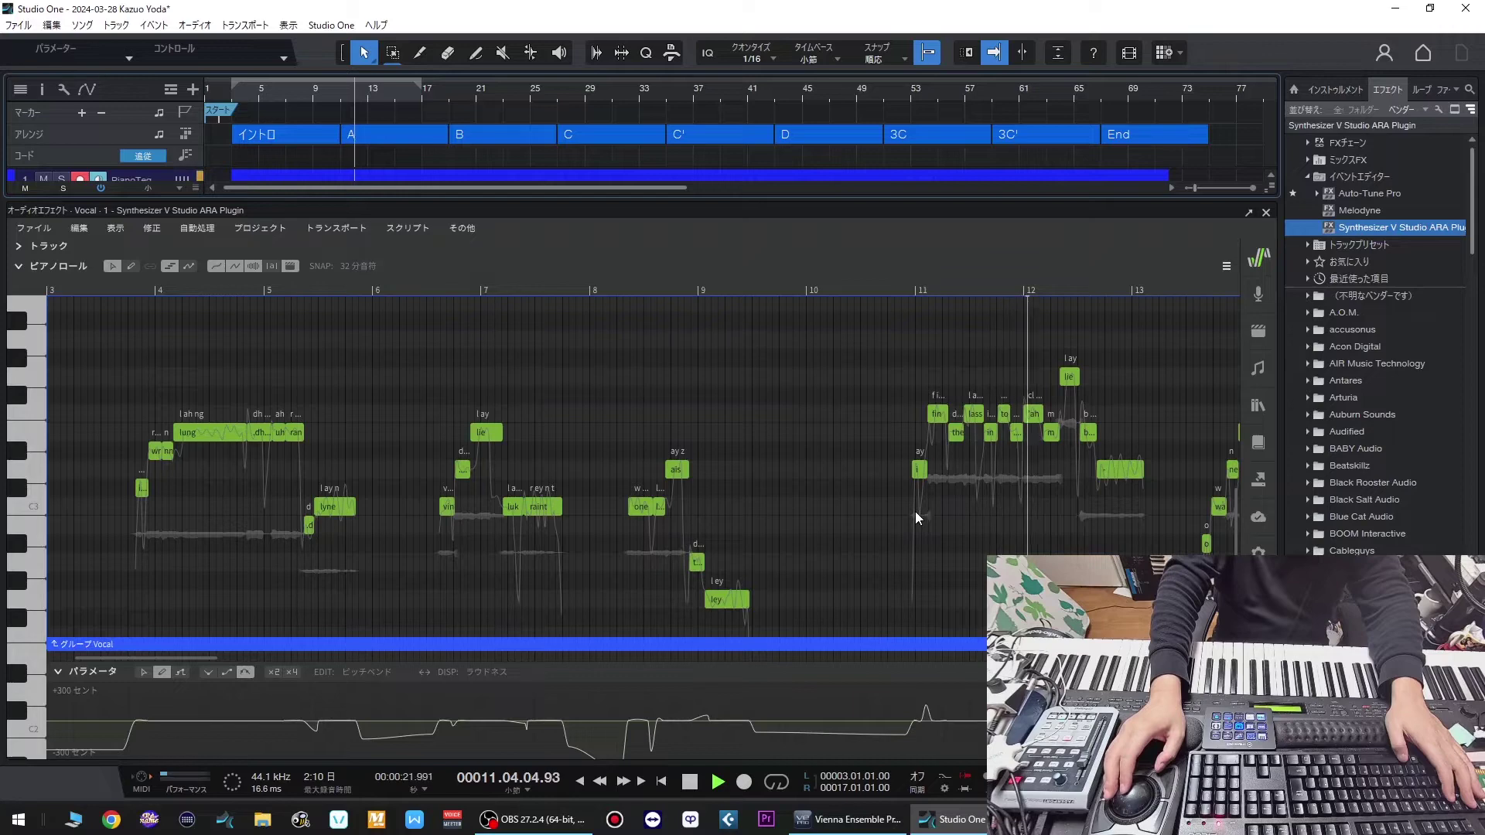
- Close the vocal editor, show the mixer and raise the Vocal channel's input gain to +6.0 dB
{"action": "left_click", "coordinate": [1266, 213]}
{"action": "key", "text": "F3"}
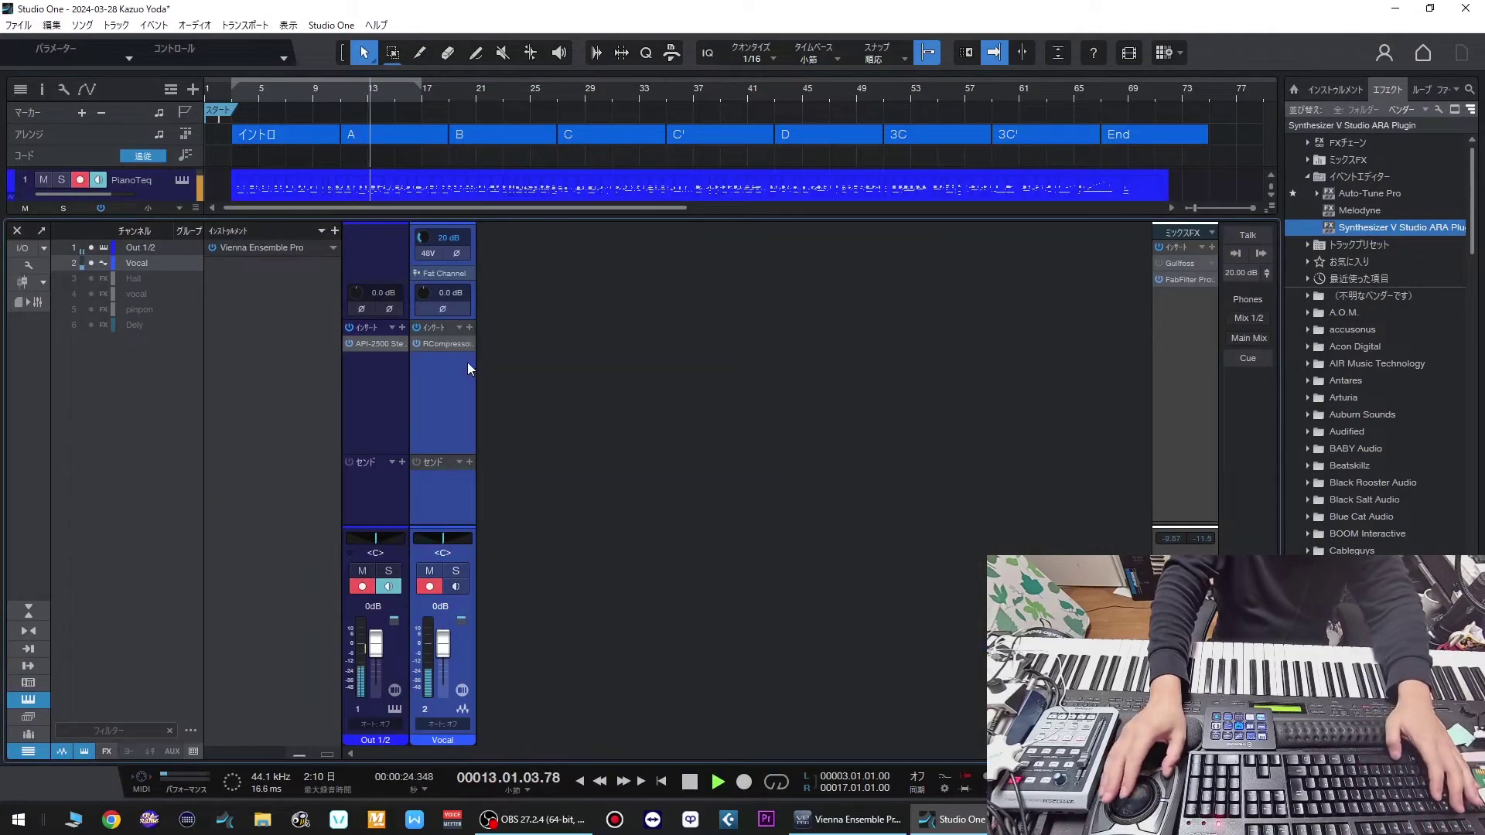
{"action": "left_click_drag", "start_coordinate": [427, 289], "coordinate": [431, 278]}
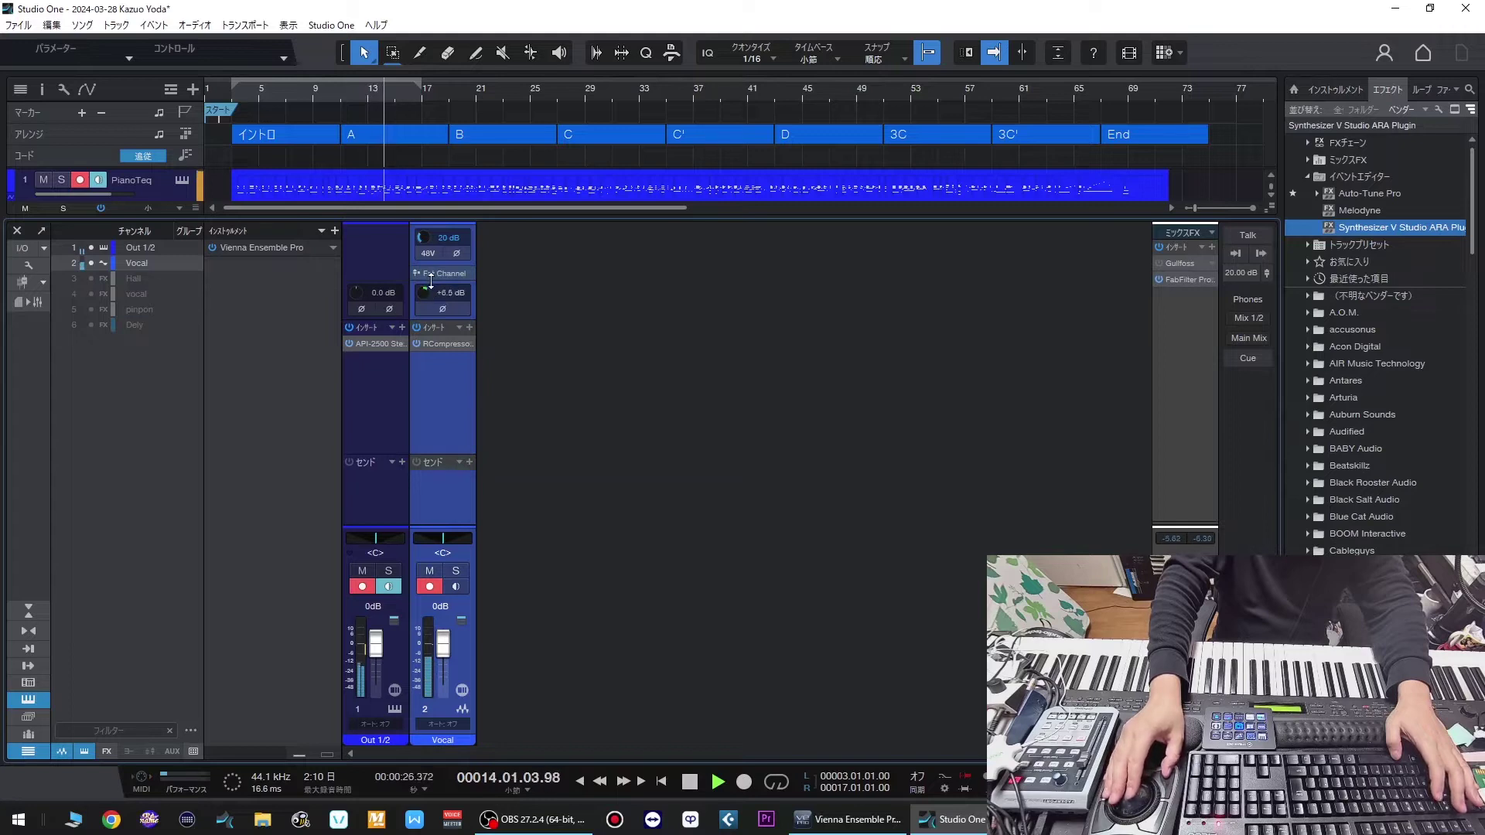
- Add sends from the Vocal channel to the vocal and pinpon FX channels and lower the pinpon send level
{"action": "left_click", "coordinate": [475, 462]}
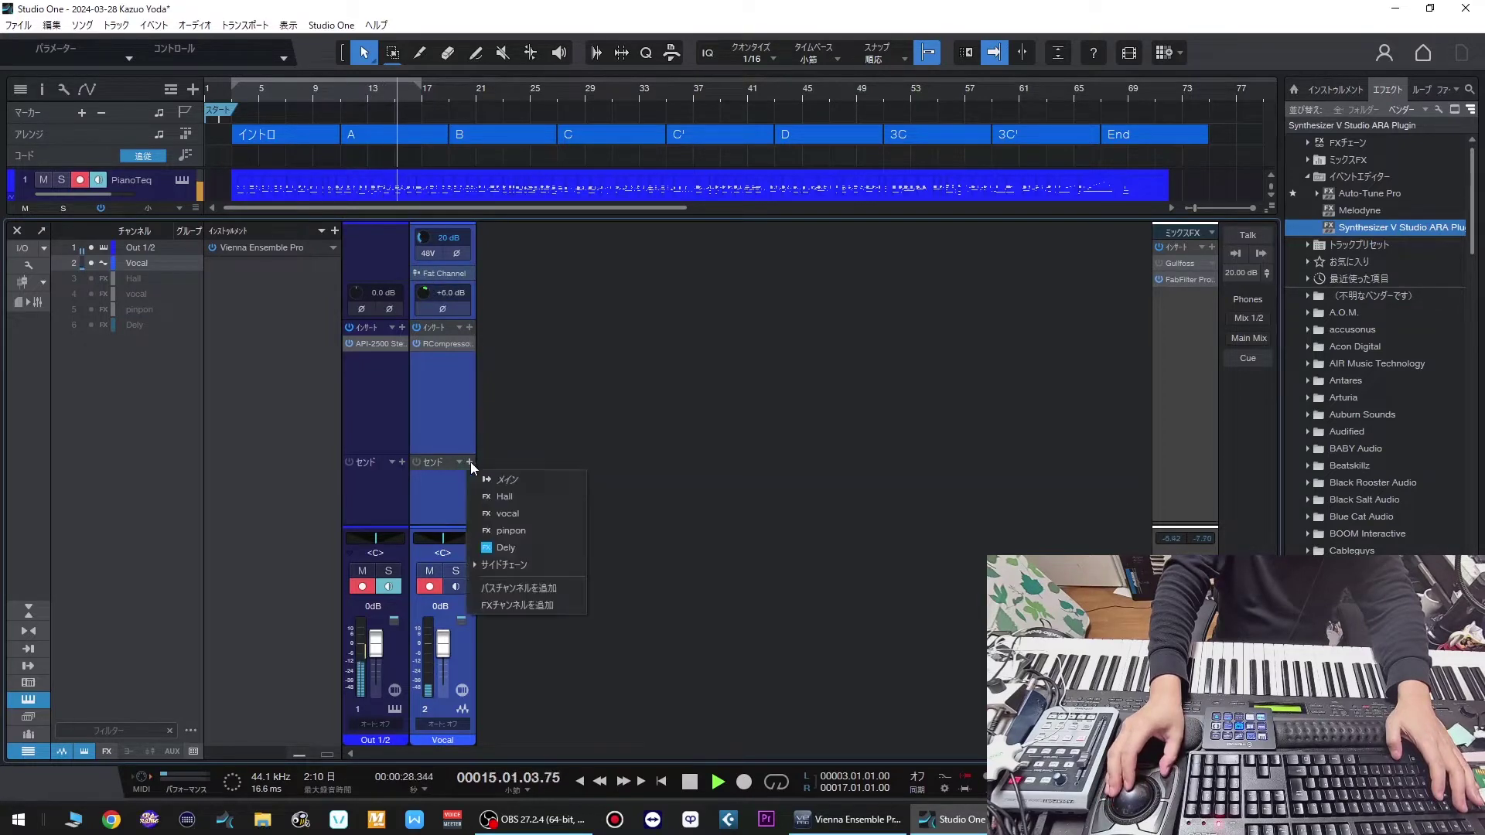
{"action": "left_click", "coordinate": [476, 510]}
{"action": "left_click_drag", "start_coordinate": [428, 491], "coordinate": [465, 391]}
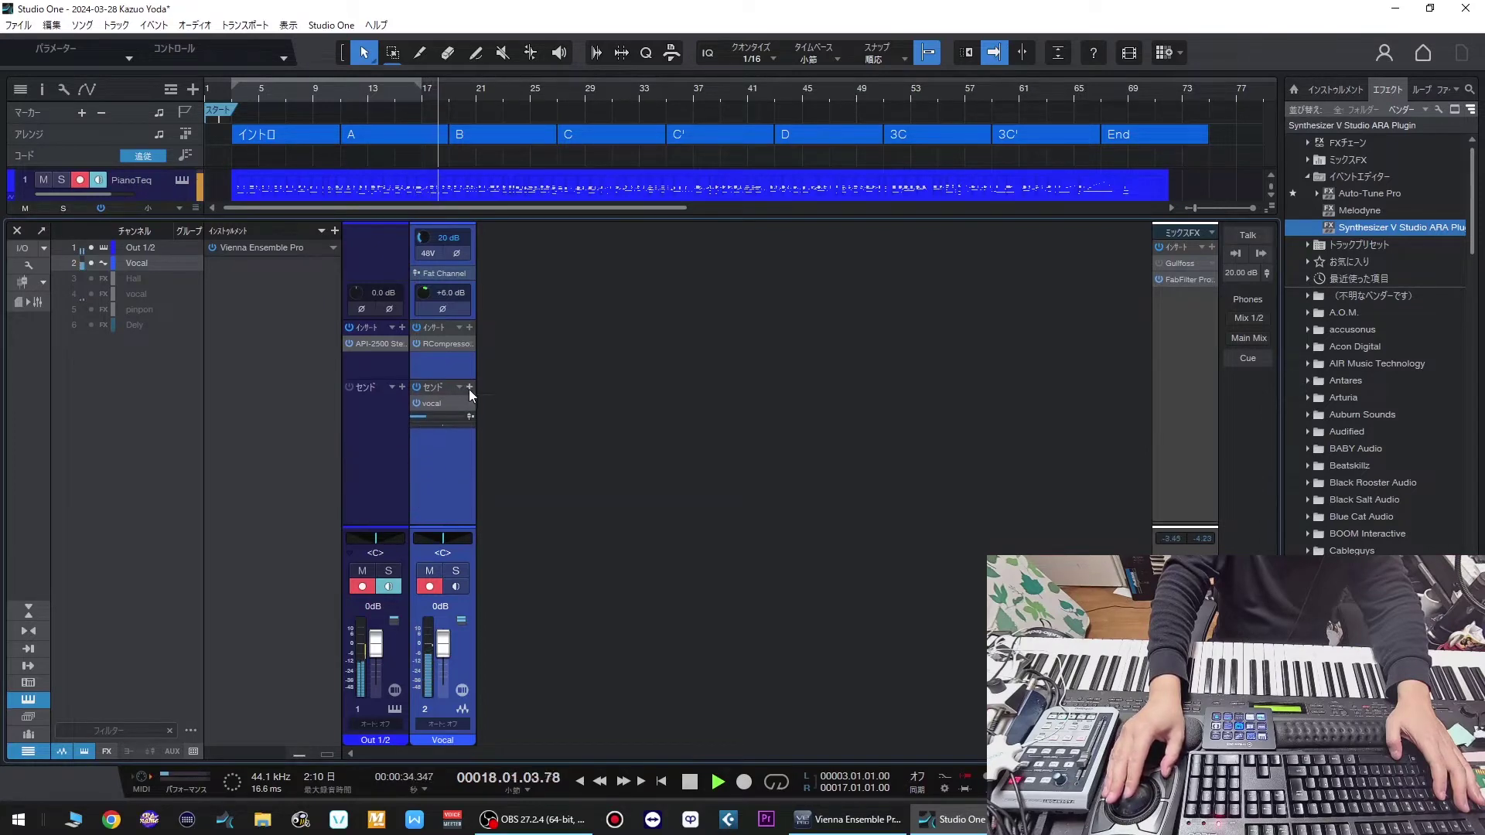
{"action": "left_click", "coordinate": [469, 387]}
{"action": "left_click", "coordinate": [521, 455]}
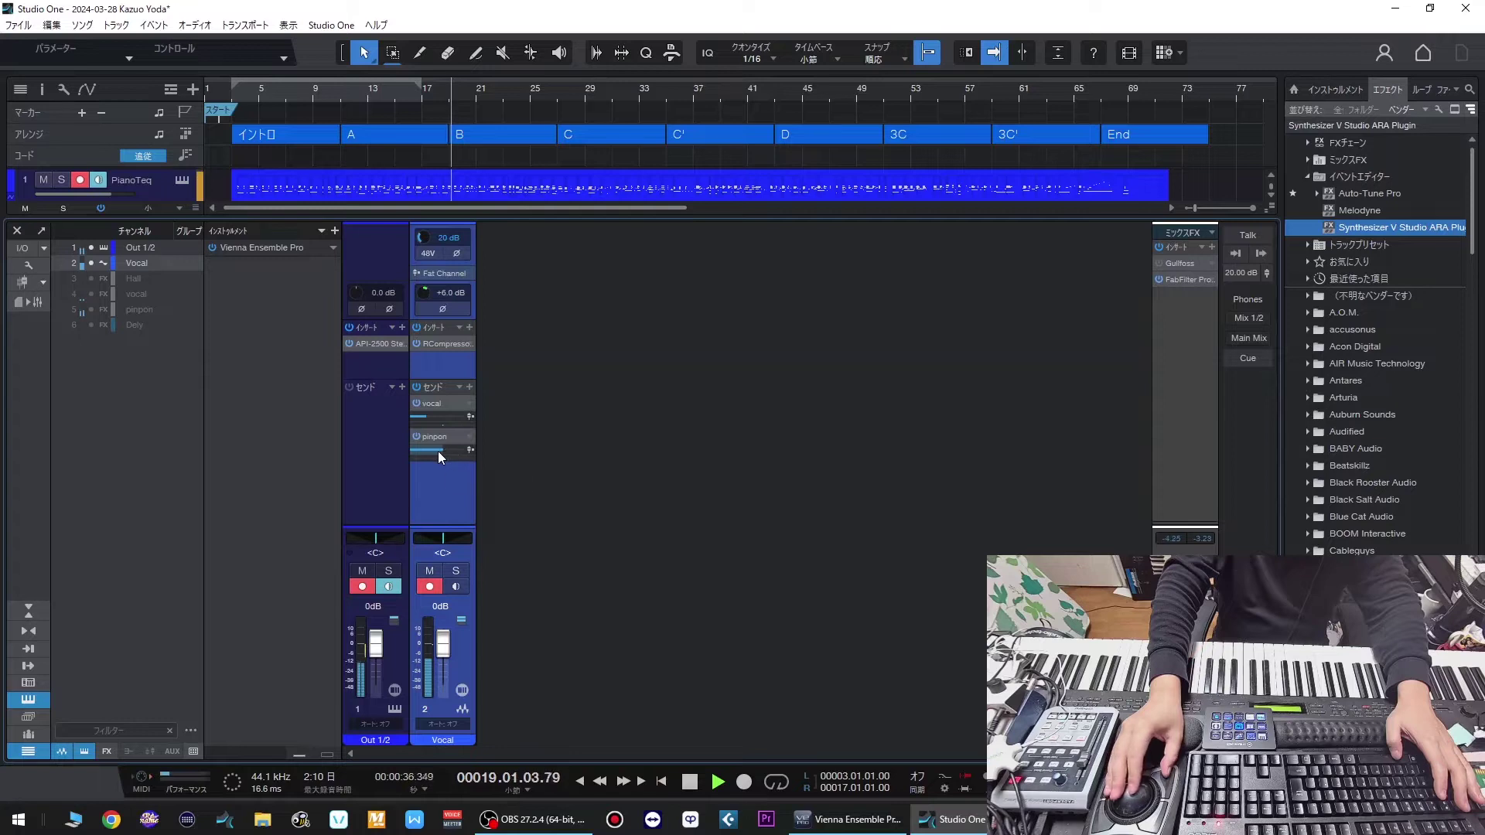
{"action": "left_click_drag", "start_coordinate": [438, 451], "coordinate": [416, 453]}
{"action": "mouse_move", "coordinate": [427, 416]}
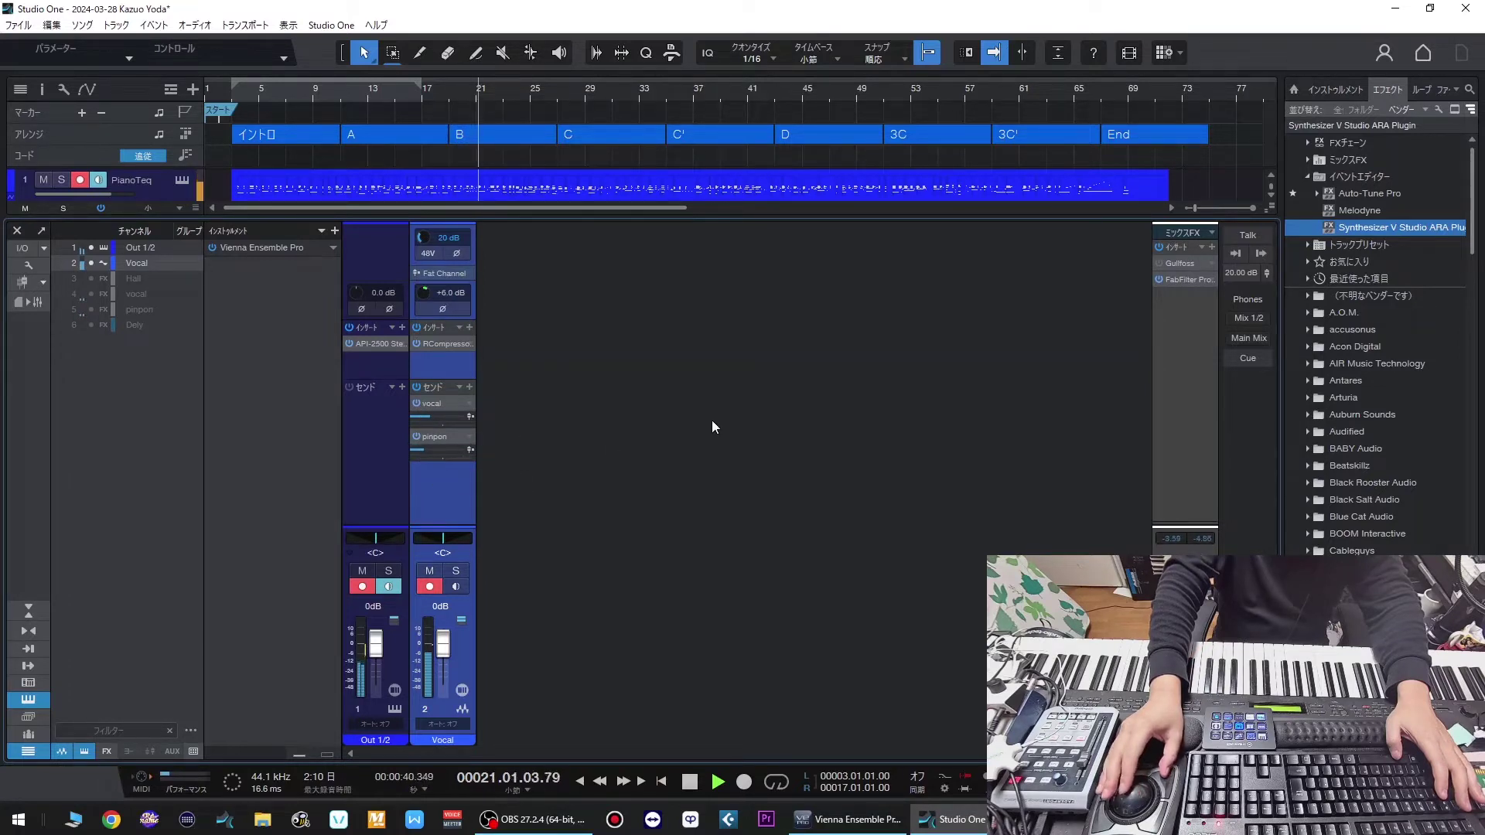
- Open the Gullfoss insert on the main output, adjust it and close its editor
{"action": "right_click", "coordinate": [1176, 267]}
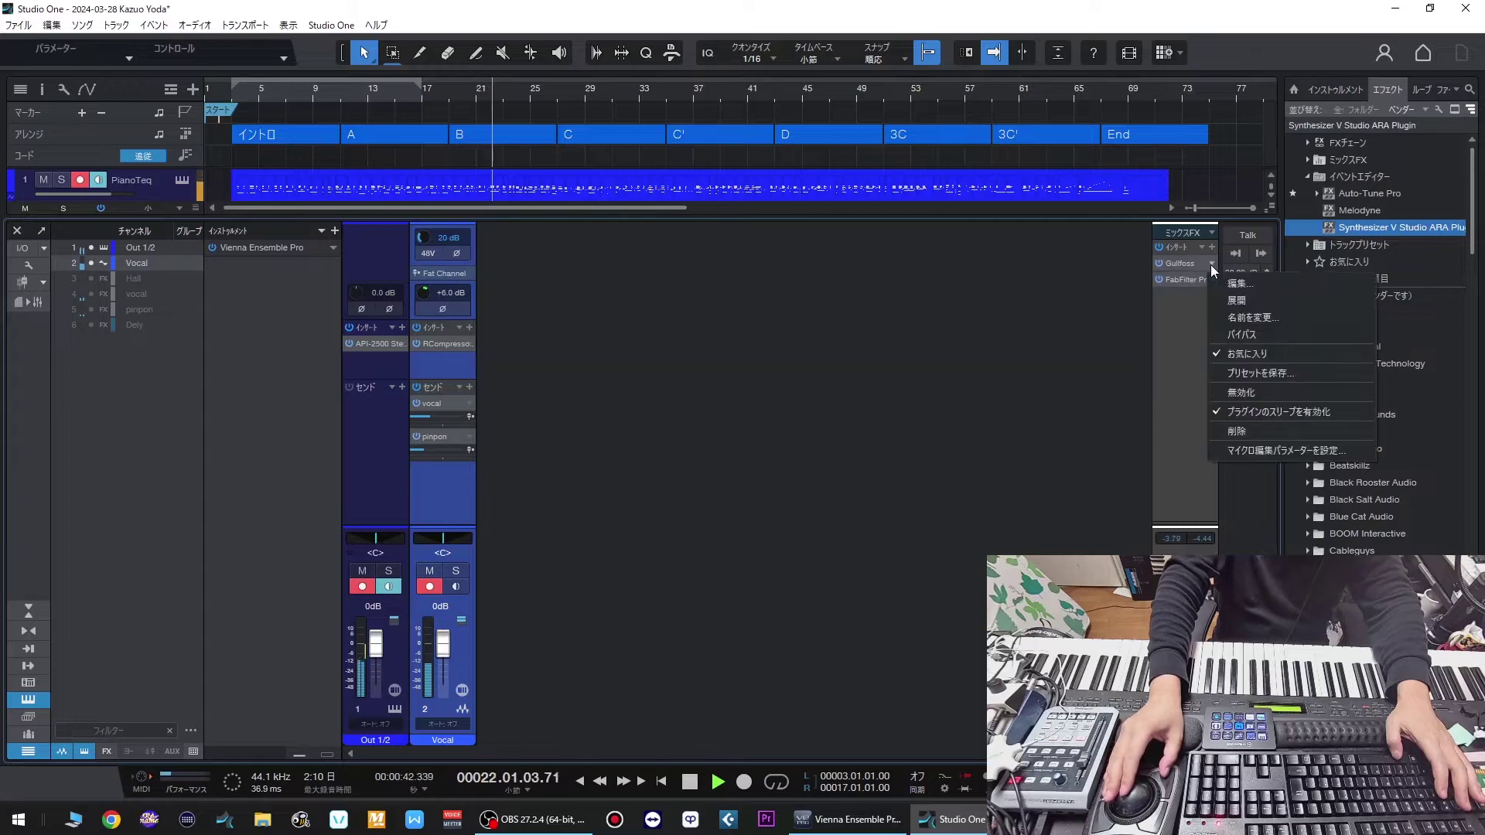
{"action": "left_click", "coordinate": [1214, 279]}
{"action": "left_click_drag", "start_coordinate": [673, 282], "coordinate": [745, 251]}
{"action": "left_click", "coordinate": [1125, 192]}
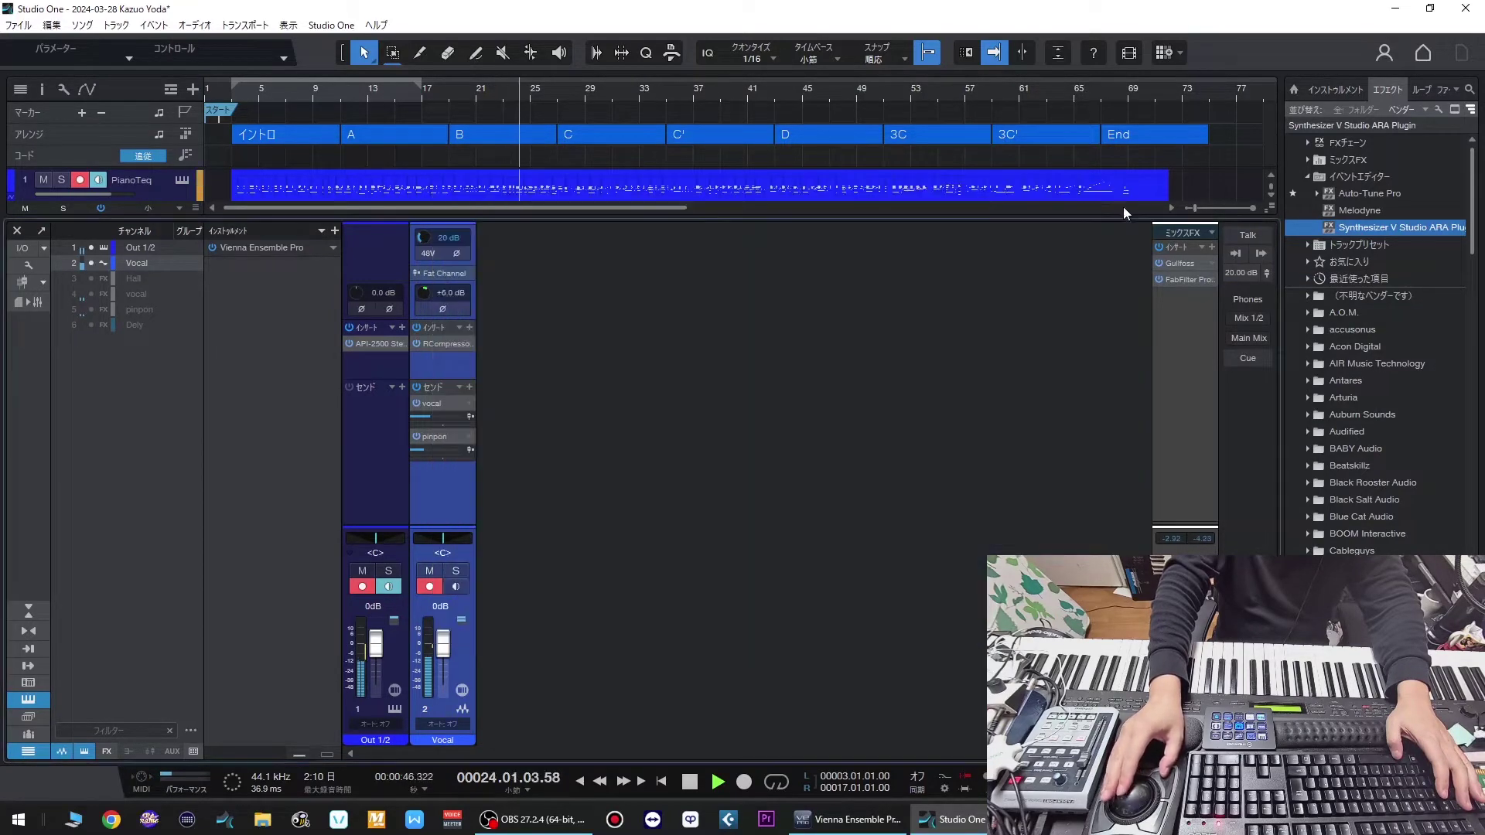
- Set the gain of the main output's FabFilter Pro-L 2 limiter to about +4.7 dB and close its editor
{"action": "left_click", "coordinate": [1211, 280]}
{"action": "left_click", "coordinate": [1212, 297]}
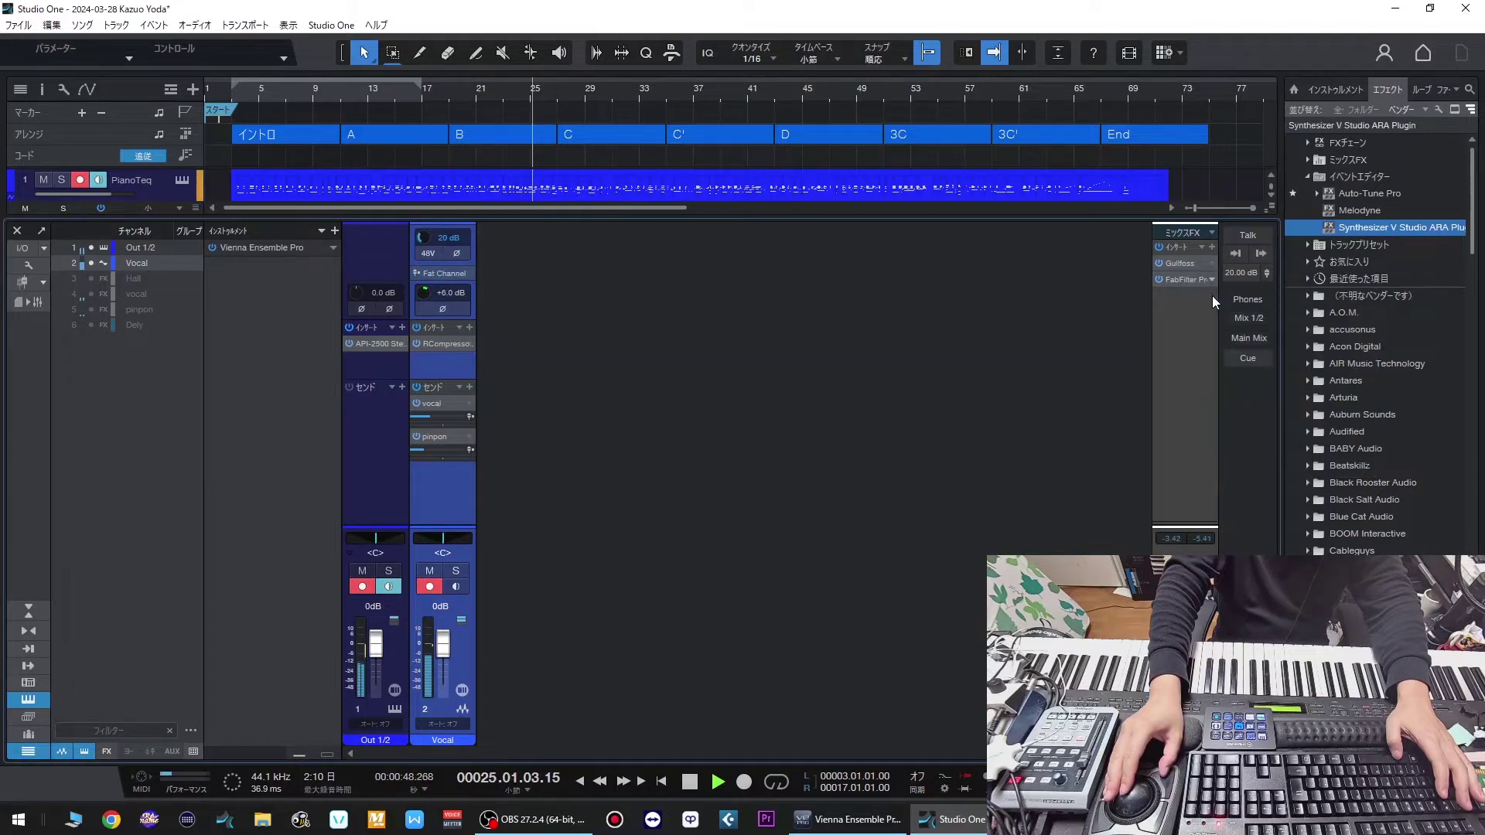
{"action": "left_click_drag", "start_coordinate": [446, 454], "coordinate": [440, 441]}
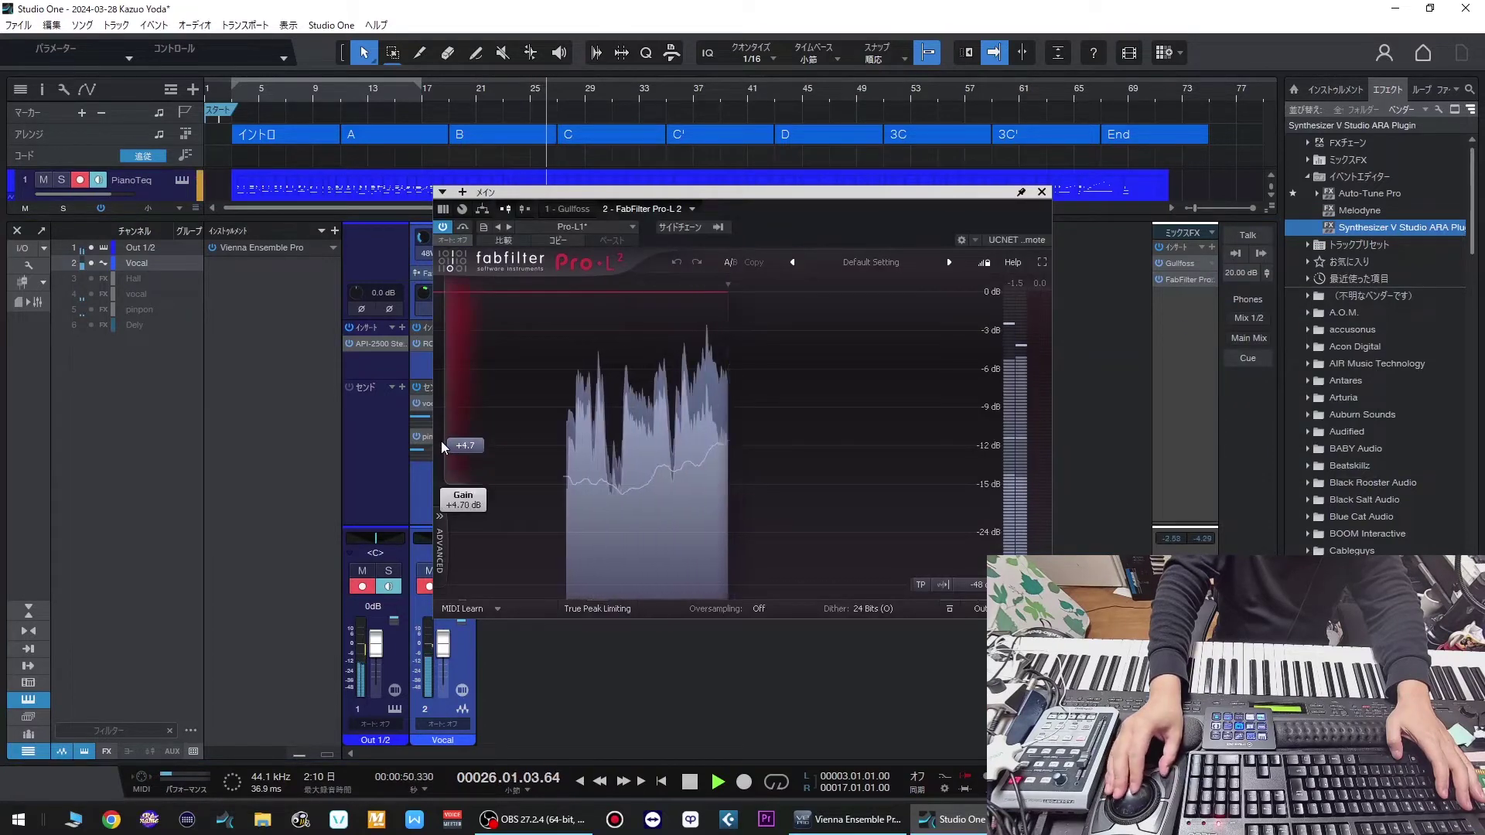
{"action": "left_click", "coordinate": [1042, 192]}
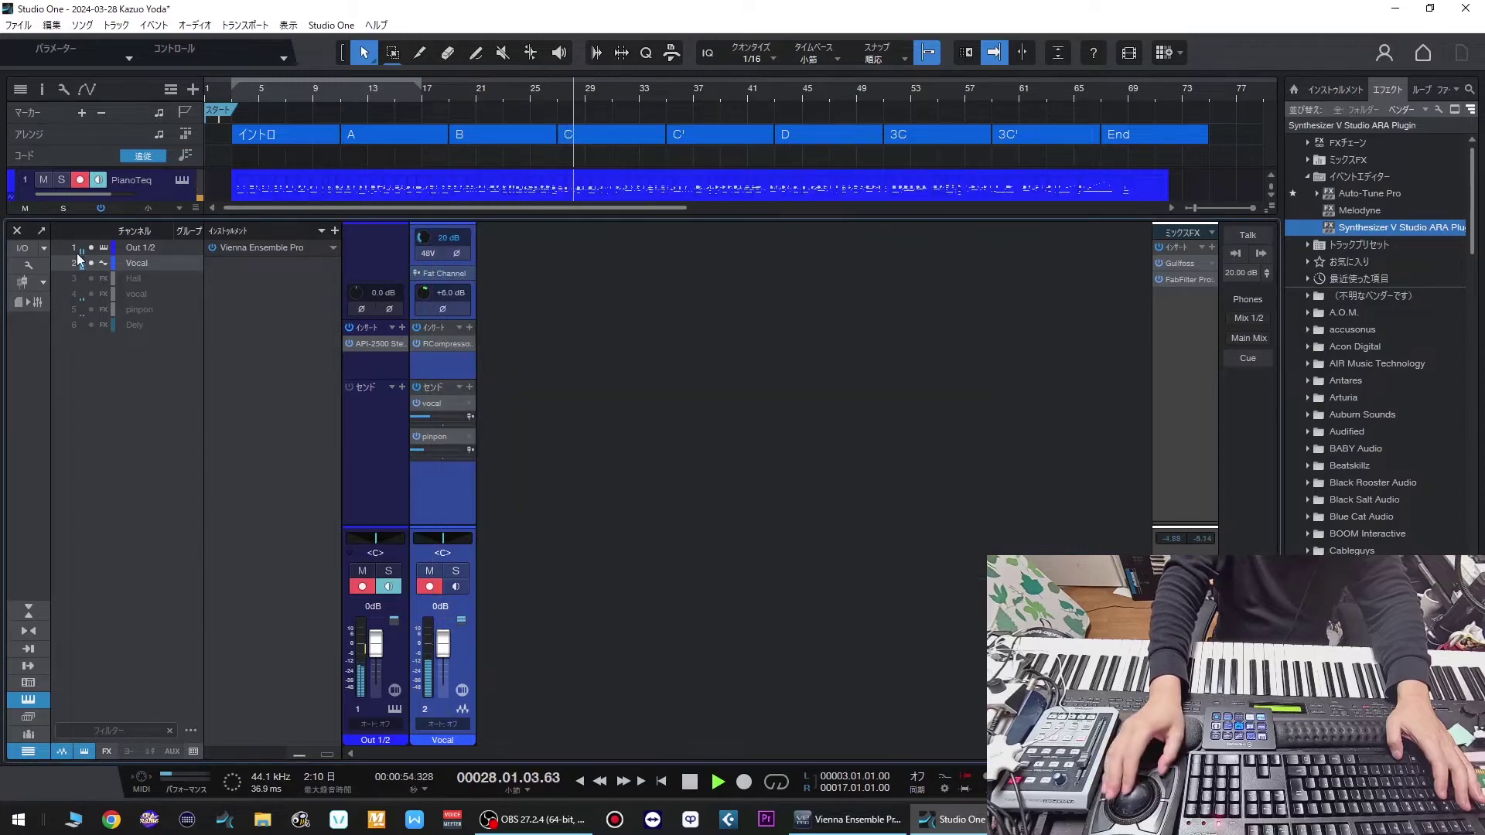
- Hide the mixer, open the Vocal event in the note editor, and lower the note just before bar 32 by one semitone
{"action": "key", "text": "F3"}
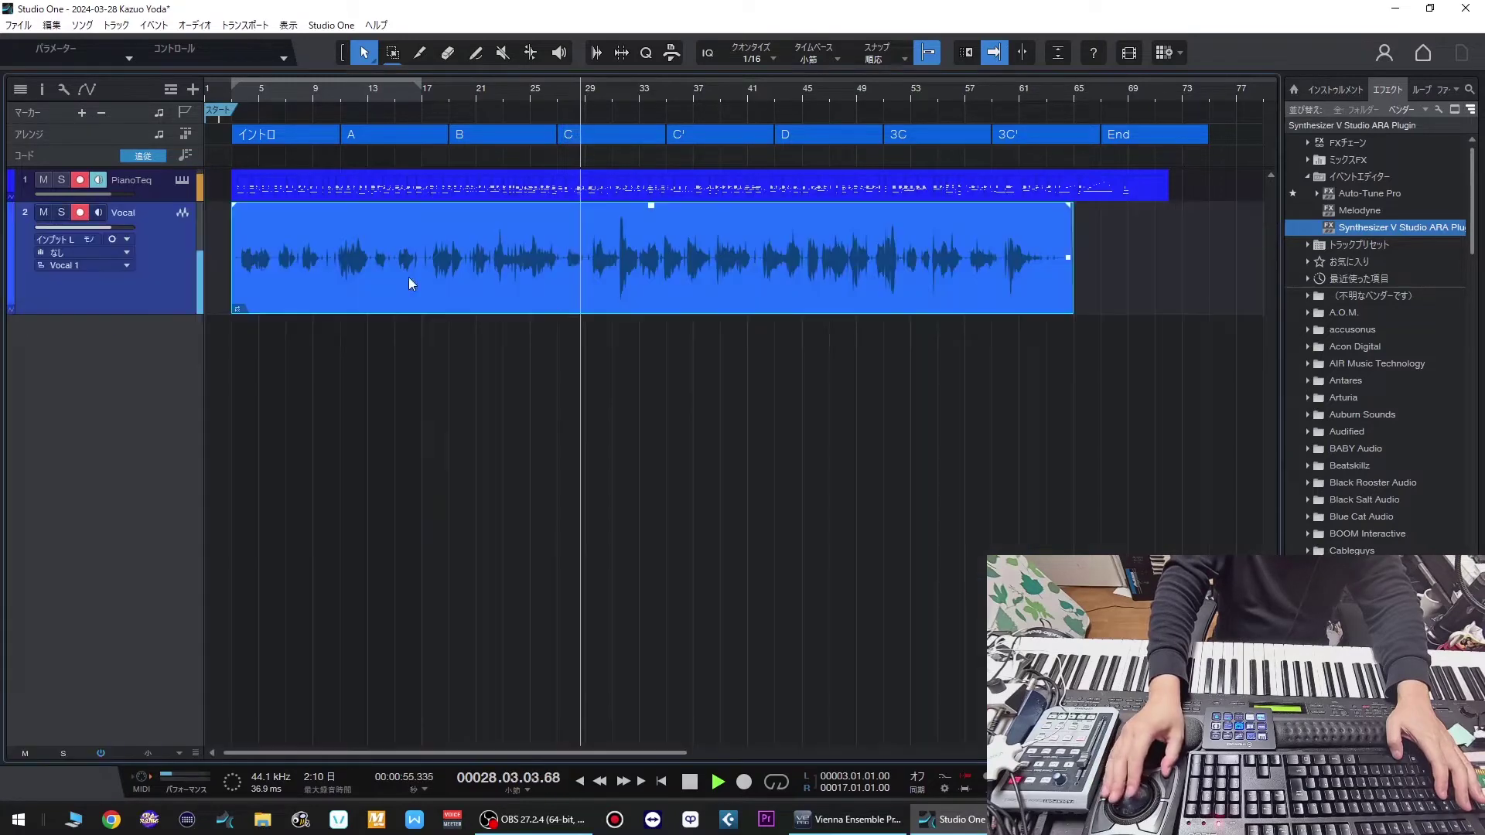
{"action": "double_click", "coordinate": [645, 287]}
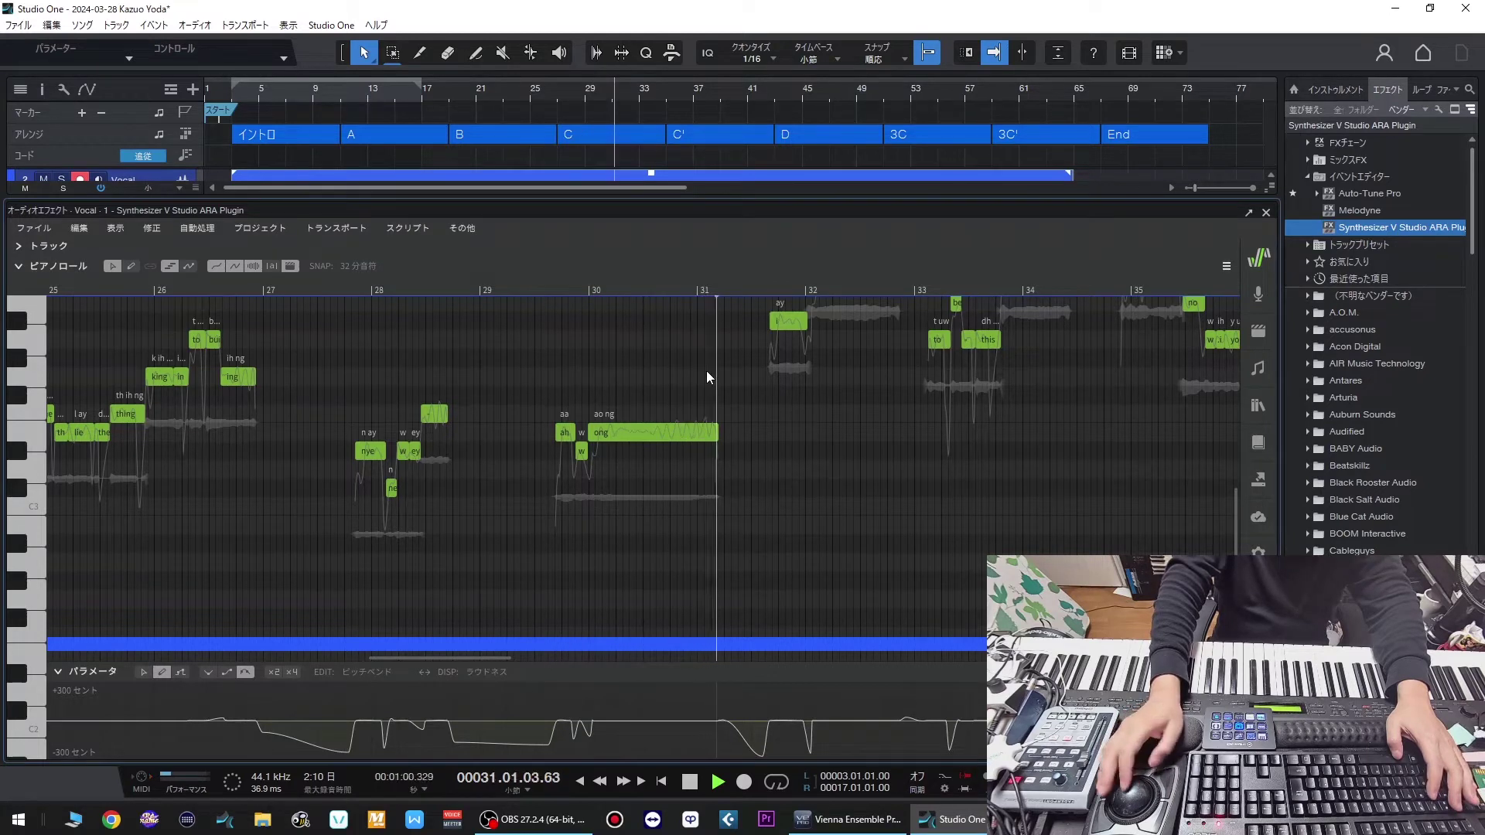
{"action": "scroll", "coordinate": [791, 409], "scroll_direction": "up", "scroll_amount": 1}
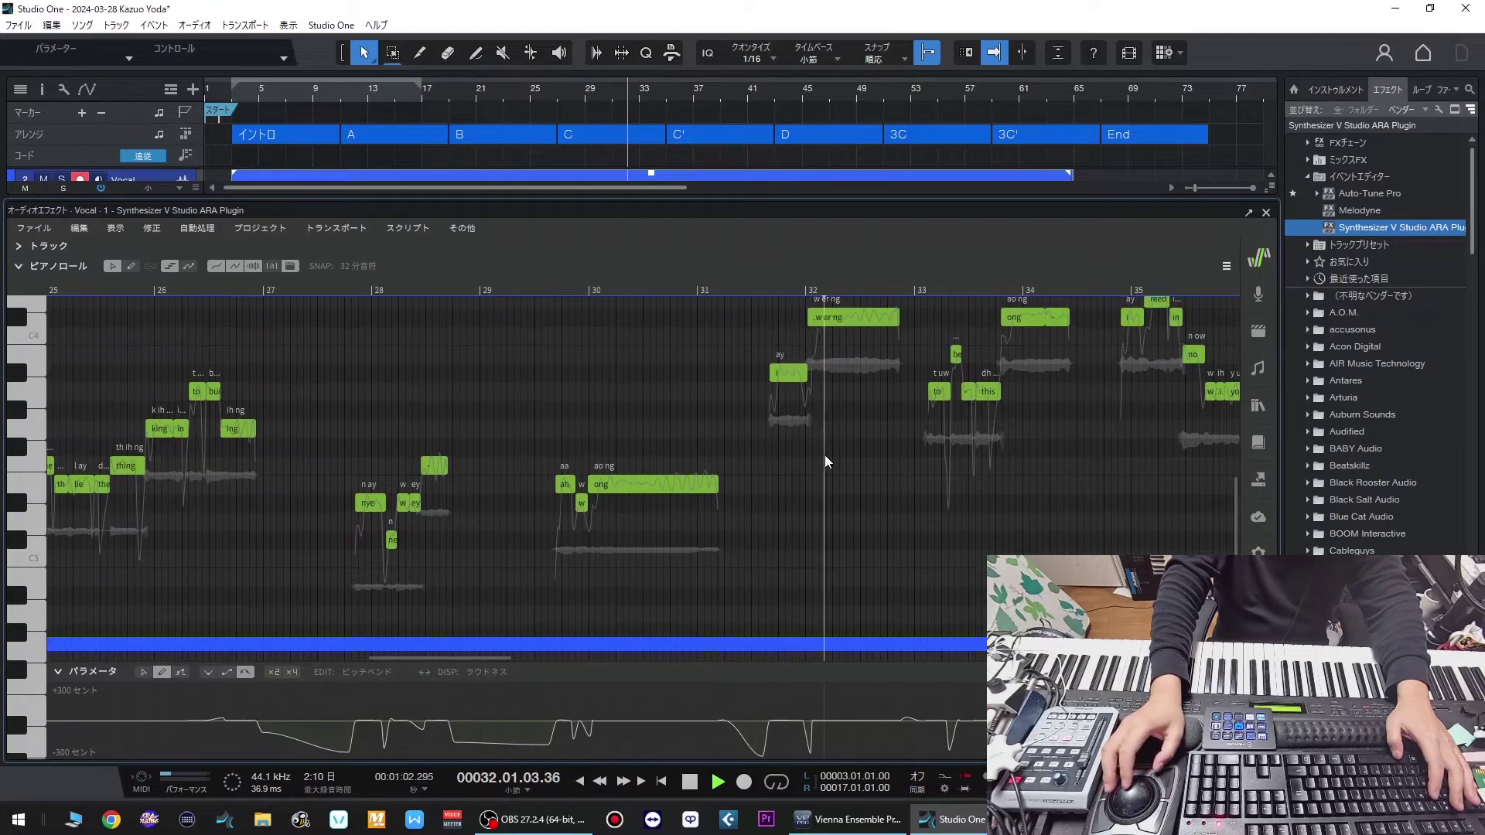
{"action": "scroll", "coordinate": [824, 455], "scroll_direction": "up", "scroll_amount": 1}
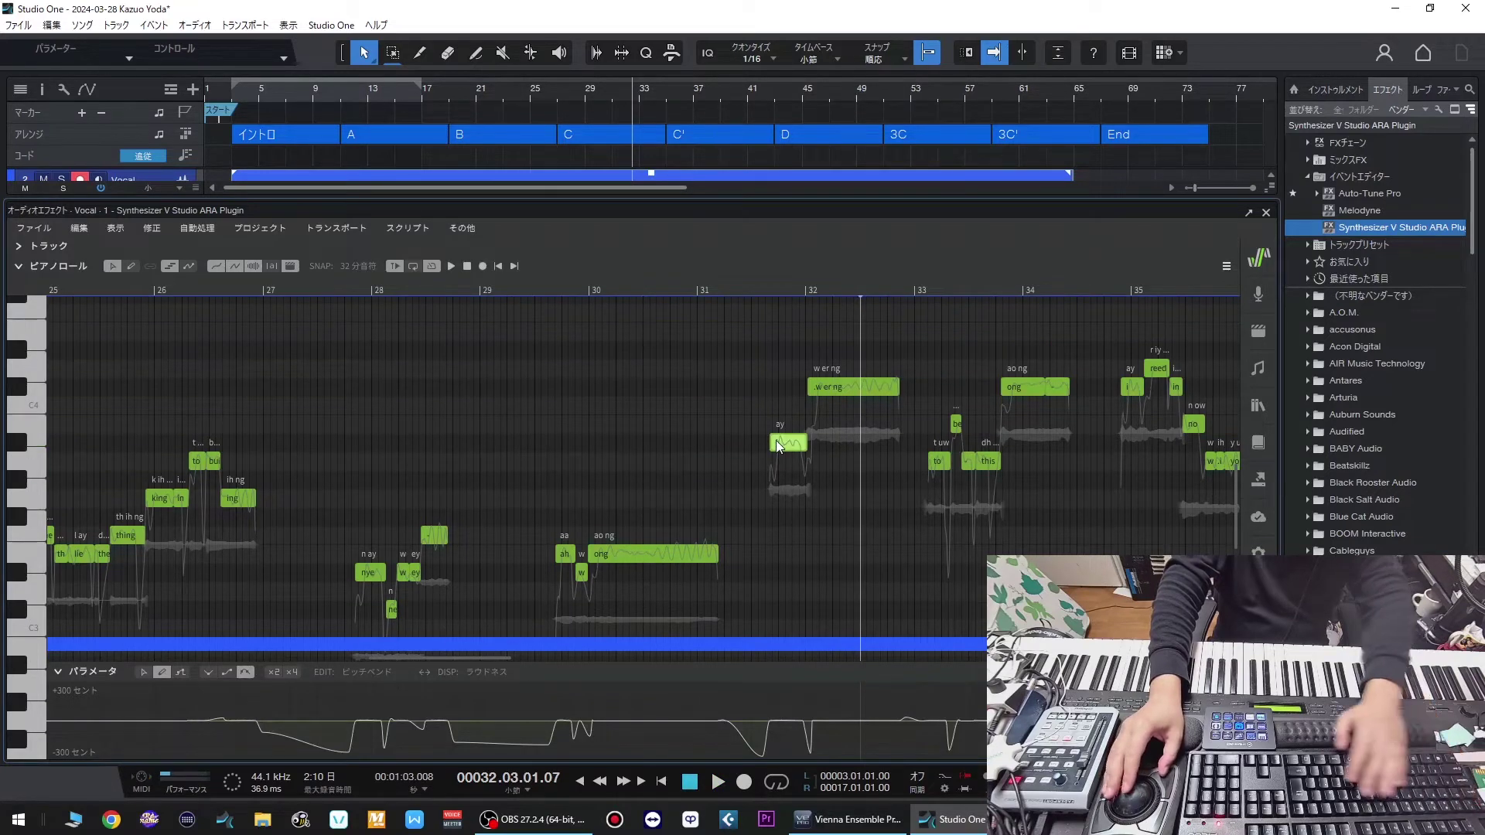
{"action": "left_click", "coordinate": [721, 290]}
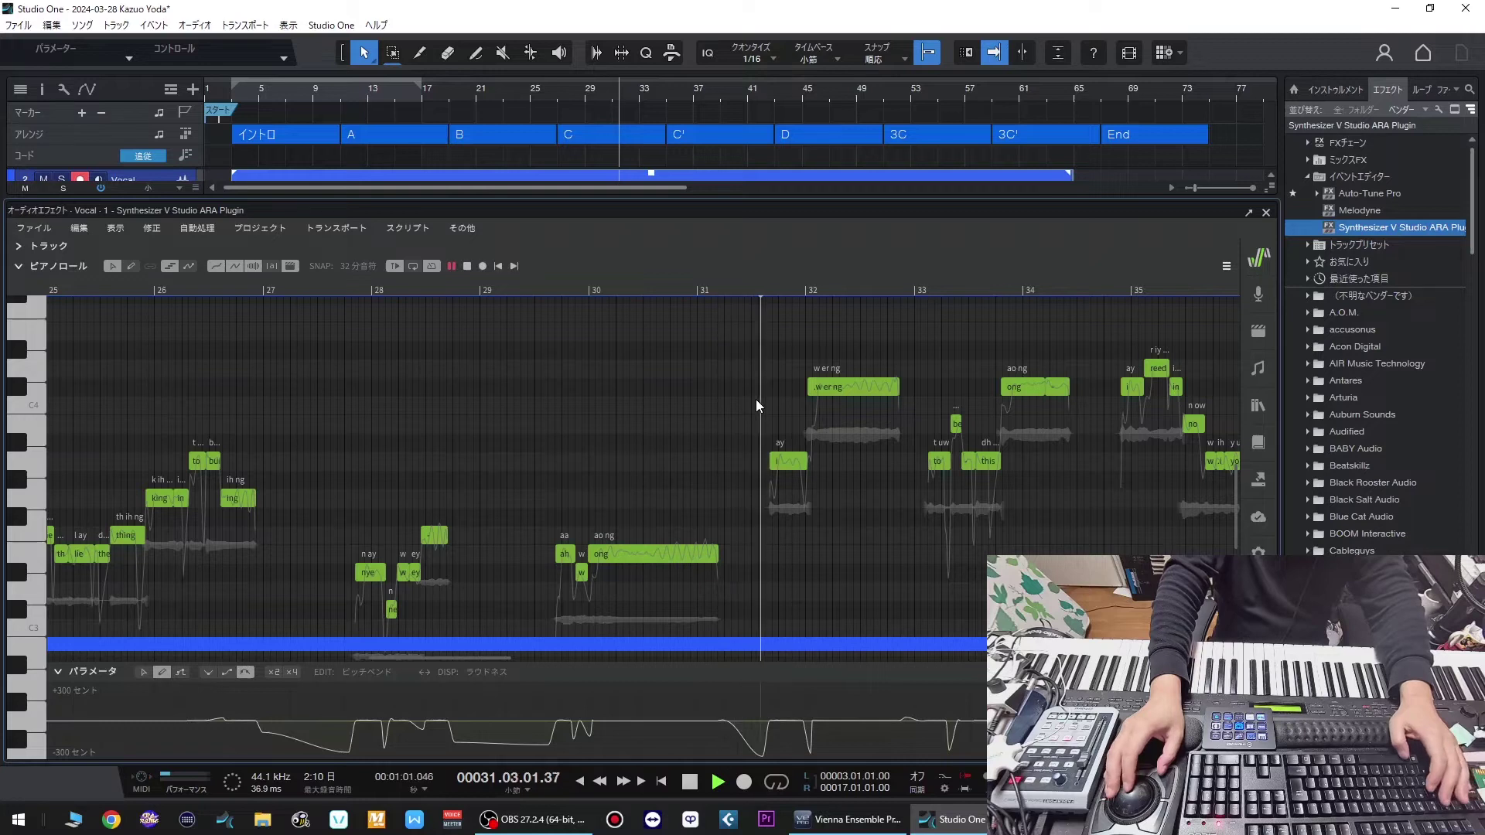
- Play the vocal from just before bar 30 to bar 49, checking its notes in the piano roll
{"action": "left_click", "coordinate": [554, 288]}
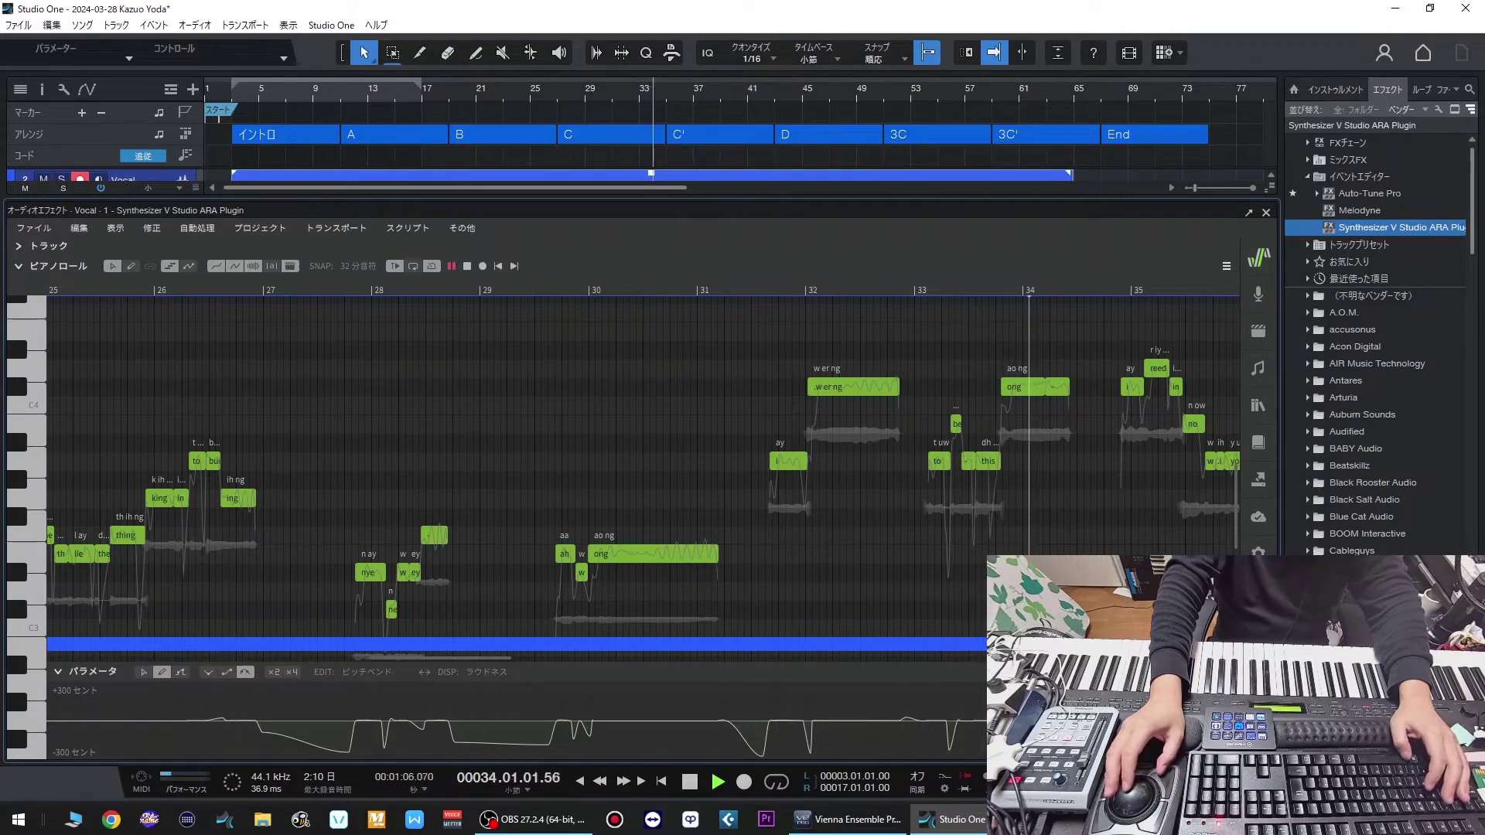
{"action": "scroll", "coordinate": [1115, 509], "scroll_direction": "up", "scroll_amount": 3}
{"action": "scroll", "coordinate": [1115, 509], "scroll_direction": "down", "scroll_amount": 3}
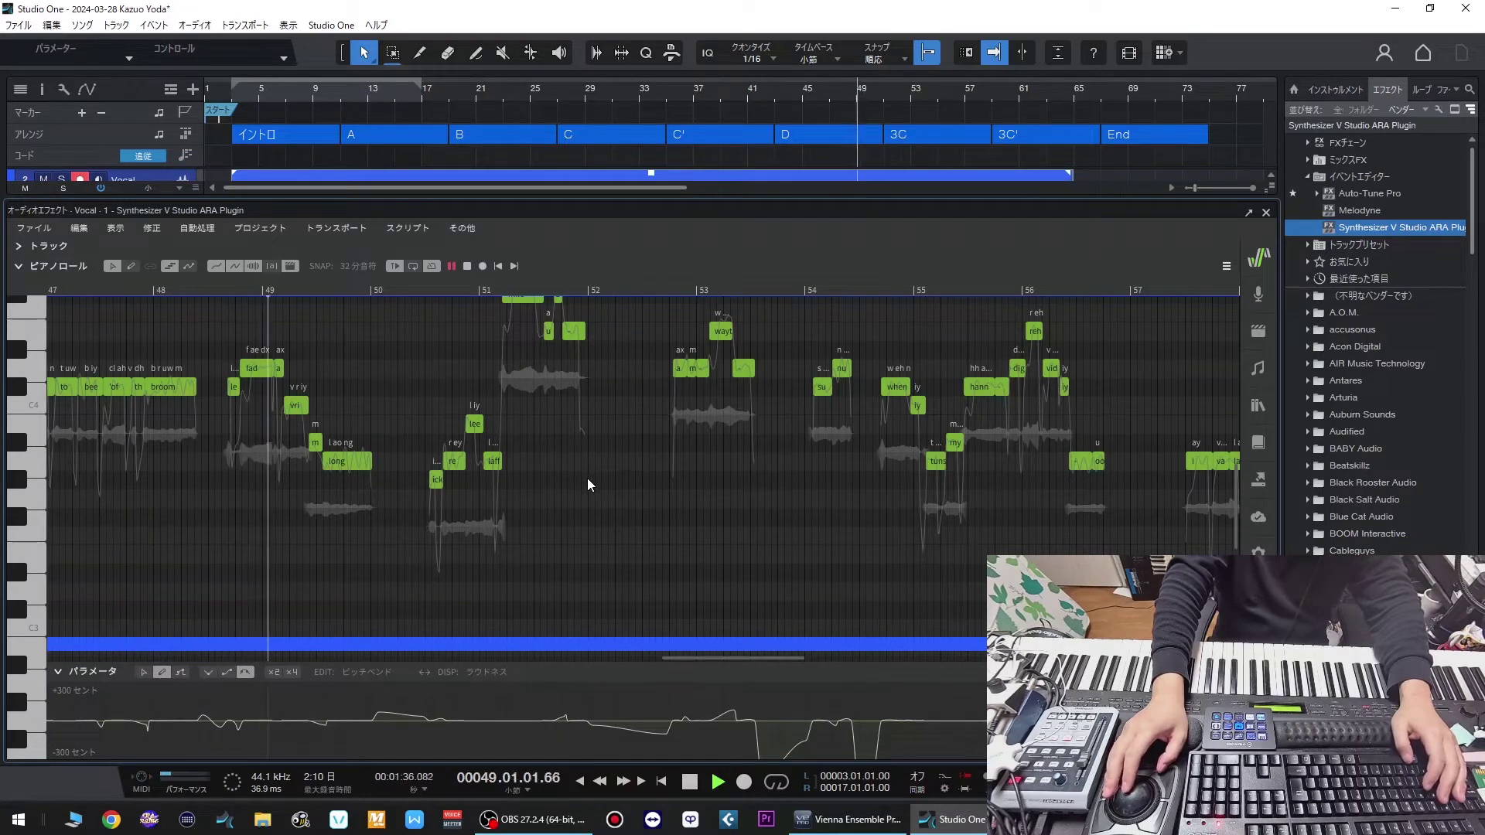
{"action": "key", "text": "space"}
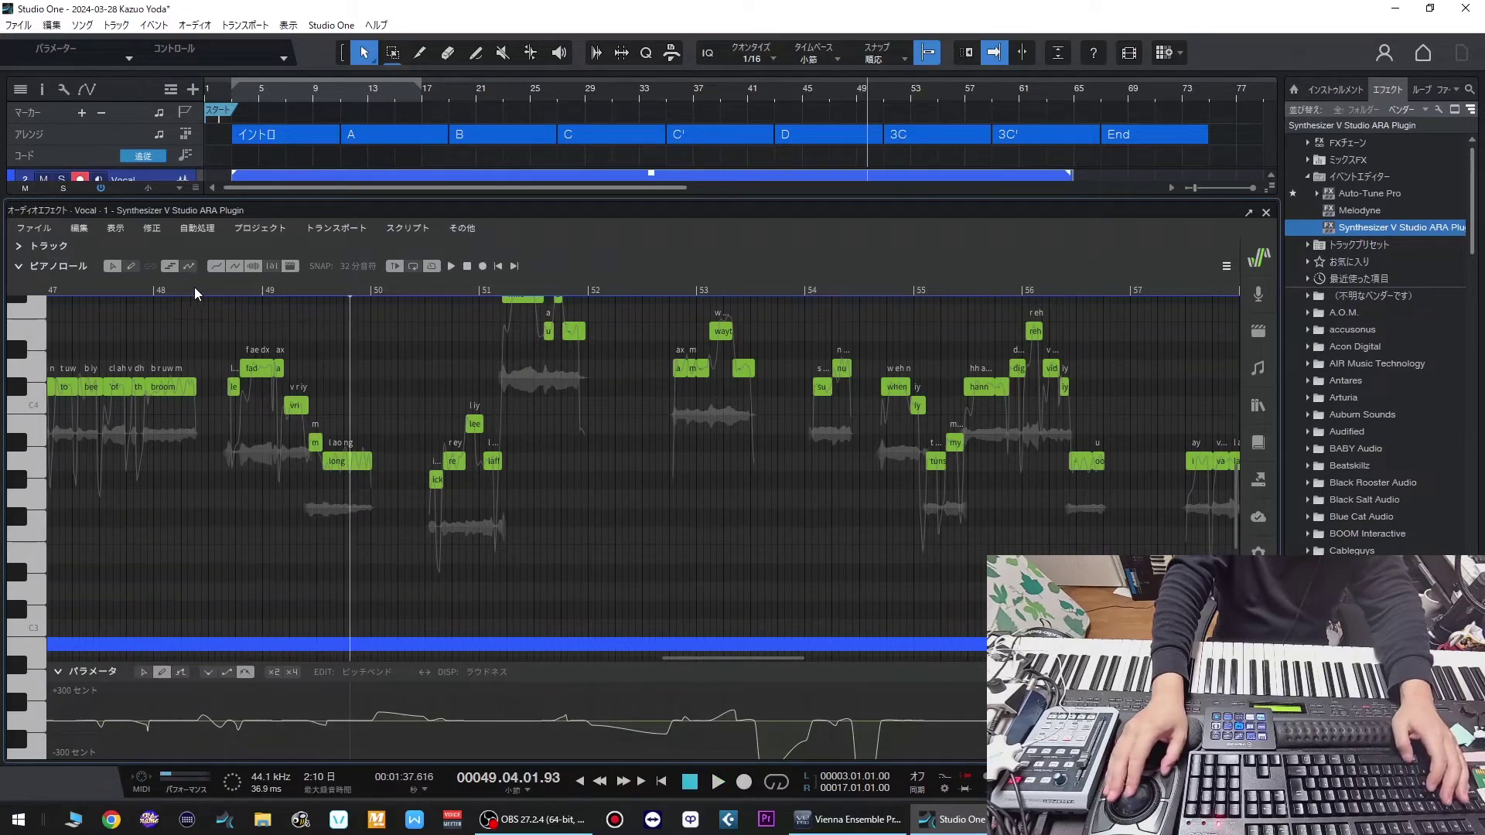
- Replay the phrase from before bar 49 and raise the short "a" note at bar 49 by two semitones
{"action": "left_click", "coordinate": [196, 288]}
{"action": "key", "text": "space"}
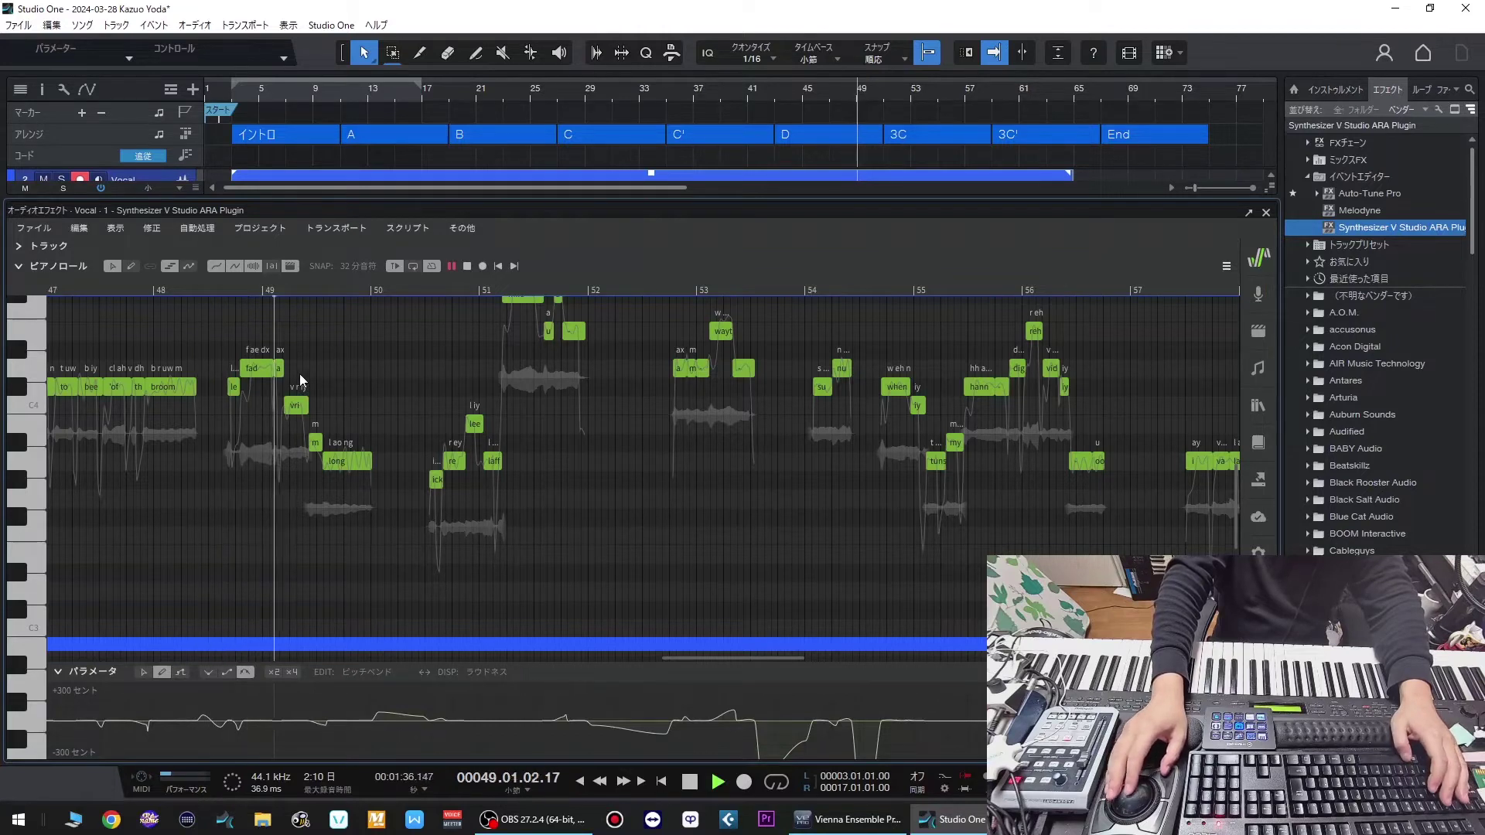
{"action": "key", "text": "space"}
{"action": "key", "text": "Up"}
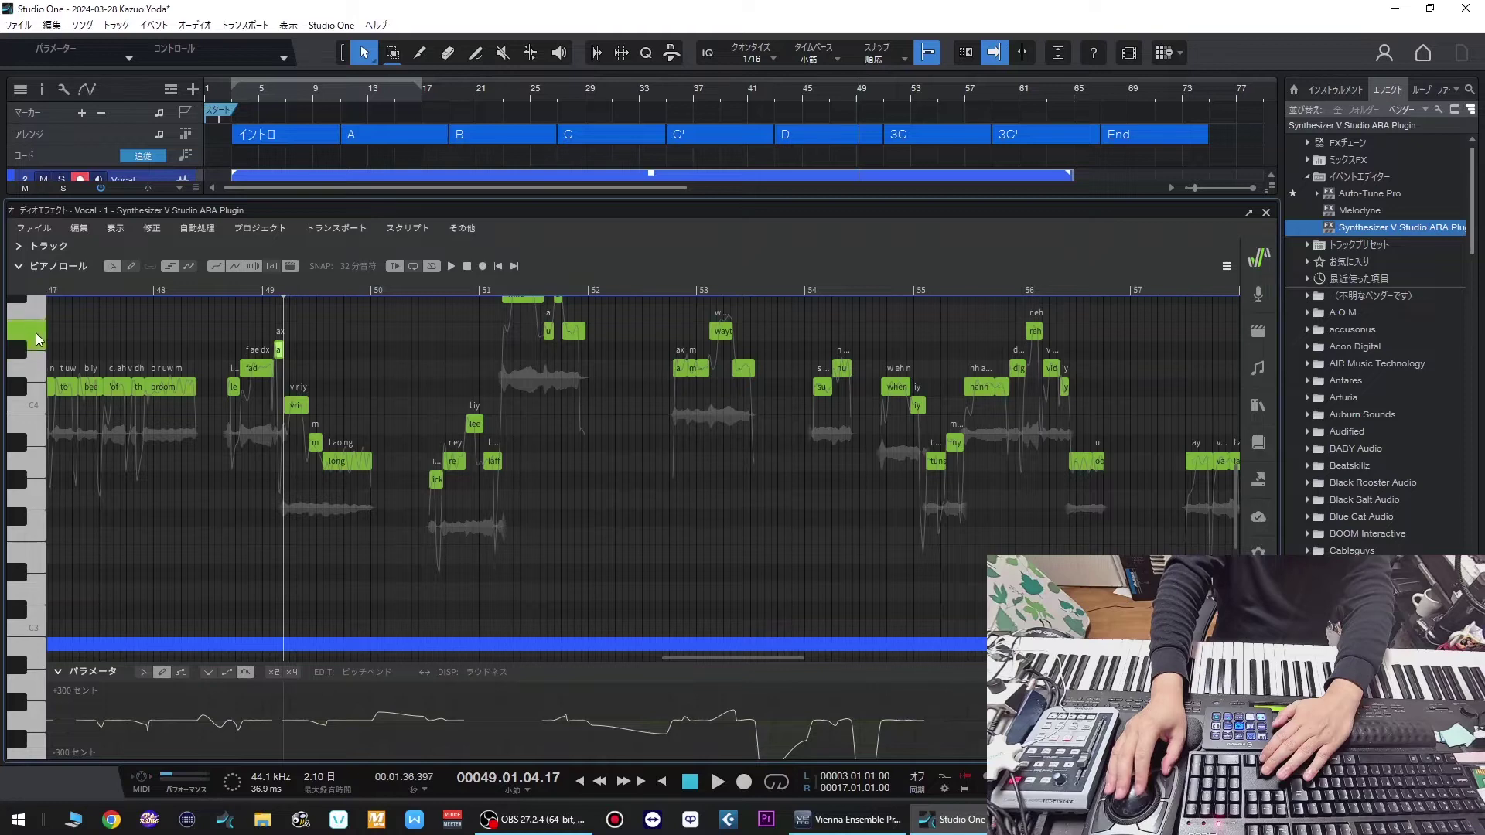
{"action": "key", "text": "Up"}
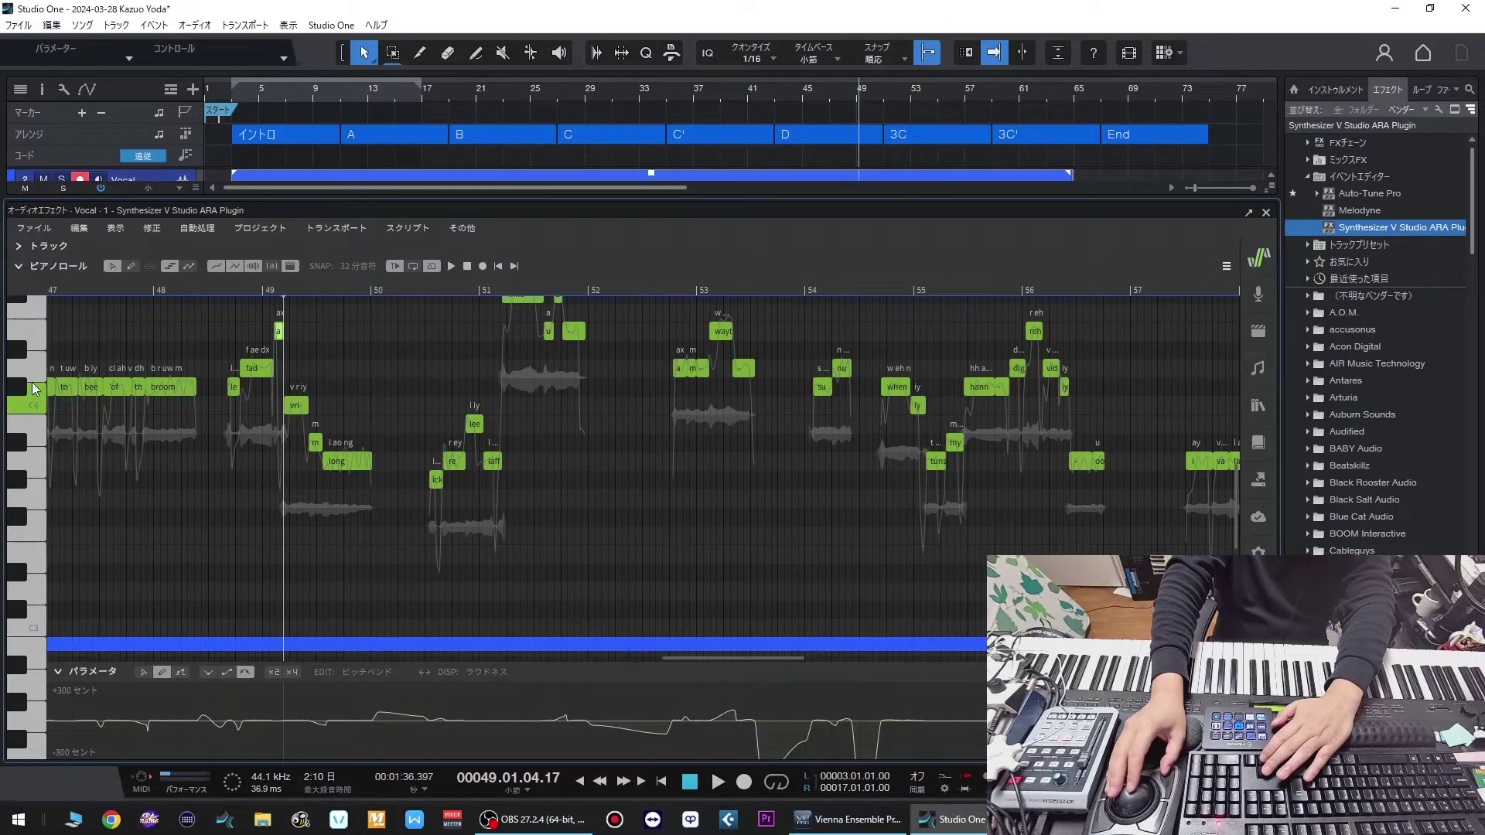
- Raise each of the three notes following the "a" at bar 49, ending with "long", by one semitone
{"action": "left_click", "coordinate": [294, 406]}
{"action": "key", "text": "Up"}
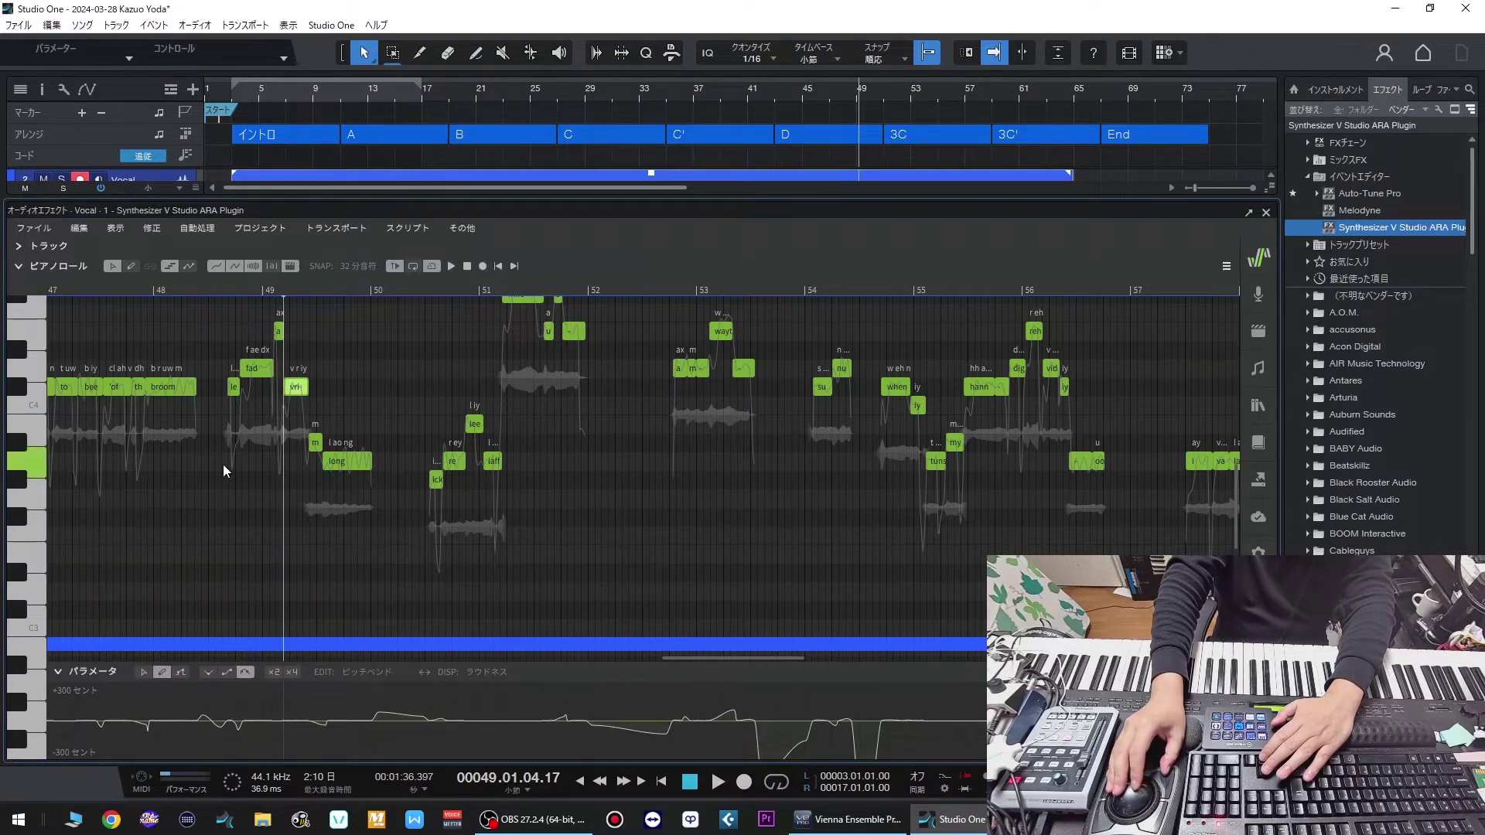
{"action": "left_click", "coordinate": [318, 447]}
{"action": "key", "text": "Up"}
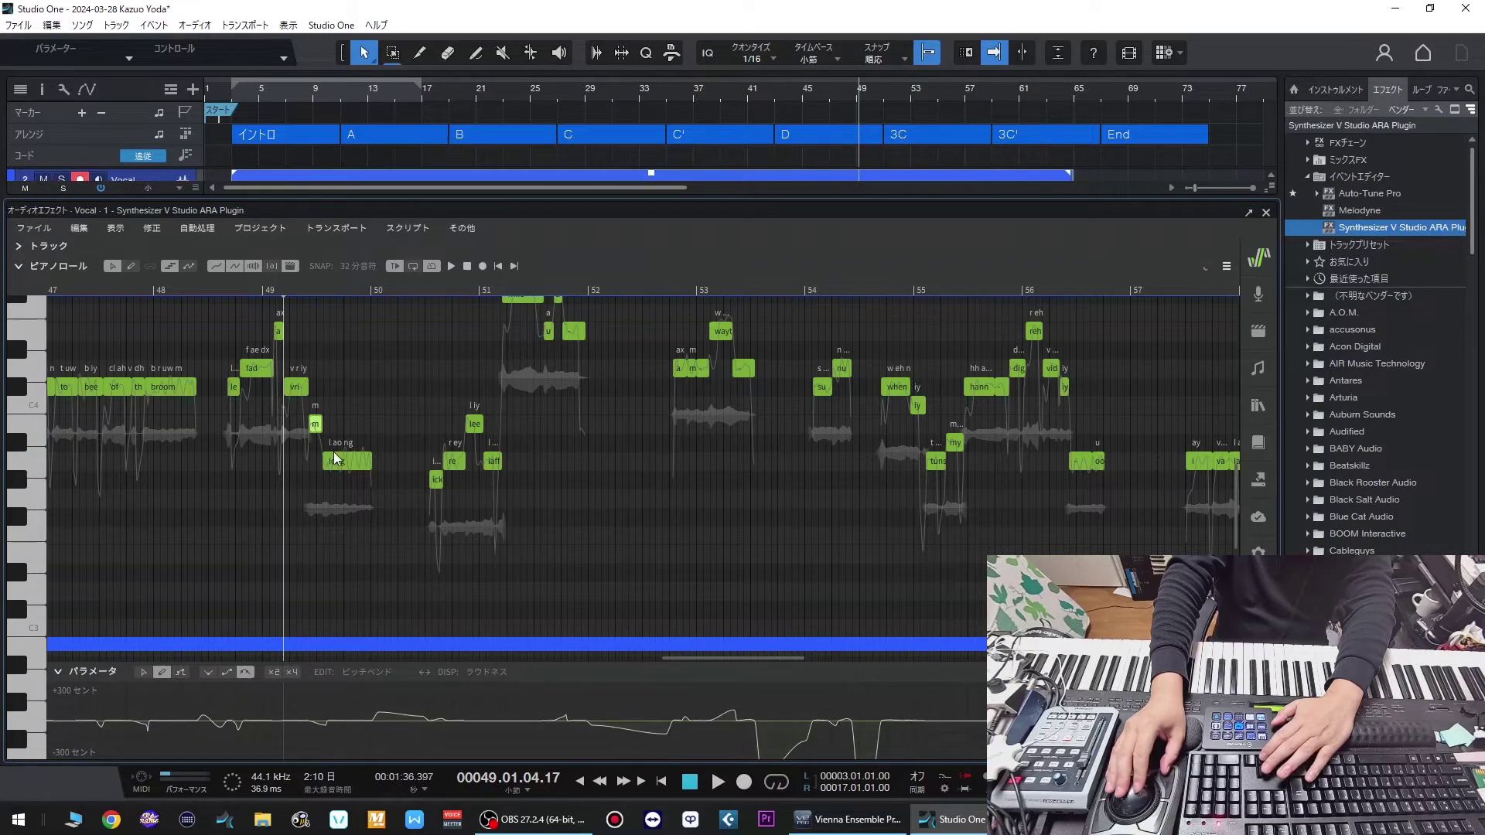
{"action": "left_click", "coordinate": [336, 464]}
{"action": "key", "text": "Up"}
{"action": "left_click", "coordinate": [359, 356]}
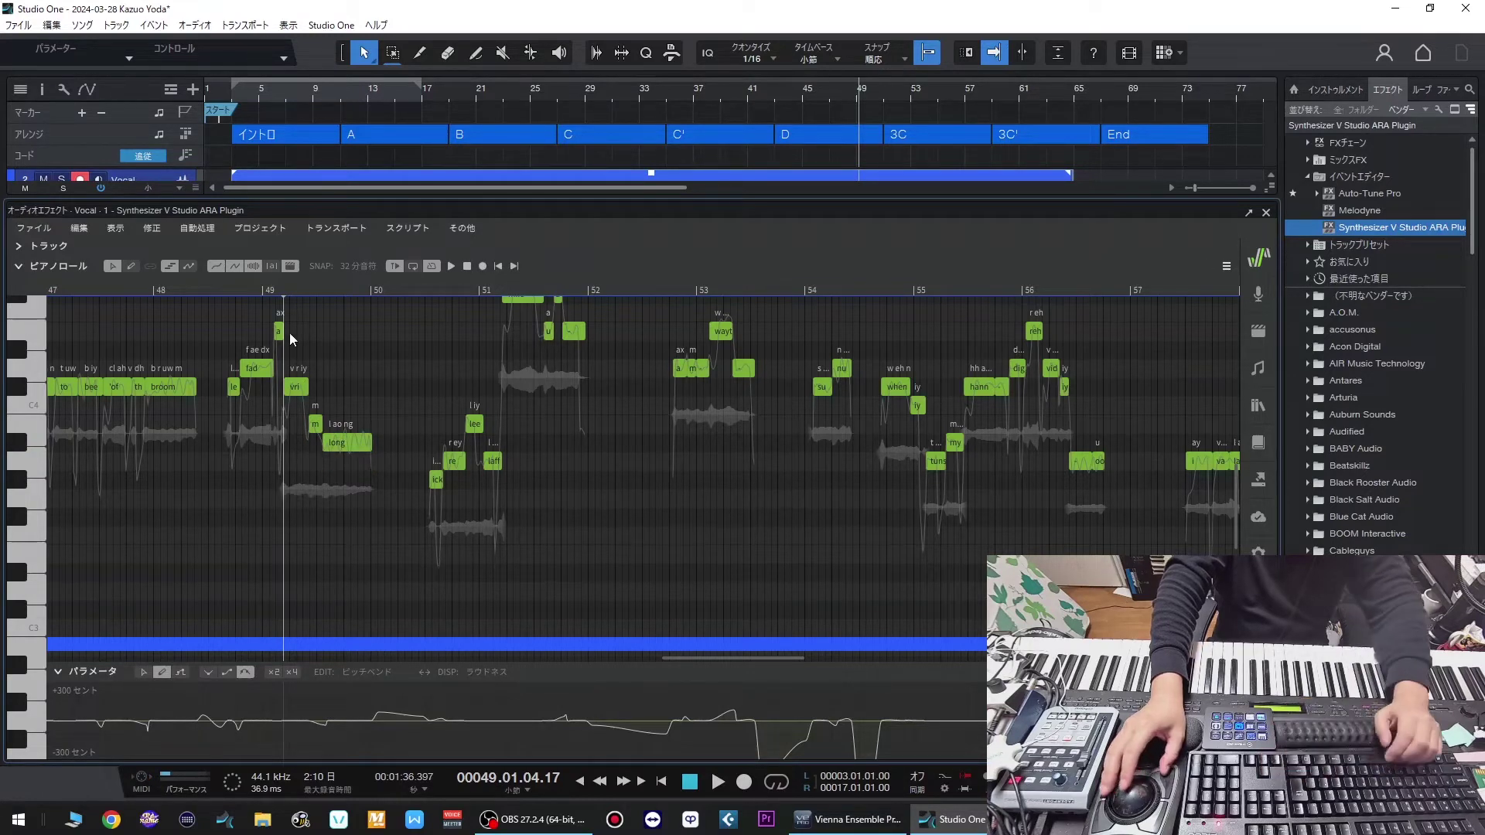
- Replay the phrase from before bar 48, lower the "long" note before bar 50 by one semitone, and play it again
{"action": "left_click", "coordinate": [128, 286]}
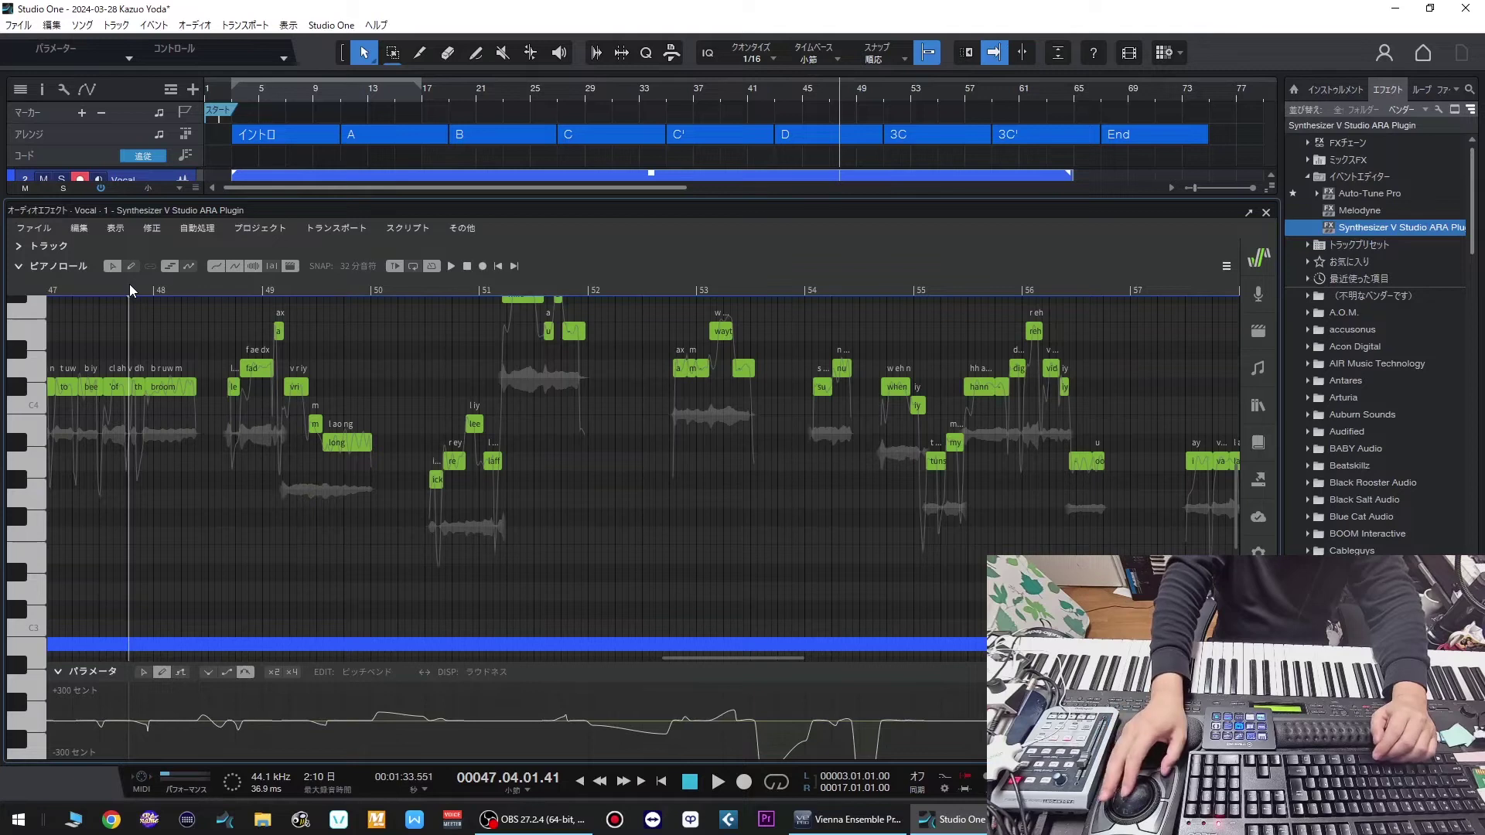
{"action": "key", "text": "space"}
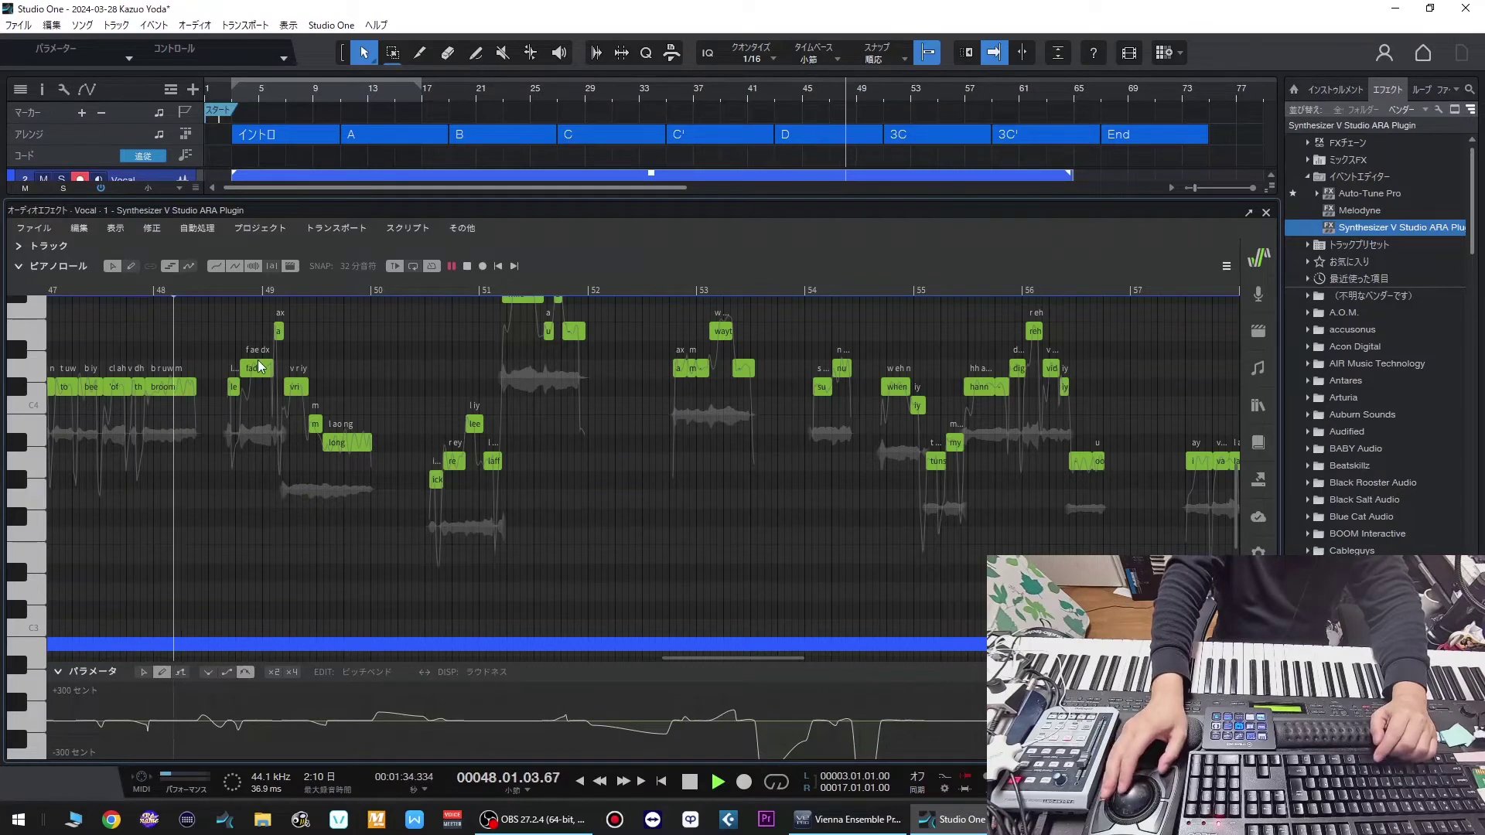
{"action": "scroll", "coordinate": [353, 391], "scroll_direction": "up", "scroll_amount": 1}
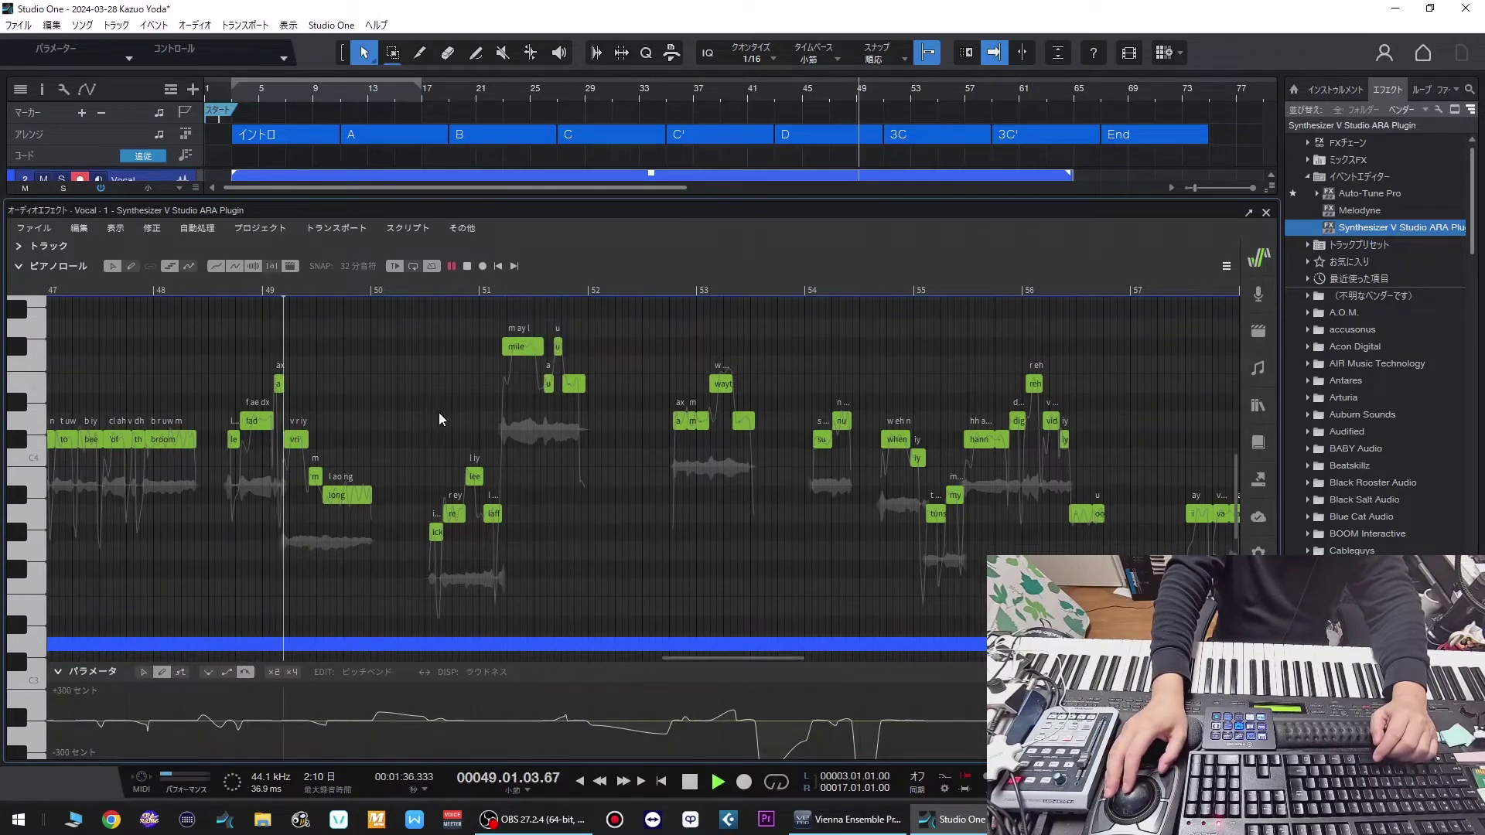
{"action": "key", "text": "space"}
{"action": "left_click", "coordinate": [351, 493]}
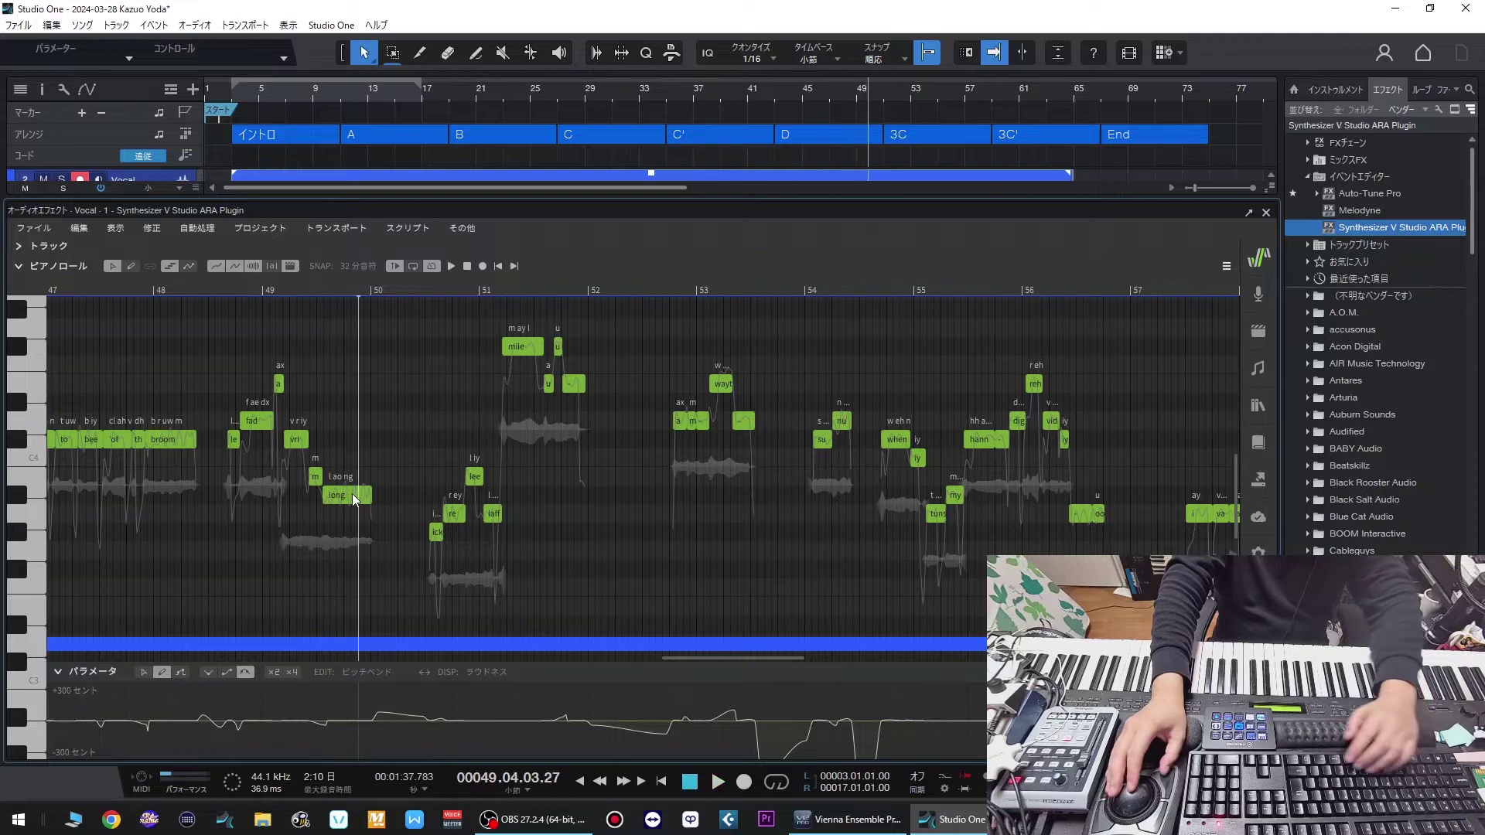
{"action": "key", "text": "Down"}
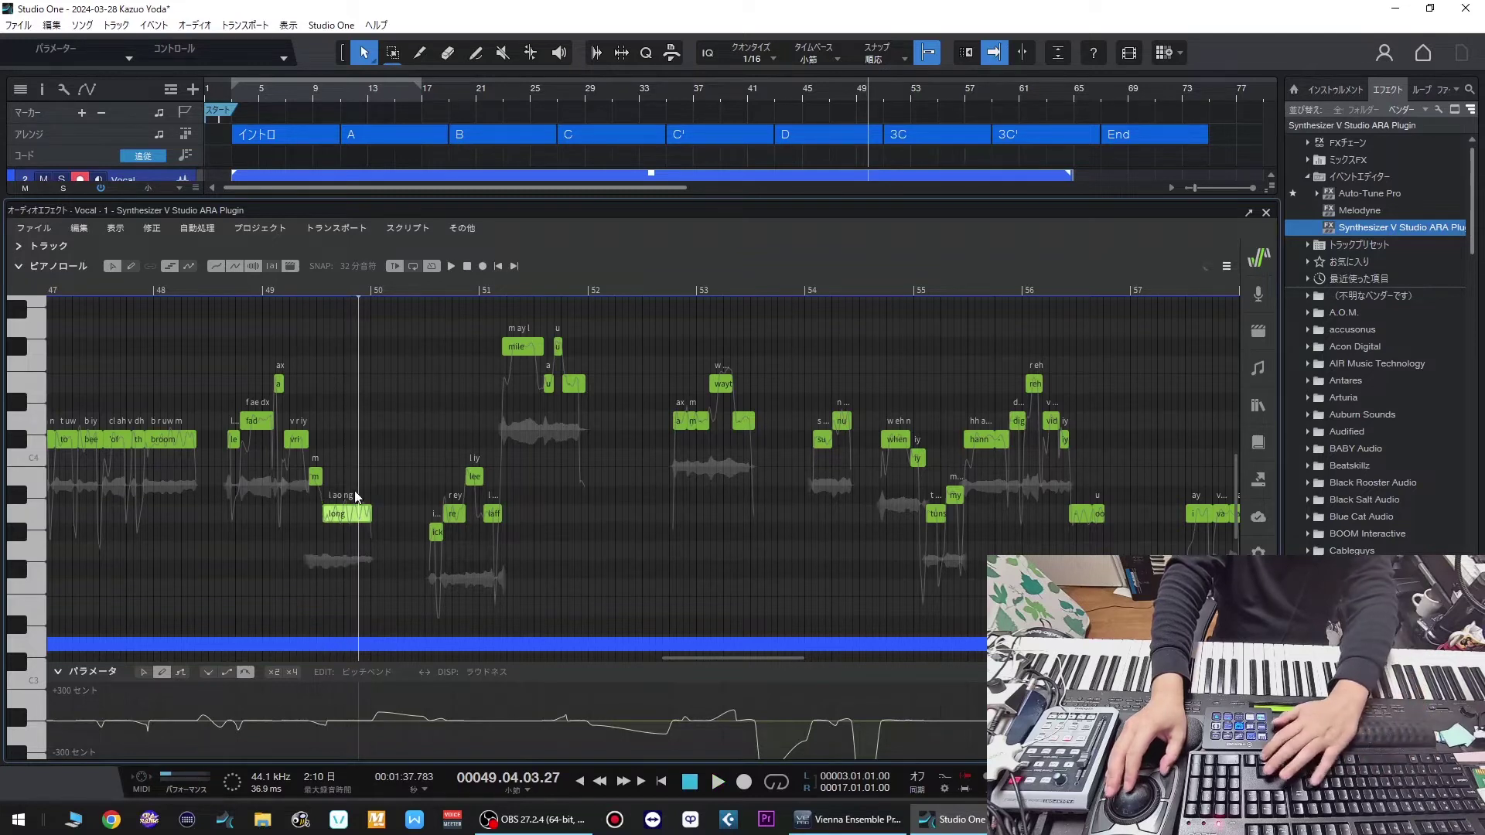
{"action": "left_click", "coordinate": [201, 292]}
{"action": "key", "text": "space"}
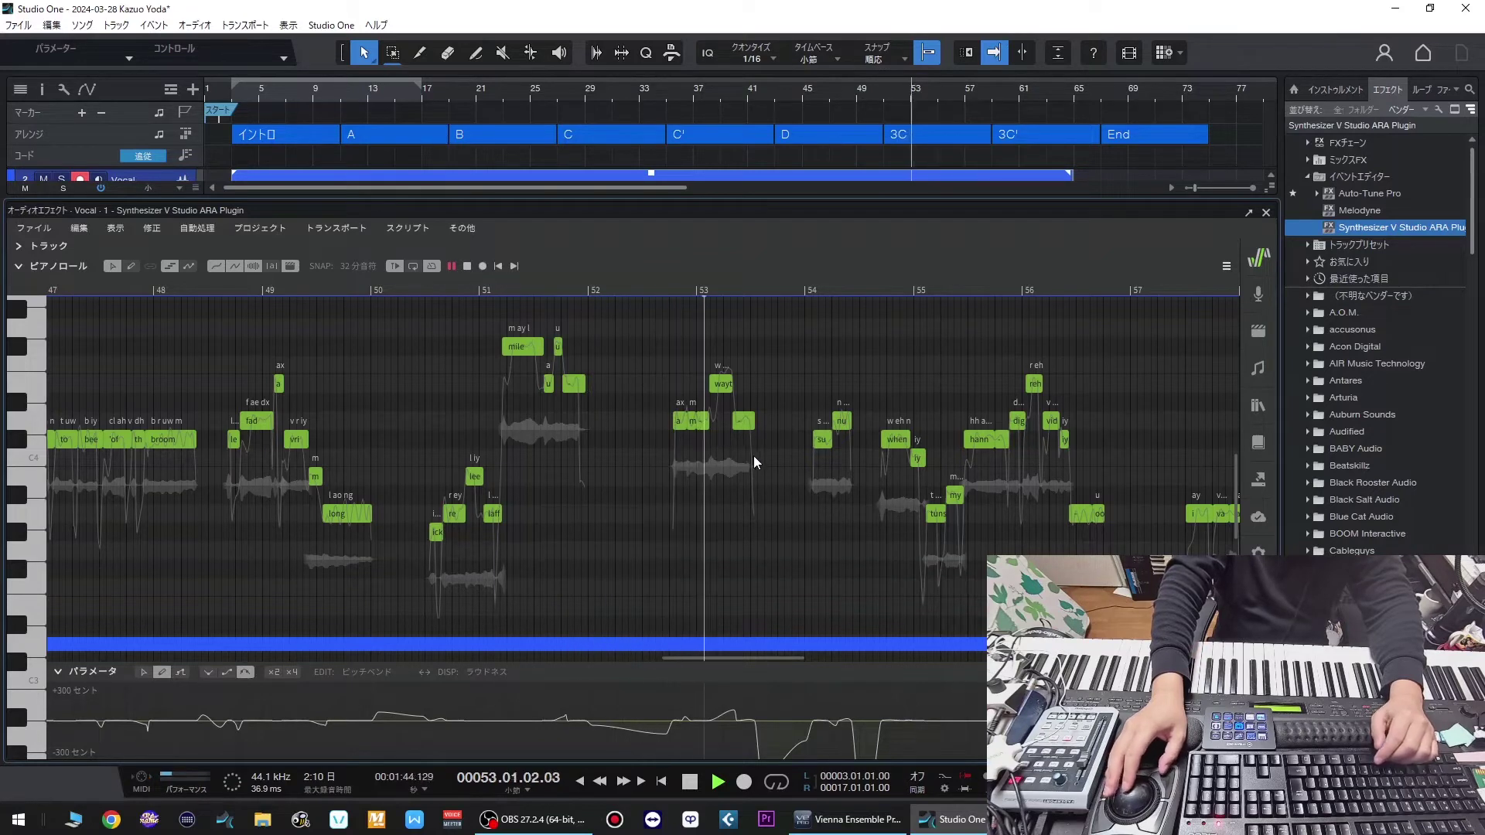
- Try the "wayt" note after bar 53 one semitone lower, restore its pitch and replay from before bar 53
{"action": "key", "text": "space"}
{"action": "left_click_drag", "start_coordinate": [725, 384], "coordinate": [725, 403]}
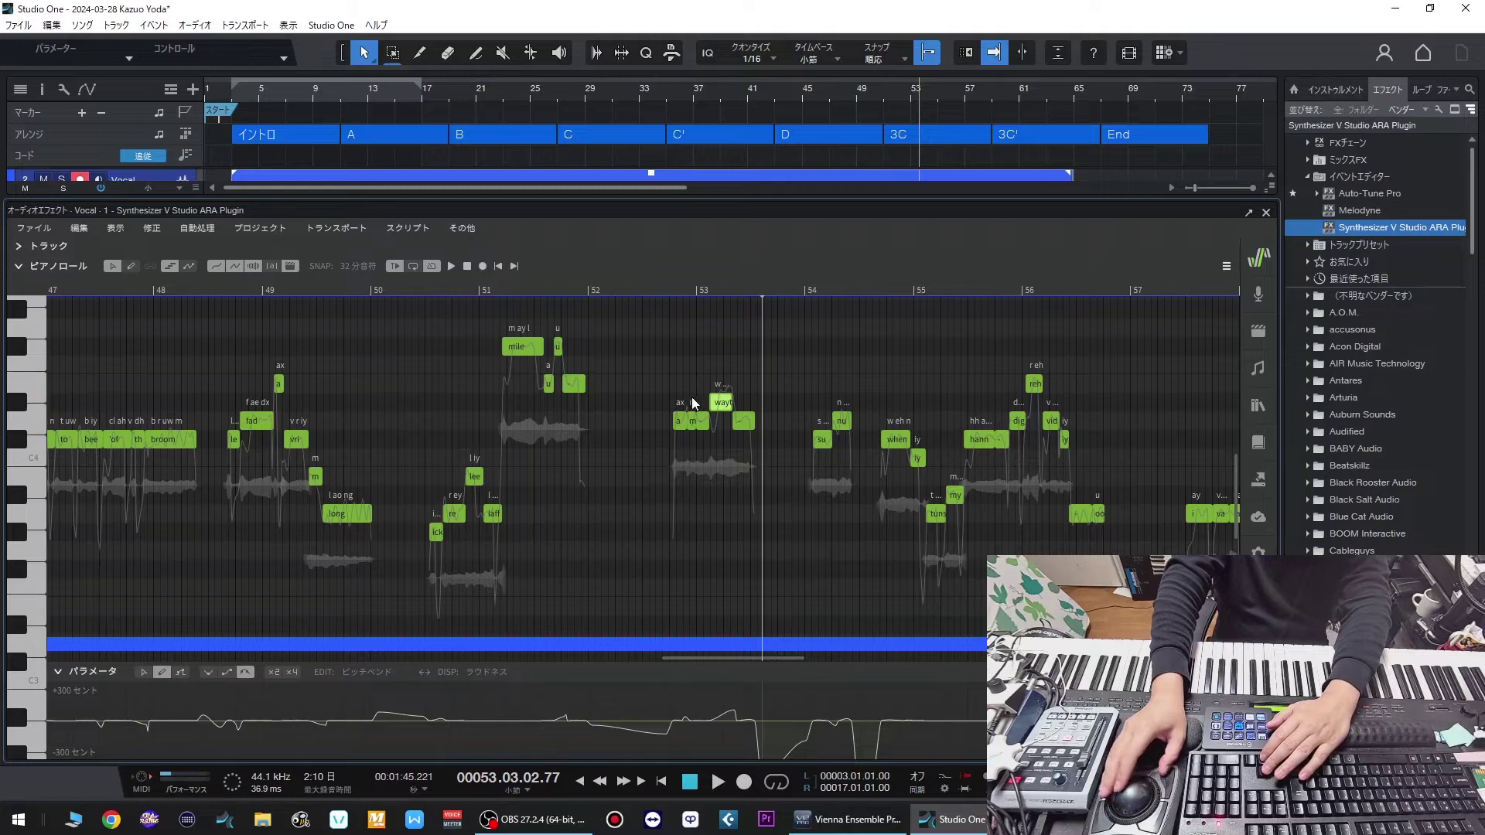
{"action": "left_click_drag", "start_coordinate": [721, 402], "coordinate": [720, 384]}
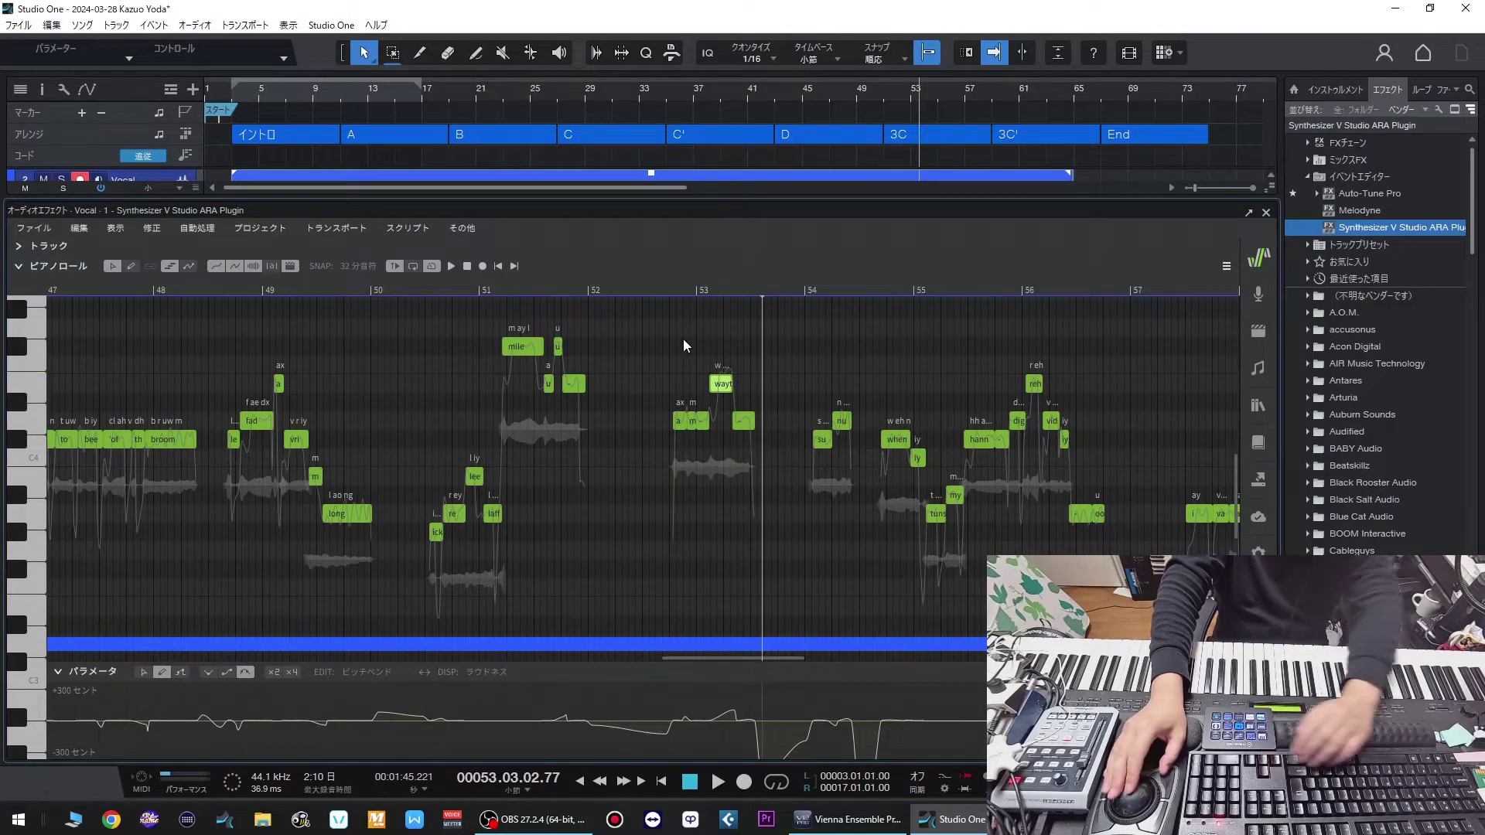
{"action": "left_click", "coordinate": [648, 295]}
{"action": "key", "text": "space"}
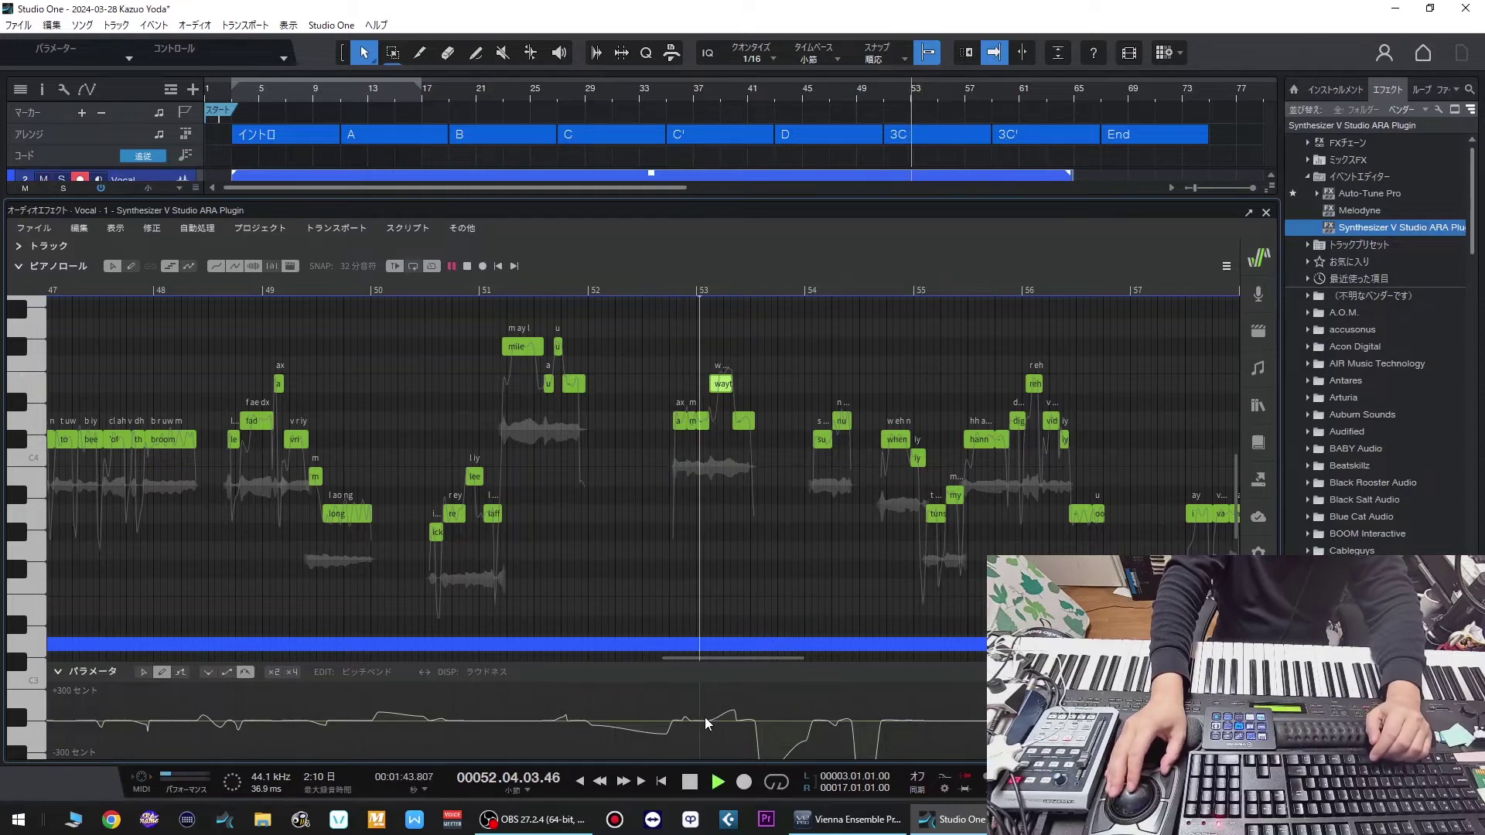
{"action": "left_click", "coordinate": [642, 293]}
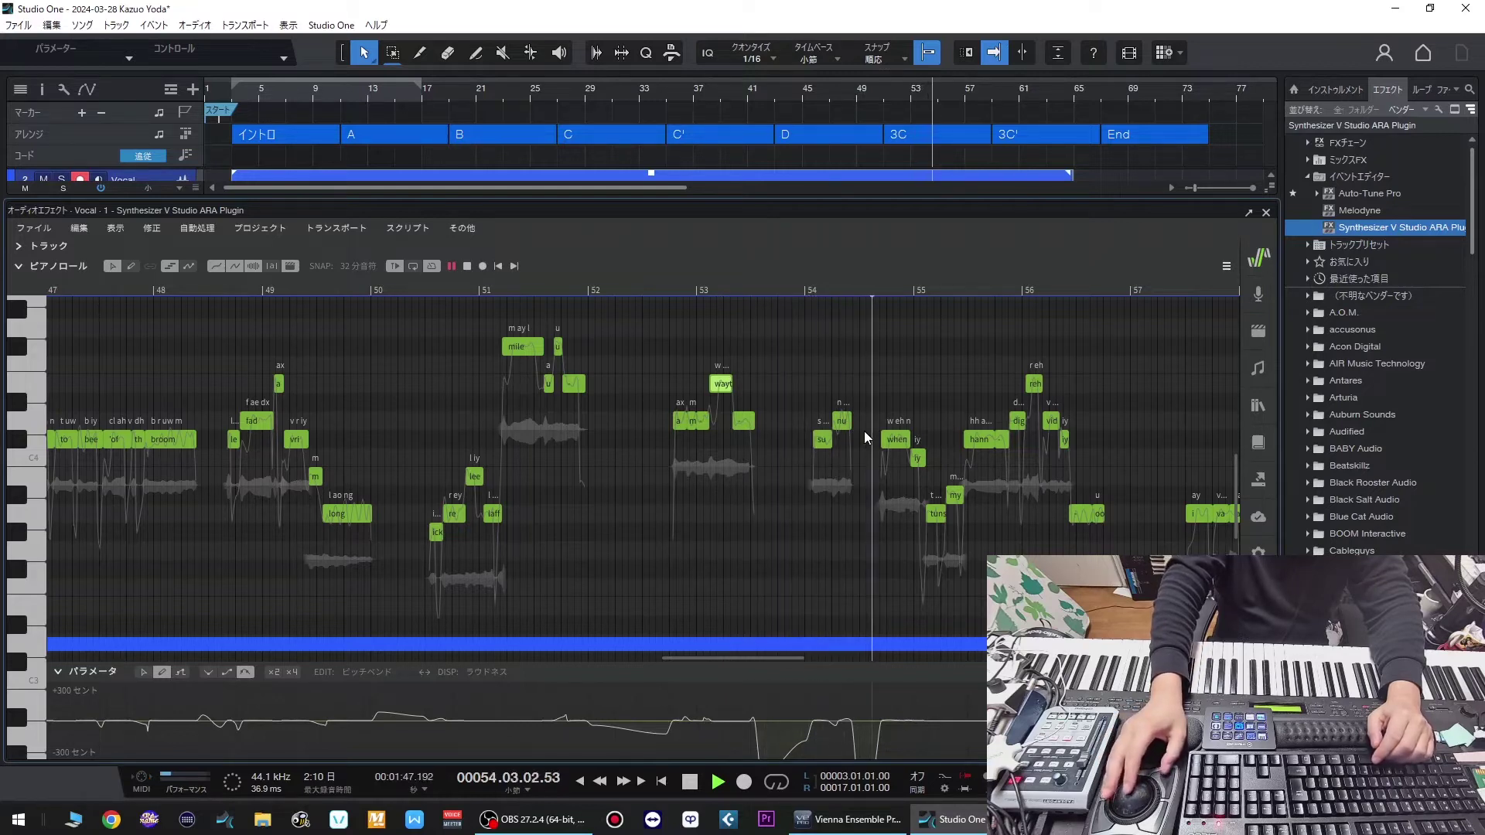
- Lower the "ly" note at bar 55 by one semitone and replay the phrase from just before bar 54
{"action": "left_click", "coordinate": [916, 459]}
{"action": "key", "text": "space"}
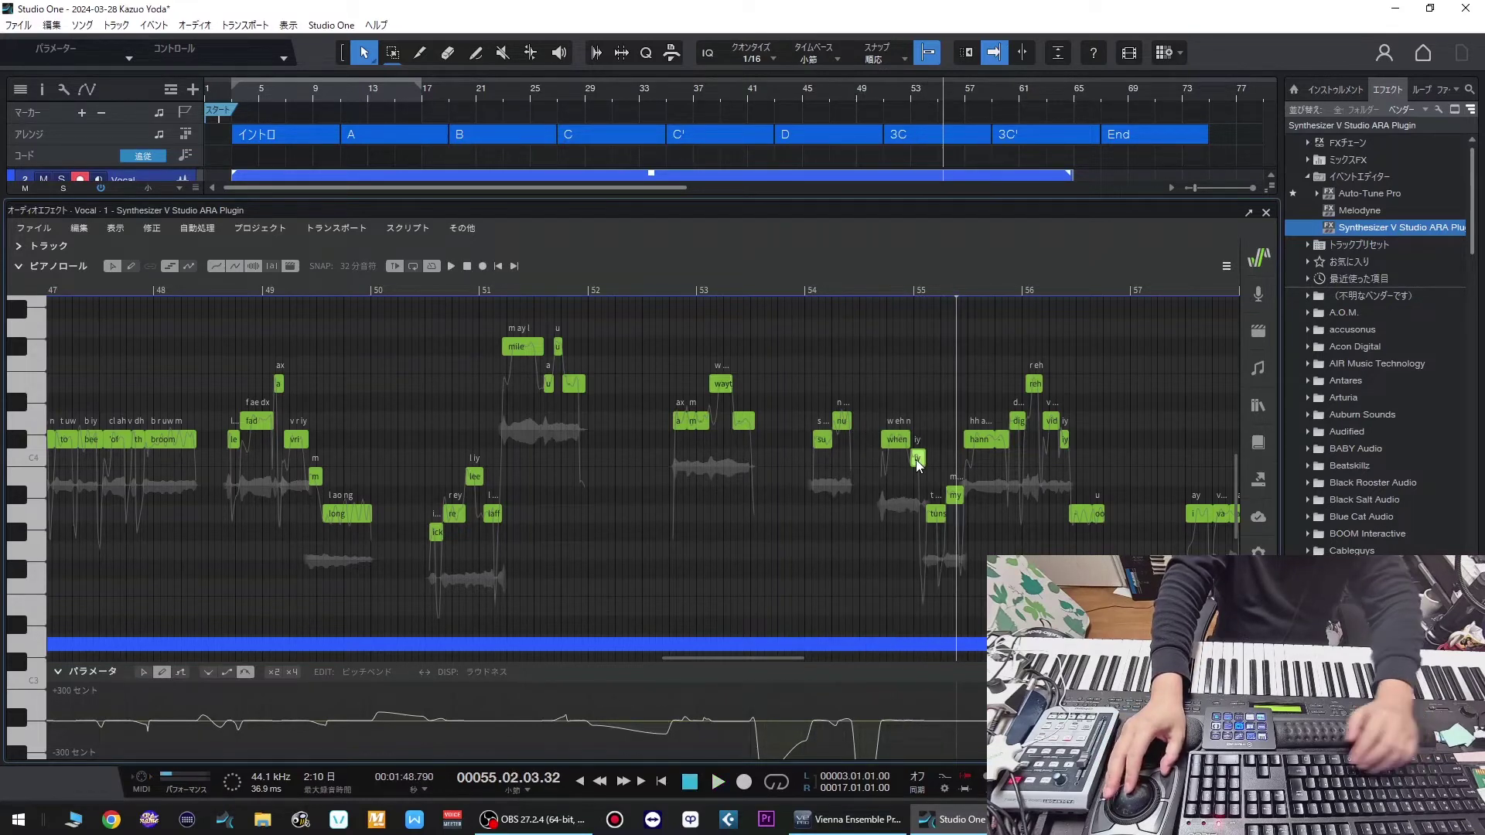
{"action": "key", "text": "Down"}
{"action": "left_click", "coordinate": [776, 287]}
{"action": "key", "text": "space"}
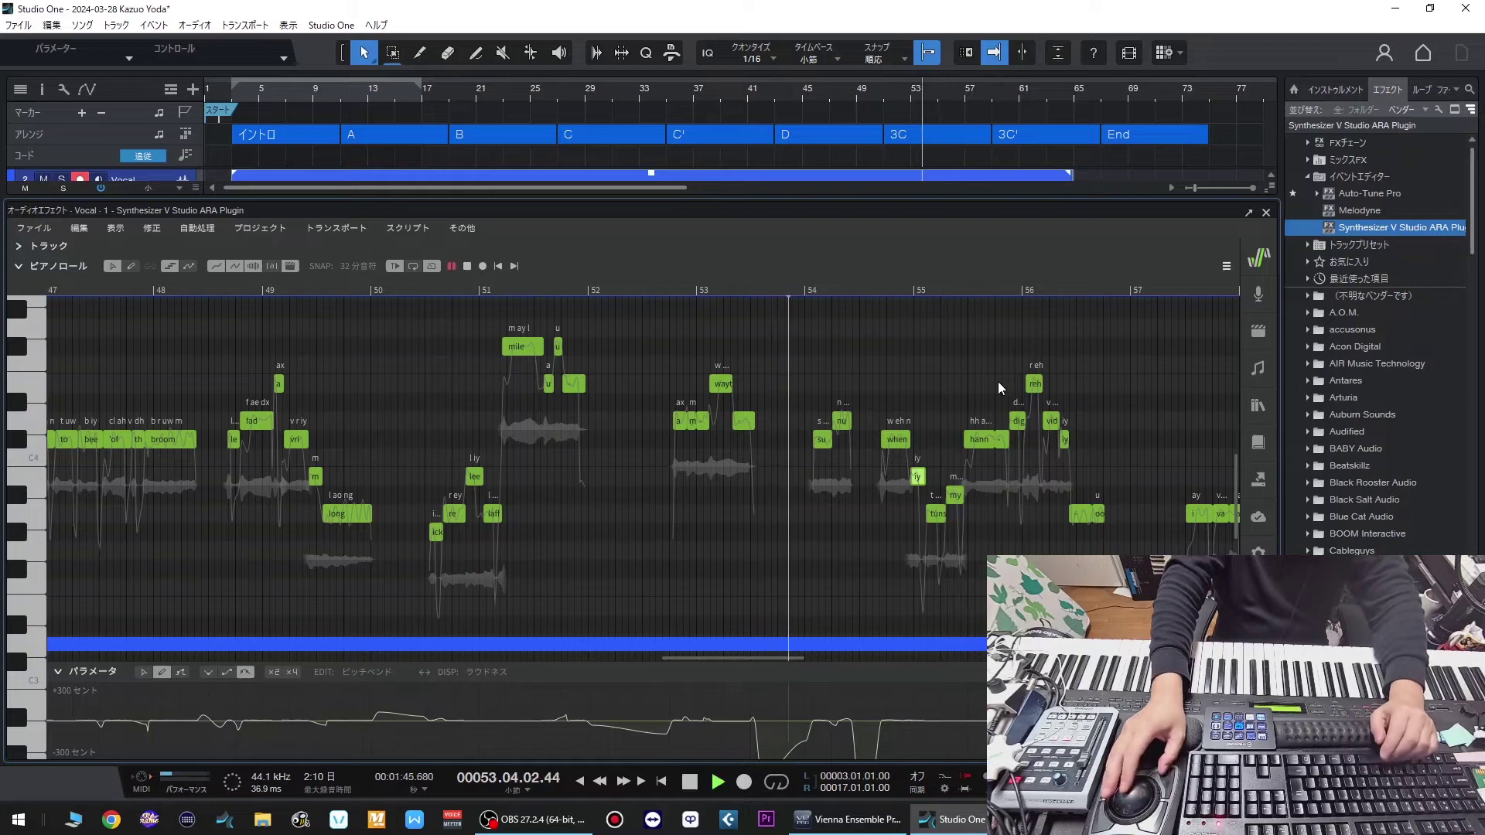
- Play the corrected vocal from just before bar 54 on into bar 62, then stop playback
{"action": "key", "text": "space"}
{"action": "left_click", "coordinate": [787, 290]}
{"action": "key", "text": "space"}
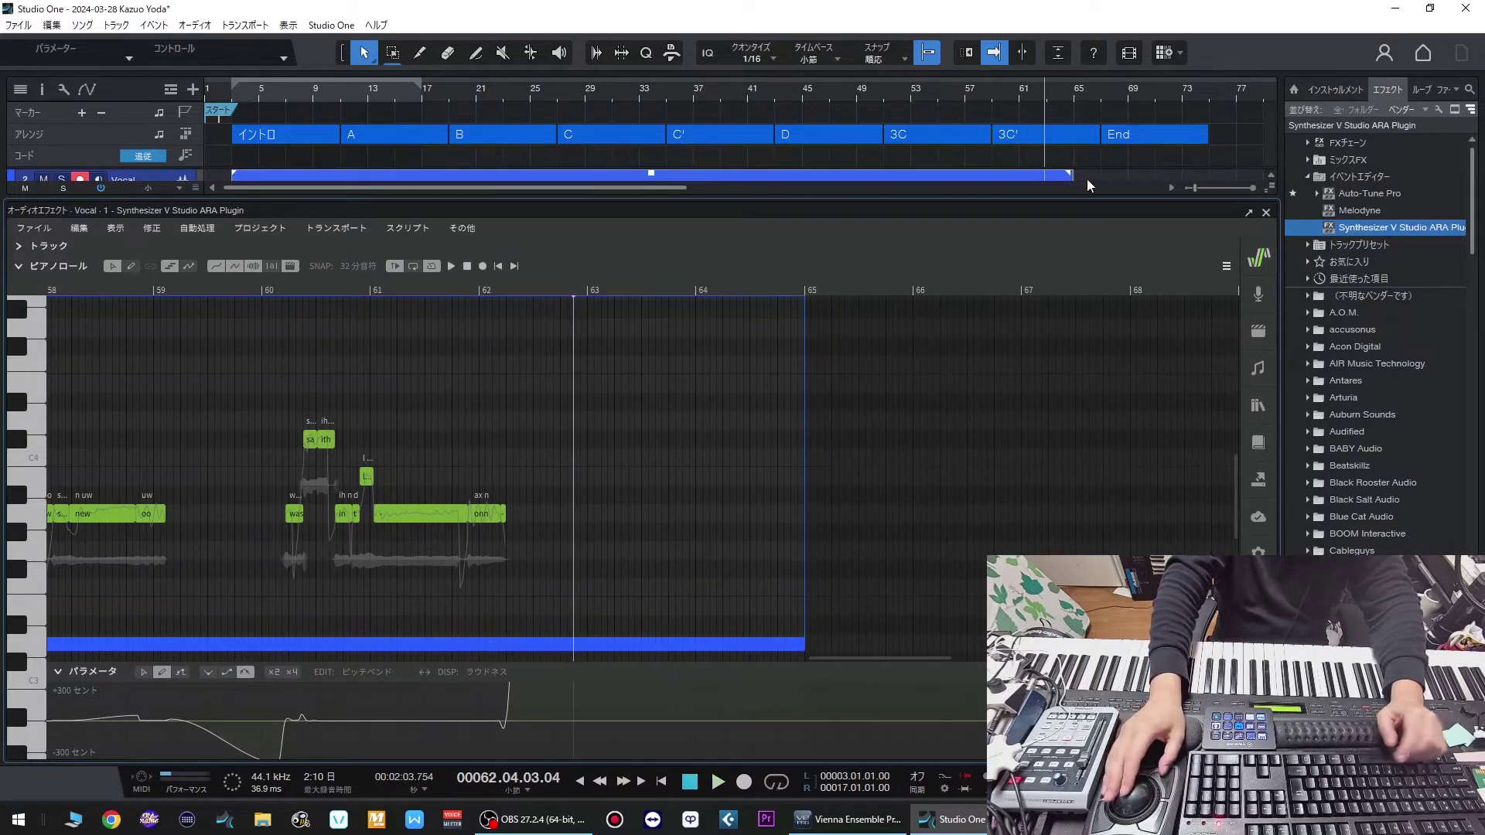
- Raise the vocal's first two notes around bar 4 by one semitone, lower the third by one semitone, and replay from bar 3
{"action": "key", "text": "KP_1"}
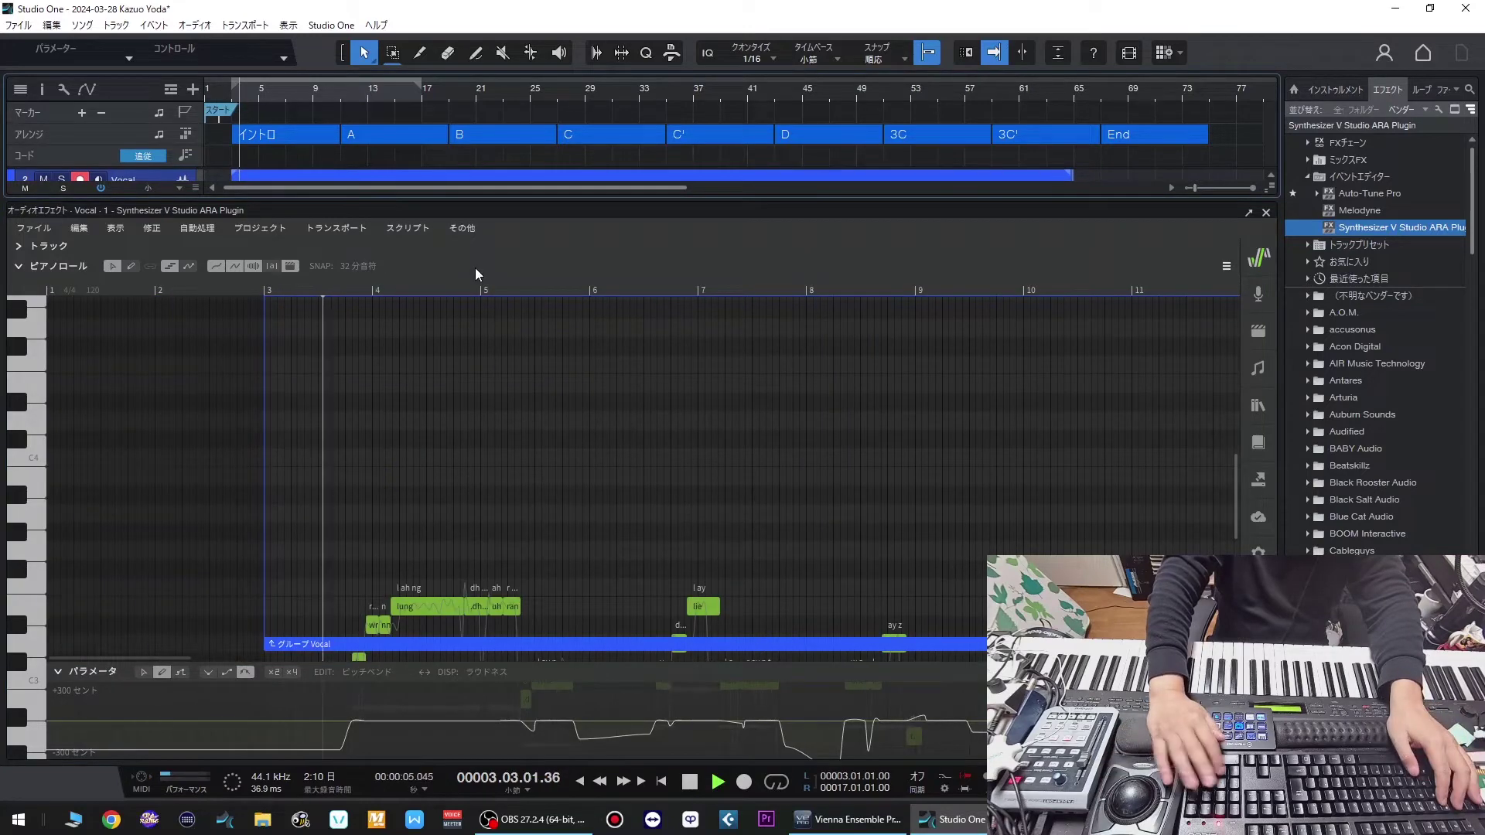
{"action": "scroll", "coordinate": [630, 458], "scroll_direction": "down", "scroll_amount": 2}
{"action": "key", "text": "space"}
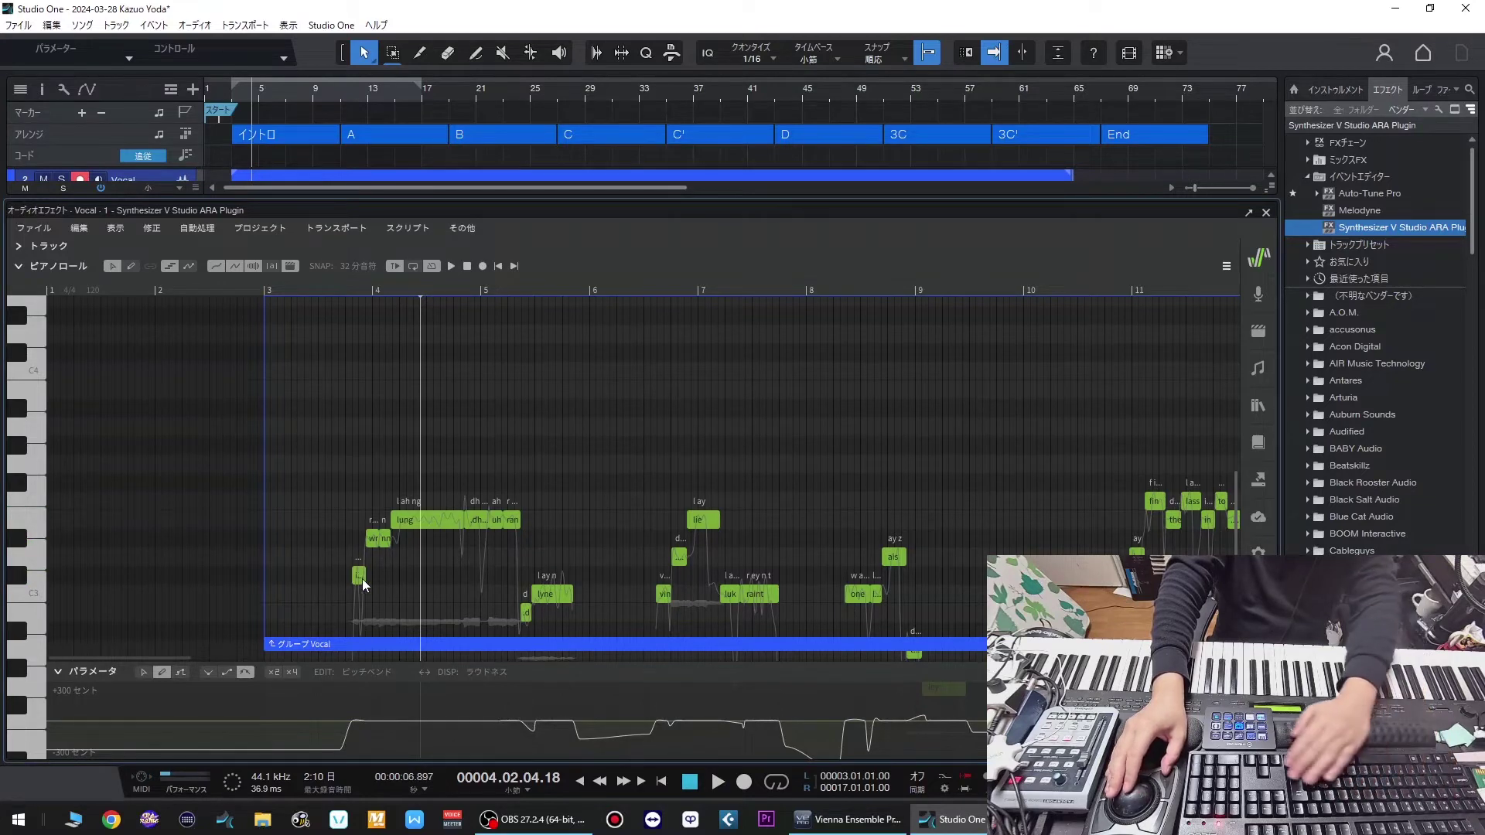
{"action": "left_click_drag", "start_coordinate": [358, 576], "coordinate": [384, 556]}
{"action": "left_click", "coordinate": [308, 290]}
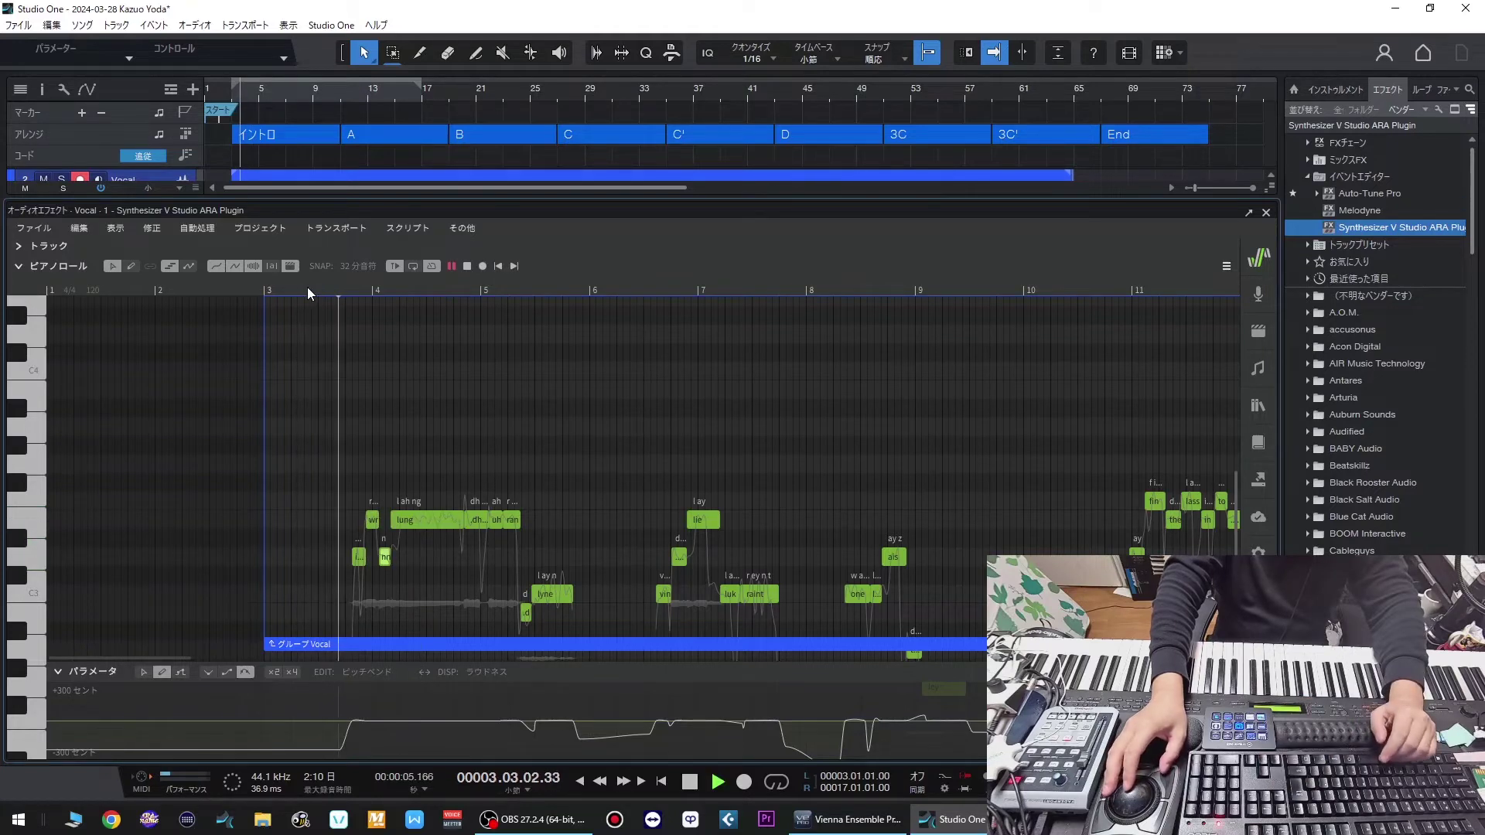
{"action": "left_click", "coordinate": [307, 290]}
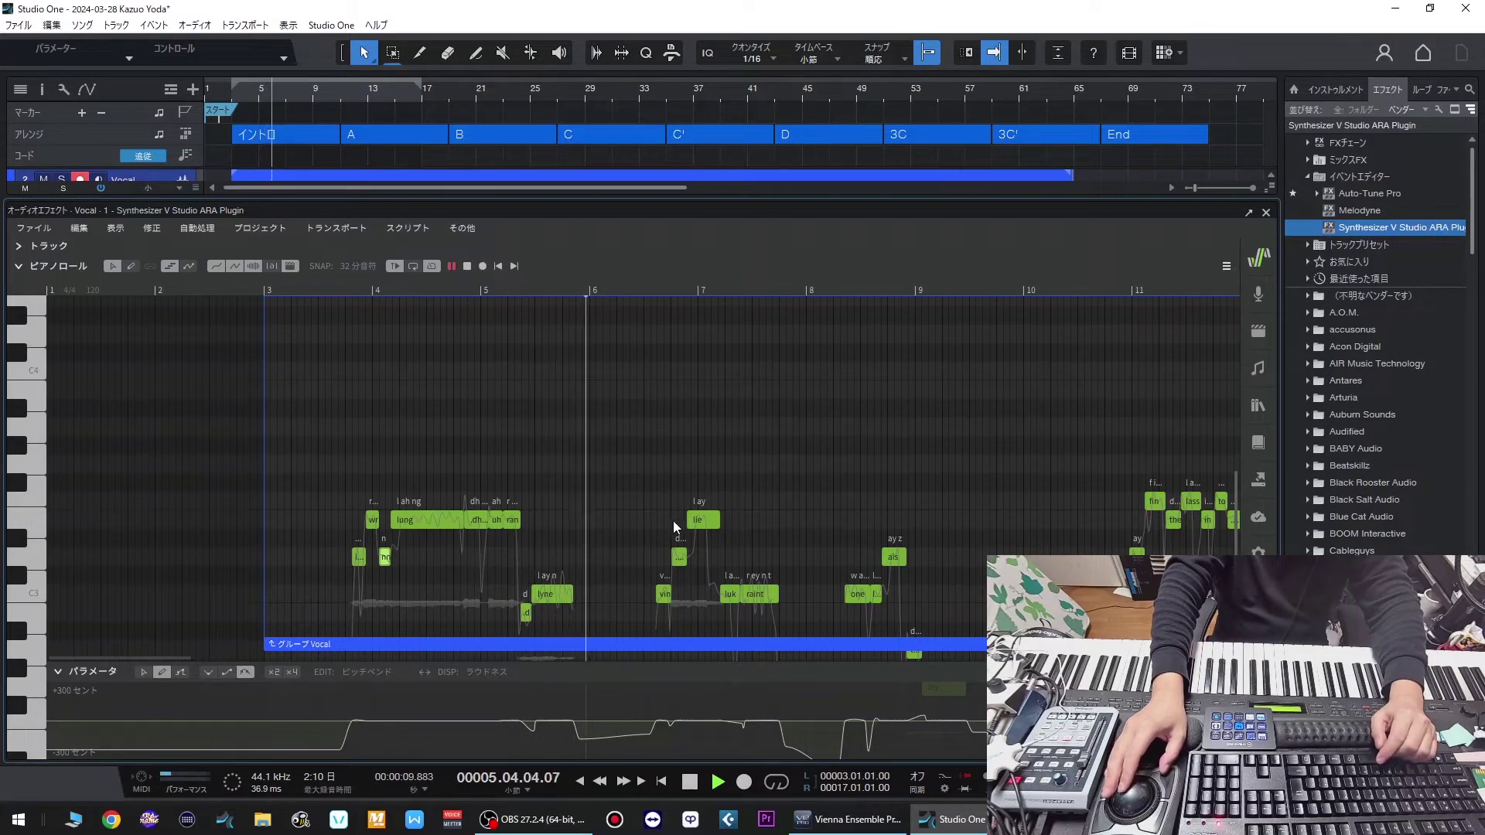
{"action": "scroll", "coordinate": [671, 520], "scroll_direction": "down", "scroll_amount": 2}
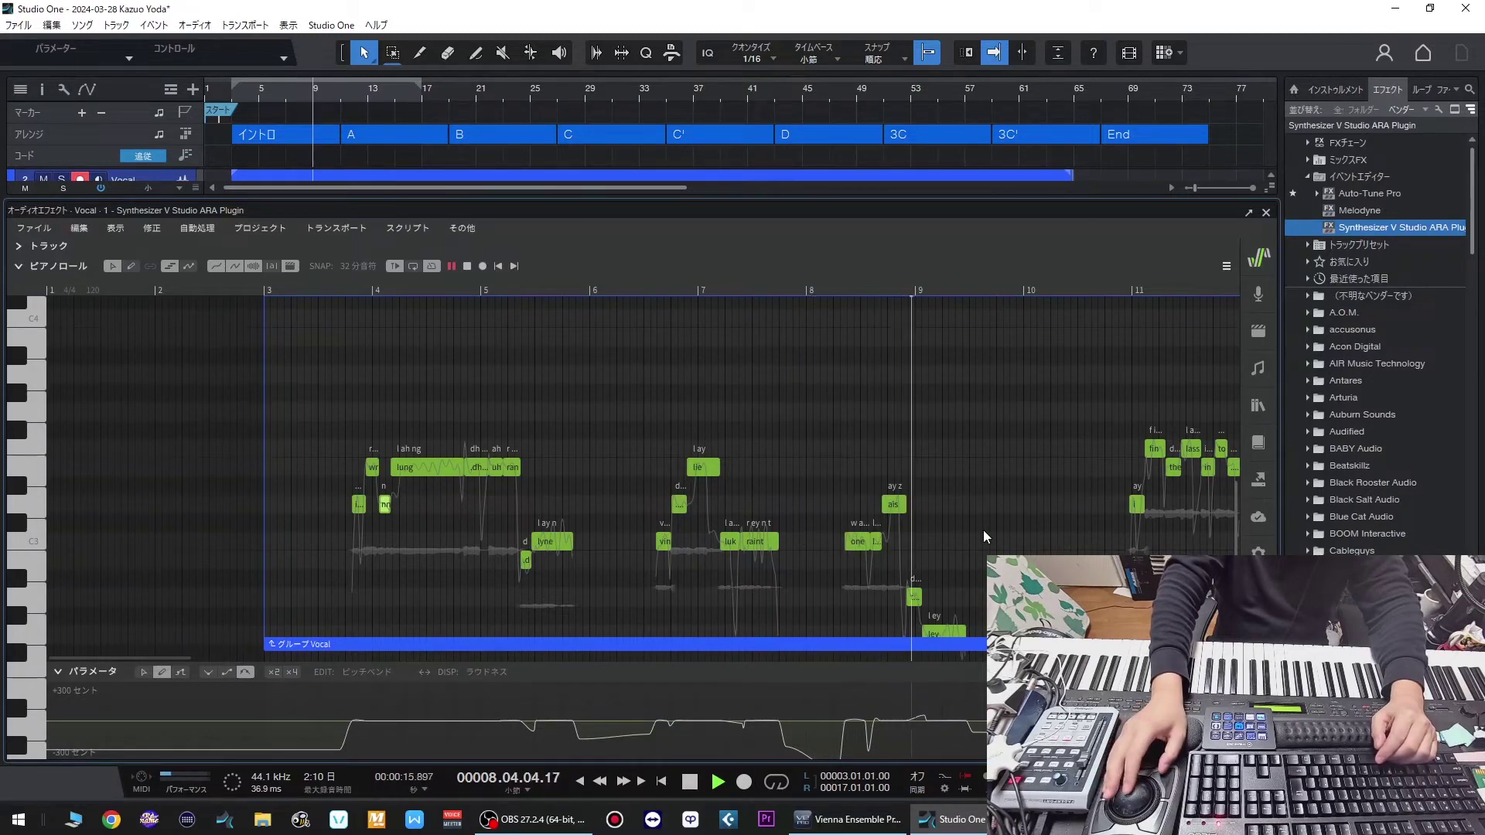
{"action": "scroll", "coordinate": [982, 530], "scroll_direction": "down", "scroll_amount": 2}
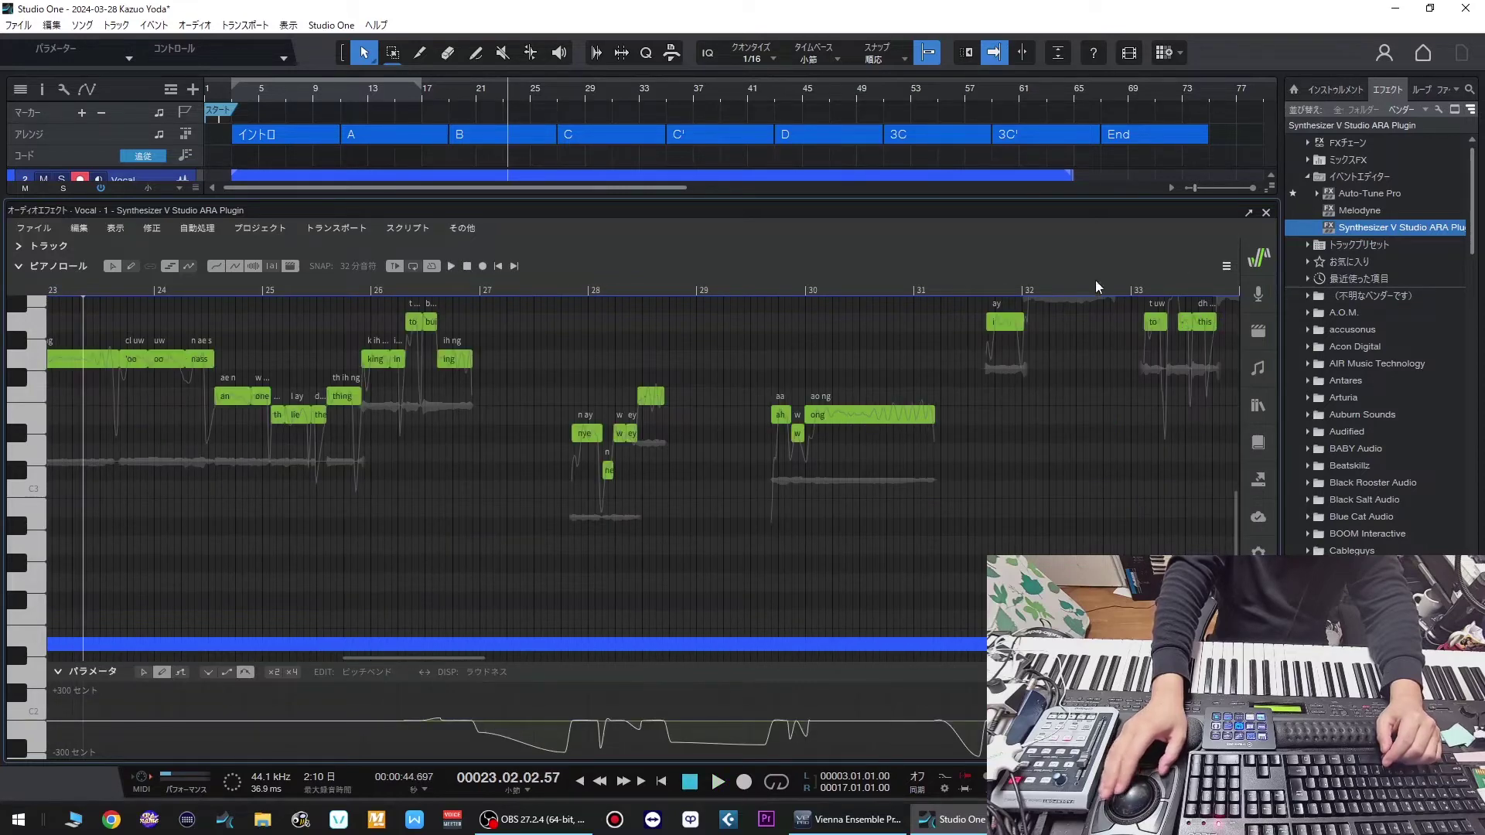
- Set the loop range to bars 21–23 and delete the PianoTeq notes in bar 23
{"action": "left_click", "coordinate": [1266, 214]}
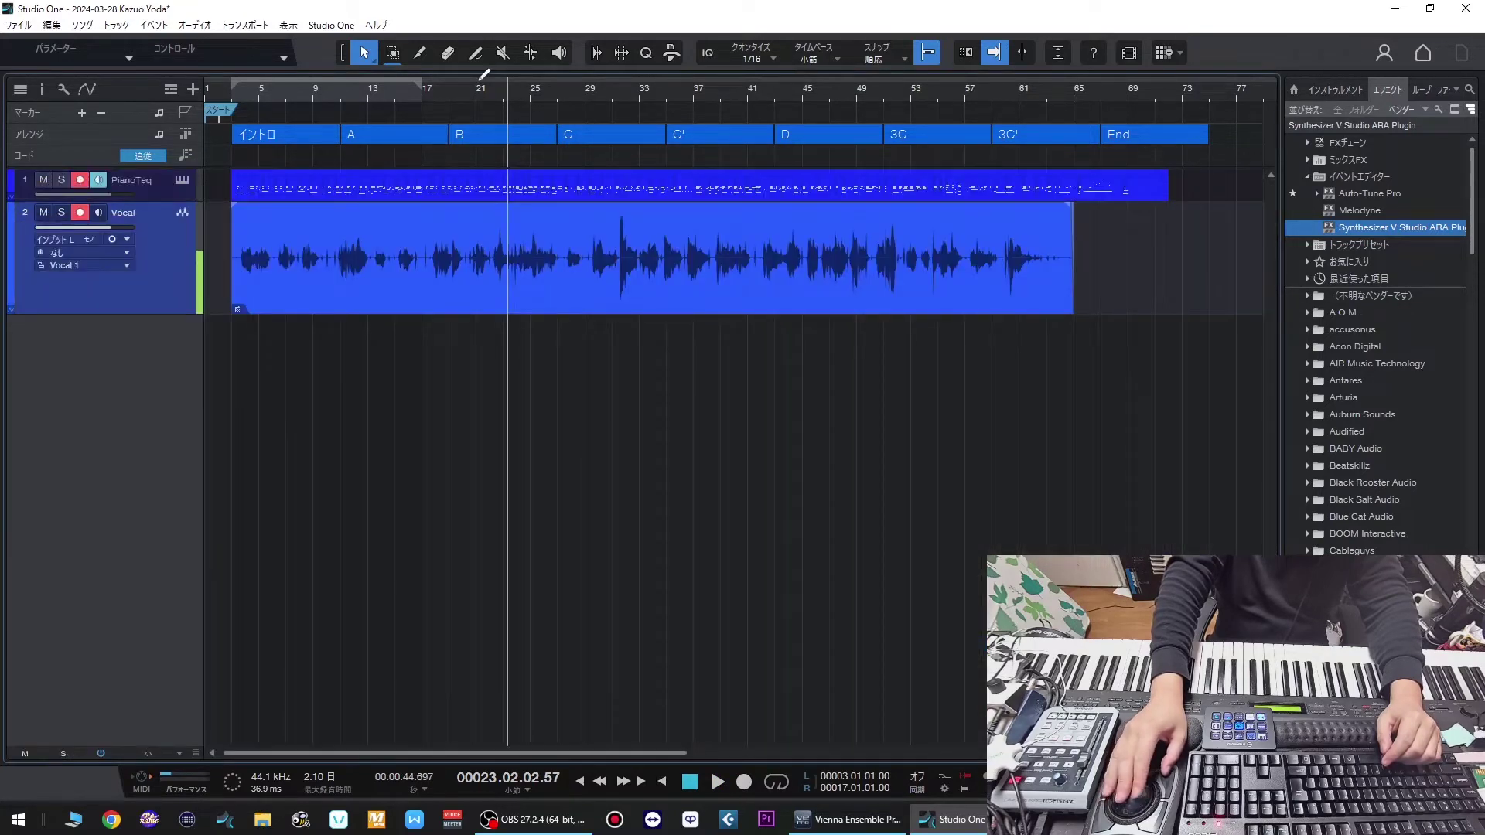
{"action": "left_click_drag", "start_coordinate": [480, 74], "coordinate": [508, 73]}
{"action": "key", "text": "space"}
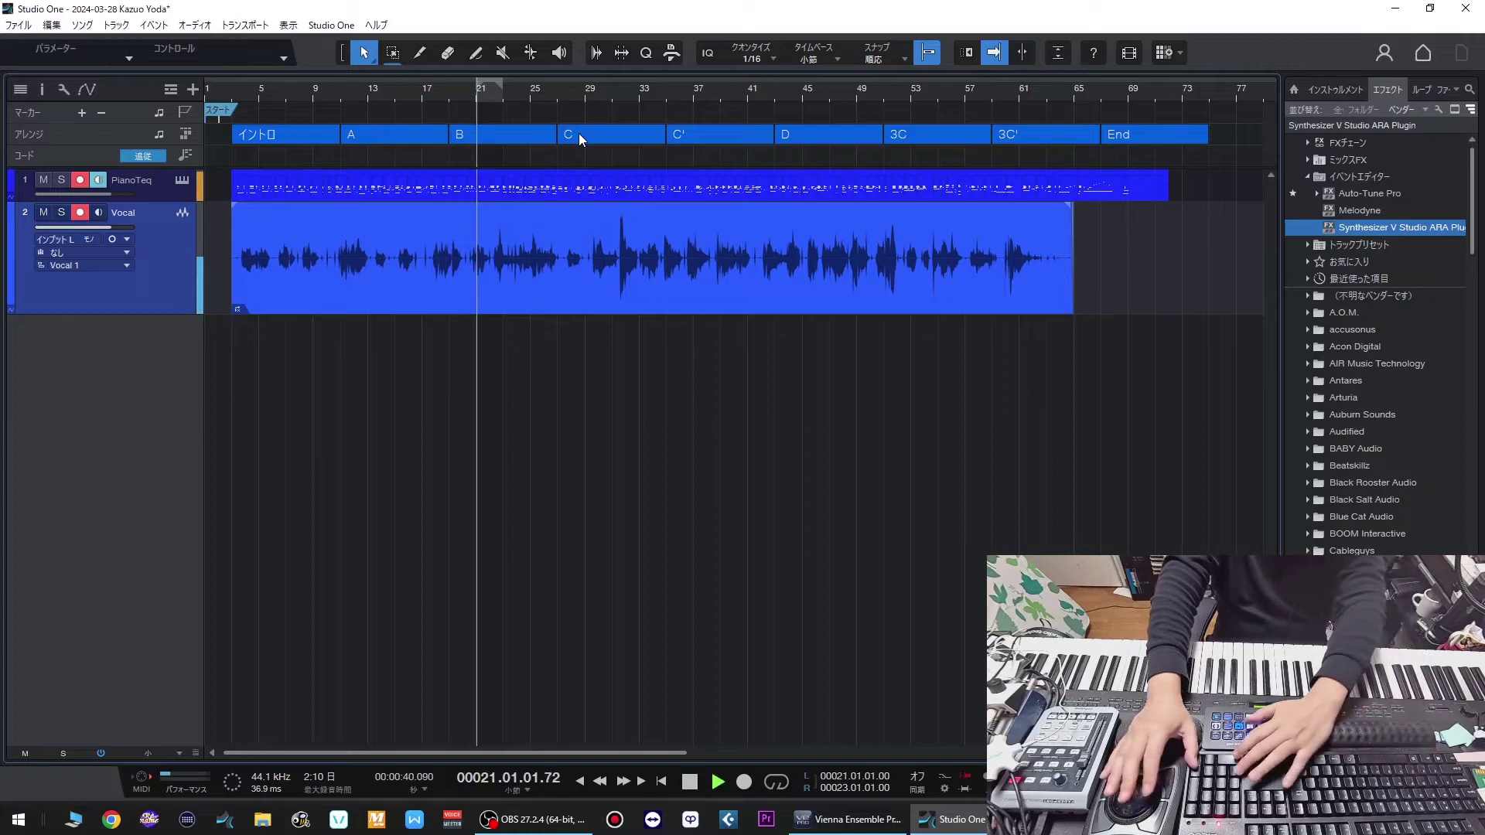
{"action": "double_click", "coordinate": [391, 187]}
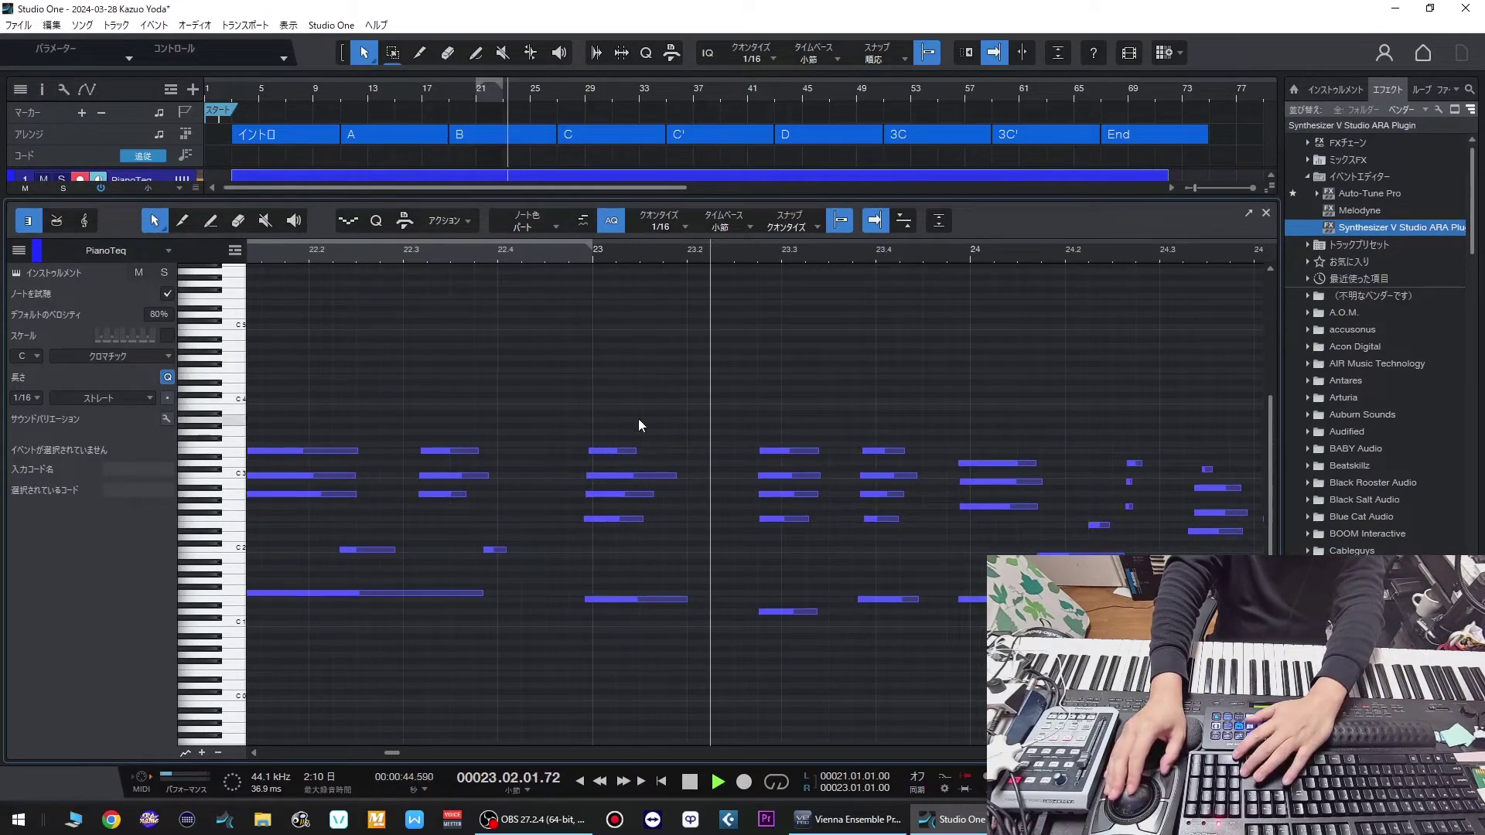
{"action": "key", "text": "space"}
{"action": "left_click_drag", "start_coordinate": [592, 411], "coordinate": [915, 689]}
{"action": "key", "text": "Delete"}
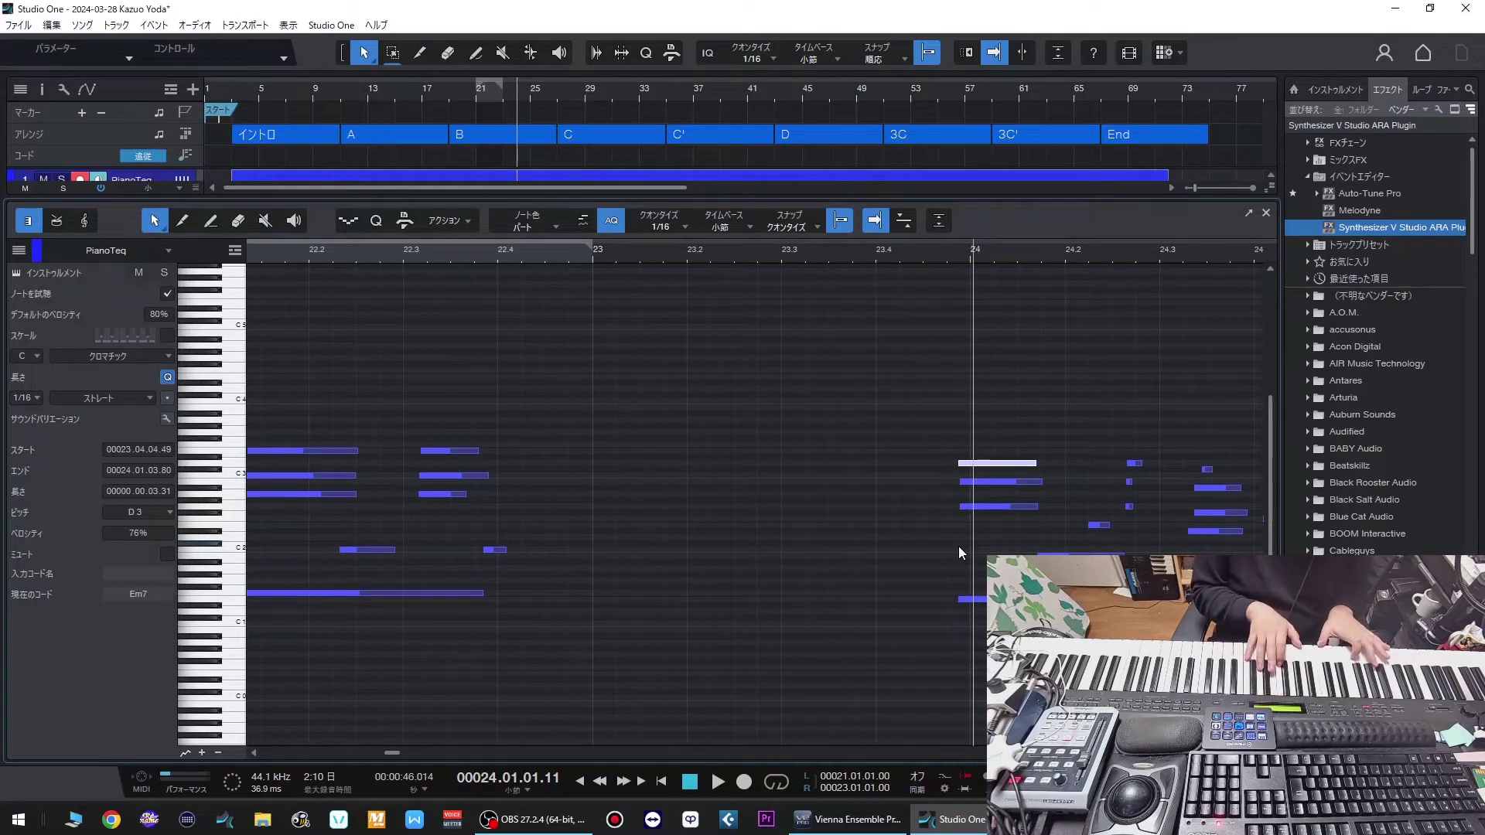
- Try to re-record the piano from bar 21, then make PianoTeq the only record-armed track and play from bar 21
{"action": "key", "text": "KP_Multiply"}
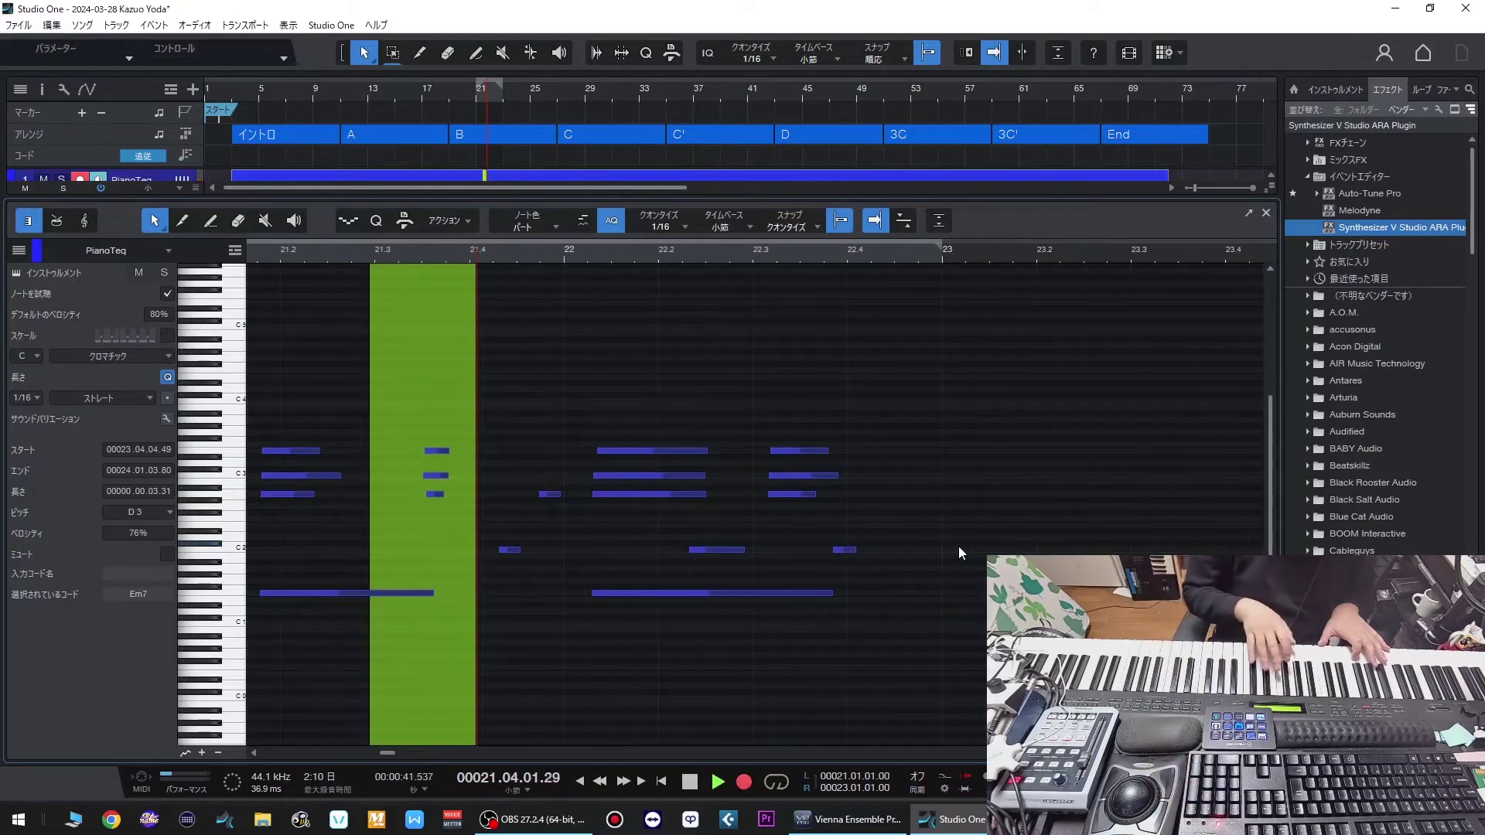
{"action": "key", "text": "space"}
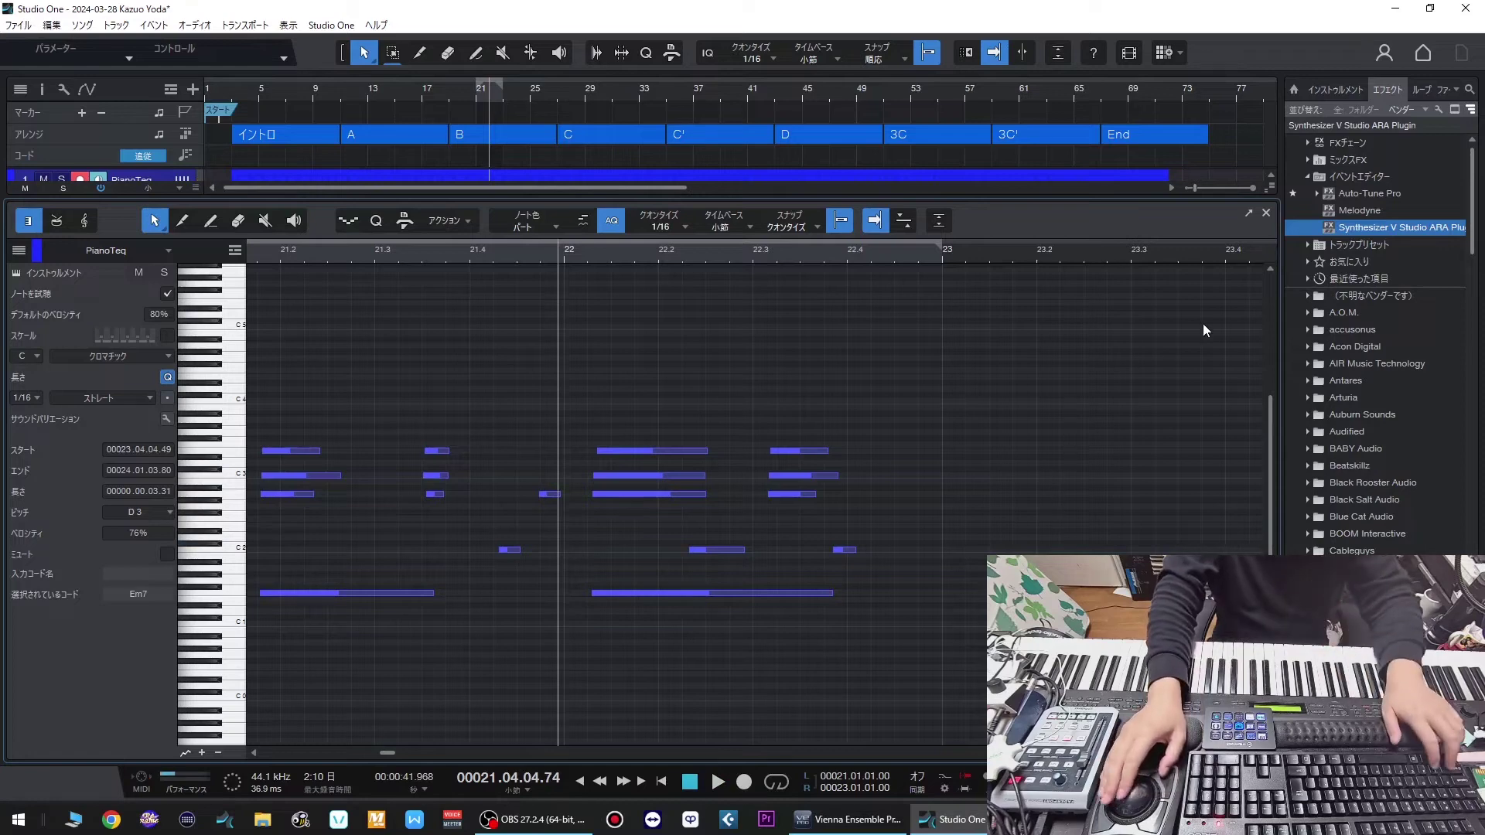
{"action": "left_click", "coordinate": [1265, 213]}
{"action": "left_click", "coordinate": [345, 252]}
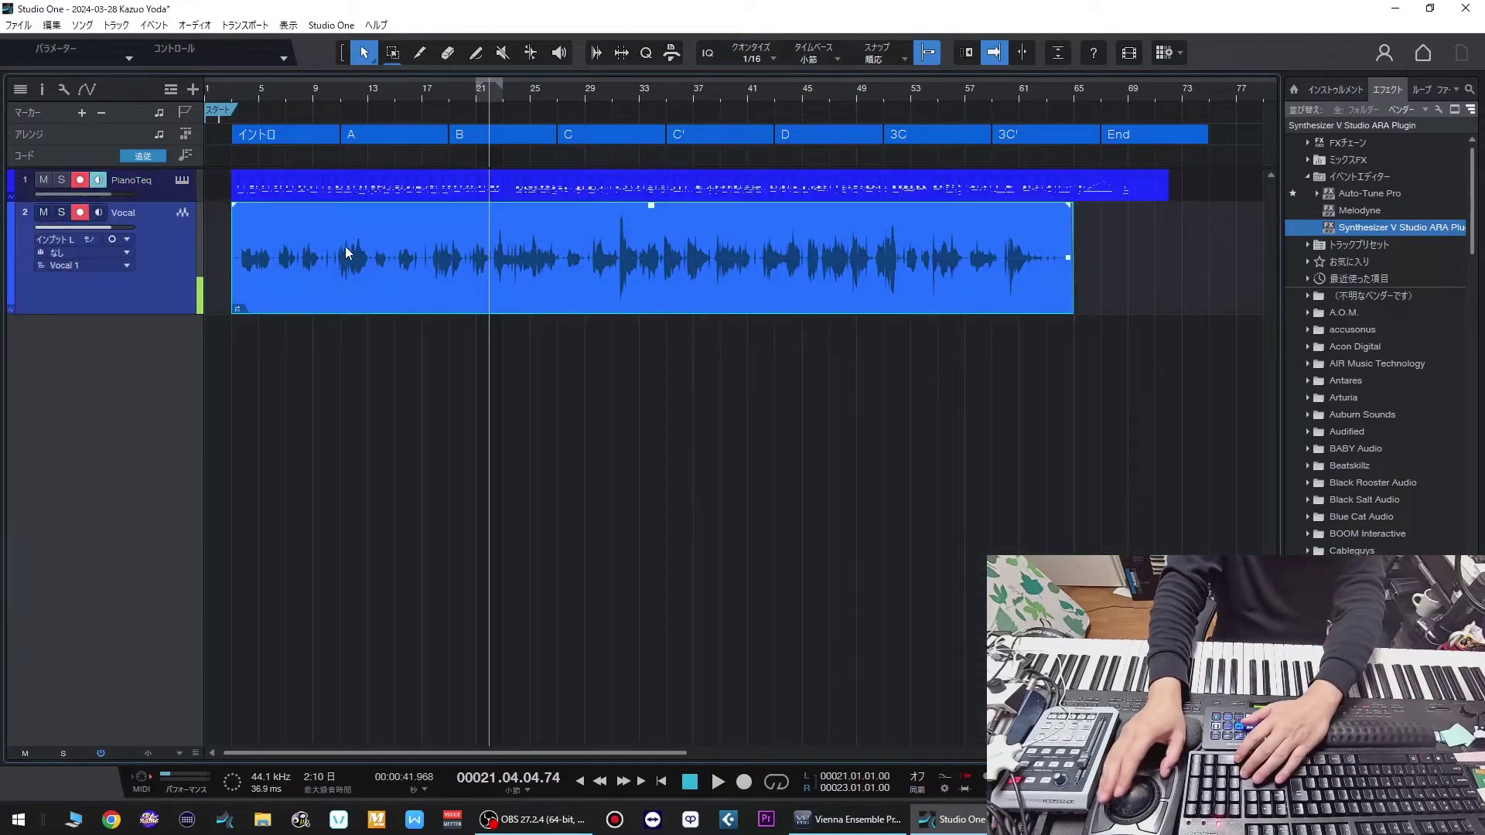
{"action": "left_click", "coordinate": [141, 183]}
{"action": "key", "text": "space"}
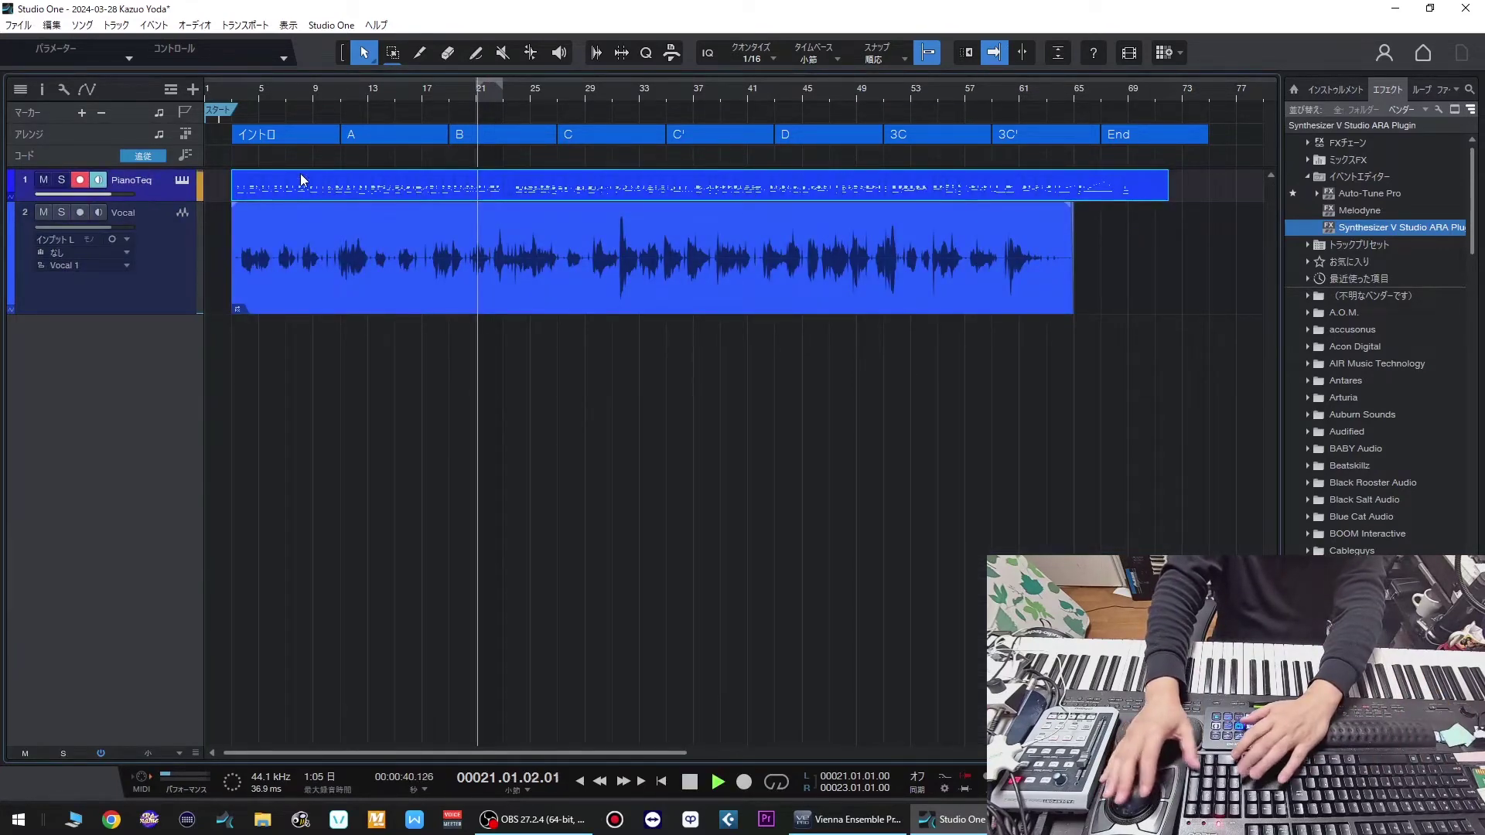
- Open the PianoTeq note editor, enlarge the arrangement area to show both tracks, and start playback just before bar 17
{"action": "double_click", "coordinate": [537, 188]}
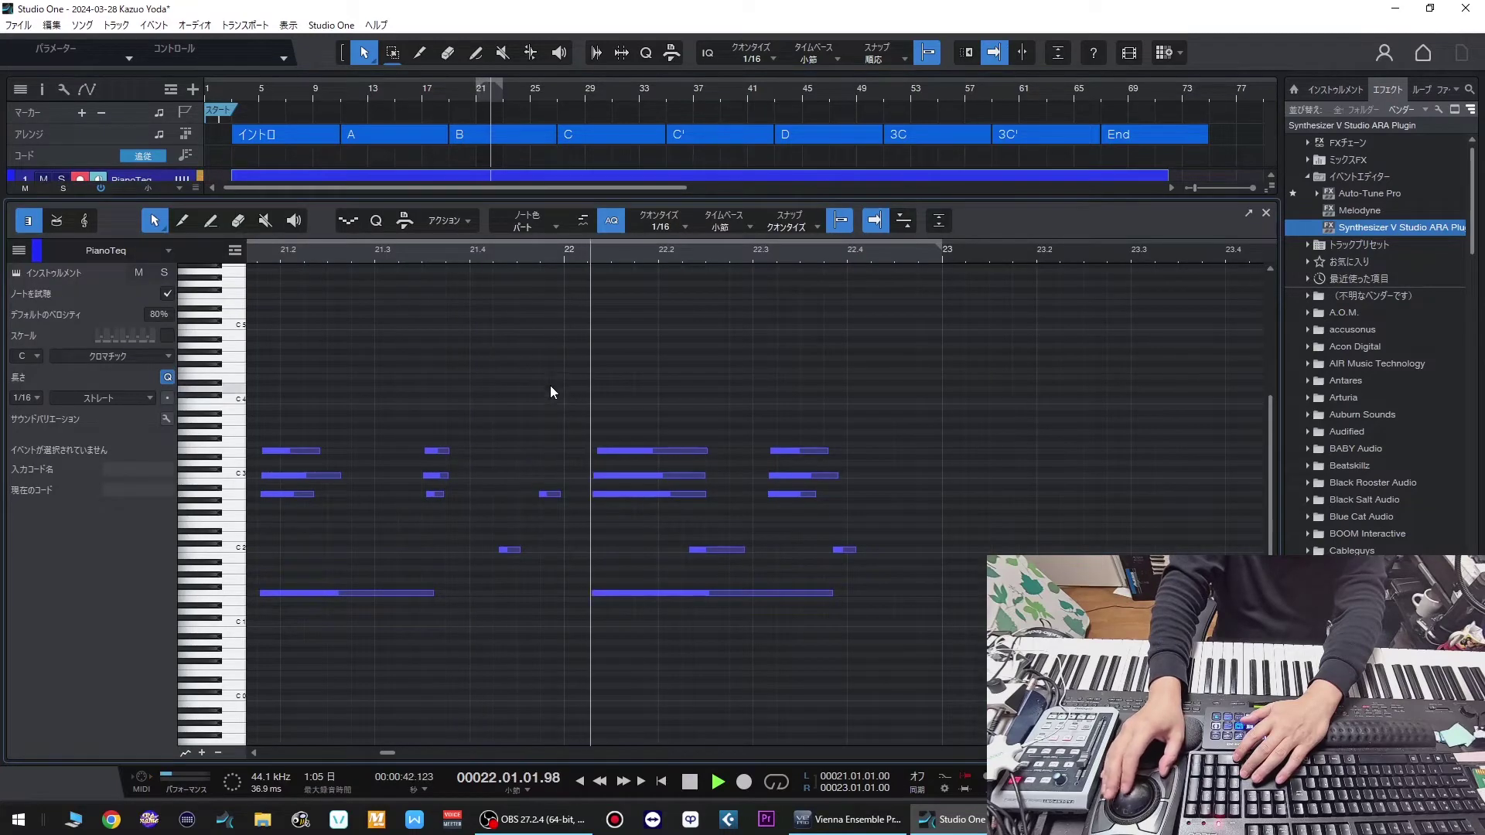
{"action": "left_click_drag", "start_coordinate": [354, 203], "coordinate": [354, 257]}
{"action": "key", "text": "space"}
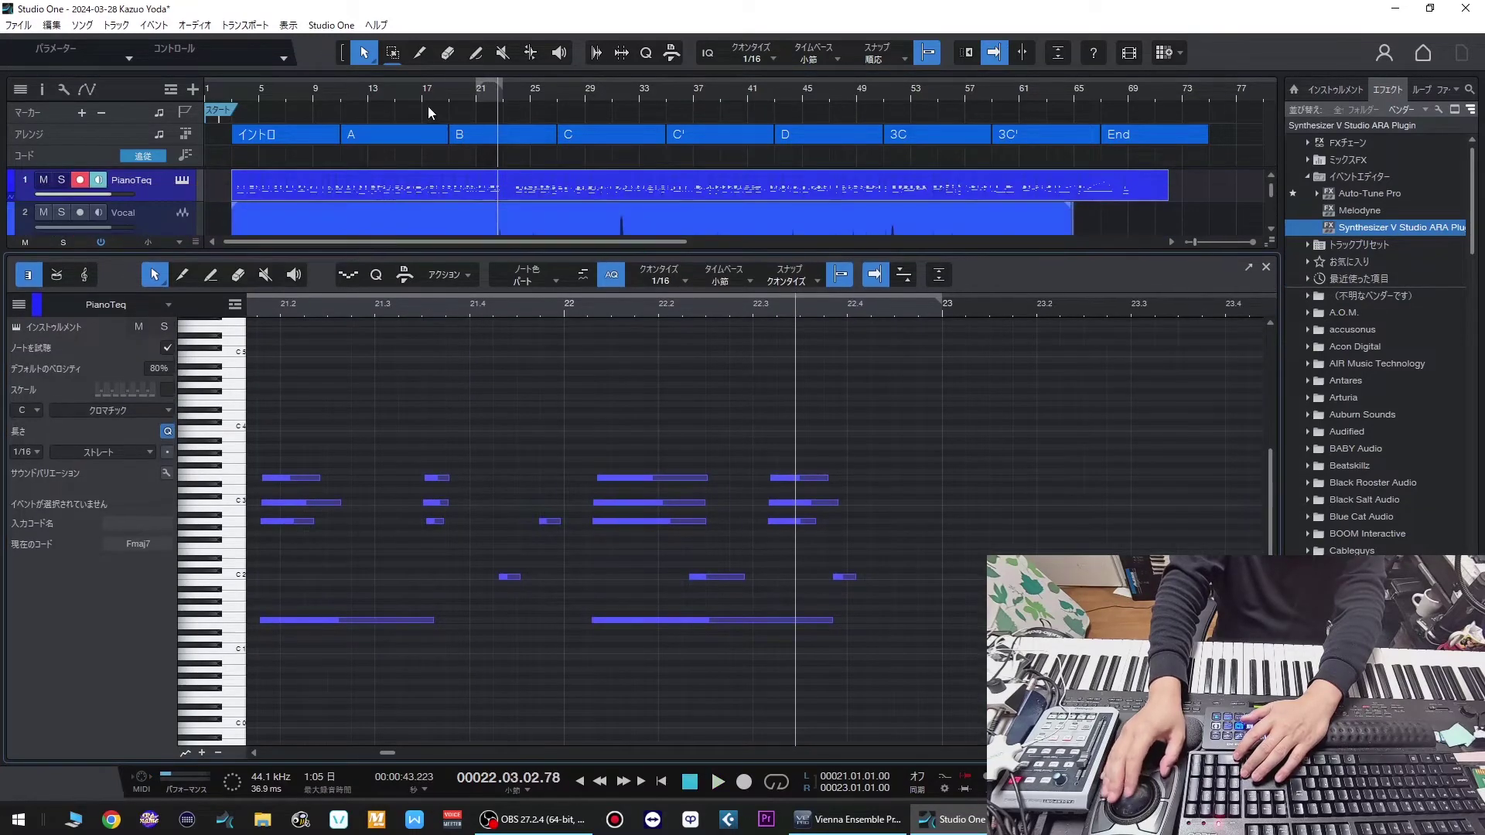
{"action": "left_click", "coordinate": [421, 92]}
{"action": "key", "text": "space"}
- Select the PianoTeq part again and re-record the piano from bar 21 into bar 24
{"action": "double_click", "coordinate": [552, 224]}
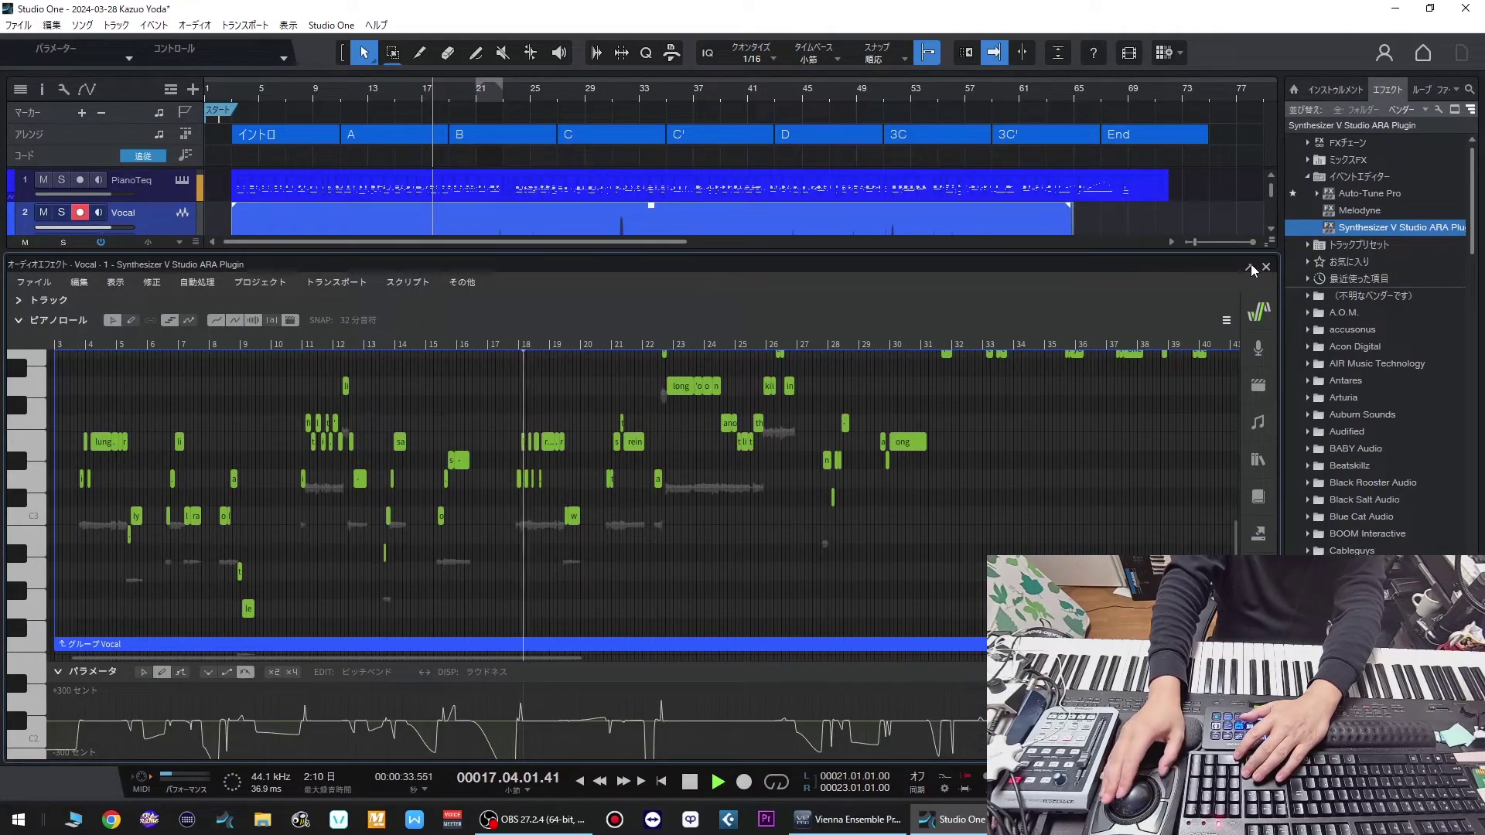
{"action": "key", "text": "F2"}
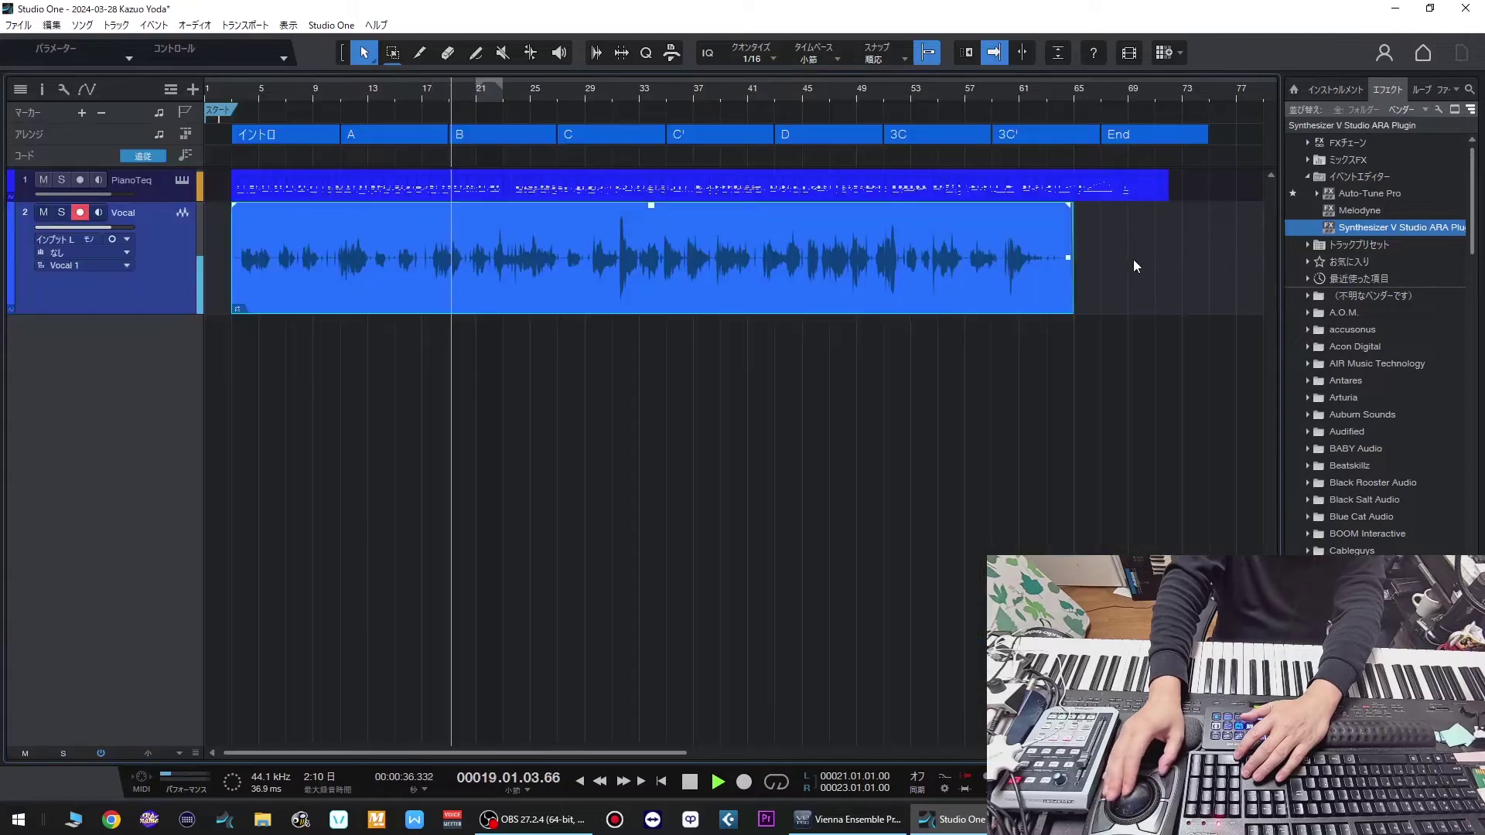
{"action": "left_click", "coordinate": [492, 193]}
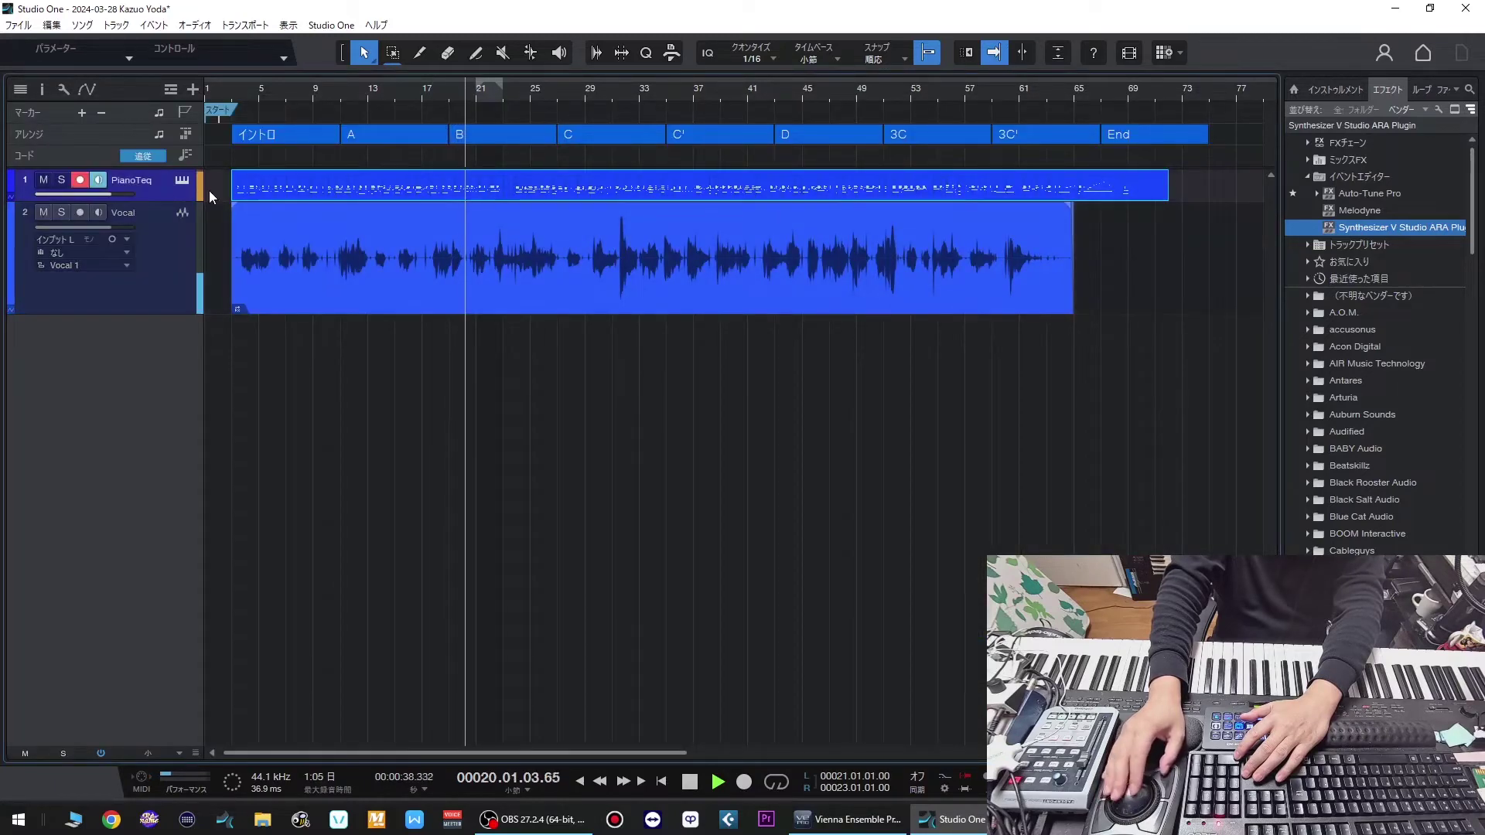
{"action": "double_click", "coordinate": [532, 187]}
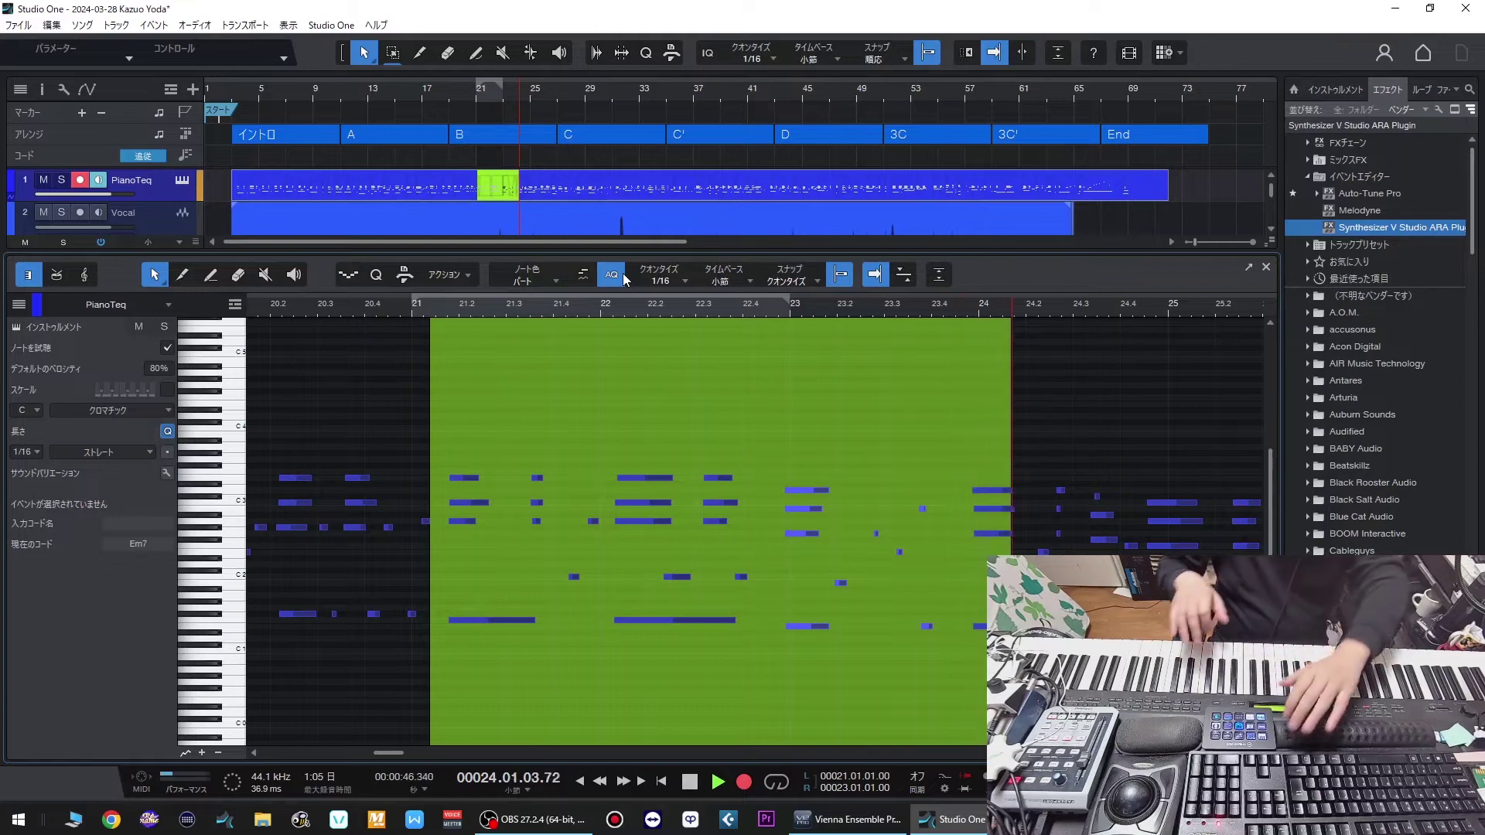
{"action": "key", "text": "space"}
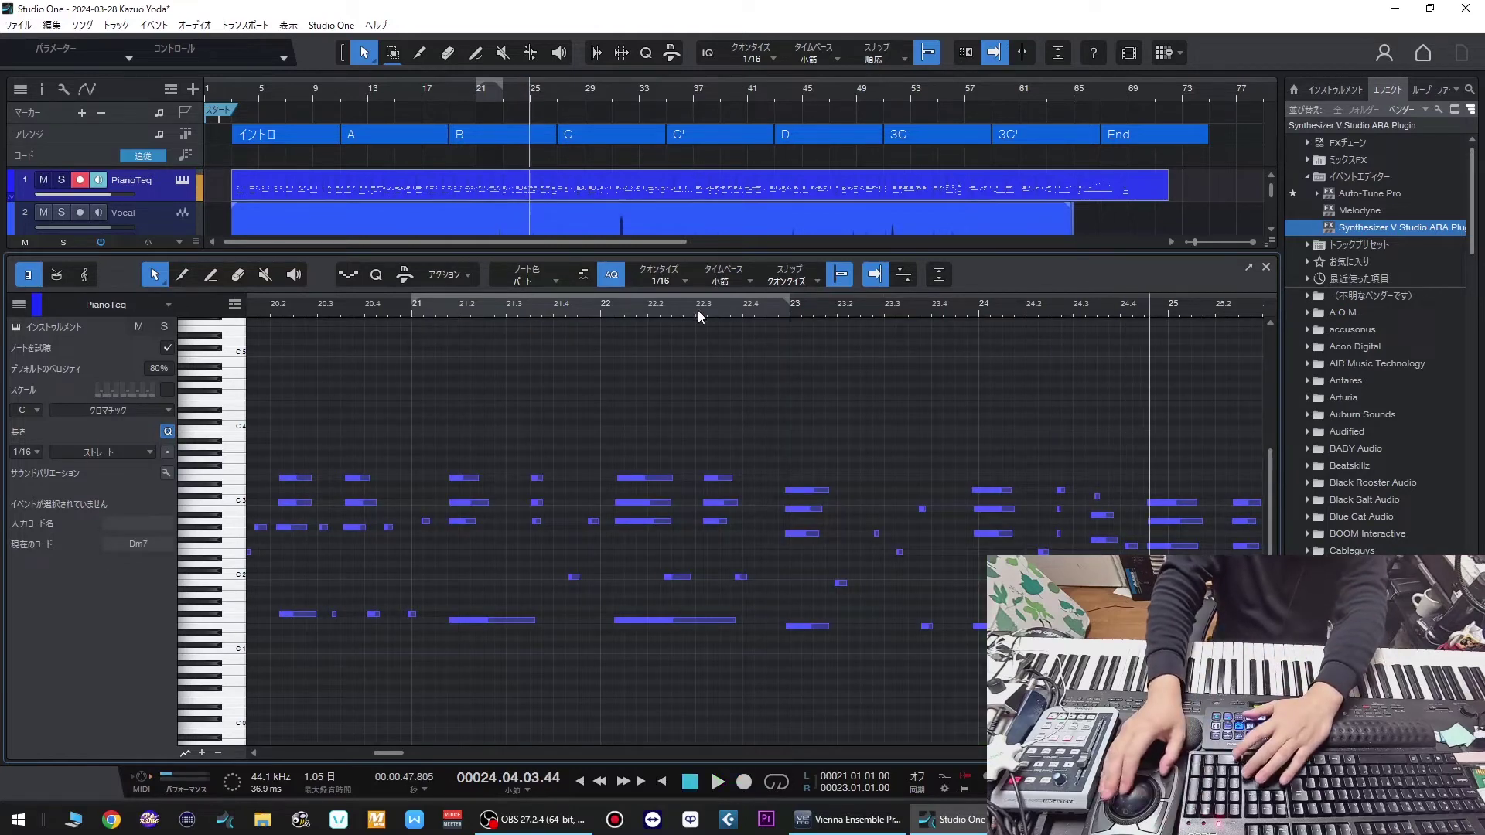
- Delete the piano notes in bar 24, re-record the passage from bar 22 through bar 24, and play it back
{"action": "left_click", "coordinate": [553, 313]}
{"action": "key", "text": "space"}
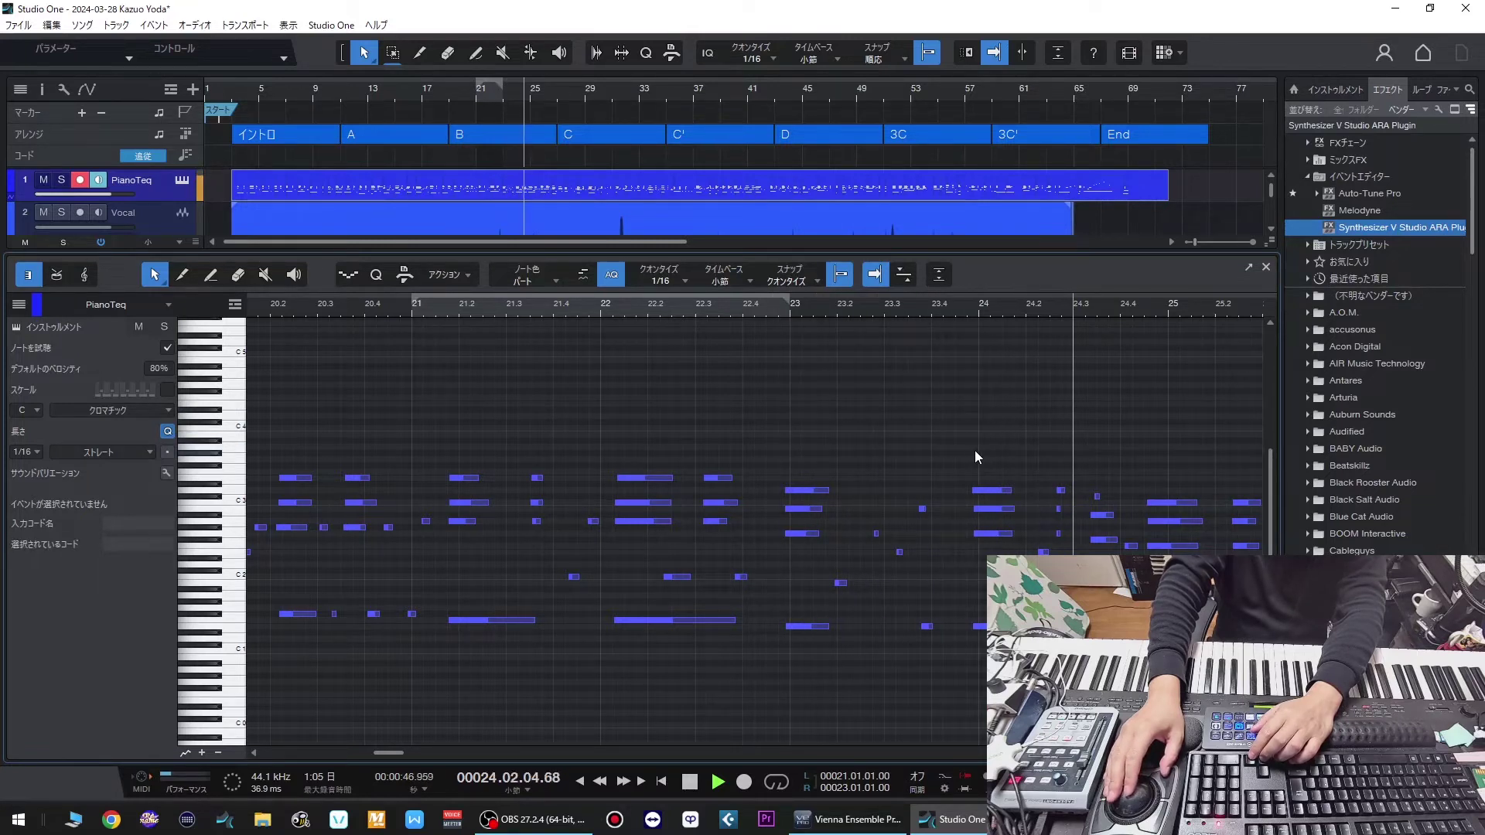
{"action": "left_click_drag", "start_coordinate": [976, 450], "coordinate": [1132, 705]}
{"action": "key", "text": "Delete"}
{"action": "key", "text": "space"}
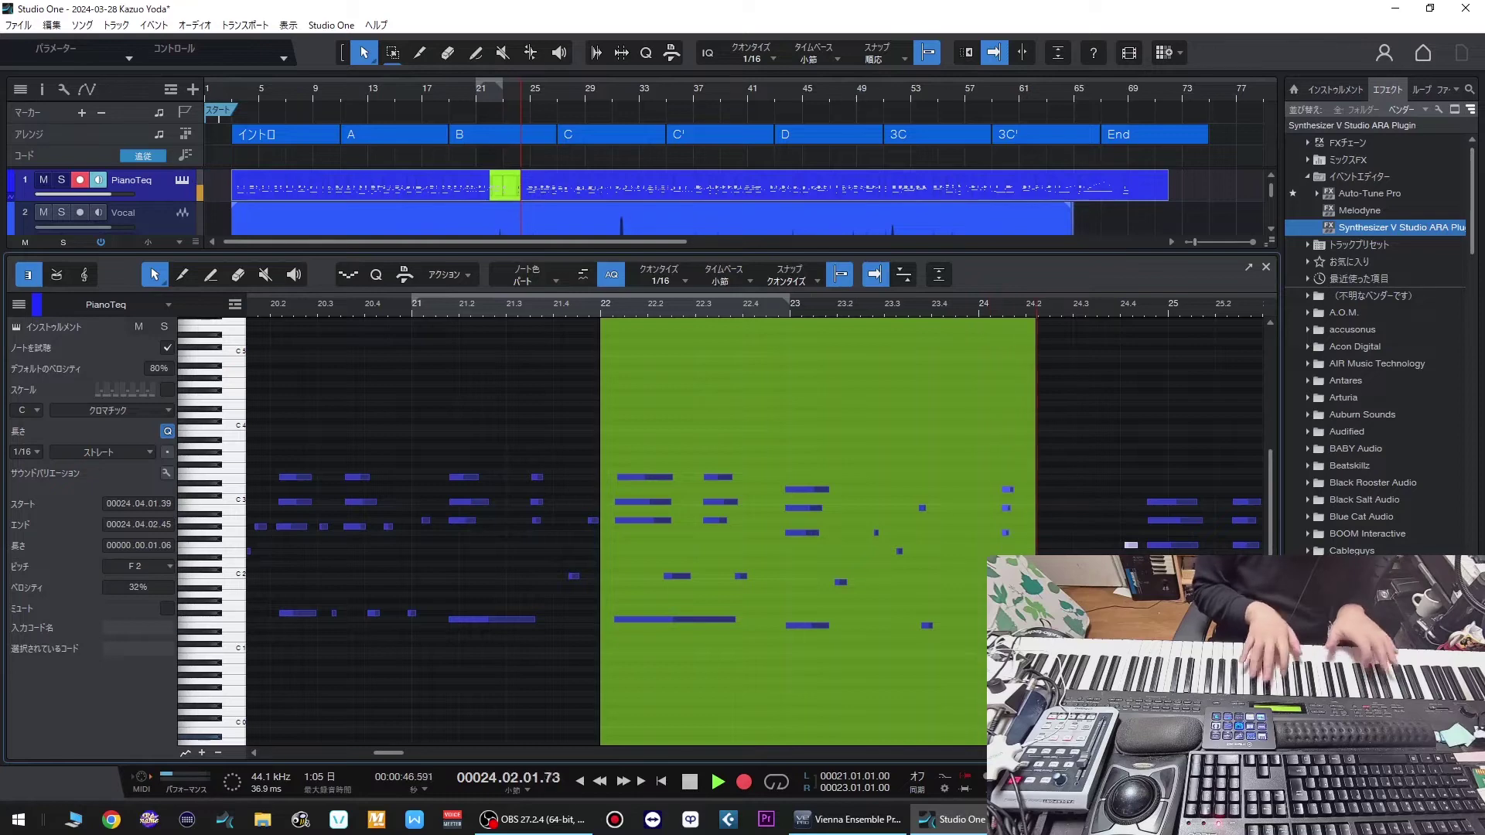
{"action": "key", "text": "space"}
{"action": "key", "text": "space"}
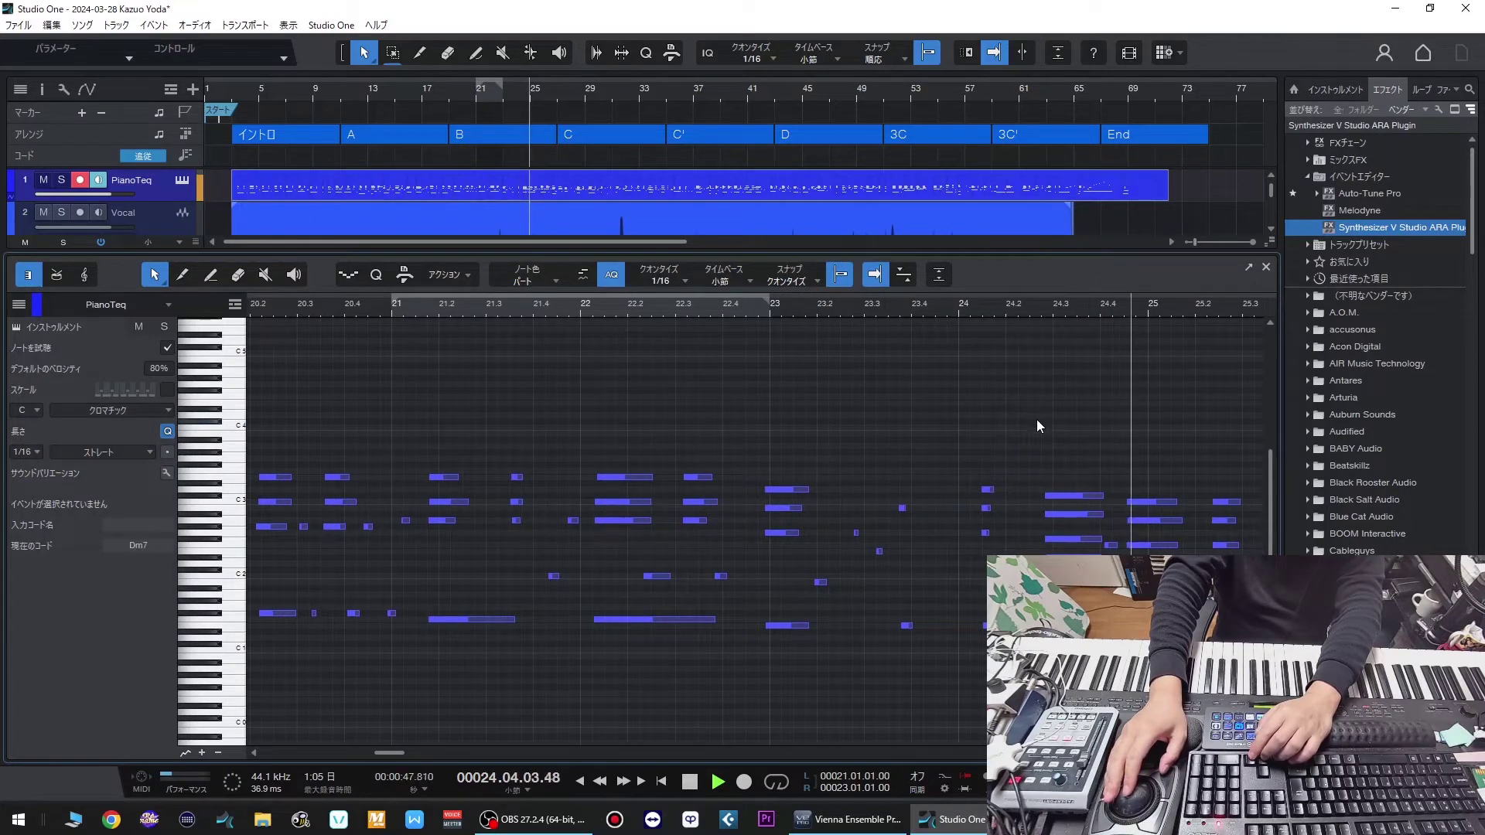
{"action": "key", "text": "space"}
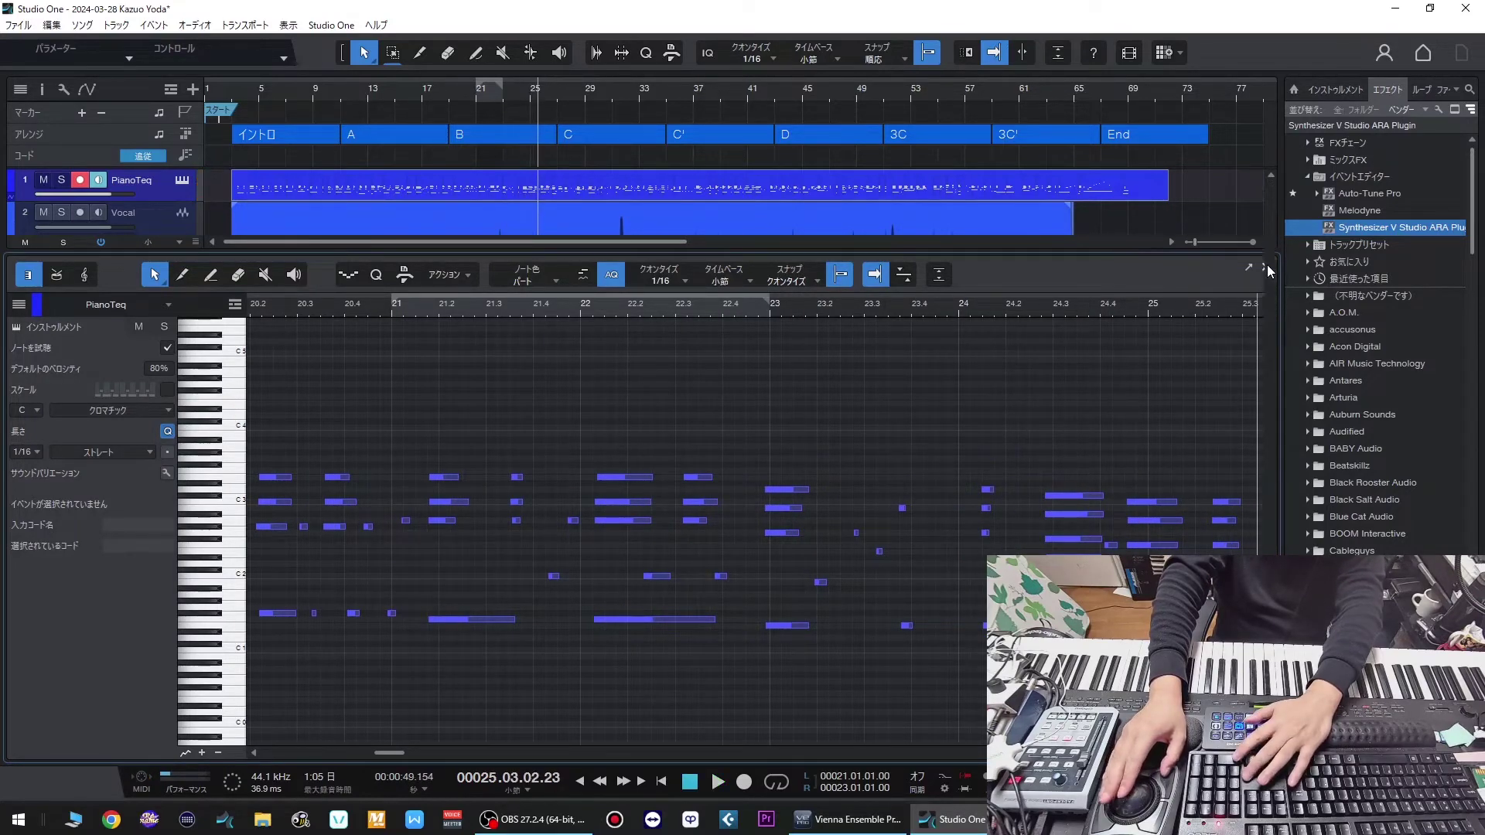
- Reopen the Vocal event in the Synthesizer V piano roll and play the phrase from bar 23, zoomed in on its notes
{"action": "left_click", "coordinate": [1266, 266]}
{"action": "double_click", "coordinate": [601, 256]}
{"action": "key", "text": "KP_Subtract"}
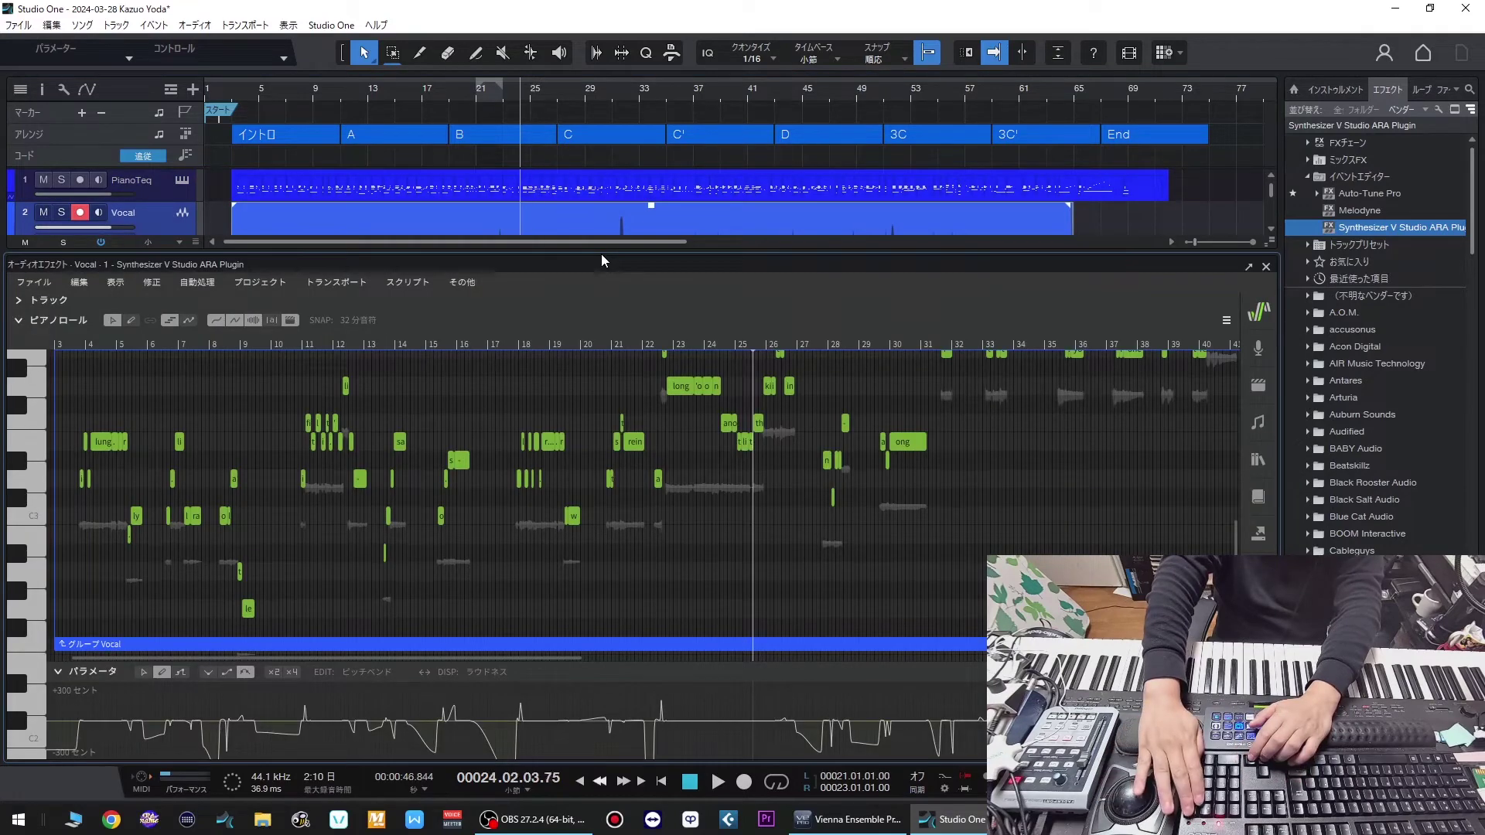
{"action": "key", "text": "space"}
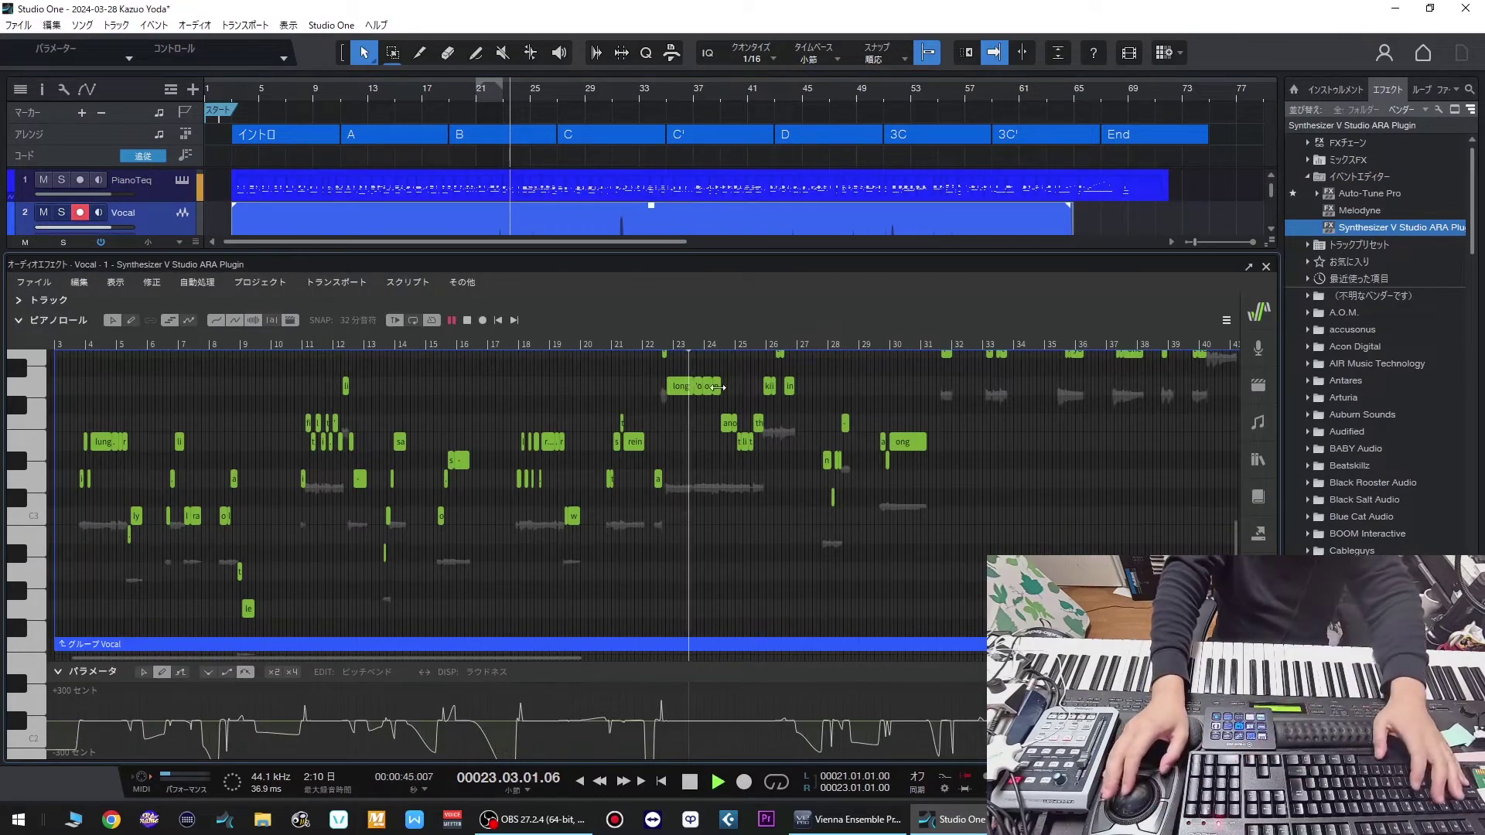
{"action": "scroll", "coordinate": [754, 410], "scroll_direction": "up", "scroll_amount": 3}
{"action": "scroll", "coordinate": [754, 410], "scroll_direction": "up", "scroll_amount": 10}
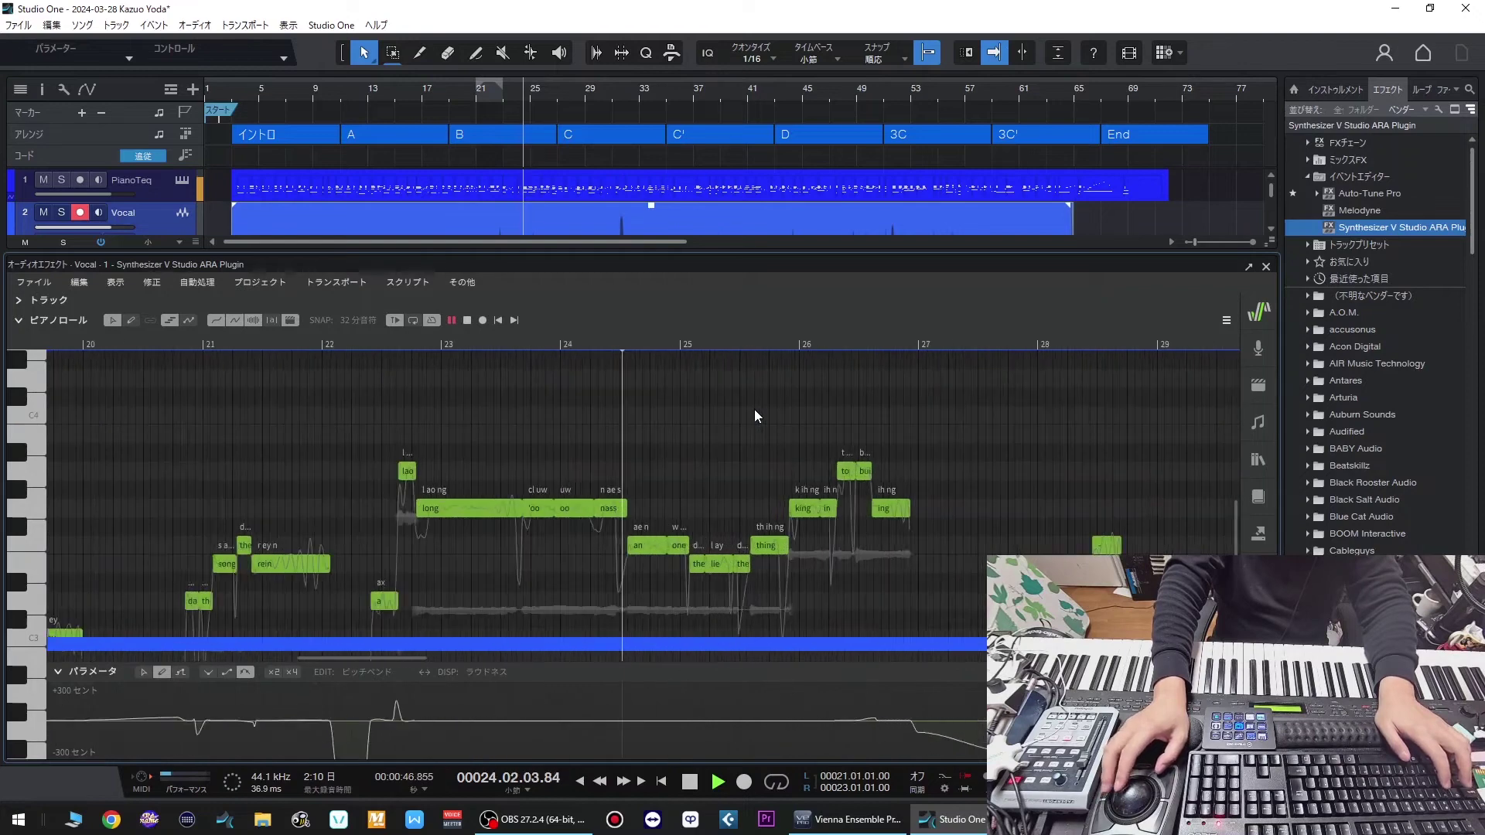
{"action": "key", "text": "space"}
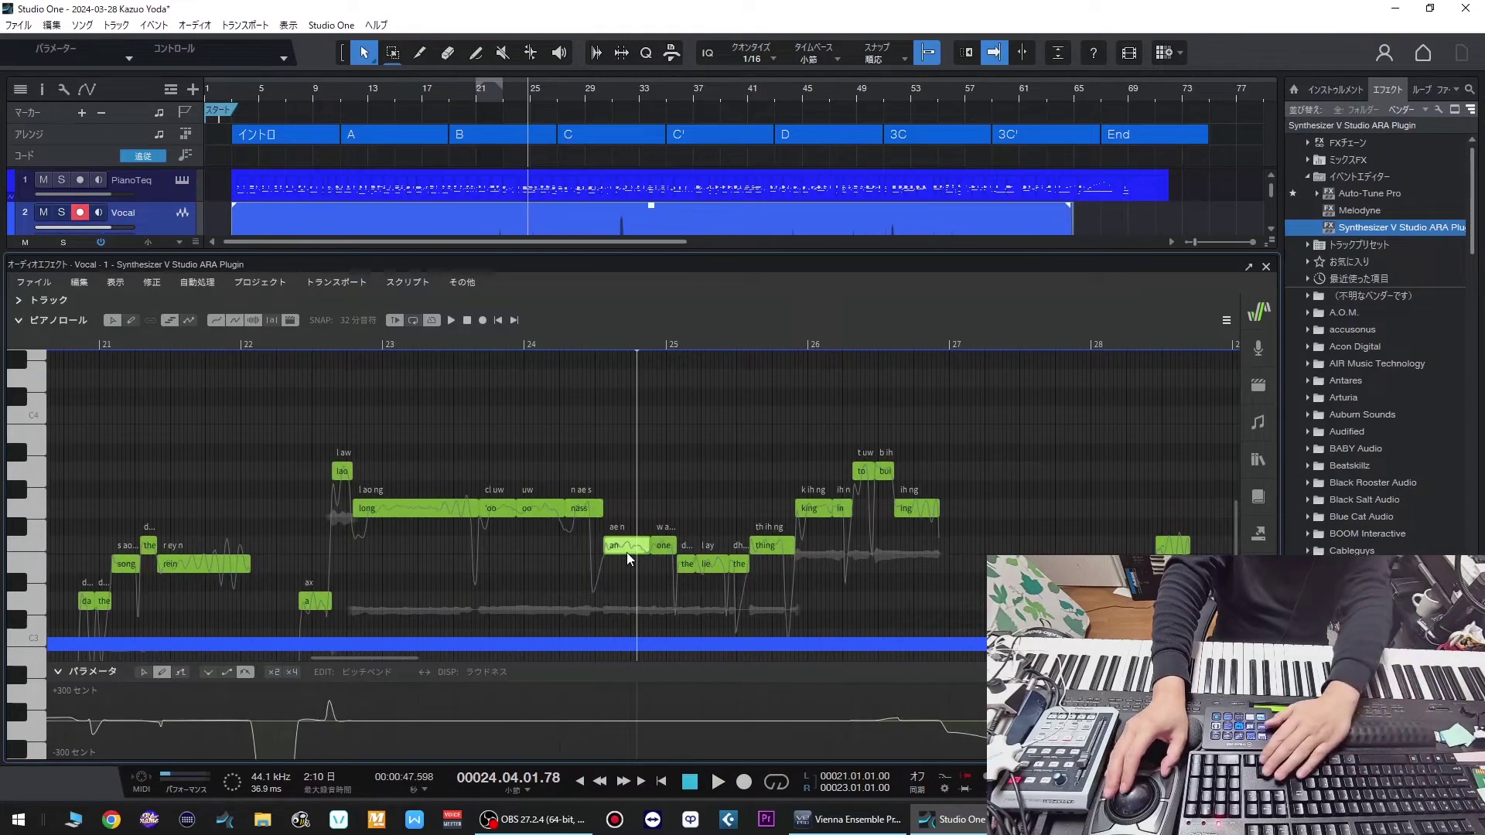
- Raise the "an" note before bar 25 by one semitone and replay the phrase from the middle of bar 22
{"action": "left_click_drag", "start_coordinate": [627, 553], "coordinate": [626, 534]}
{"action": "left_click", "coordinate": [317, 344]}
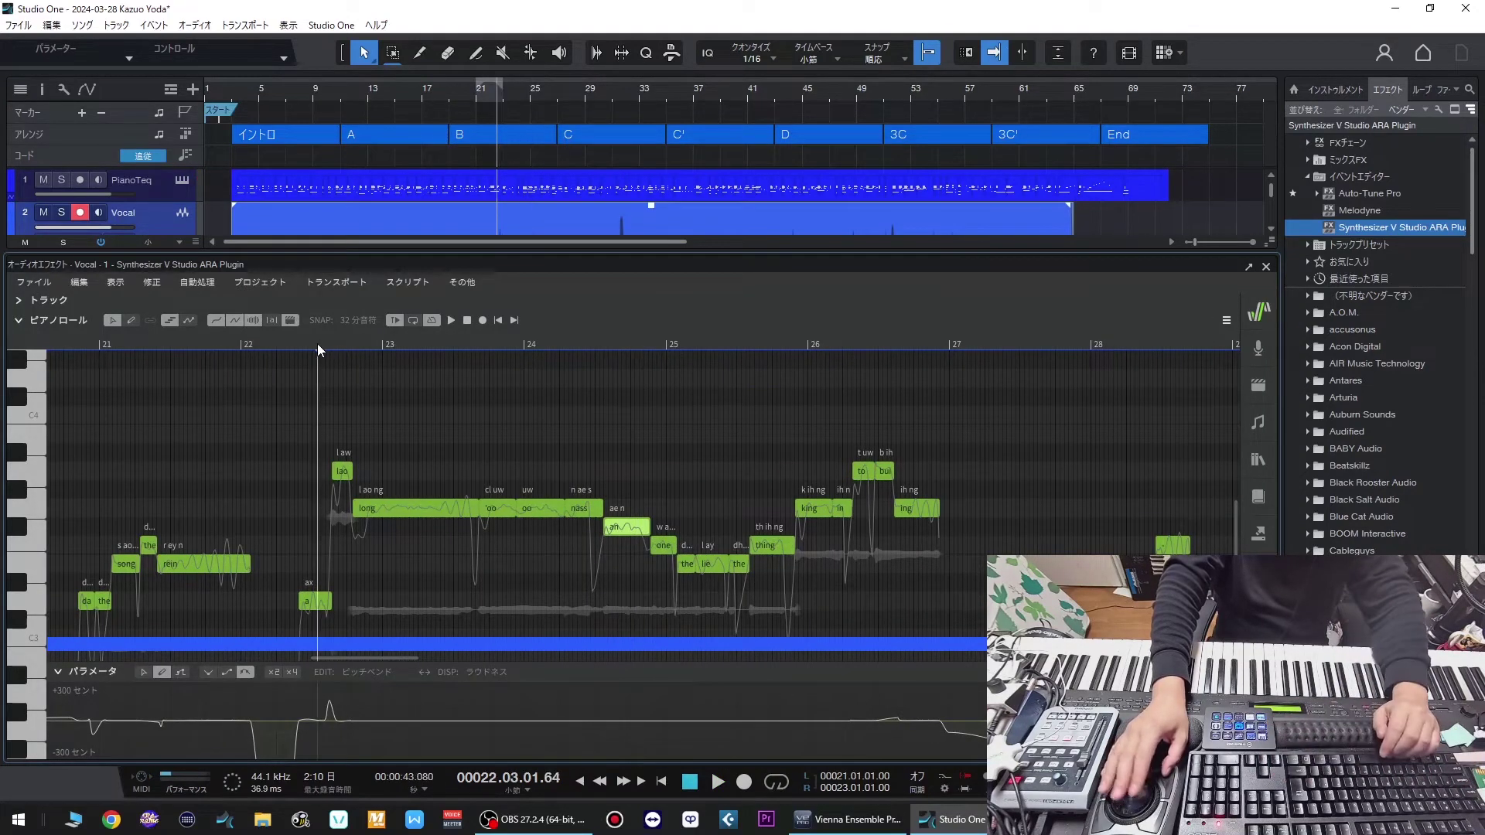
{"action": "key", "text": "space"}
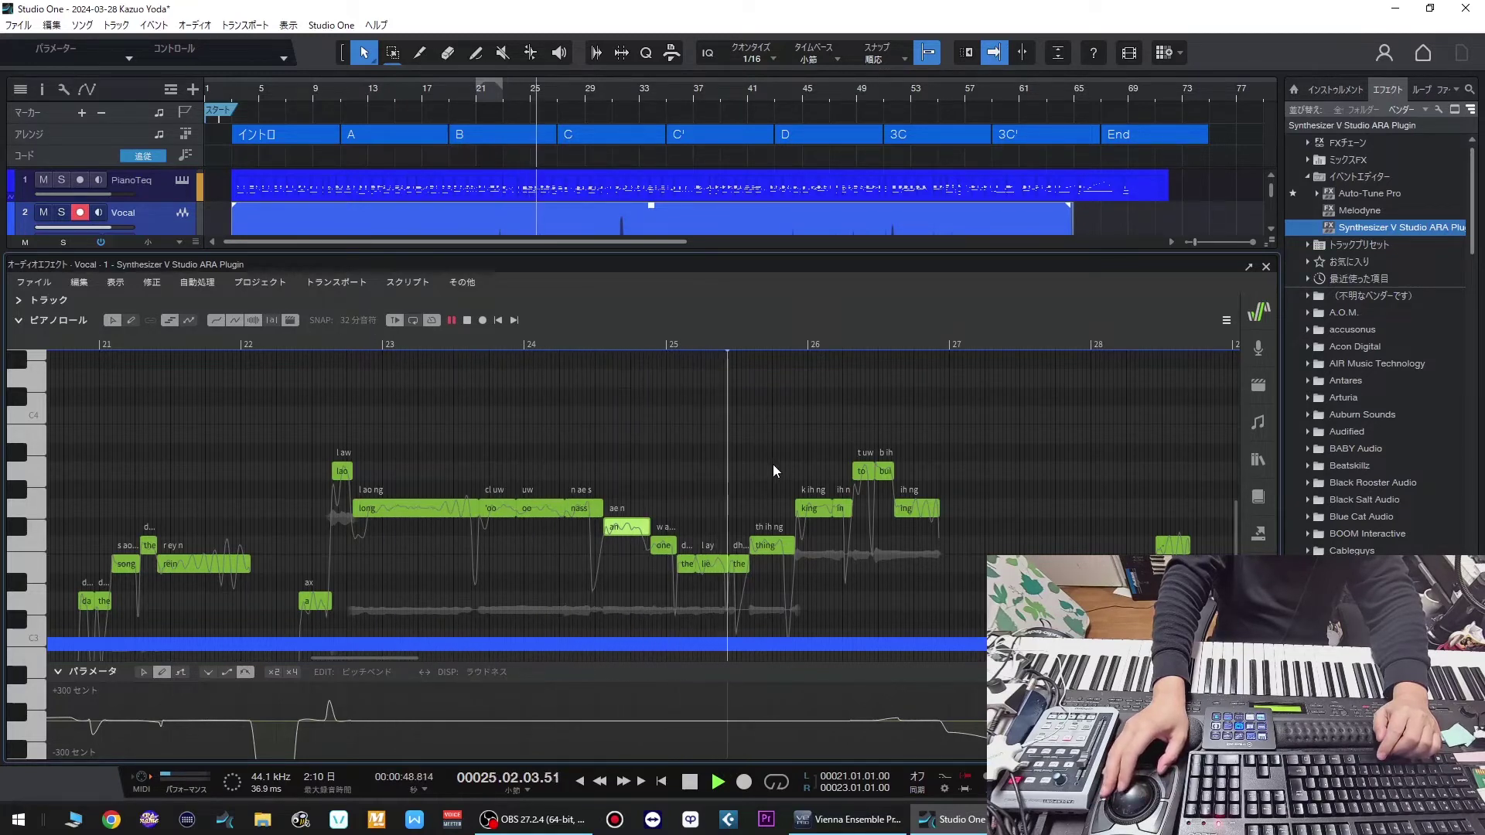
- Raise the "lie" note in bar 25 by one semitone and replay from the middle of bar 24
{"action": "scroll", "coordinate": [772, 464], "scroll_direction": "down", "scroll_amount": 1}
{"action": "key", "text": "space"}
{"action": "key", "text": "space"}
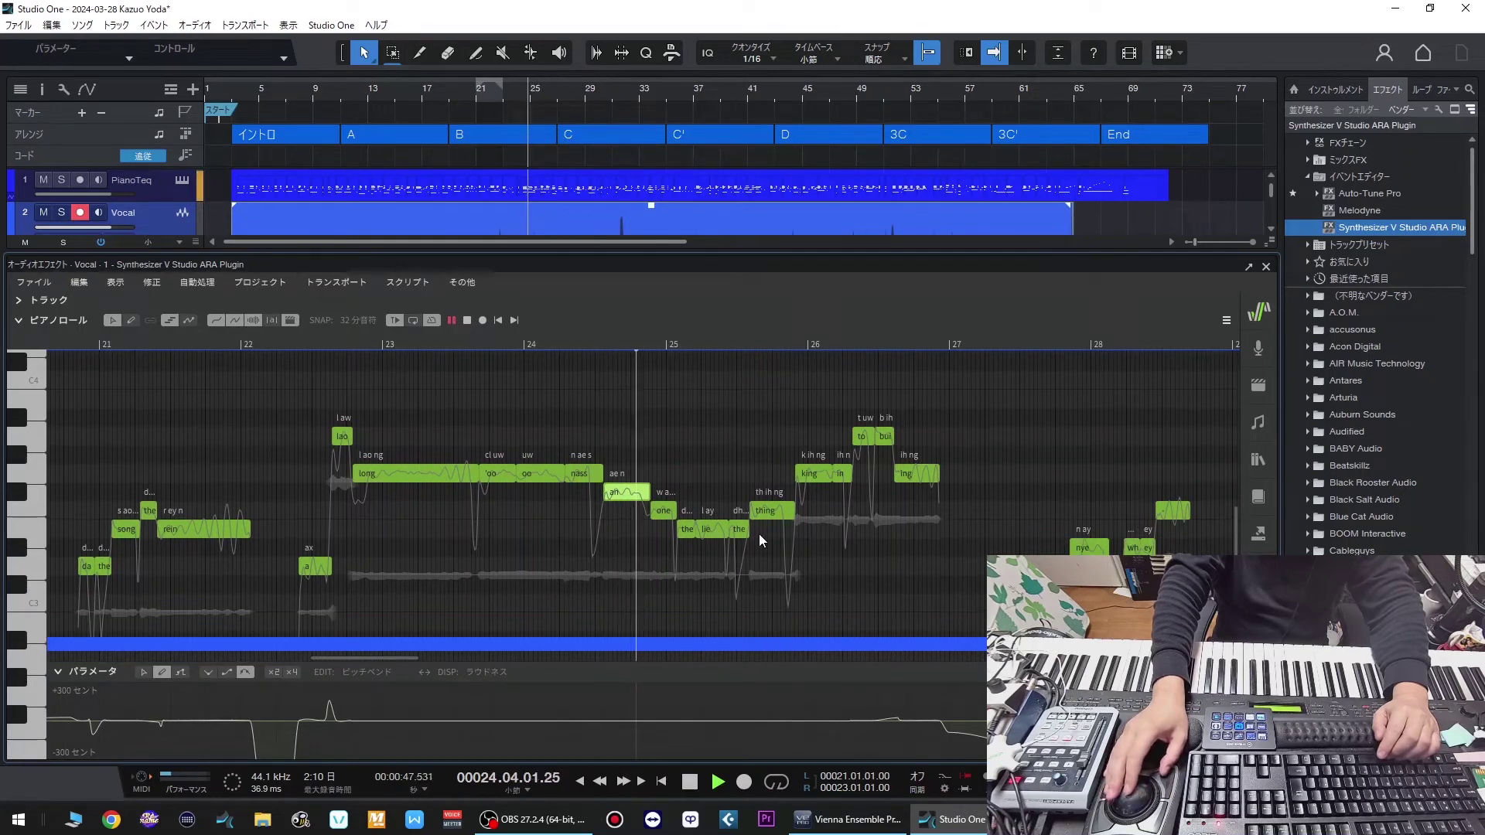
{"action": "key", "text": "space"}
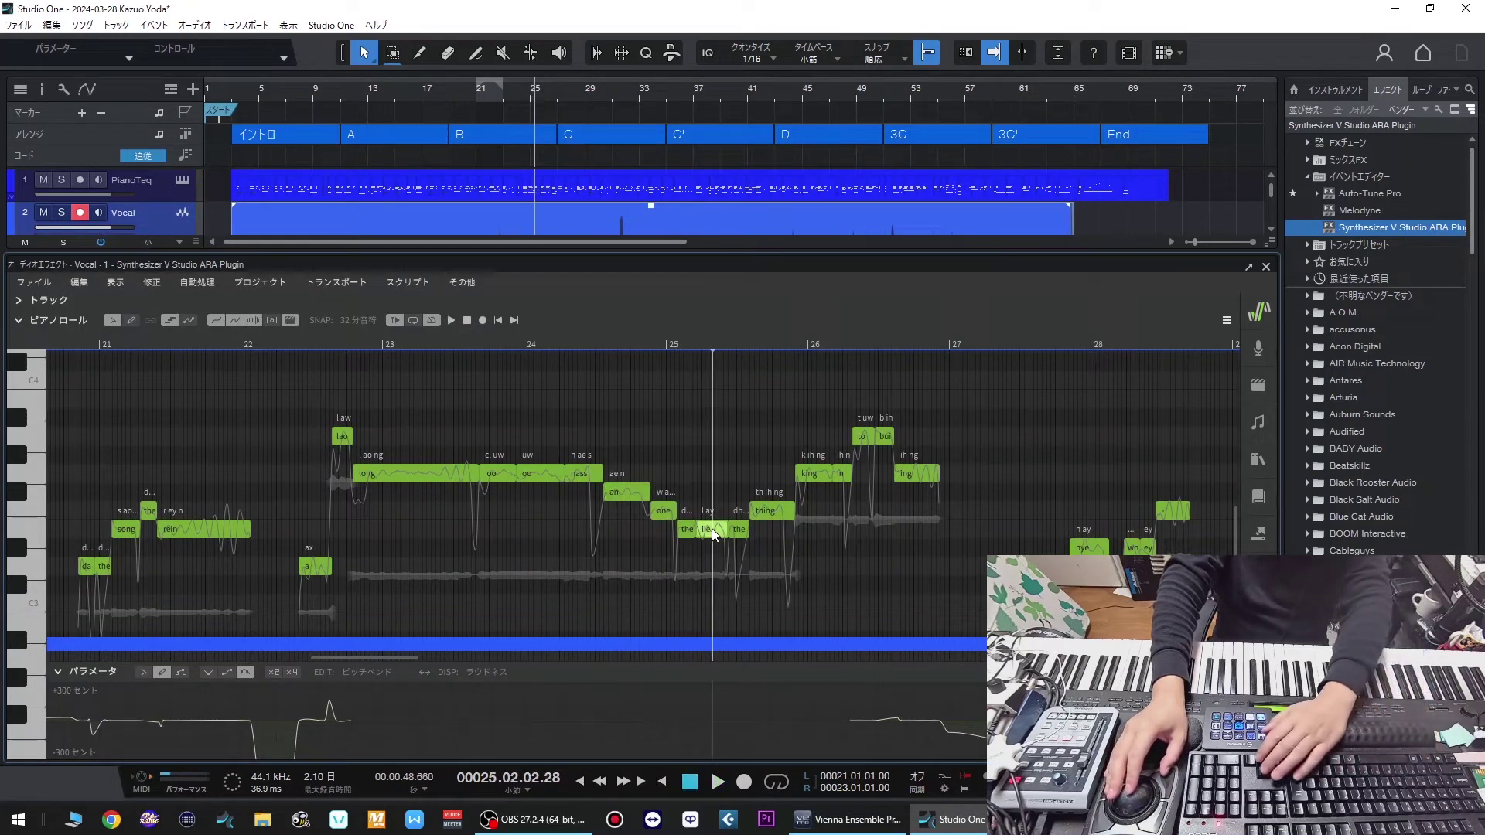
{"action": "left_click_drag", "start_coordinate": [711, 527], "coordinate": [712, 509]}
{"action": "left_click", "coordinate": [598, 345]}
{"action": "key", "text": "space"}
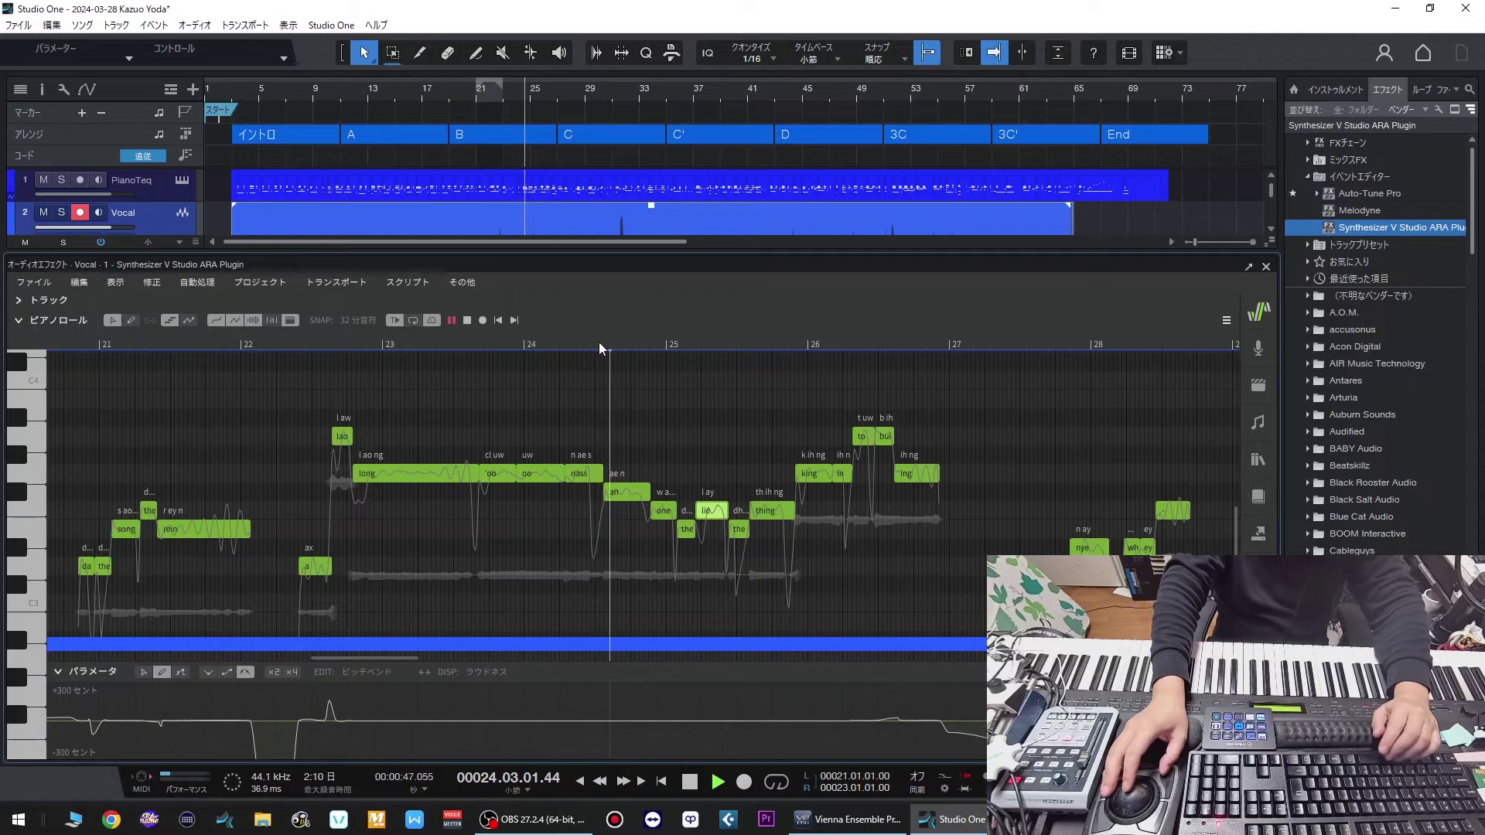
- Play the vocal from the middle of bar 24, lower the "nye" note at bar 28 by one semitone, and replay it
{"action": "left_click", "coordinate": [598, 345]}
{"action": "key", "text": "space"}
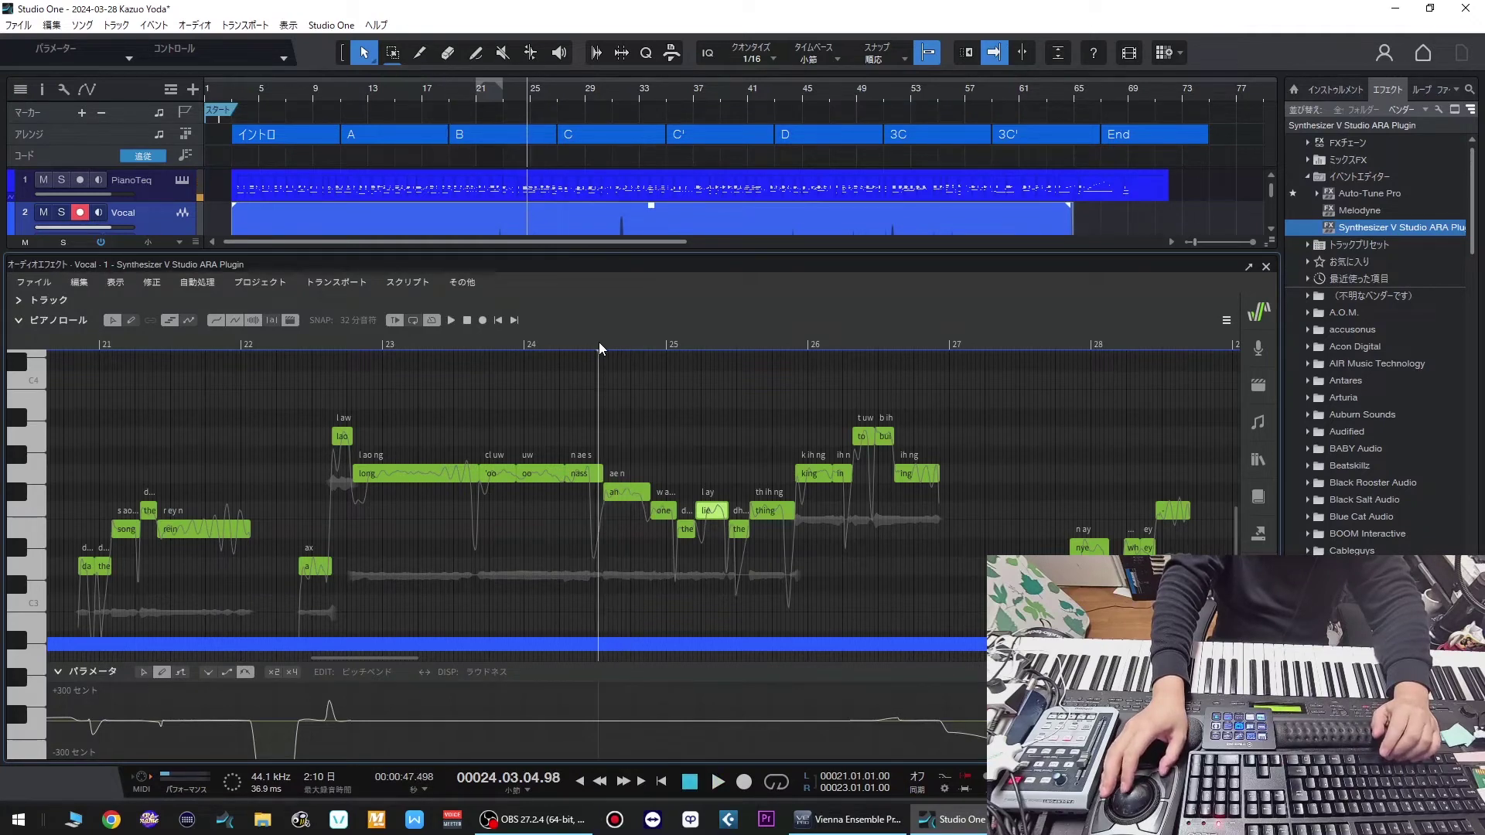
{"action": "key", "text": "space"}
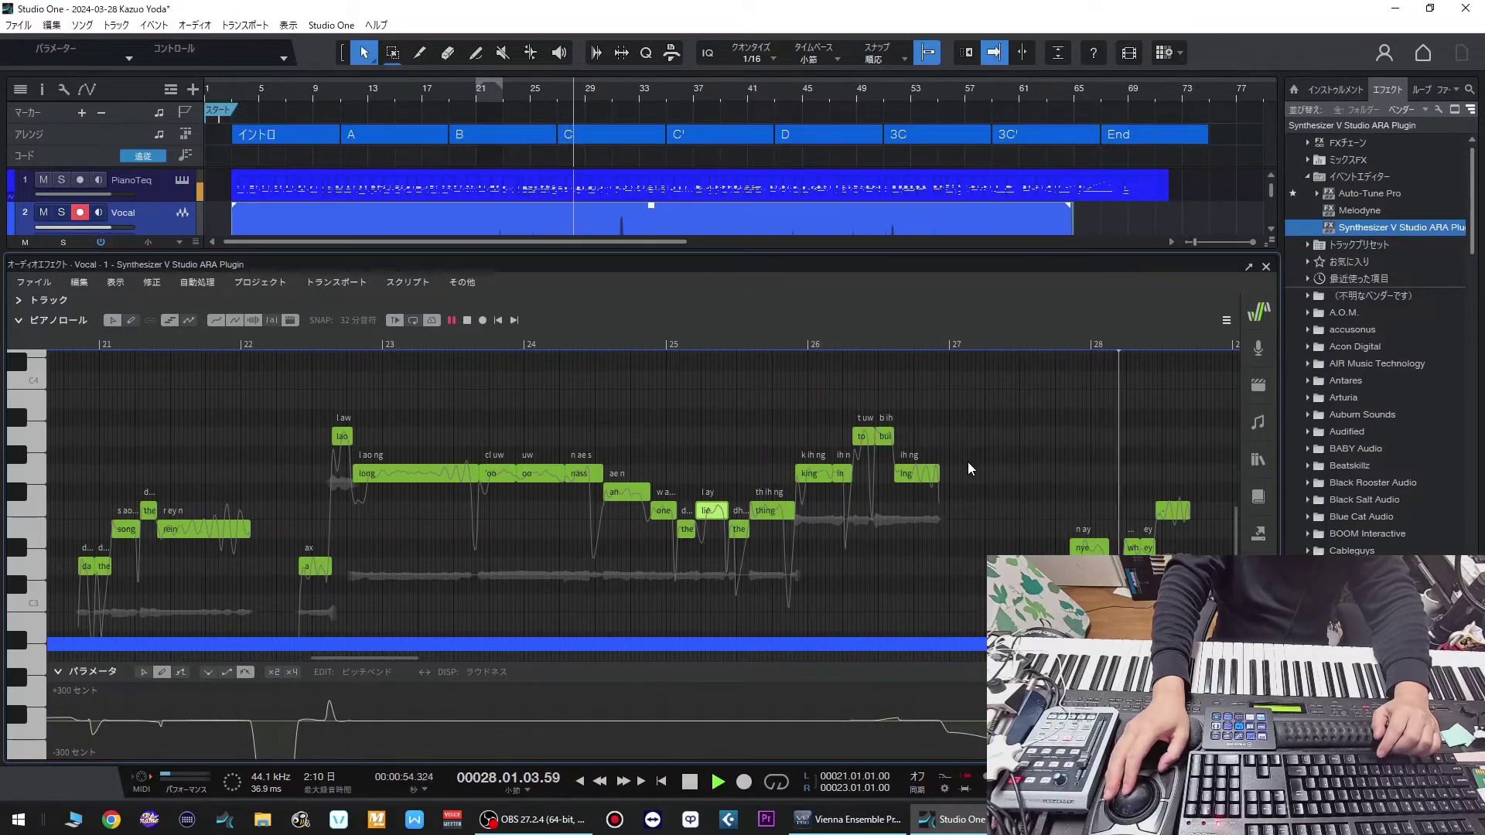
{"action": "key", "text": "space"}
{"action": "key", "text": "Delete"}
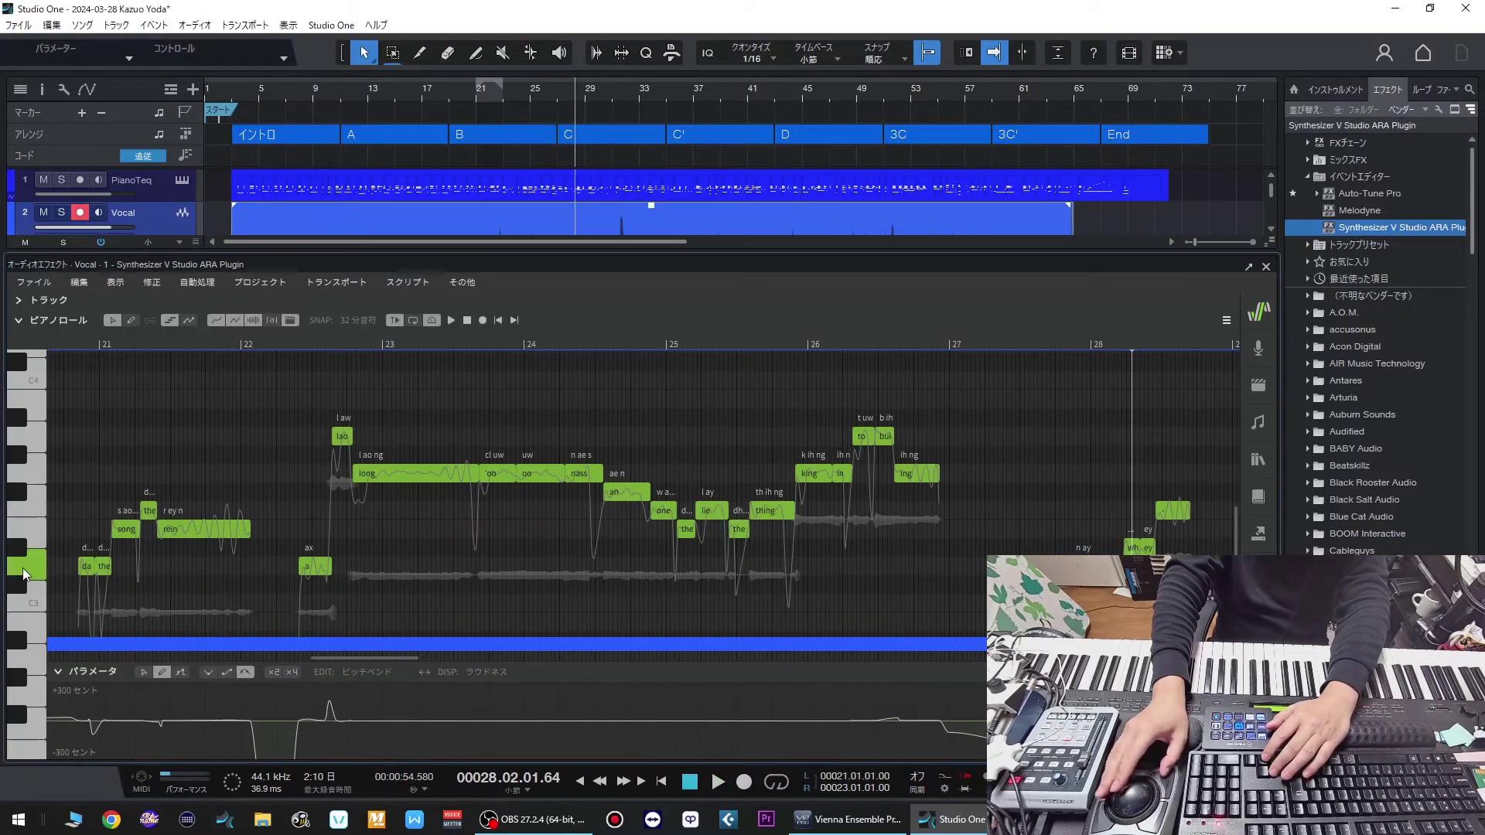
{"action": "left_click", "coordinate": [1001, 335]}
{"action": "key", "text": "space"}
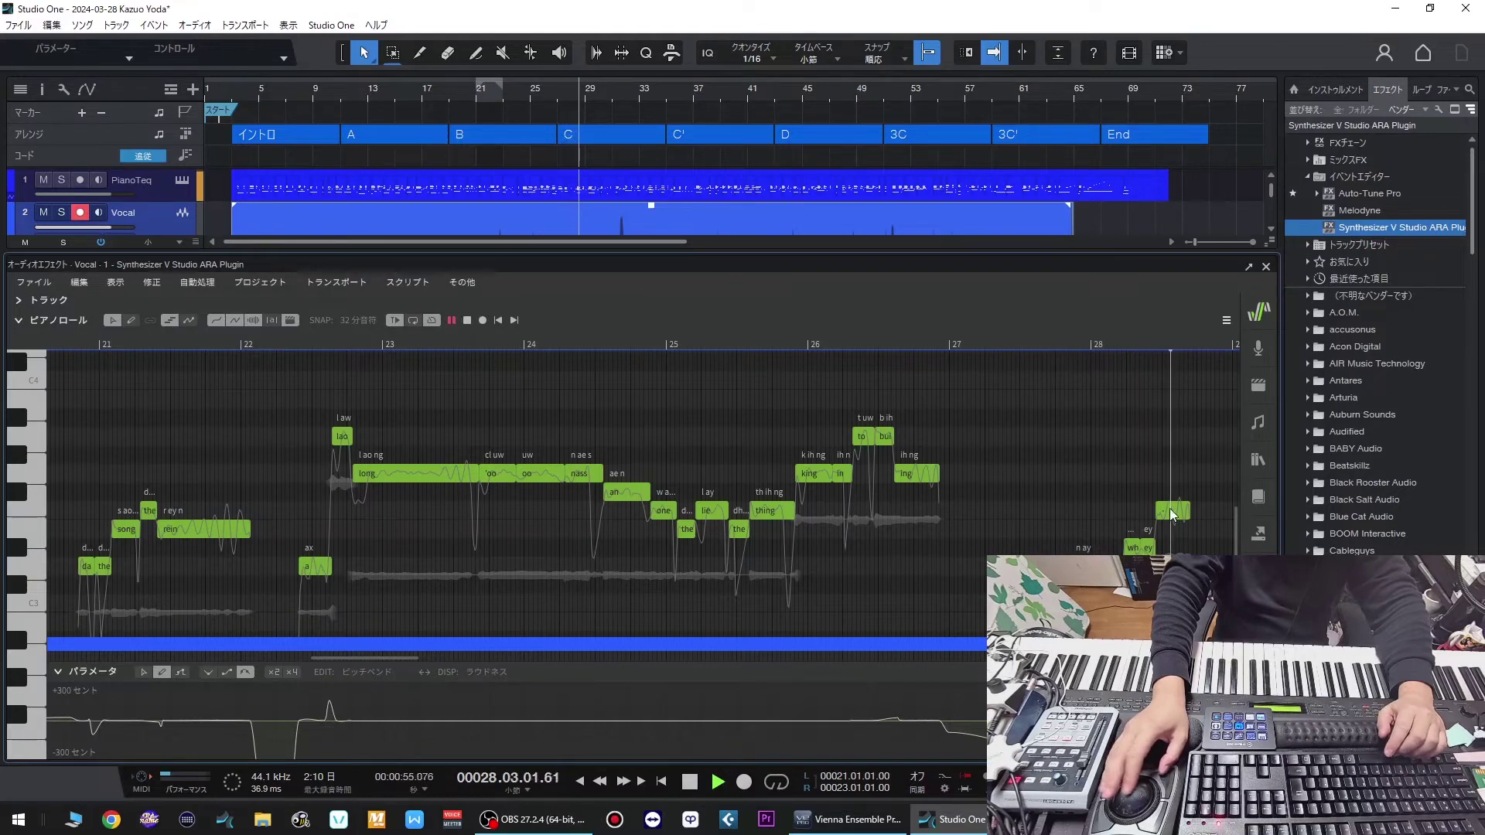
{"action": "key", "text": "space"}
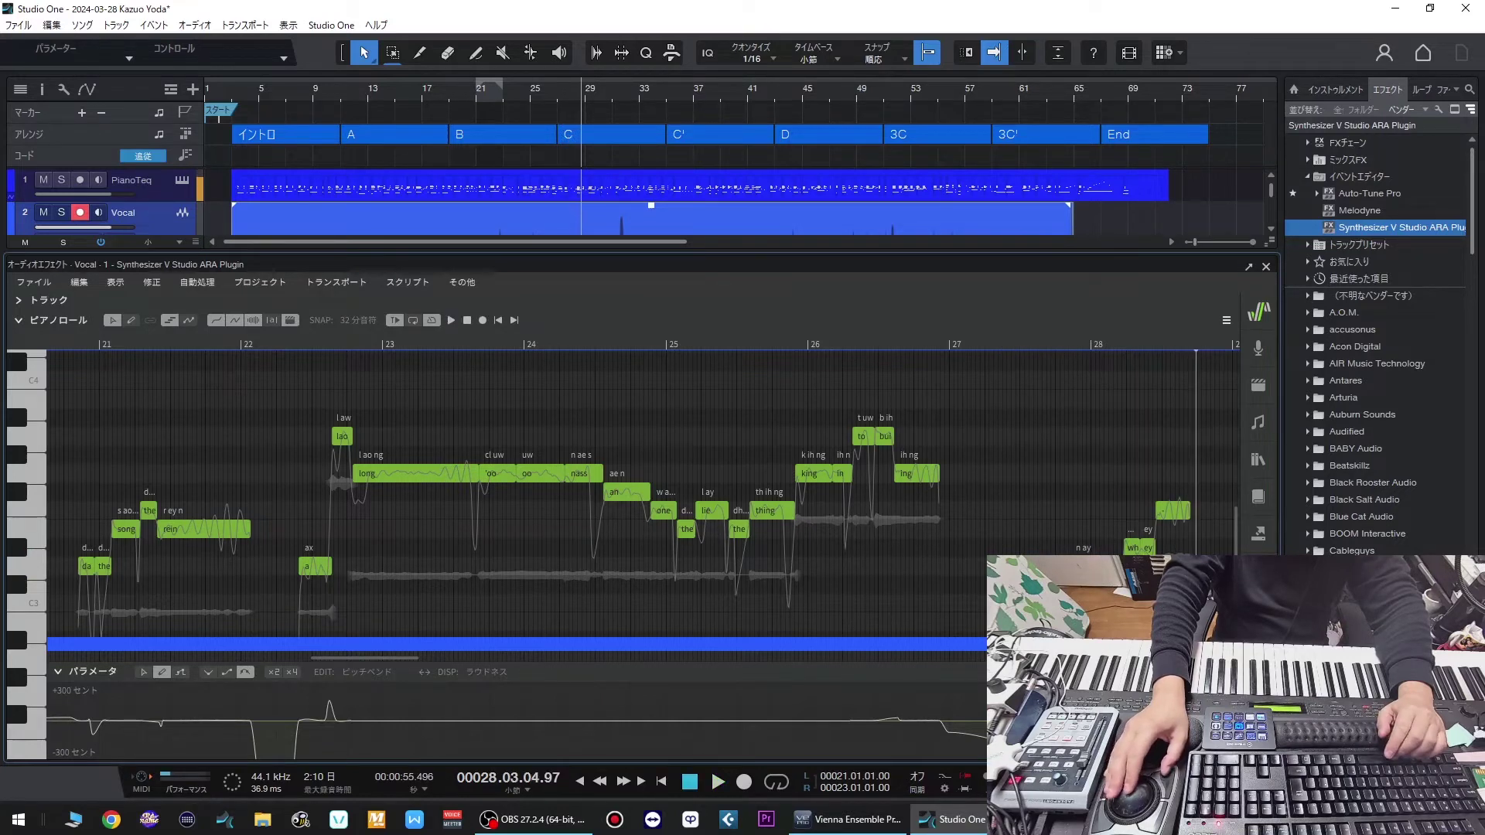
- Lower the "wh" and "ey" notes in bar 28 by one semitone and replay them from bar 27
{"action": "left_click", "coordinate": [1007, 342]}
{"action": "key", "text": "space"}
{"action": "scroll", "coordinate": [1037, 404], "scroll_direction": "down", "scroll_amount": 2}
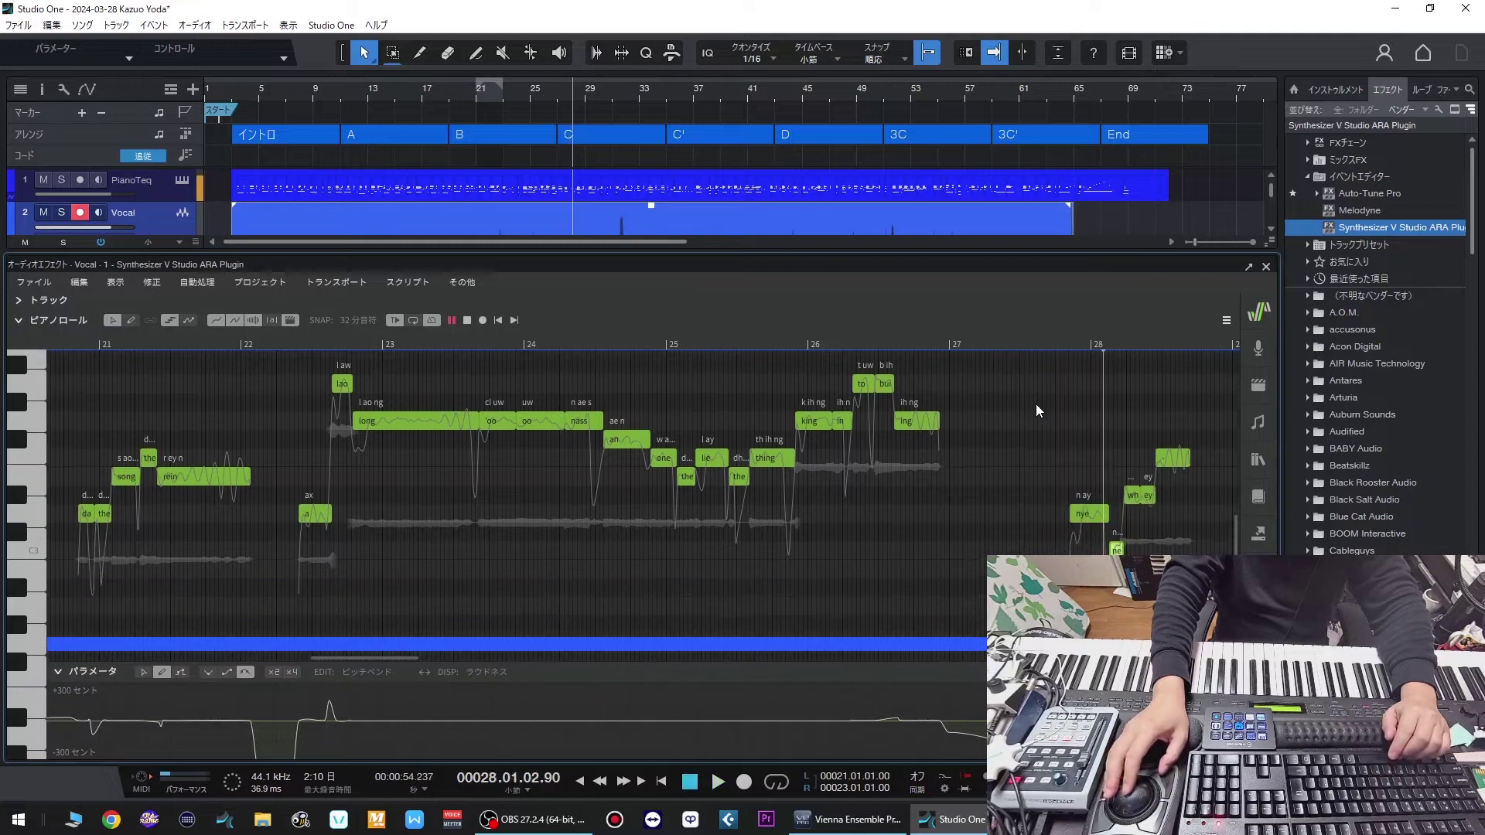
{"action": "left_click", "coordinate": [1019, 341]}
{"action": "key", "text": "space"}
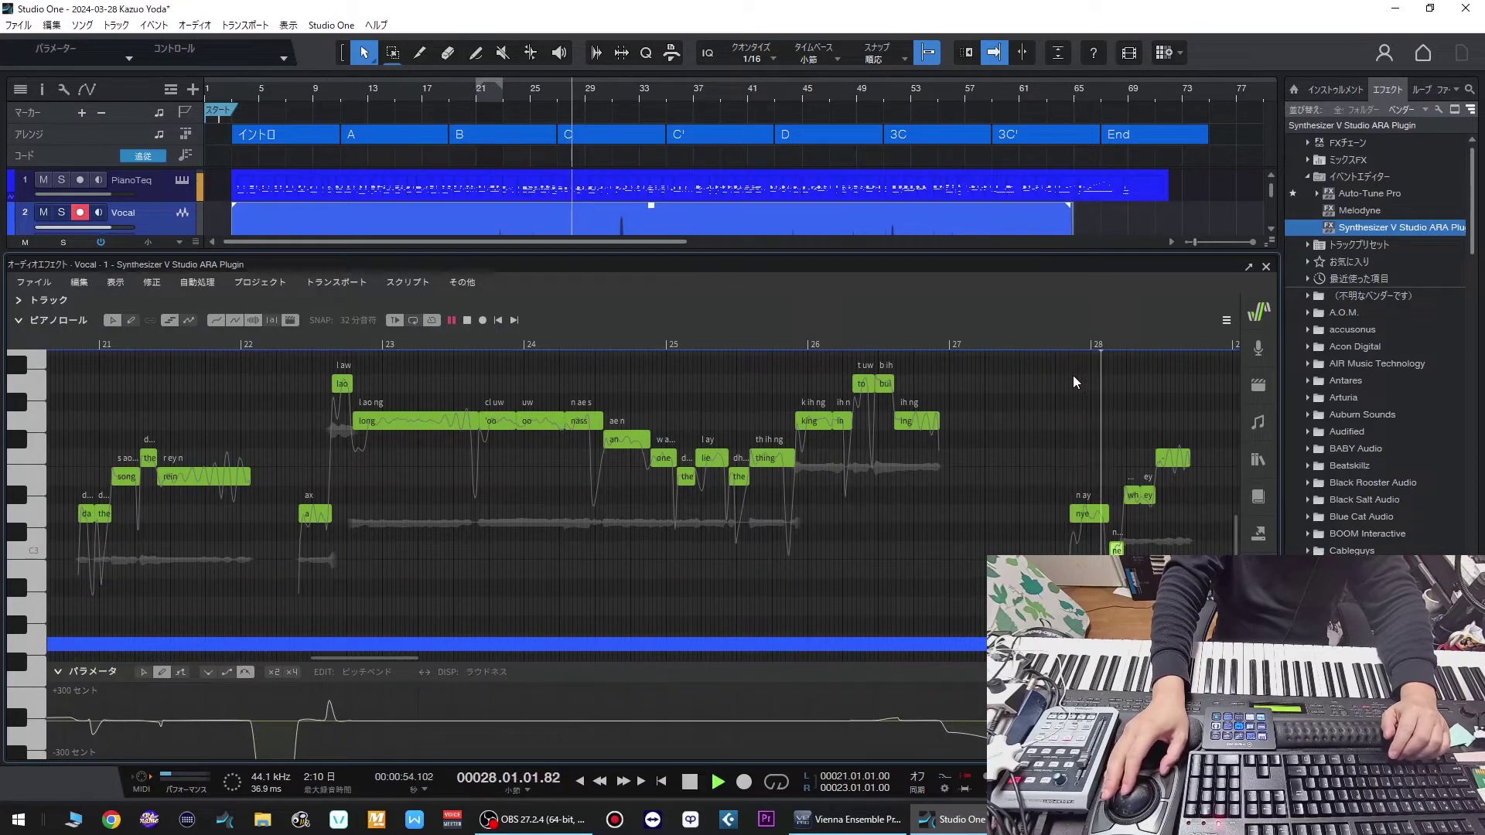
{"action": "key", "text": "space"}
{"action": "left_click_drag", "start_coordinate": [1112, 485], "coordinate": [1162, 504]}
{"action": "key", "text": "Down"}
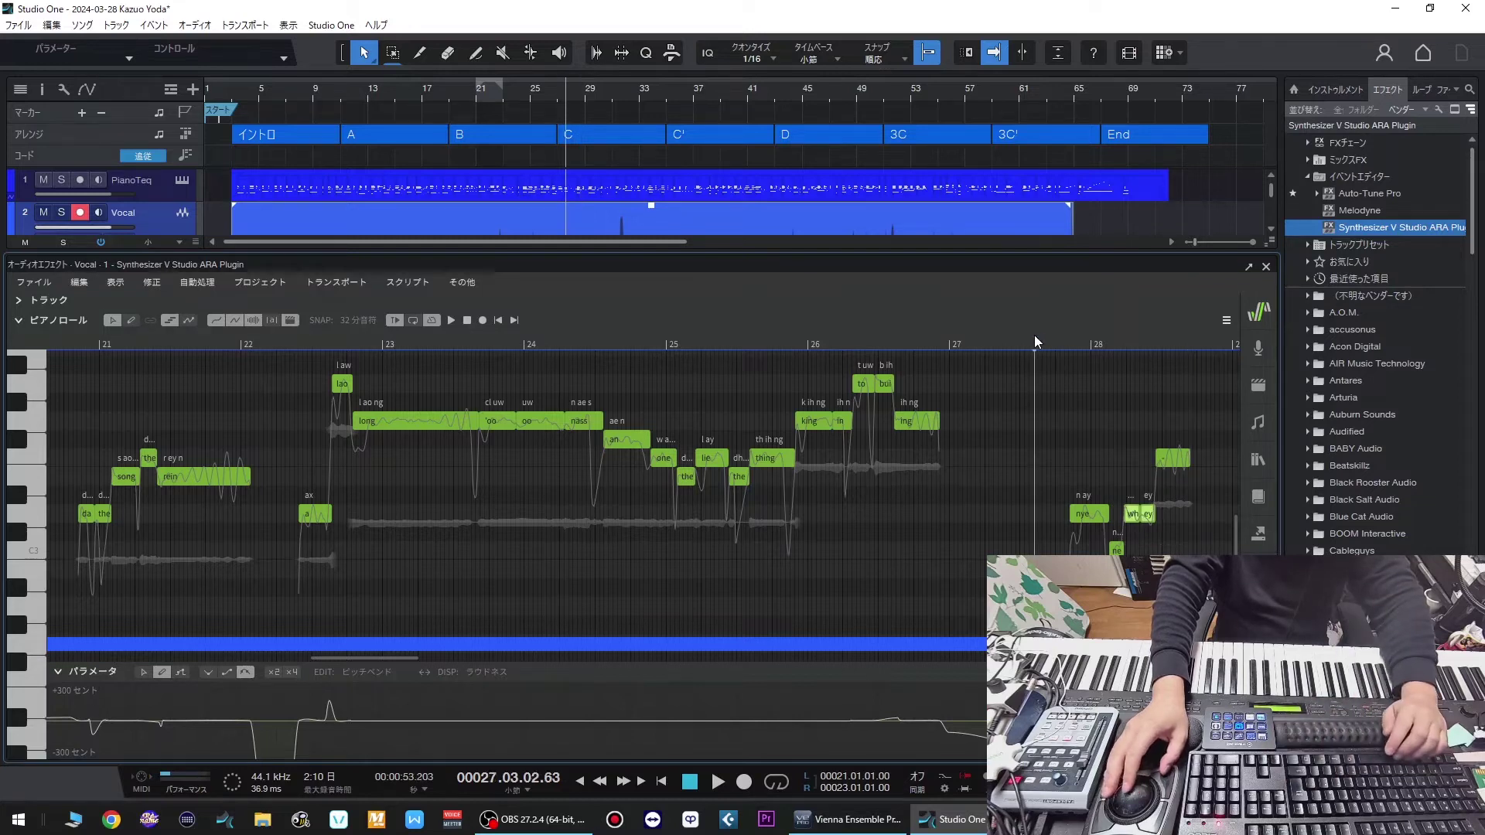
{"action": "key", "text": "space"}
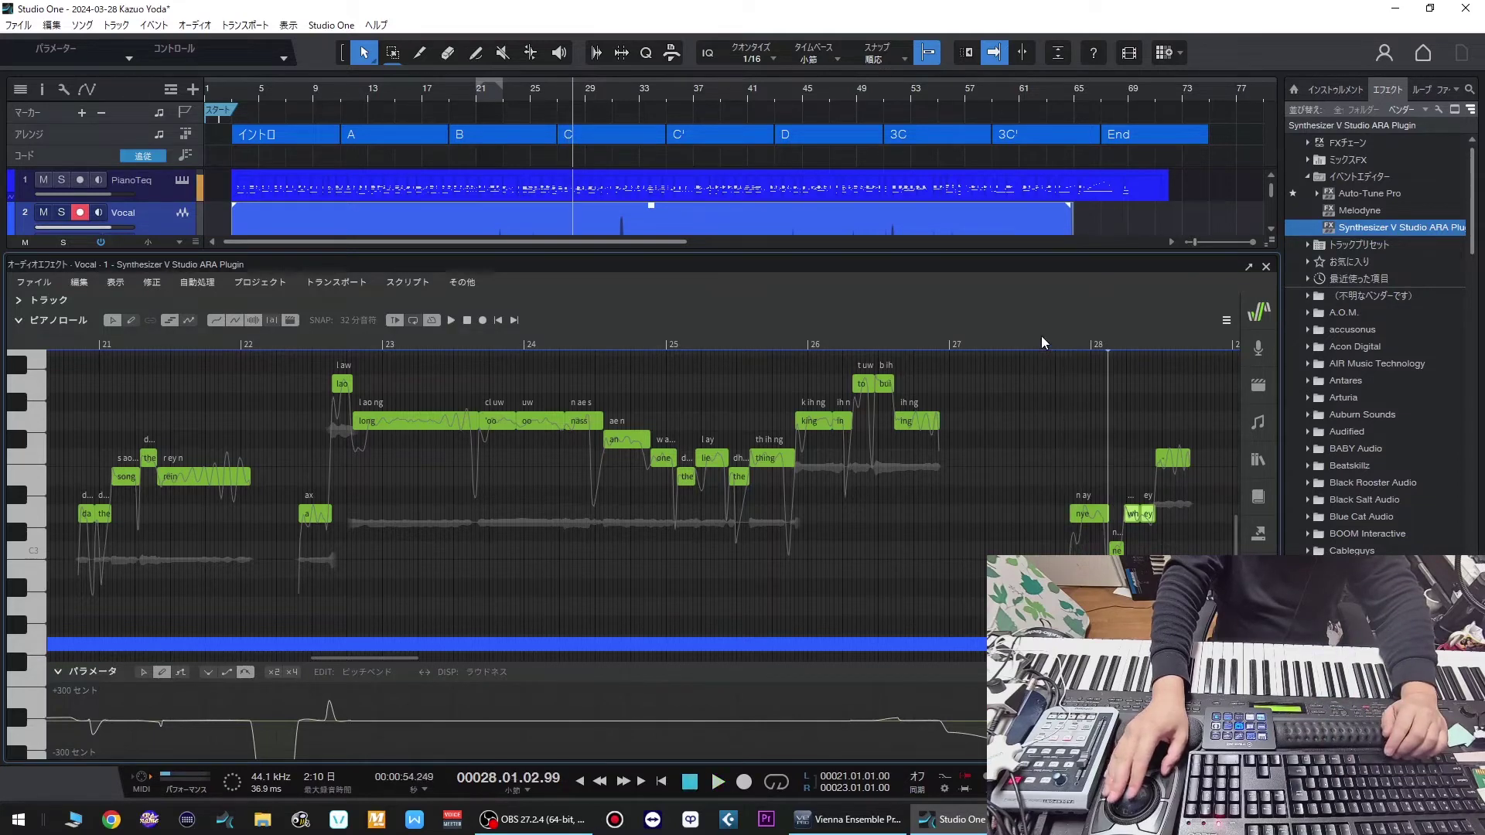
{"action": "key", "text": "space"}
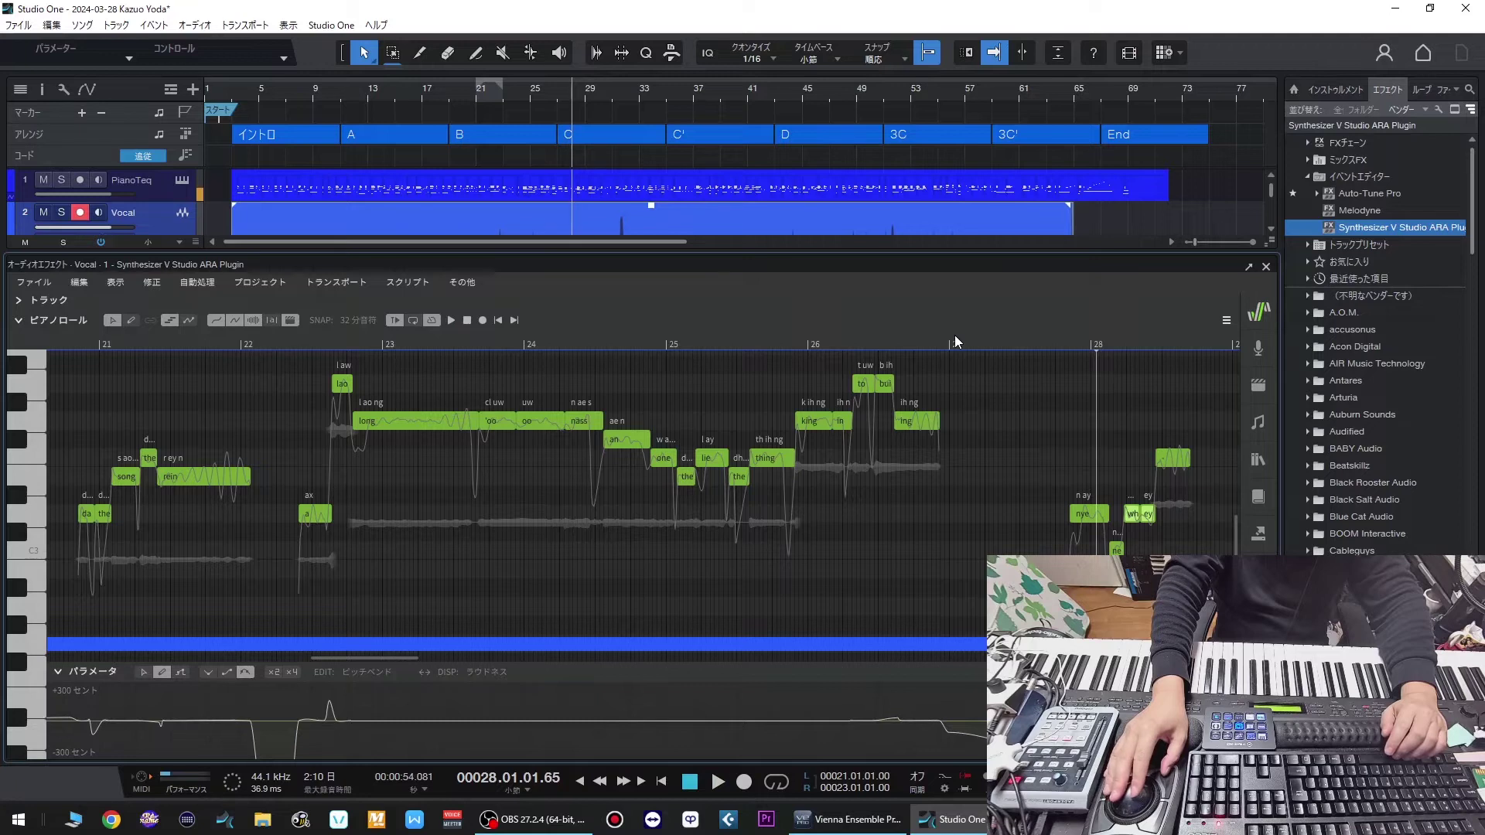
{"action": "left_click", "coordinate": [999, 345]}
{"action": "key", "text": "space"}
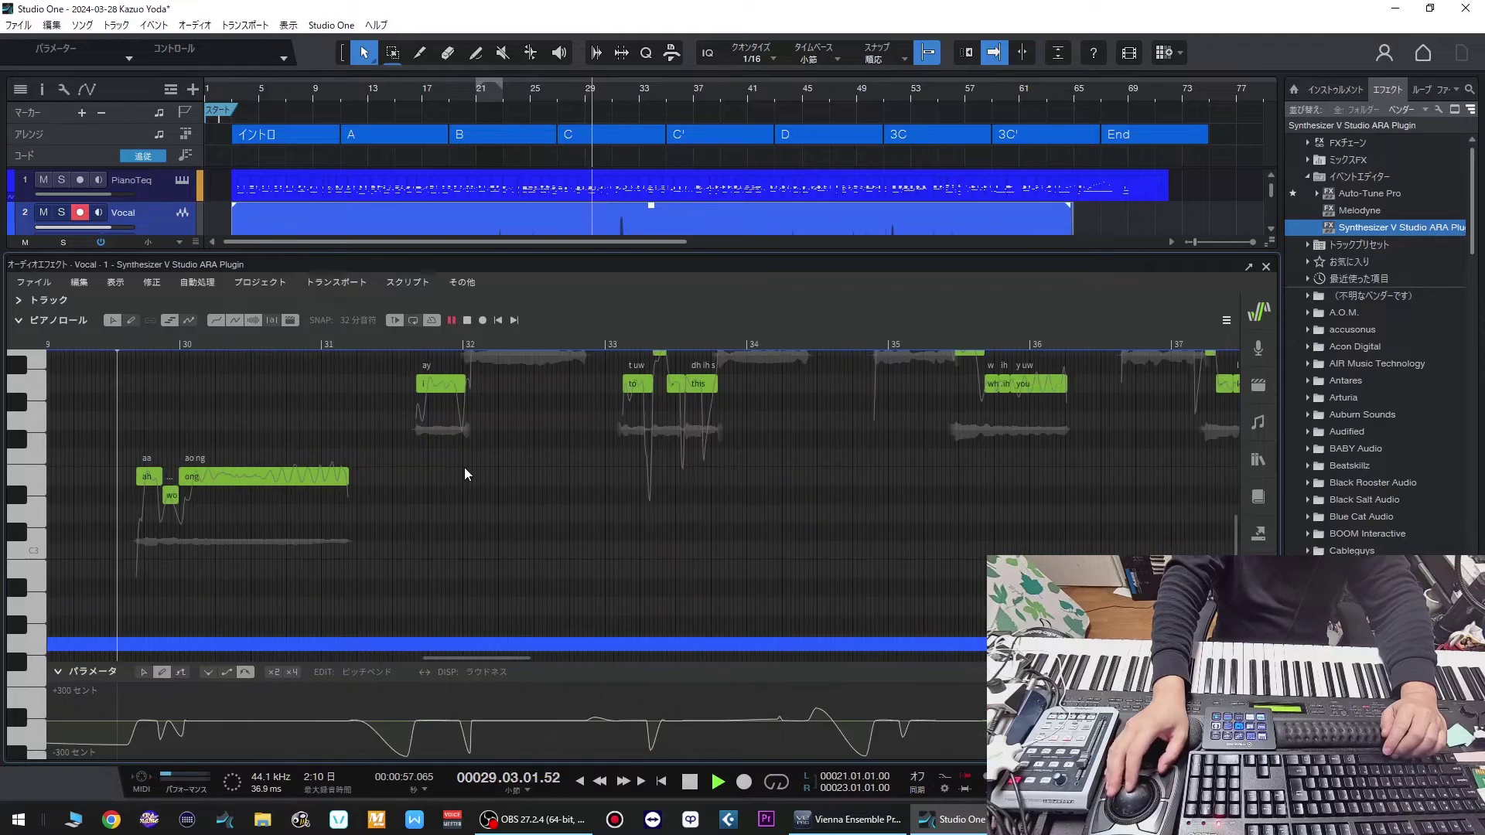
- Generate new takes for the two vocal notes spanning bars 31 and 32, and replay them from bar 31
{"action": "scroll", "coordinate": [464, 467], "scroll_direction": "up", "scroll_amount": 1}
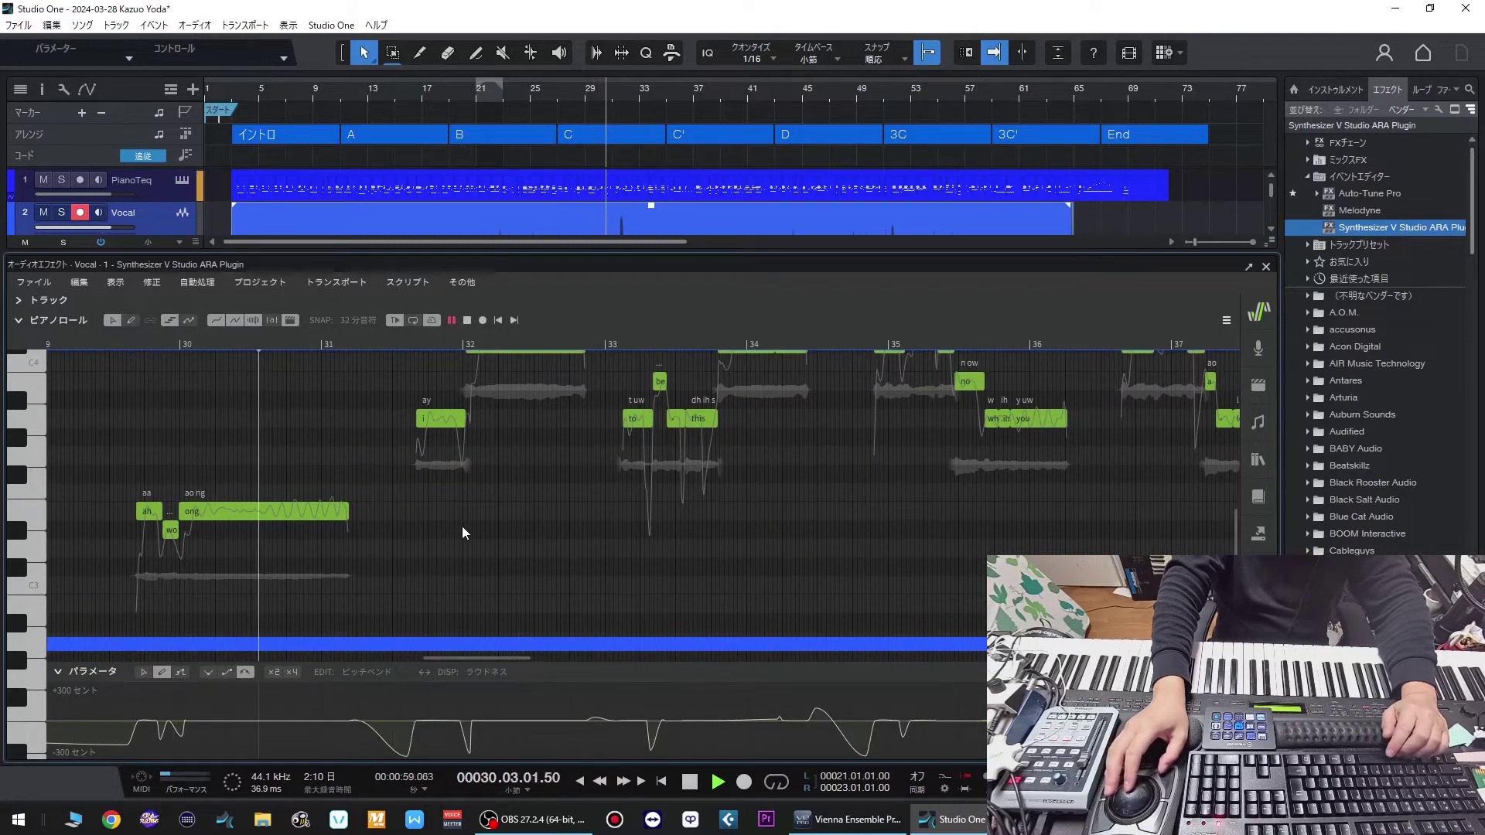
{"action": "scroll", "coordinate": [573, 488], "scroll_direction": "up", "scroll_amount": 2}
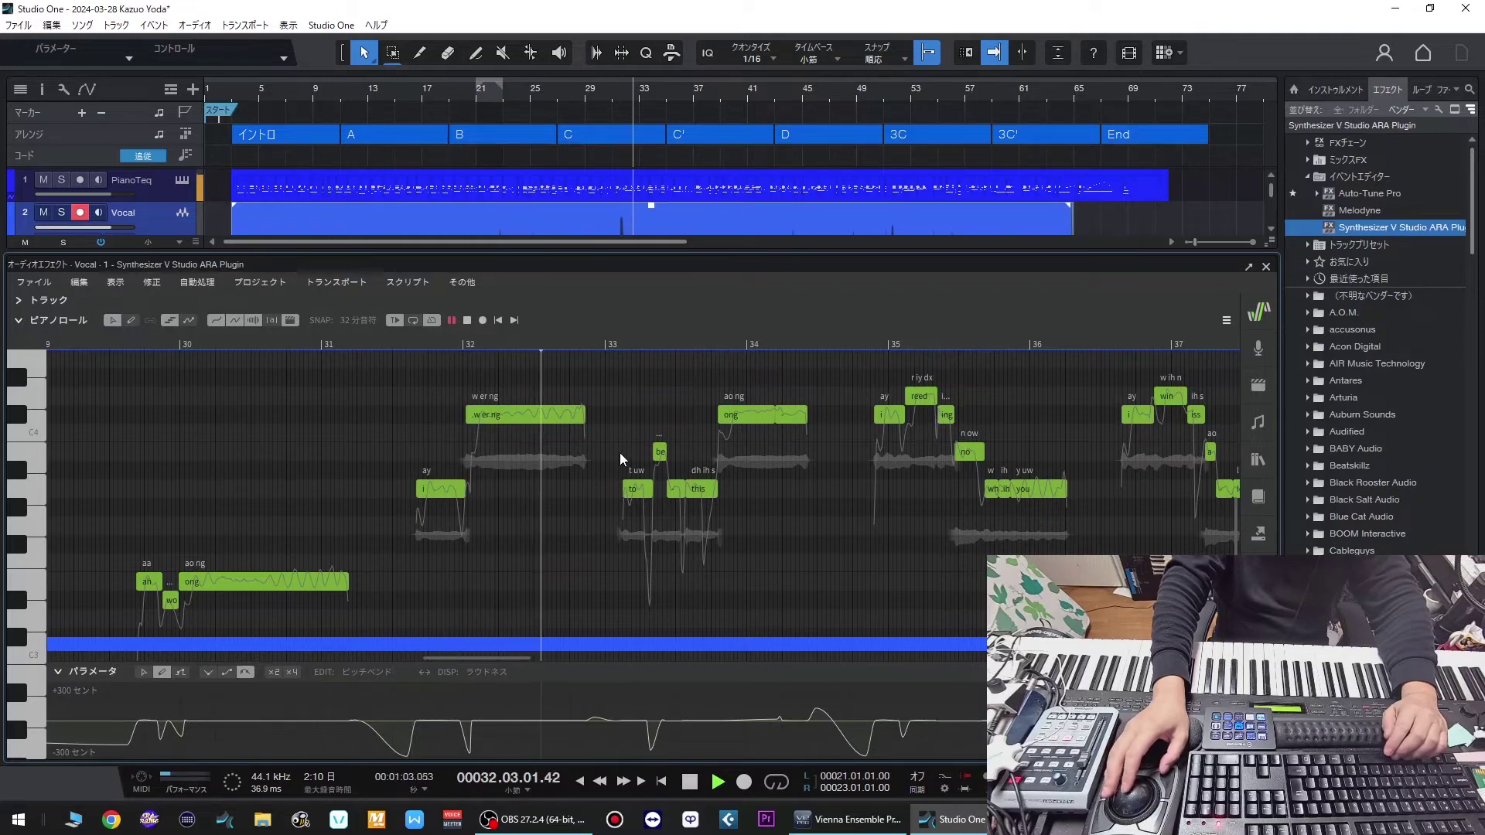
{"action": "key", "text": "space"}
{"action": "left_click_drag", "start_coordinate": [430, 394], "coordinate": [526, 522]}
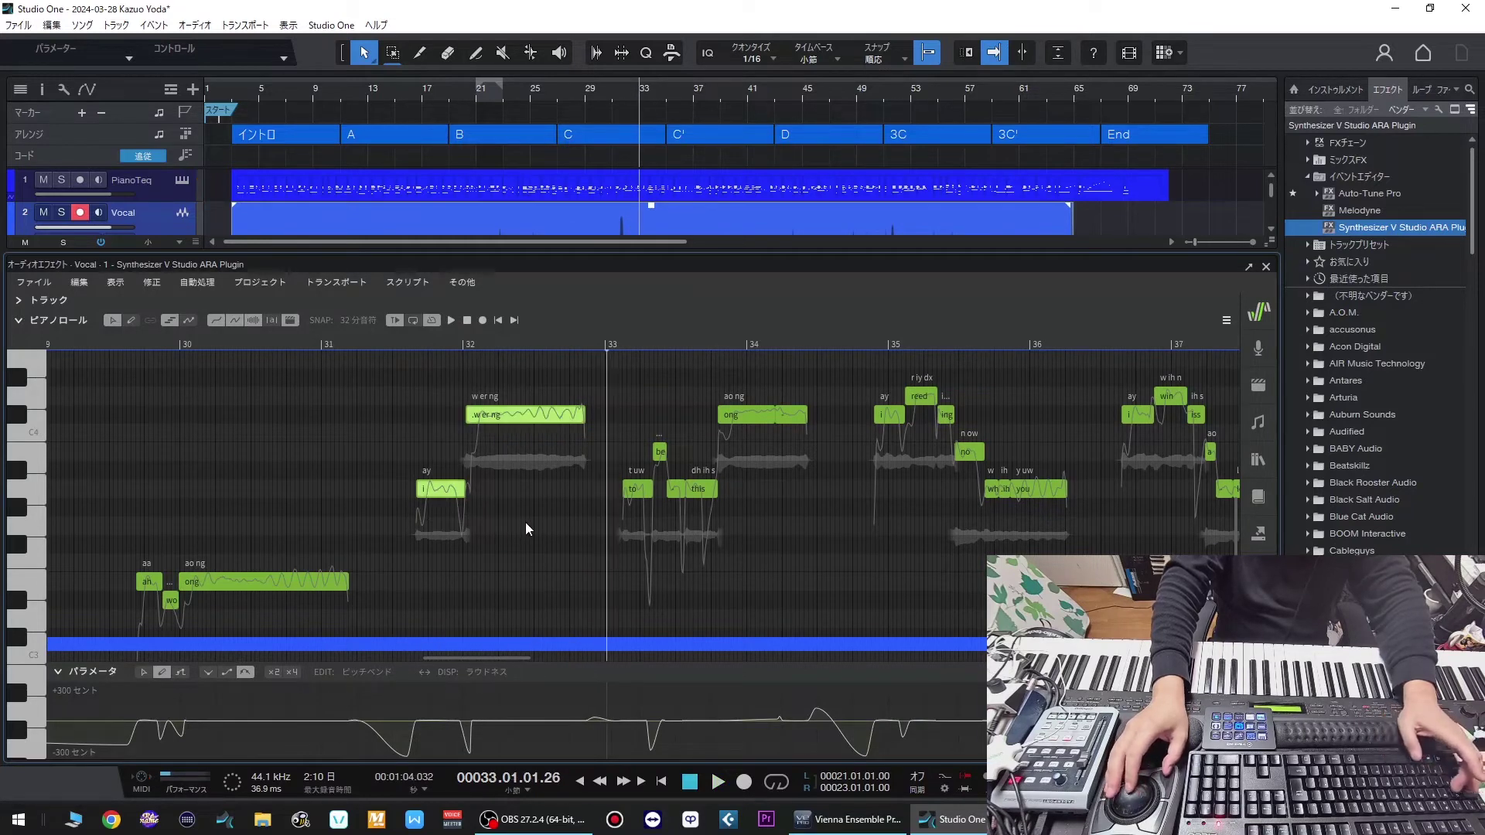
{"action": "left_click", "coordinate": [383, 336]}
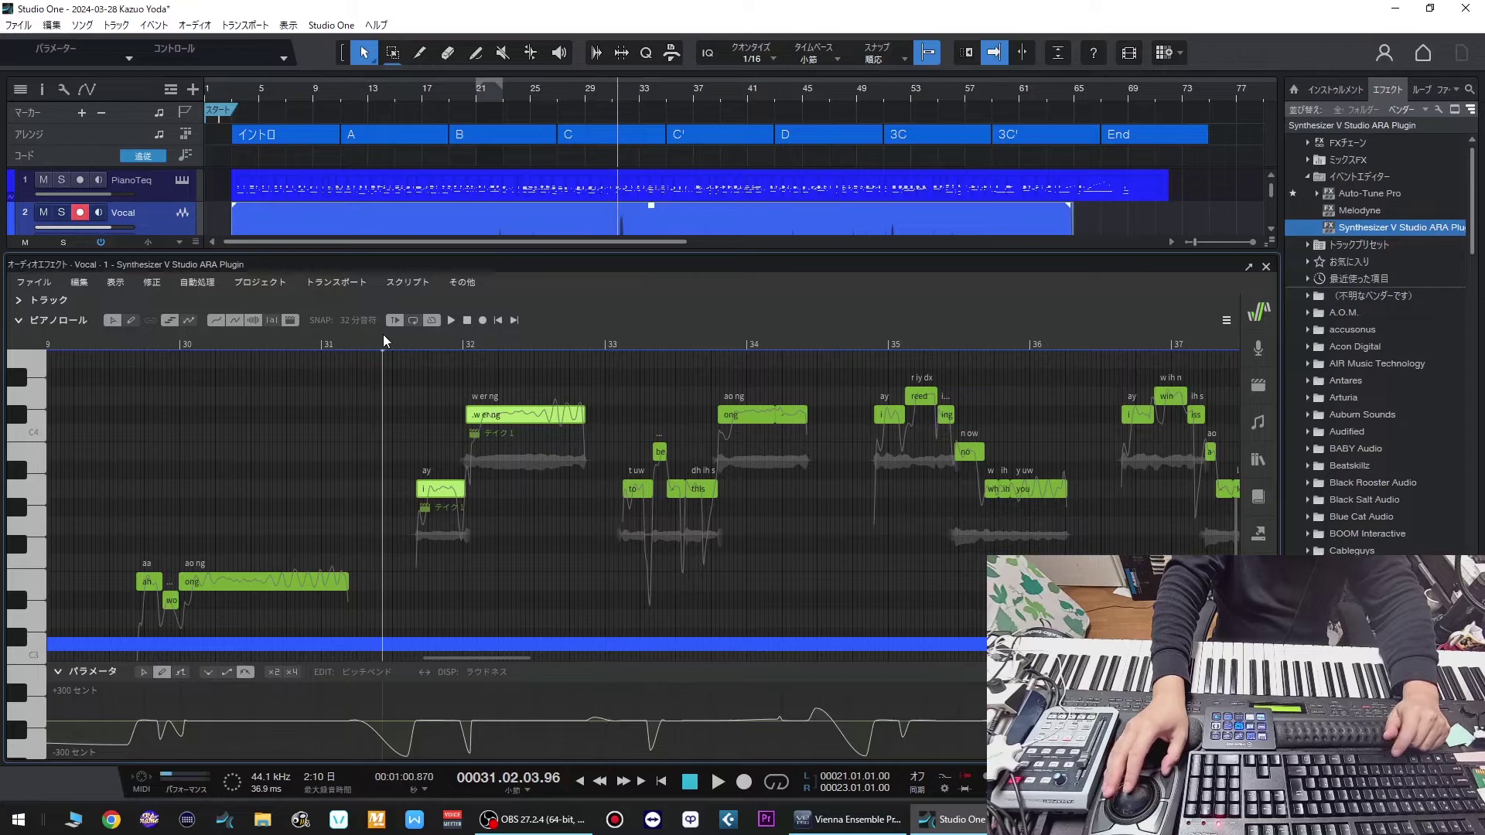
{"action": "key", "text": "space"}
{"action": "left_click", "coordinate": [368, 337]}
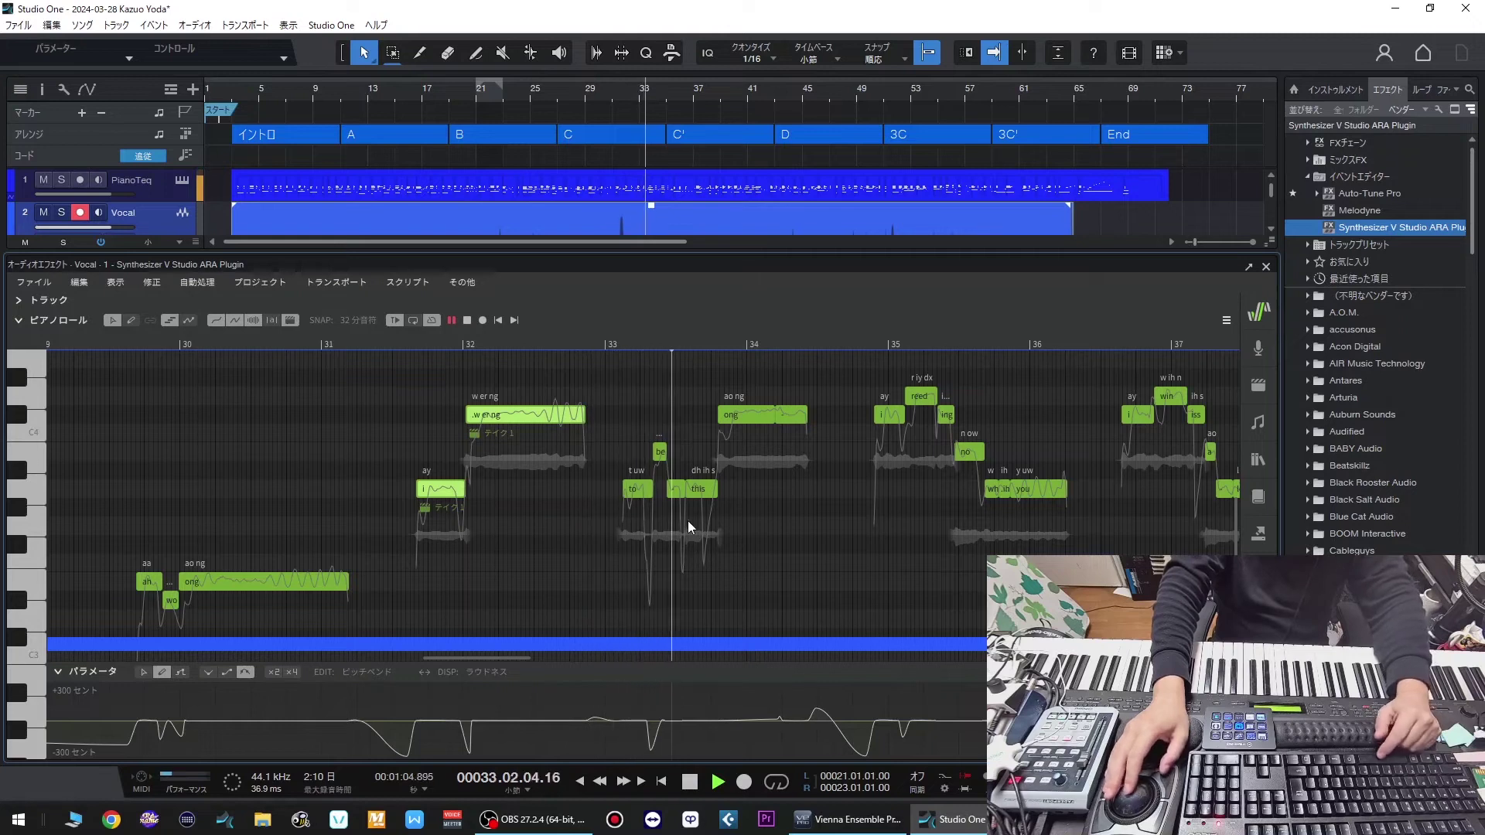
- Play the remaining vocal through bar 60, checking the note pitches in the piano roll
{"action": "scroll", "coordinate": [841, 537], "scroll_direction": "up", "scroll_amount": 2}
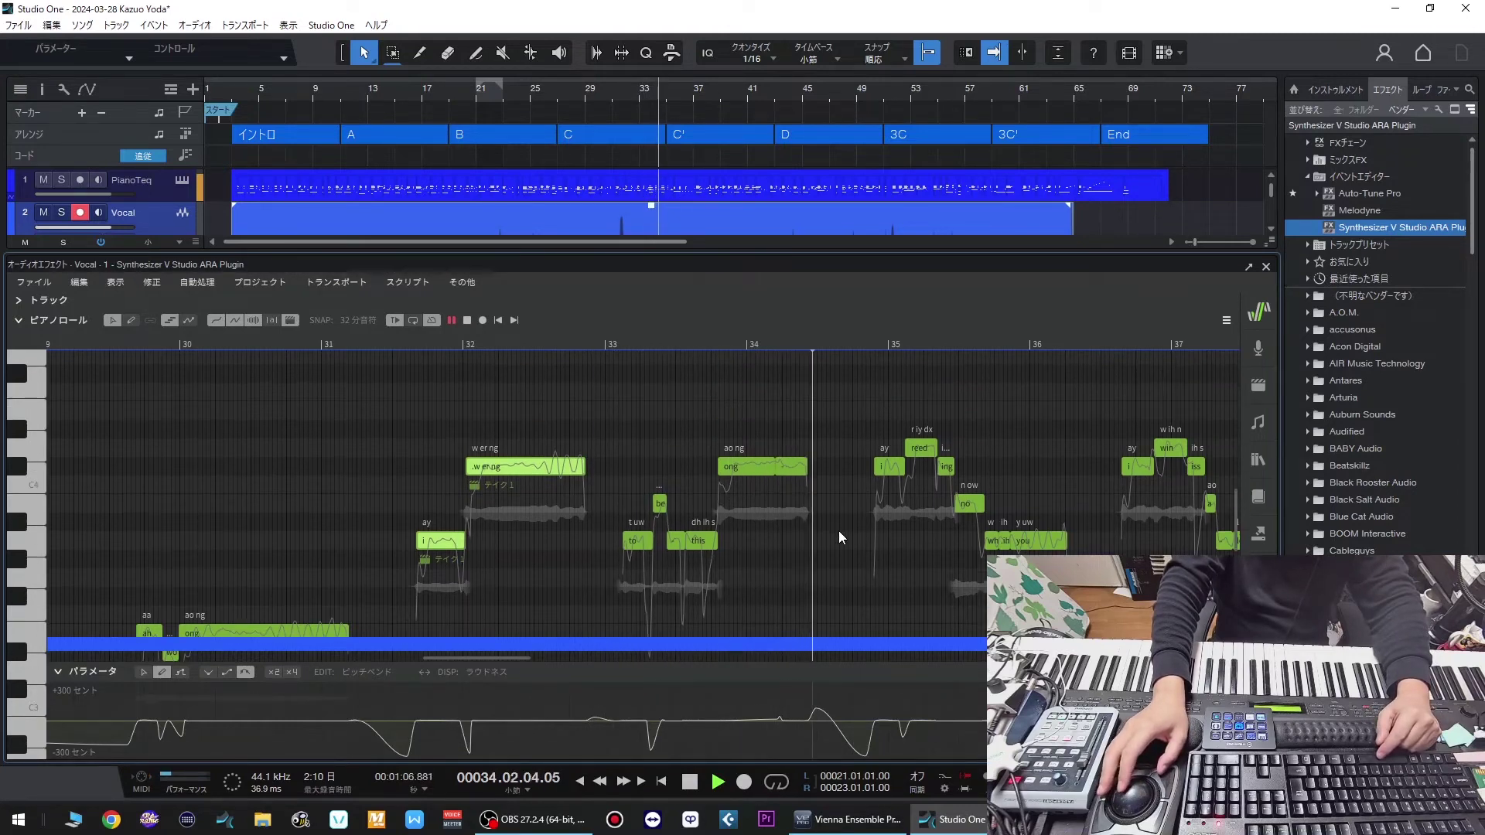
{"action": "scroll", "coordinate": [839, 531], "scroll_direction": "up", "scroll_amount": 1}
{"action": "scroll", "coordinate": [838, 531], "scroll_direction": "down", "scroll_amount": 2}
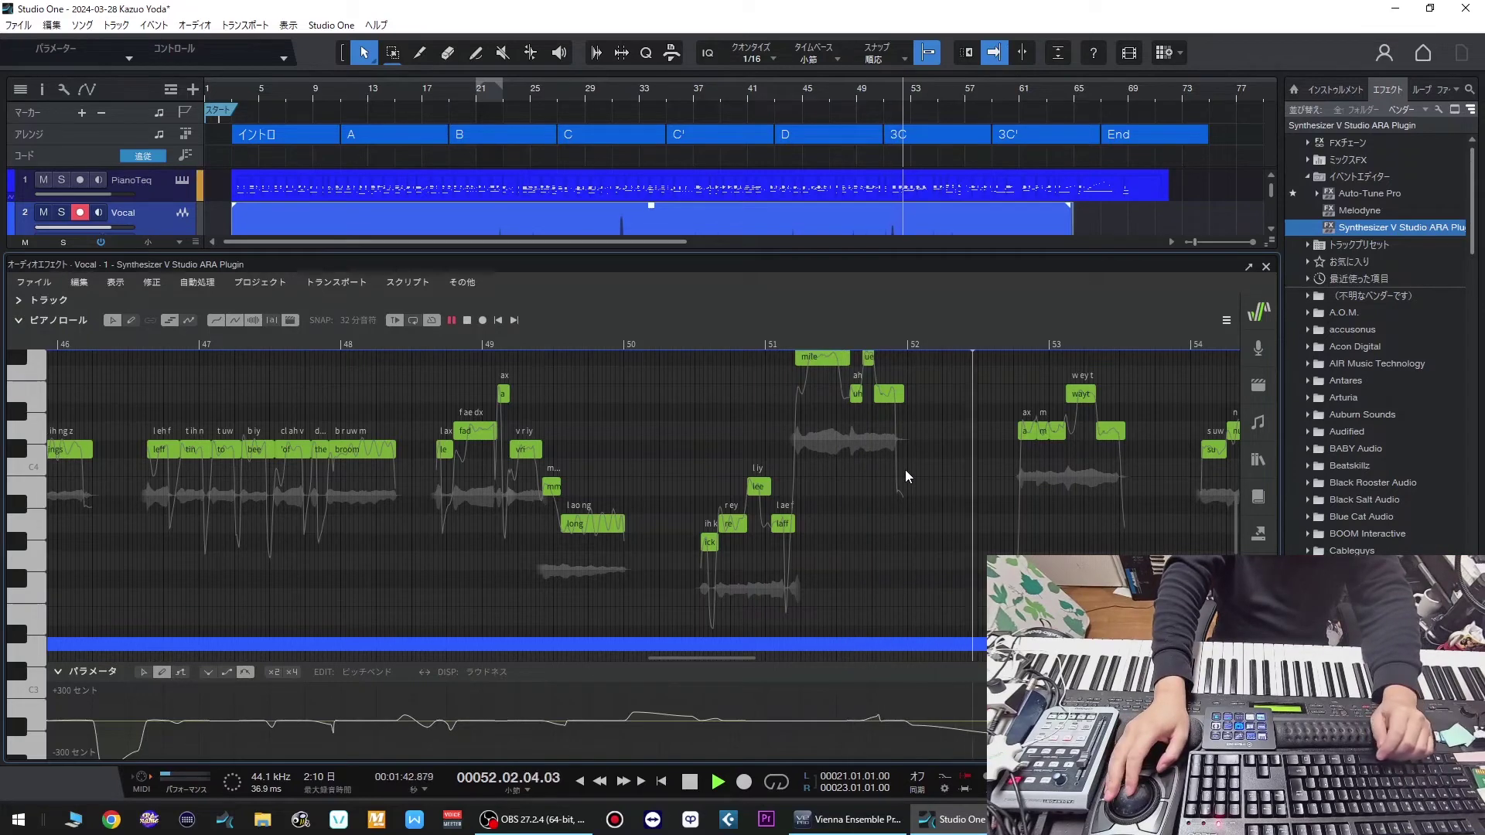
{"action": "scroll", "coordinate": [1018, 481], "scroll_direction": "up", "scroll_amount": 2}
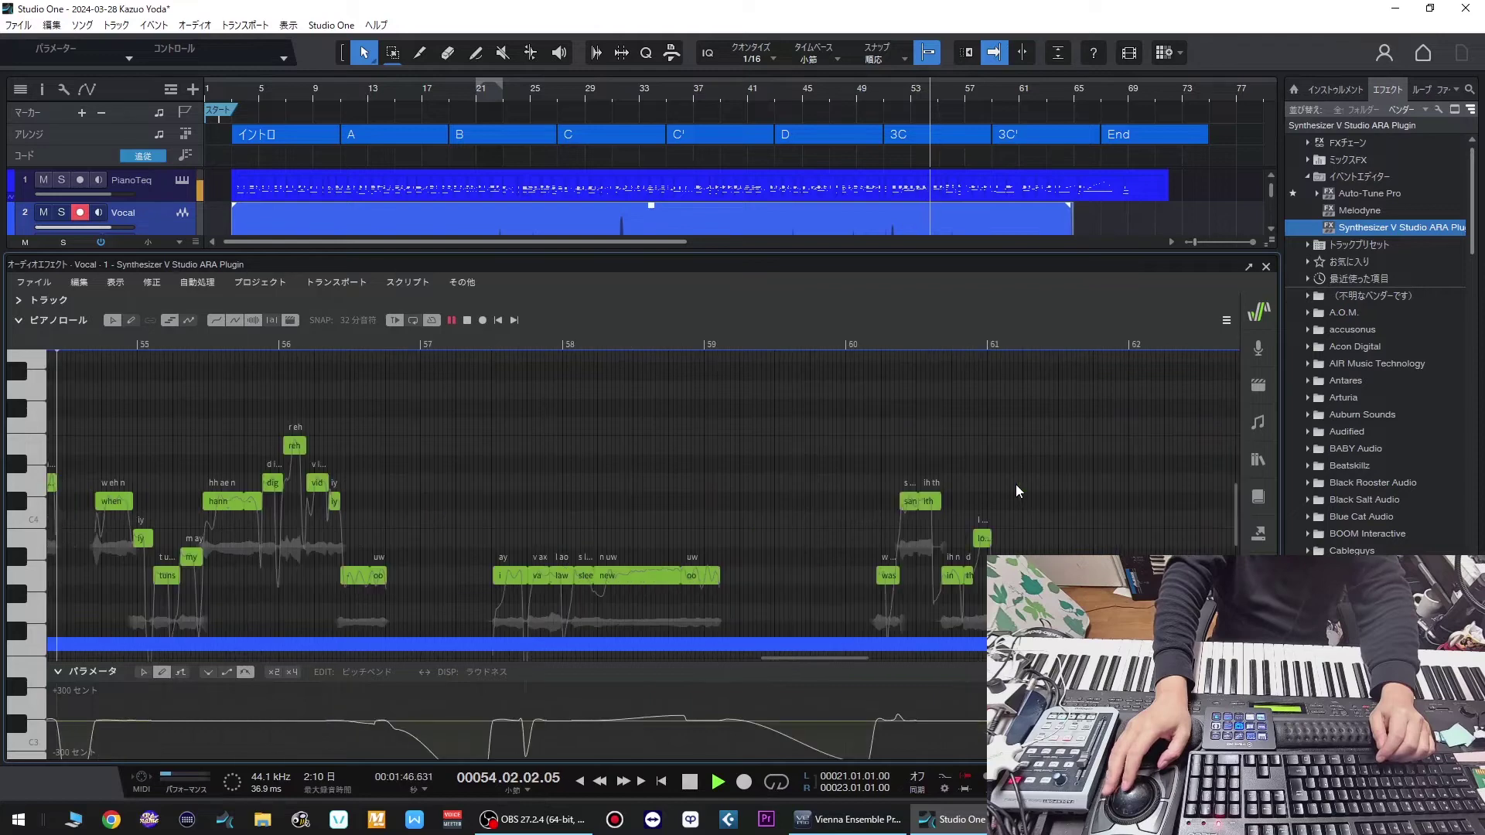
{"action": "scroll", "coordinate": [776, 458], "scroll_direction": "down", "scroll_amount": 2}
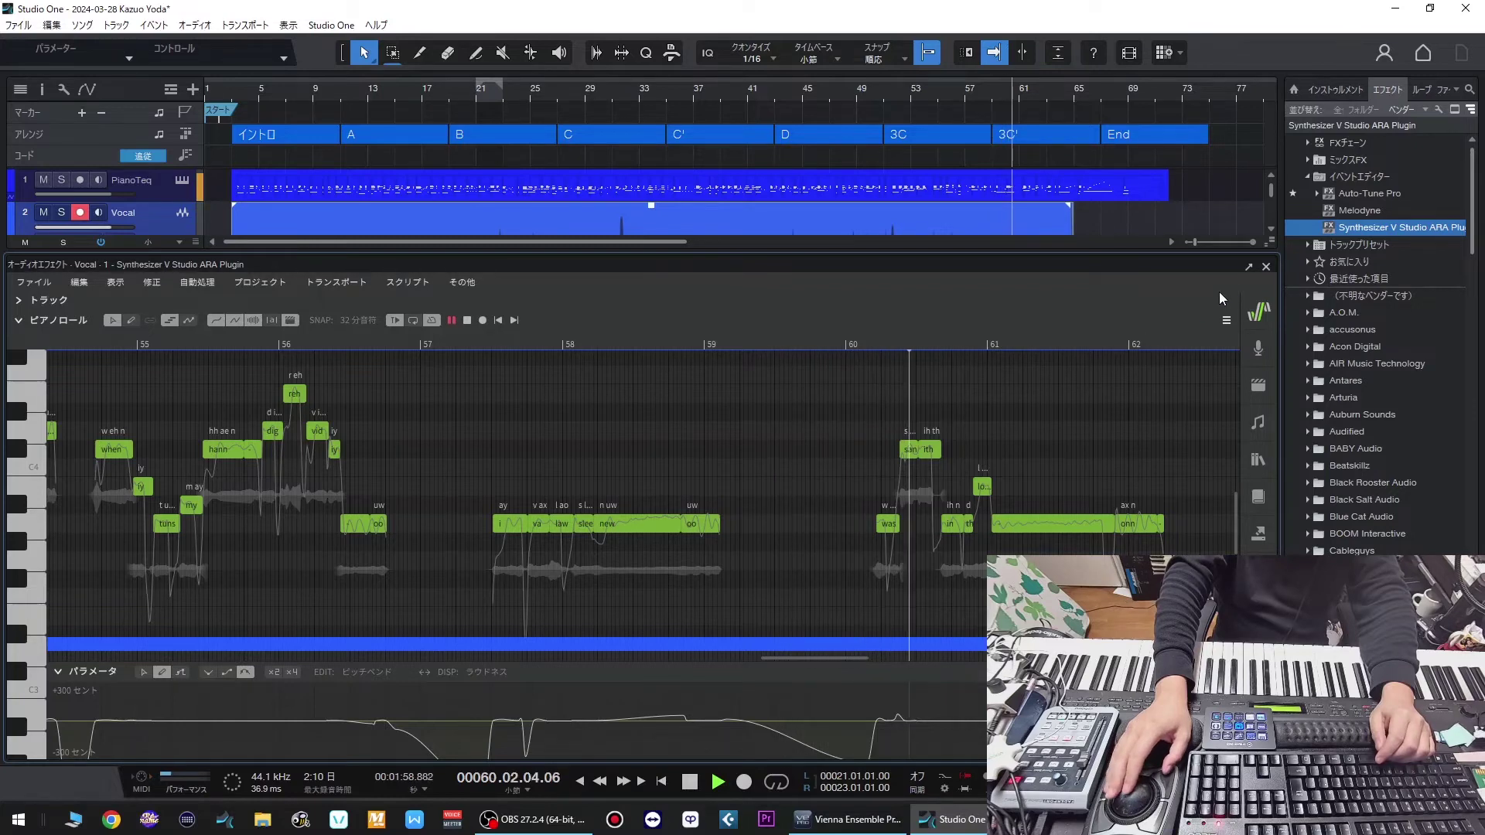
- Open the PianoTeq part's notes around bar 57, show the Dummy 1-1-64 controller lane, and play the passage
{"action": "key", "text": "F2"}
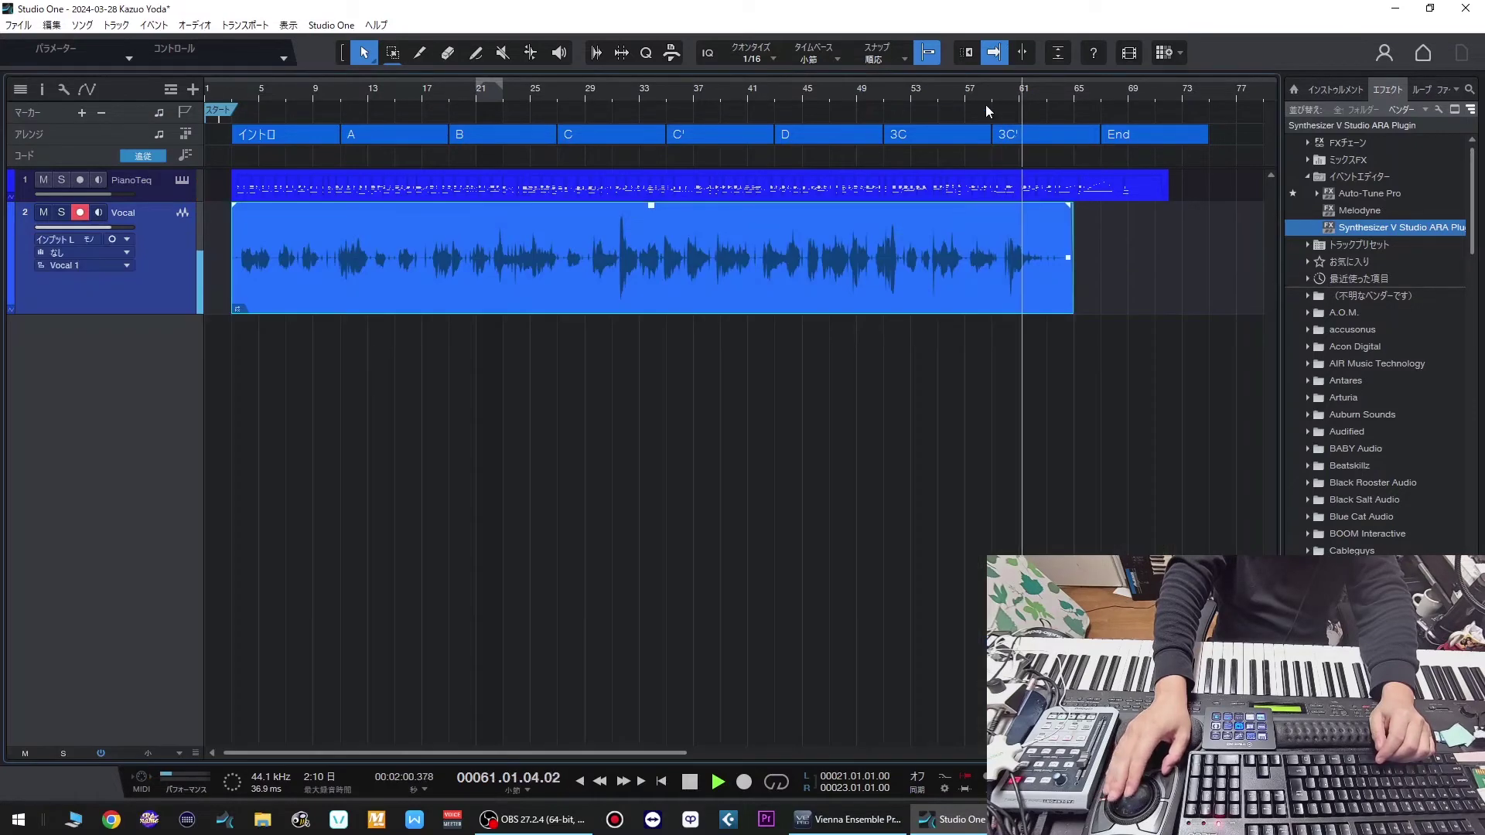
{"action": "left_click", "coordinate": [936, 91]}
{"action": "left_click", "coordinate": [160, 187]}
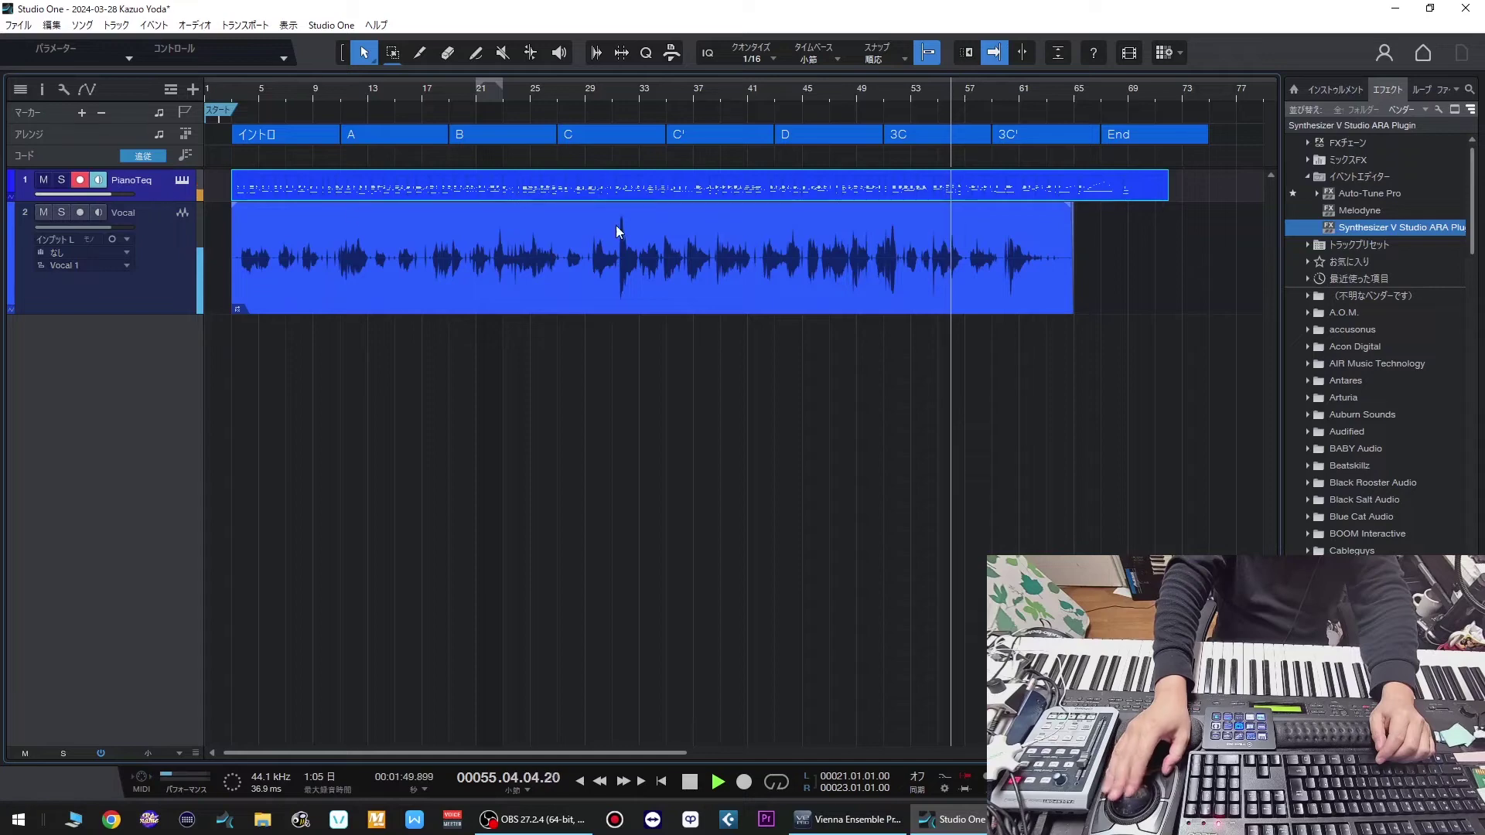
{"action": "double_click", "coordinate": [952, 189]}
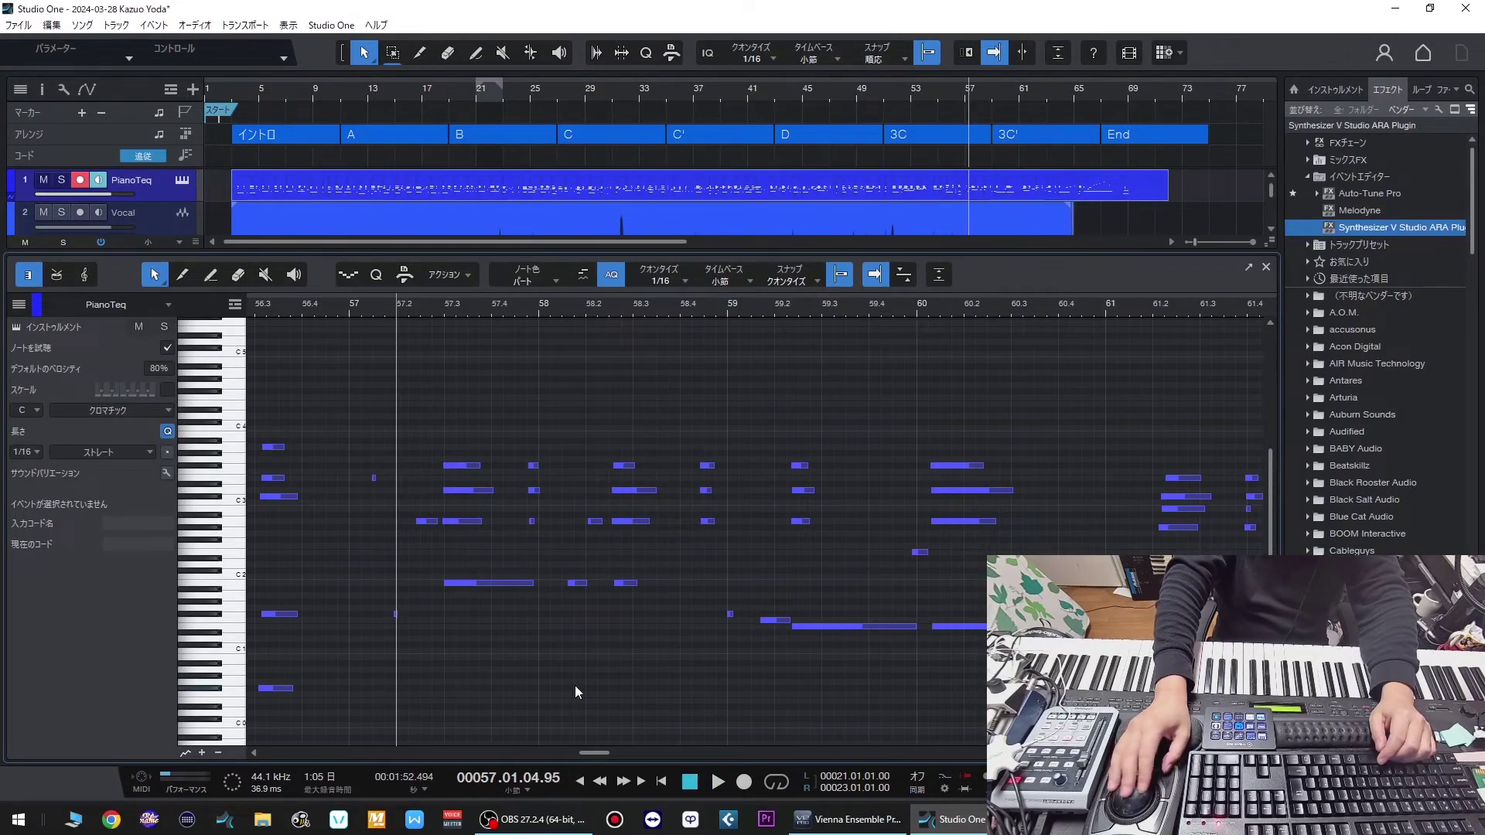
{"action": "left_click", "coordinate": [200, 750]}
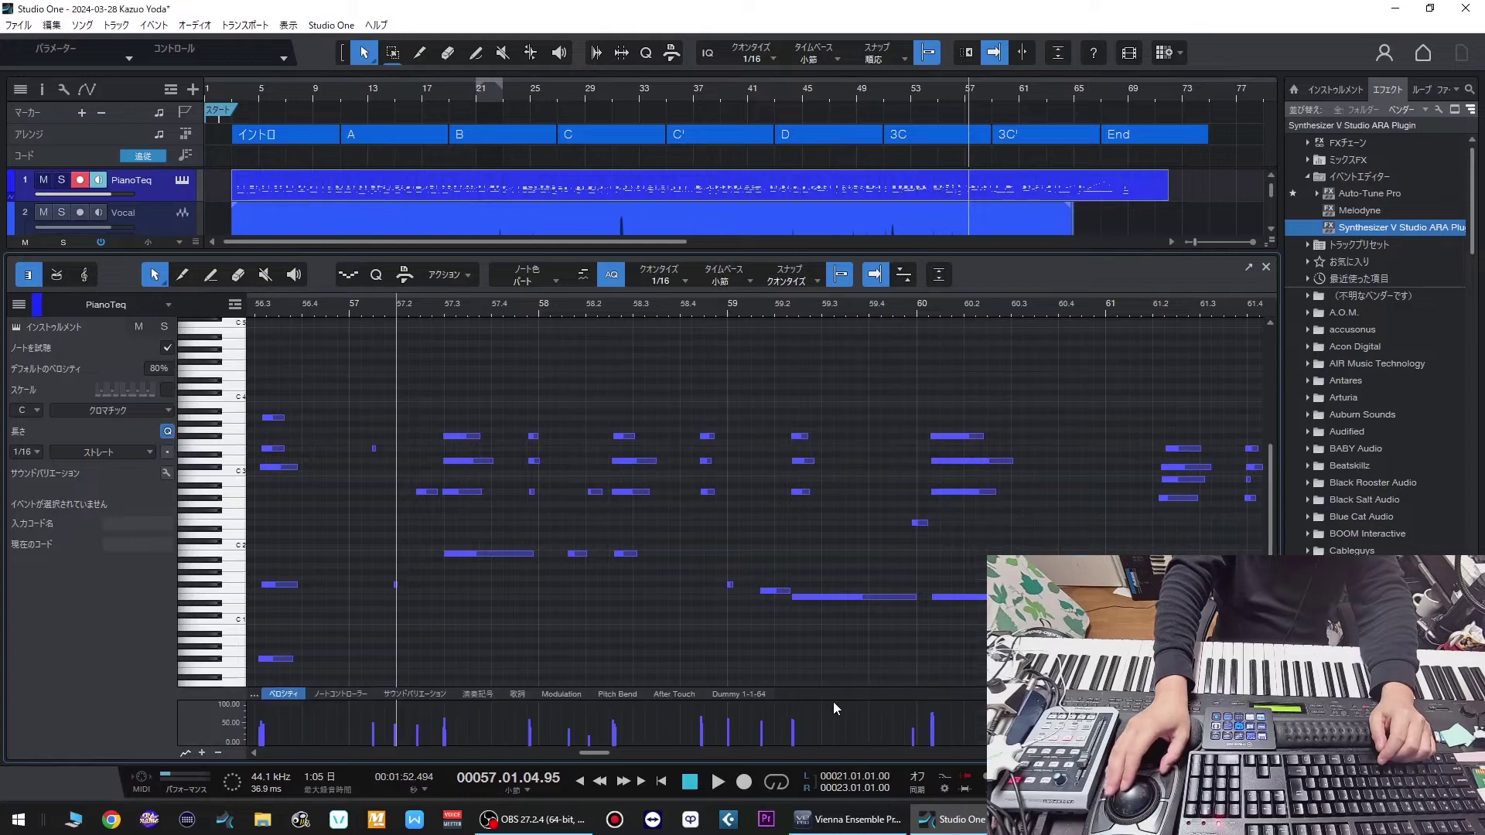
{"action": "left_click", "coordinate": [725, 694]}
{"action": "key", "text": "space"}
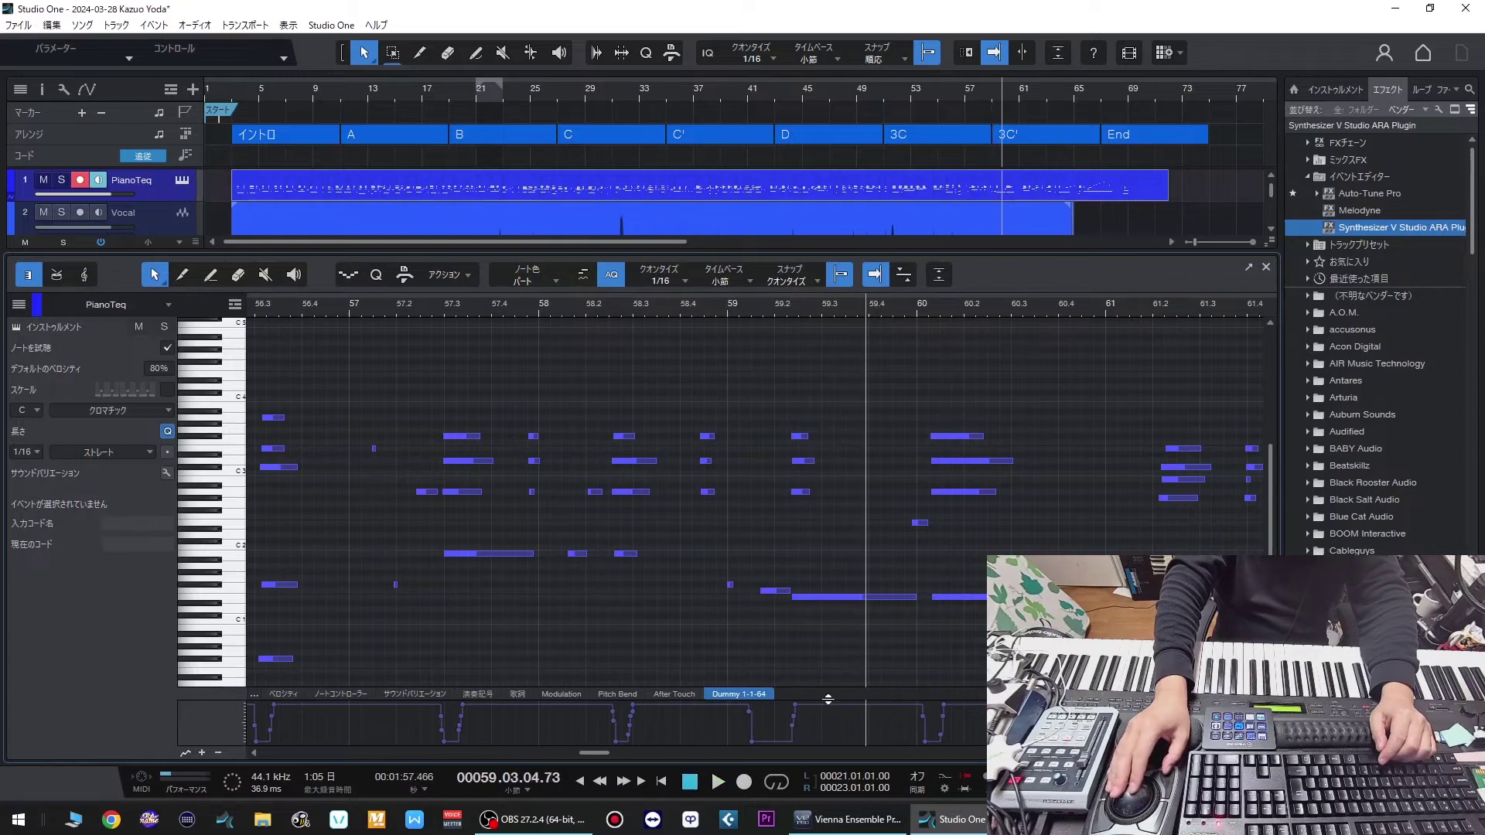
- Shorten the F1 bass note in bar 59 to end at 59.02.02.00 and replay from before it
{"action": "key", "text": "space"}
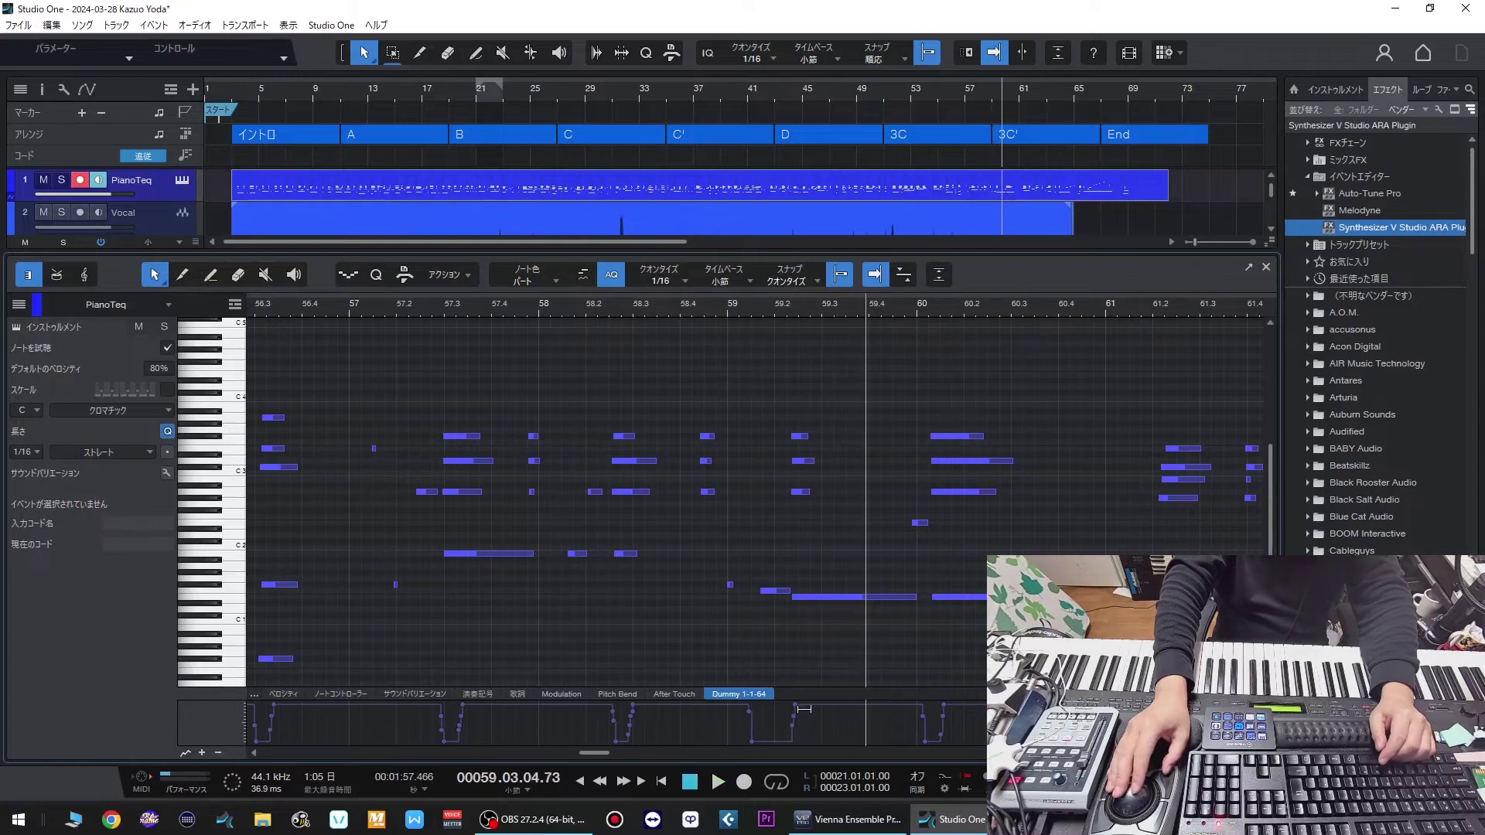
{"action": "left_click", "coordinate": [781, 591]}
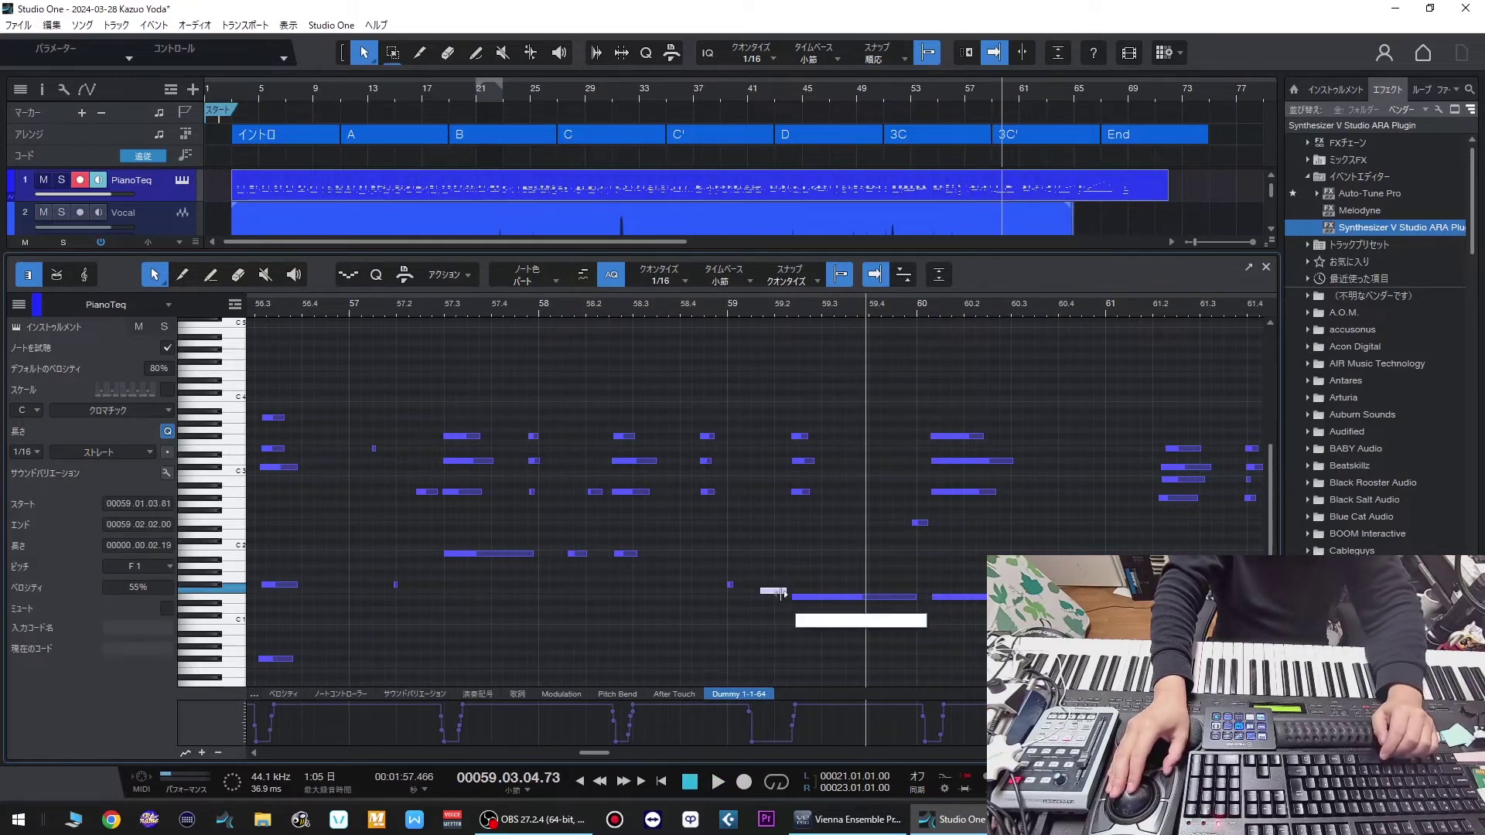
{"action": "left_click", "coordinate": [691, 311]}
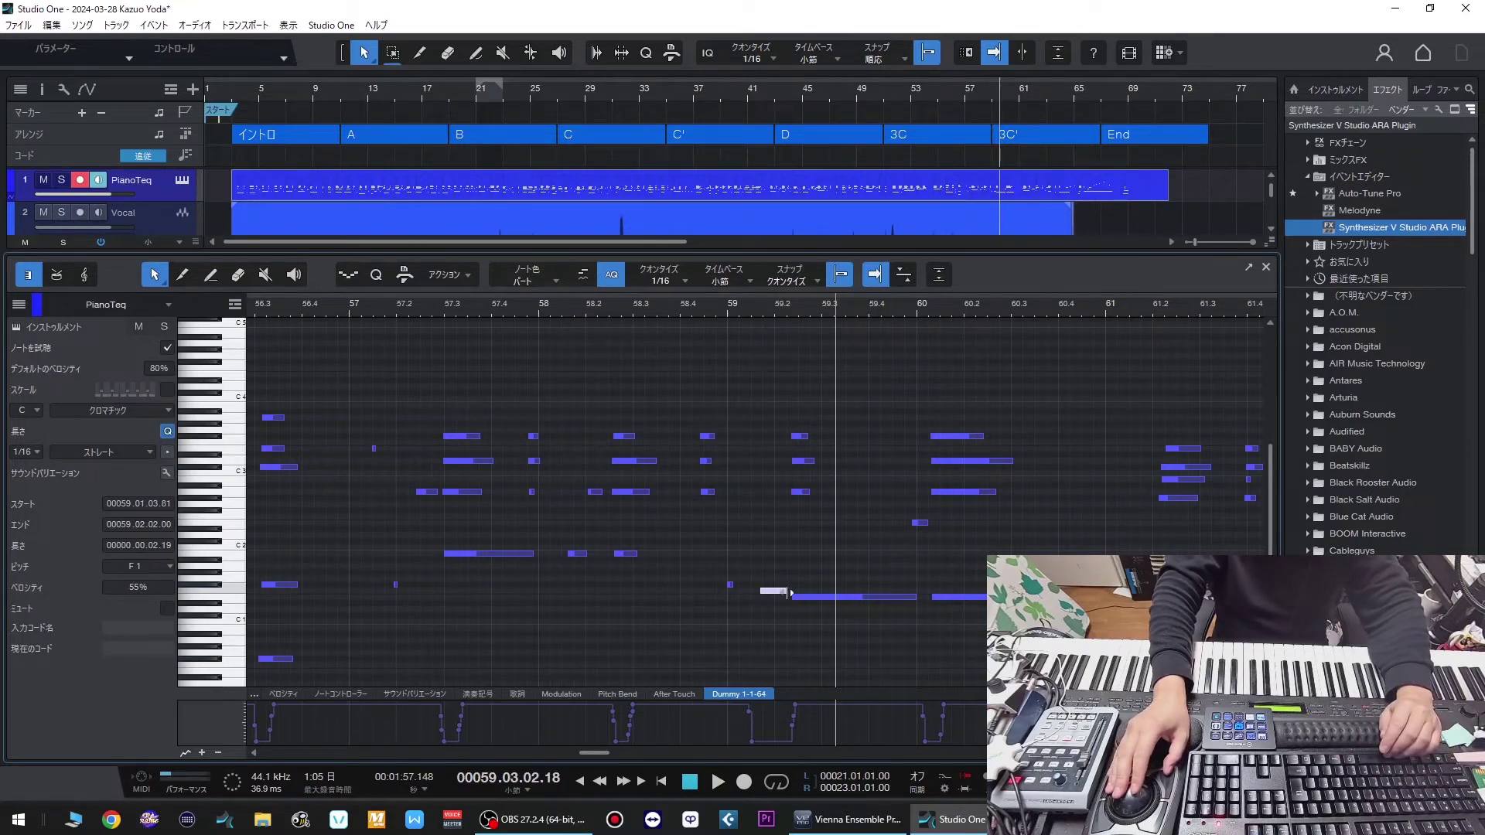
- Try ending the F1 bass note at 59.02.01.00, return its end to 59.02.02.00, and replay
{"action": "left_click_drag", "start_coordinate": [789, 593], "coordinate": [782, 593]}
{"action": "left_click", "coordinate": [671, 307]}
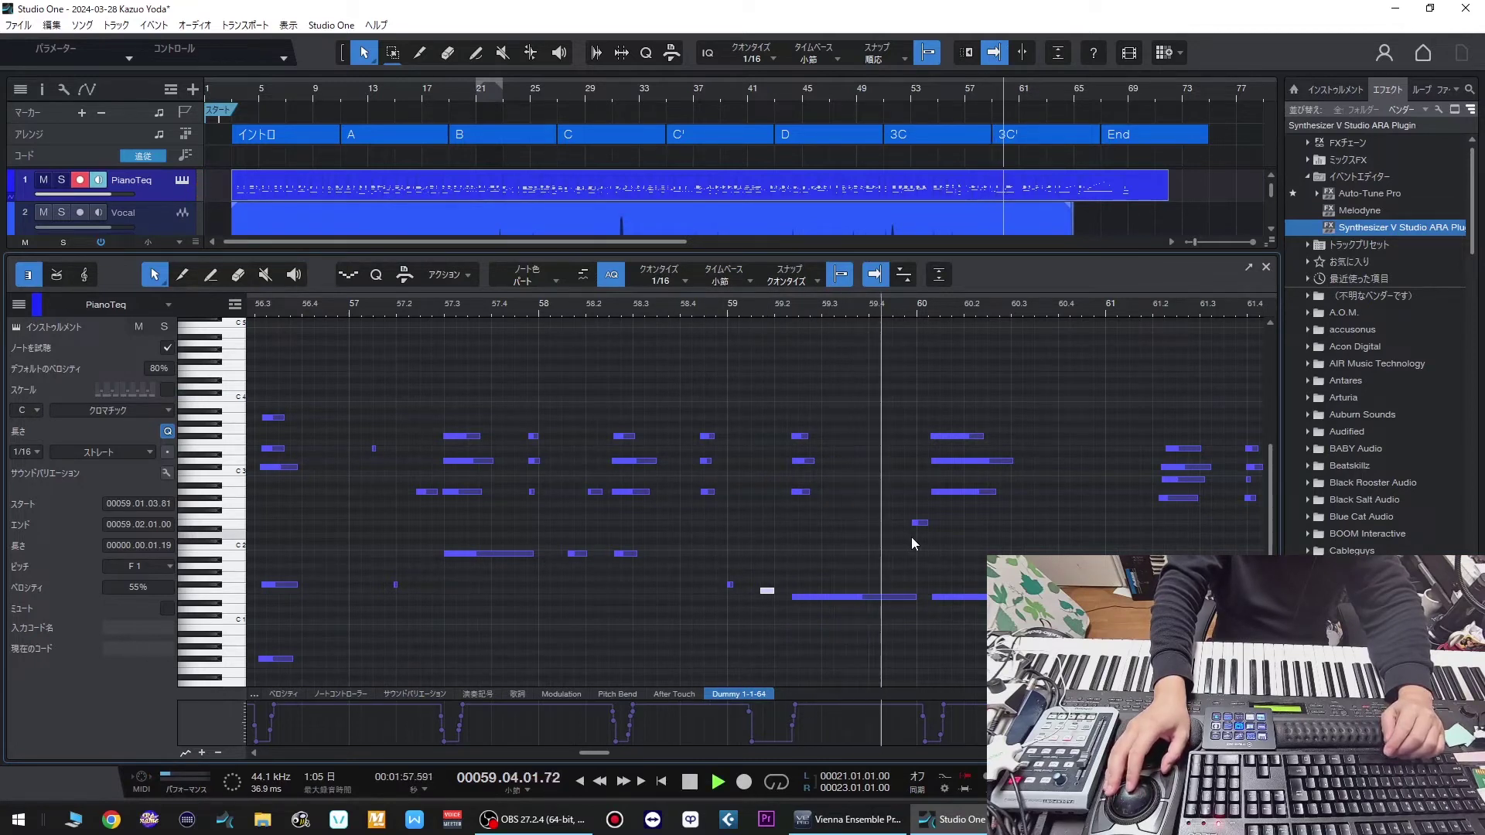
{"action": "key", "text": "space"}
{"action": "left_click_drag", "start_coordinate": [782, 592], "coordinate": [794, 592]}
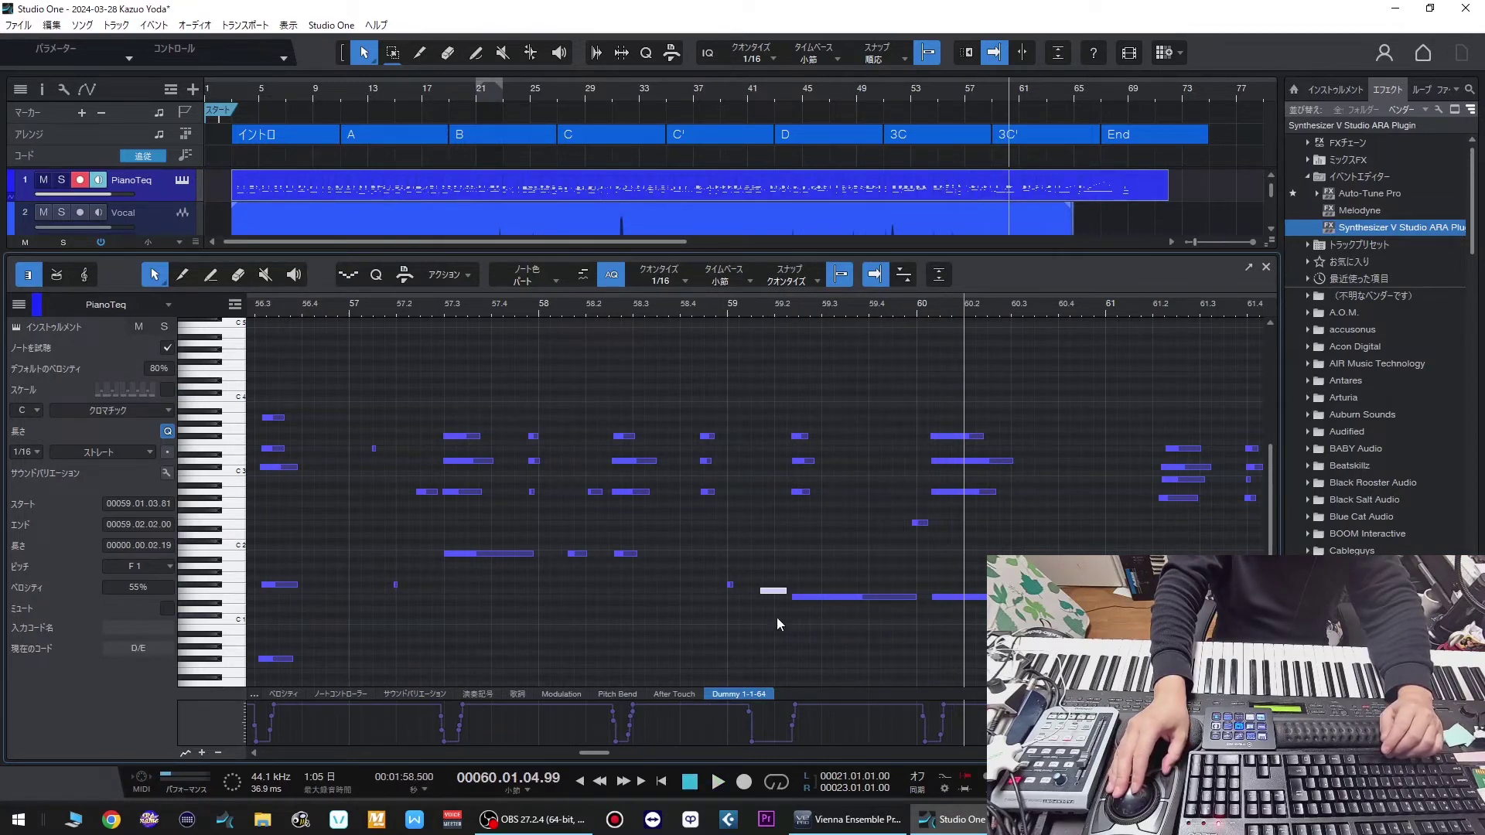
{"action": "key", "text": "space"}
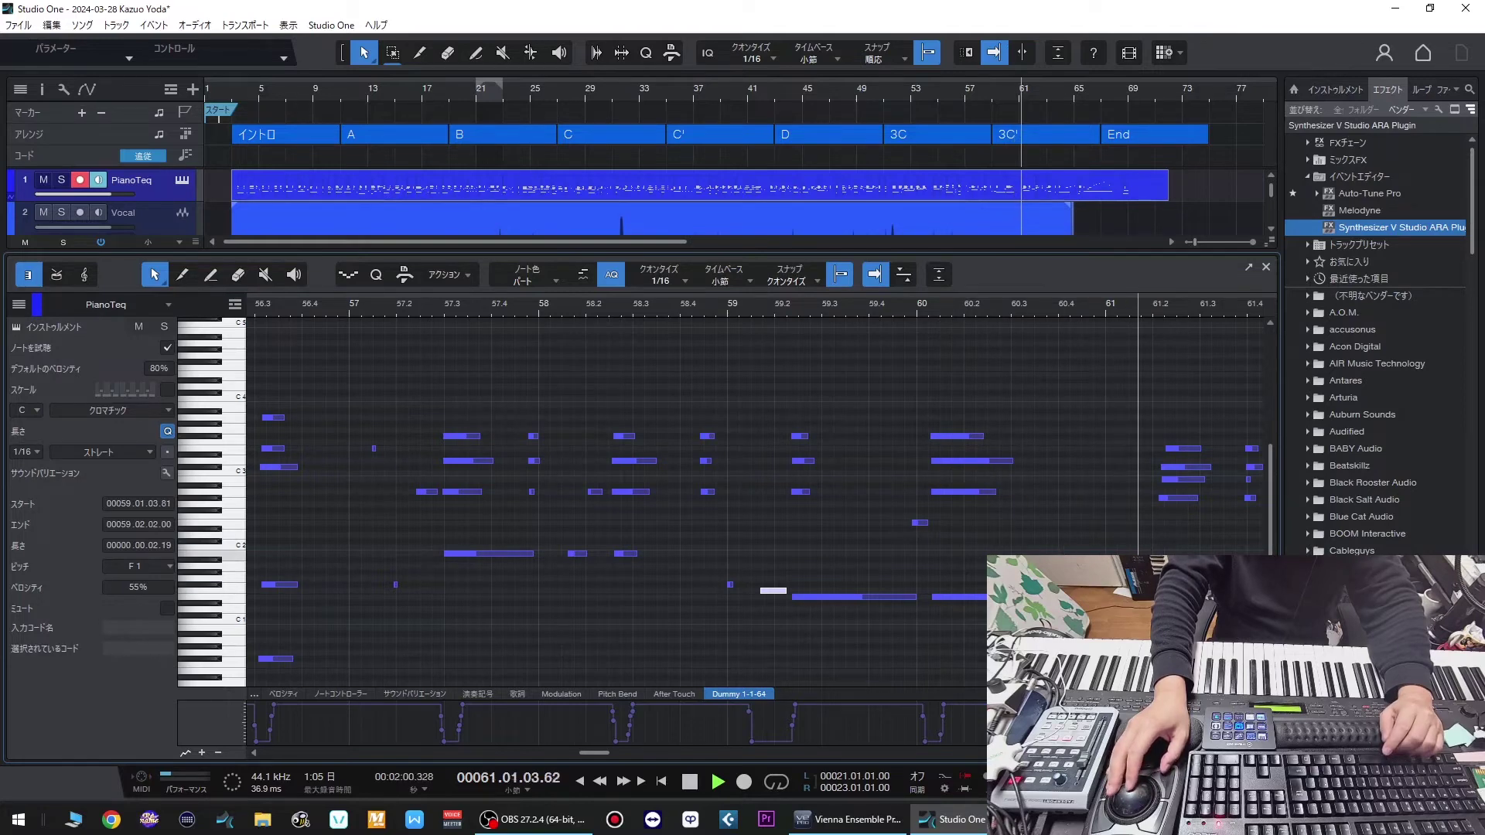
- Save the song, reopen the Vocal event in the Synthesizer V piano roll, and play the closing phrase from bar 57
{"action": "key", "text": "ctrl+s"}
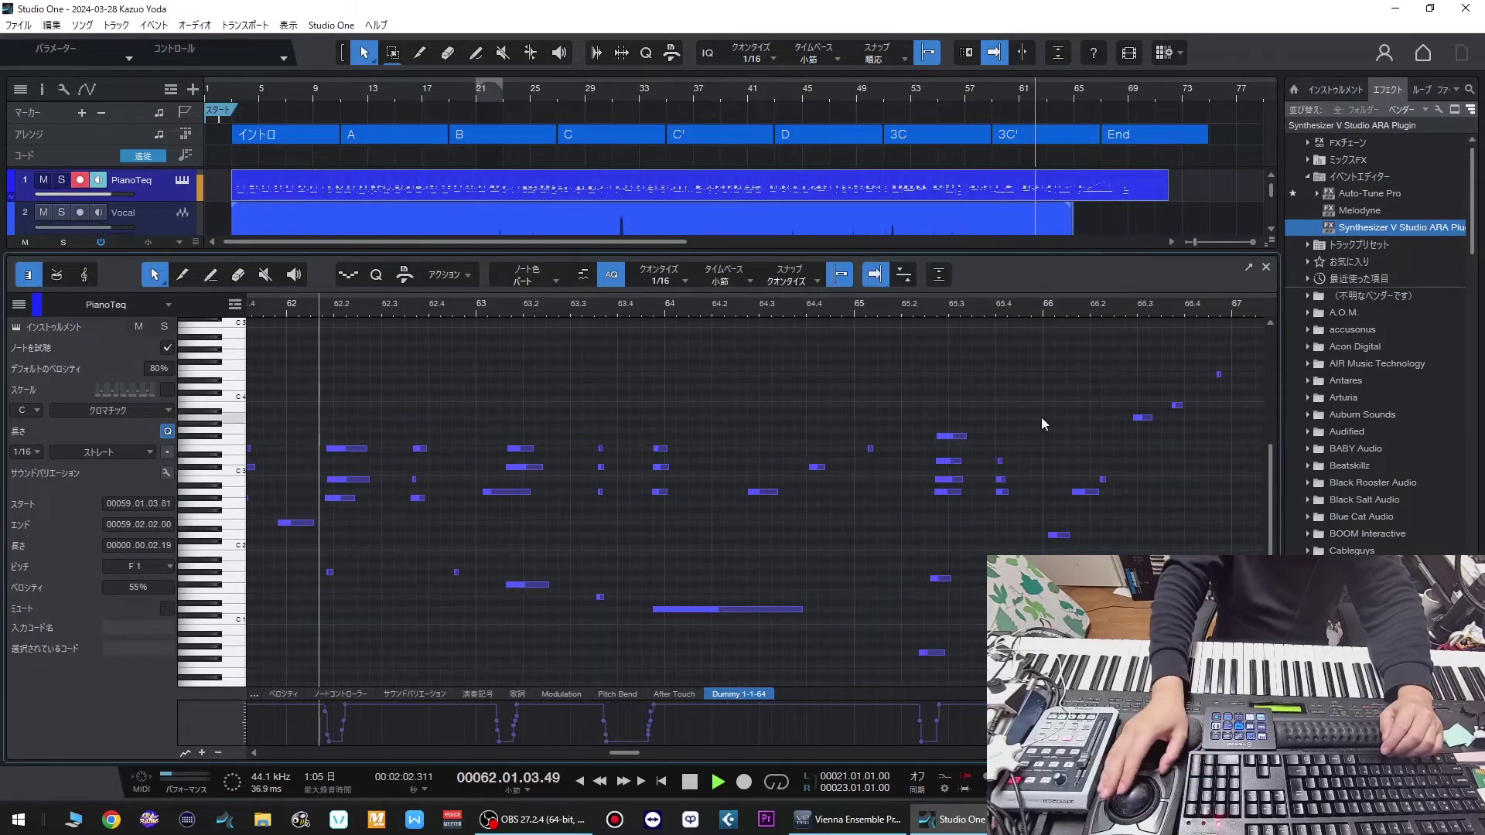
{"action": "key", "text": "F2"}
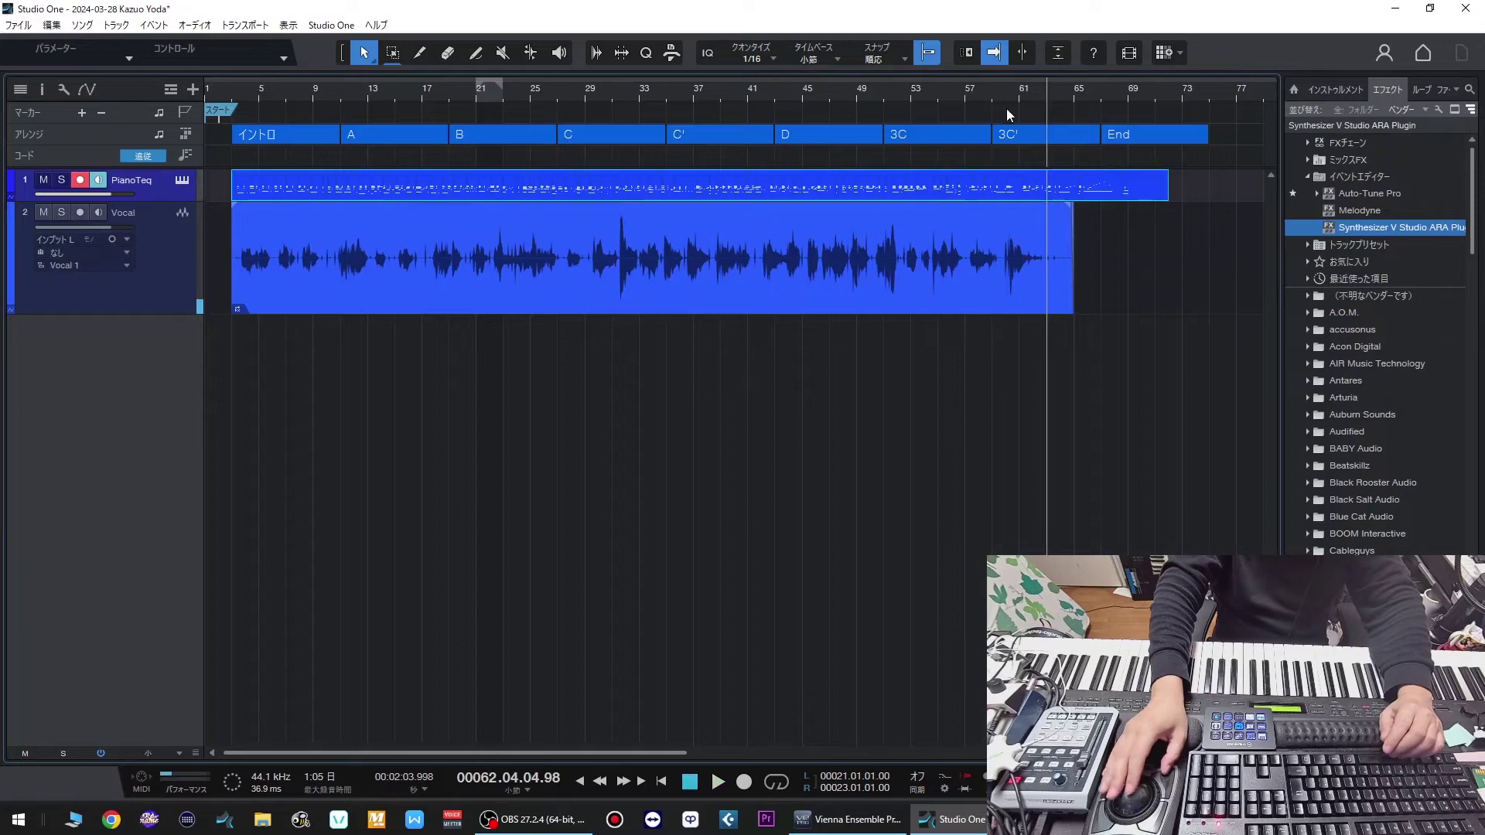
{"action": "key", "text": "space"}
{"action": "left_click", "coordinate": [971, 93]}
{"action": "double_click", "coordinate": [981, 241]}
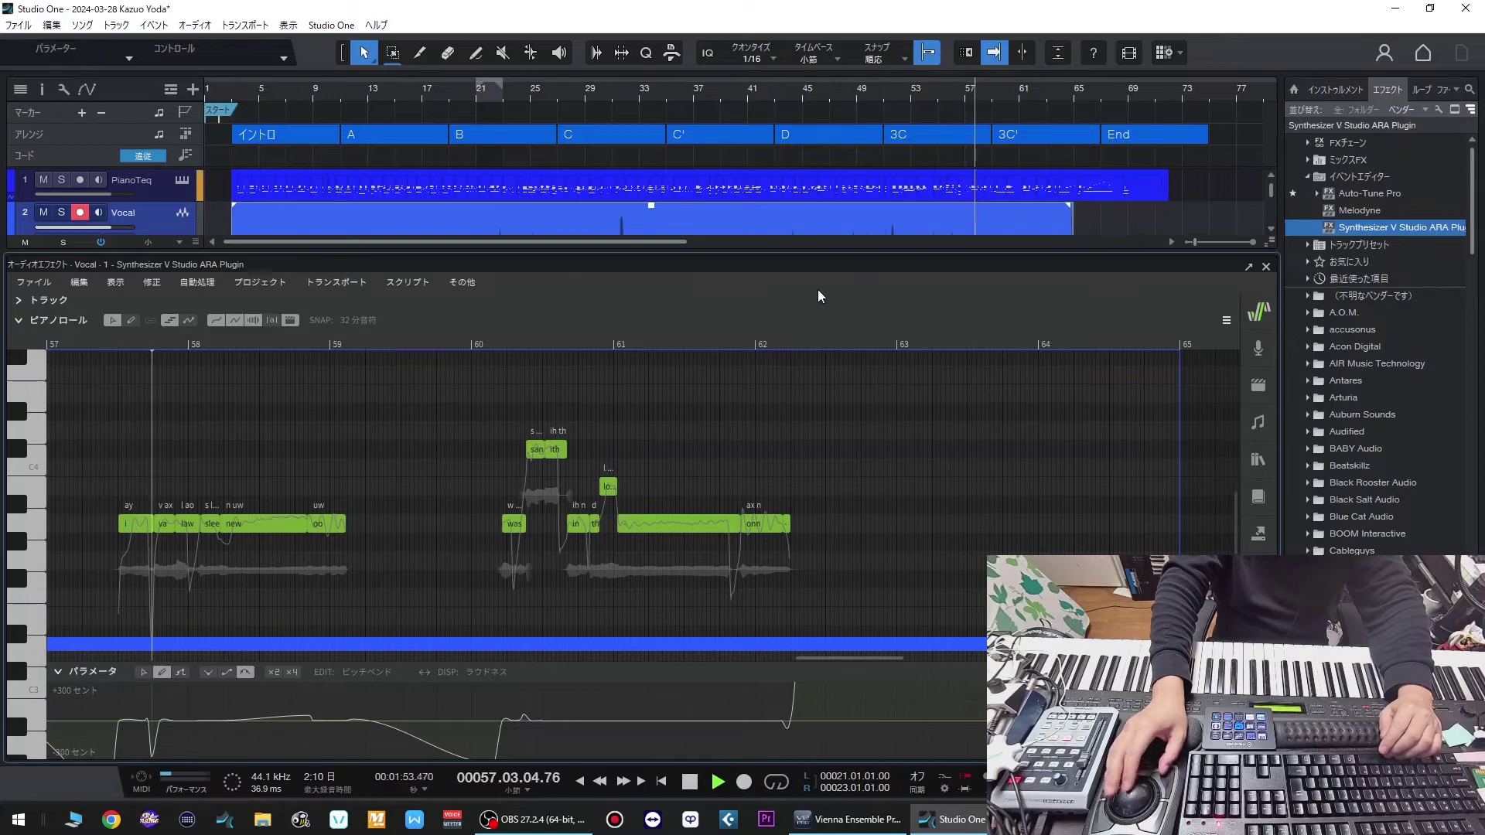
{"action": "scroll", "coordinate": [709, 408], "scroll_direction": "down", "scroll_amount": 2}
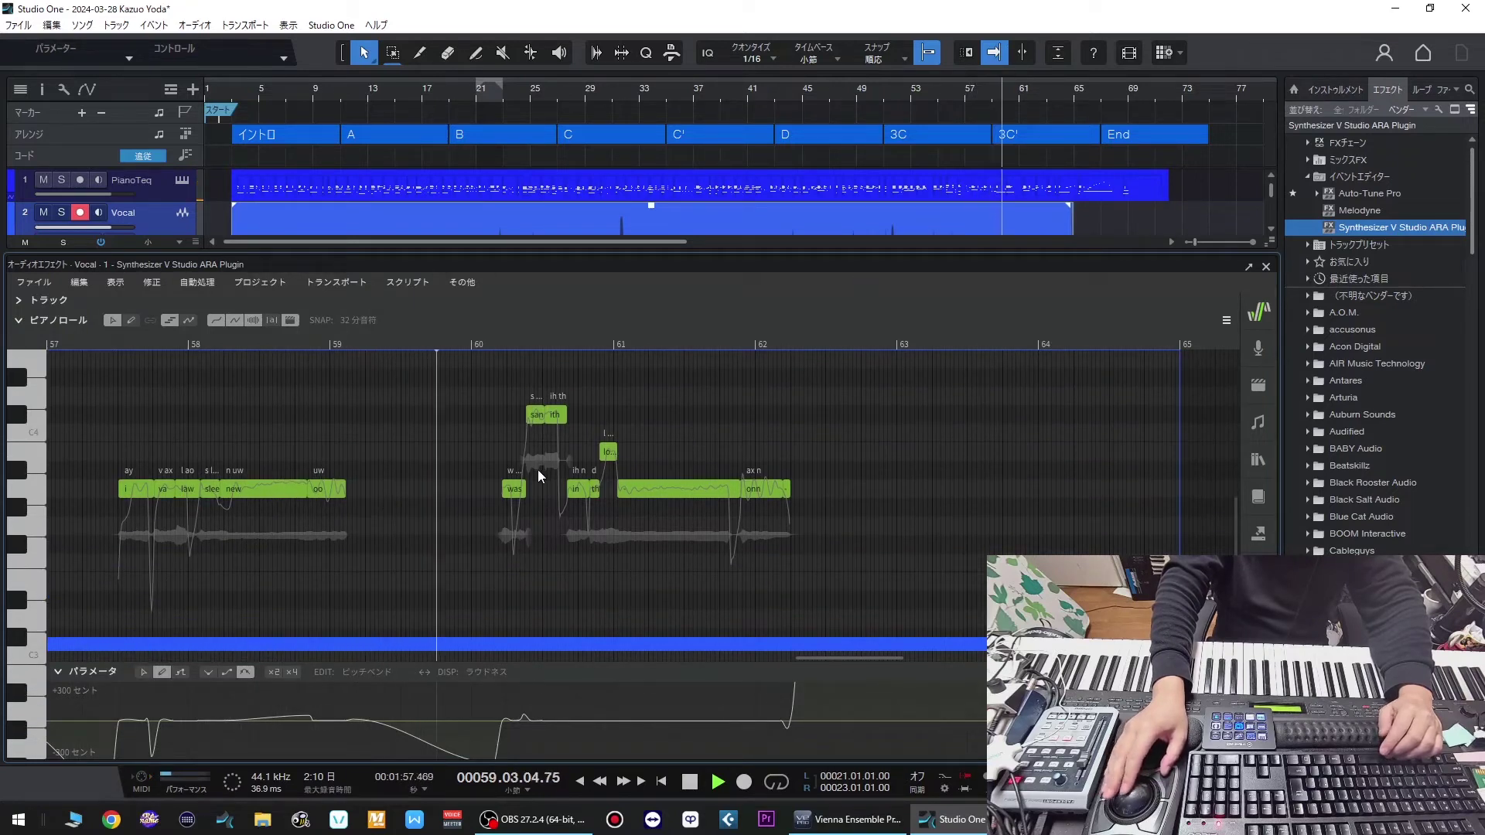
- Reopen the PianoTeq part's notes and play the piano passage from the third beat of bar 58 into bar 59
{"action": "key", "text": "space"}
{"action": "left_click", "coordinate": [285, 344]}
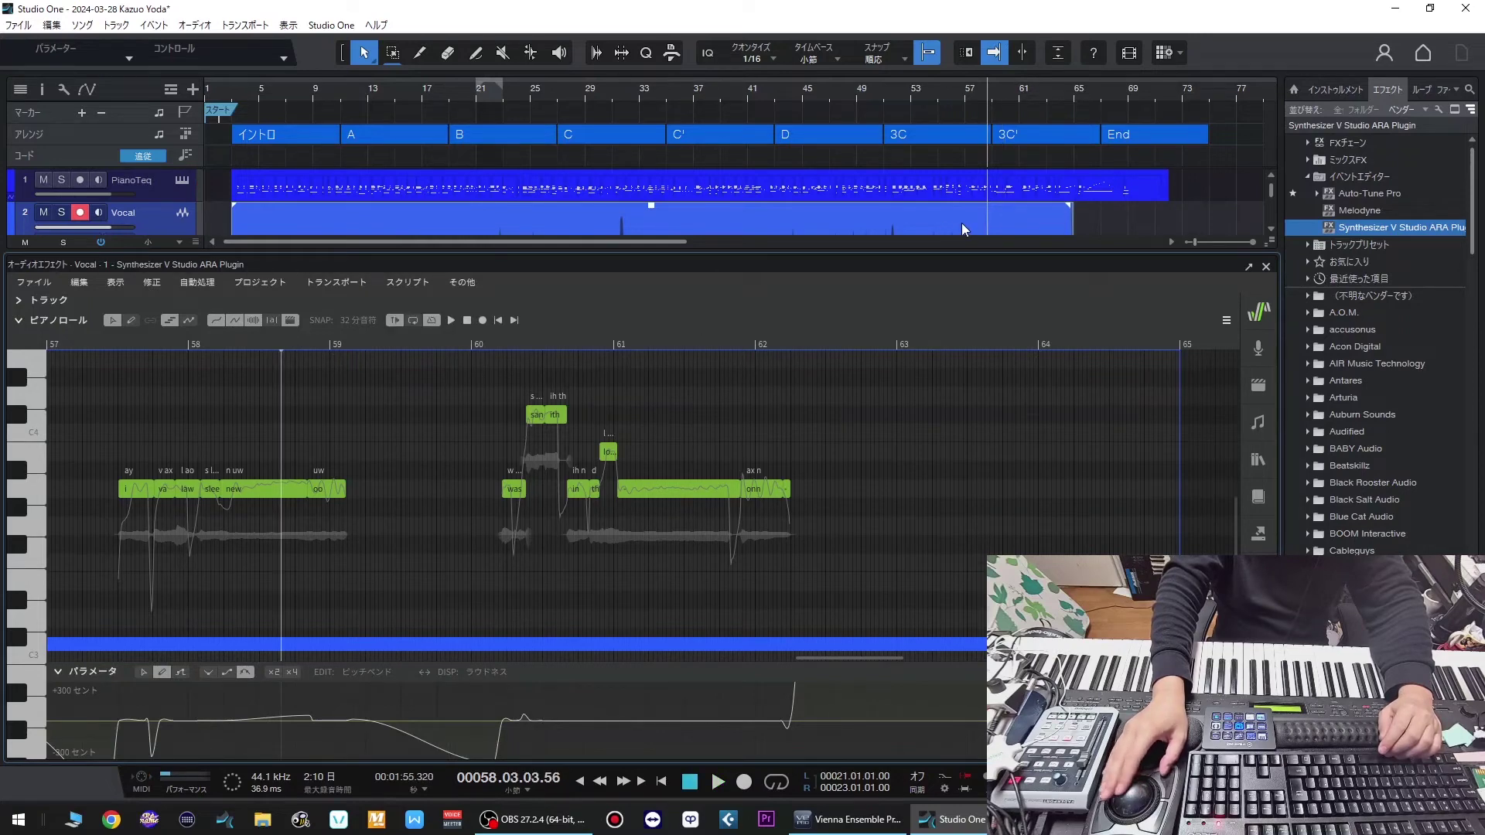
{"action": "left_click", "coordinate": [985, 186]}
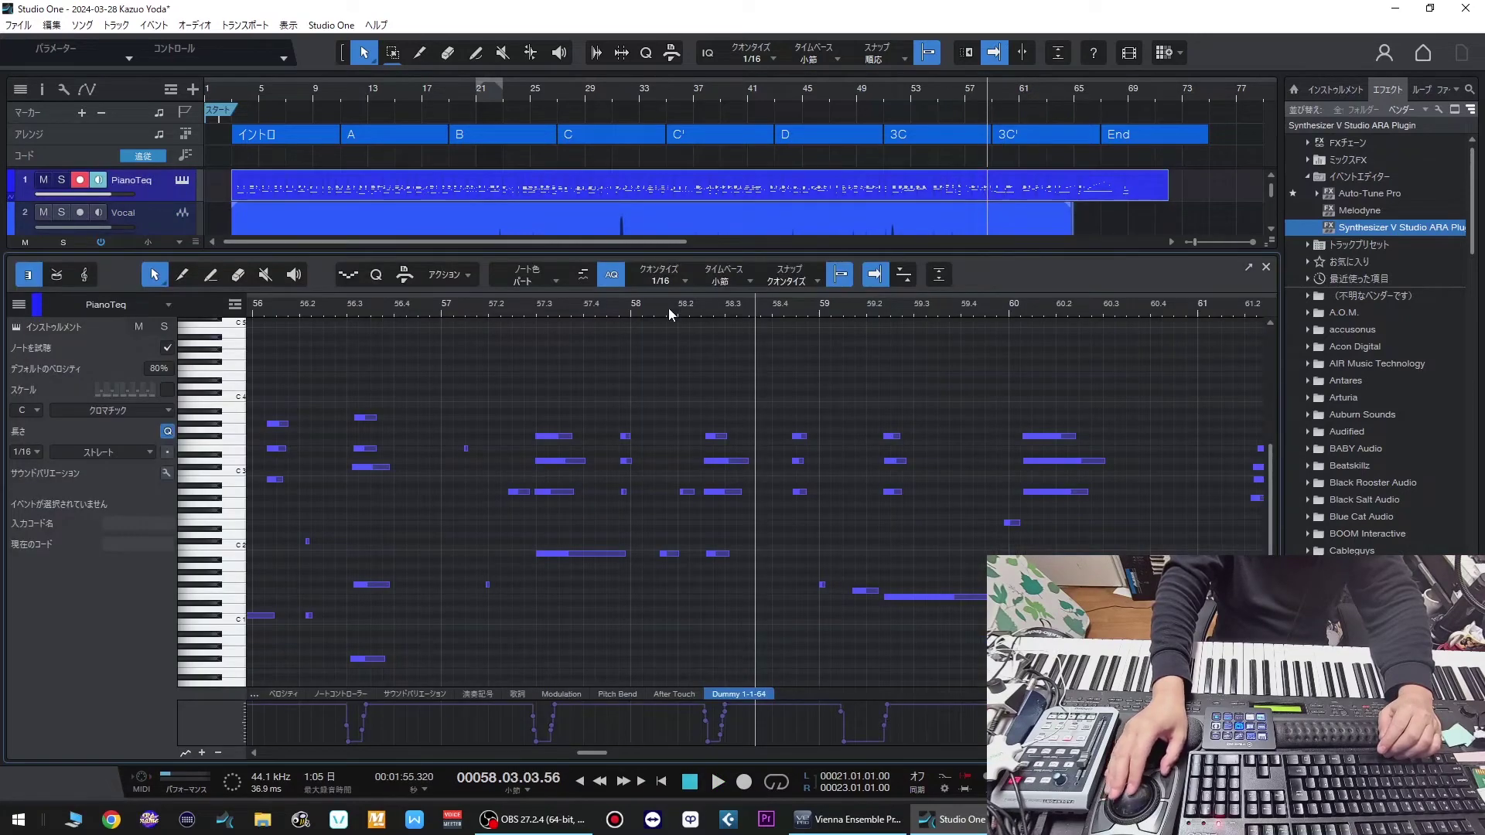
{"action": "key", "text": "space"}
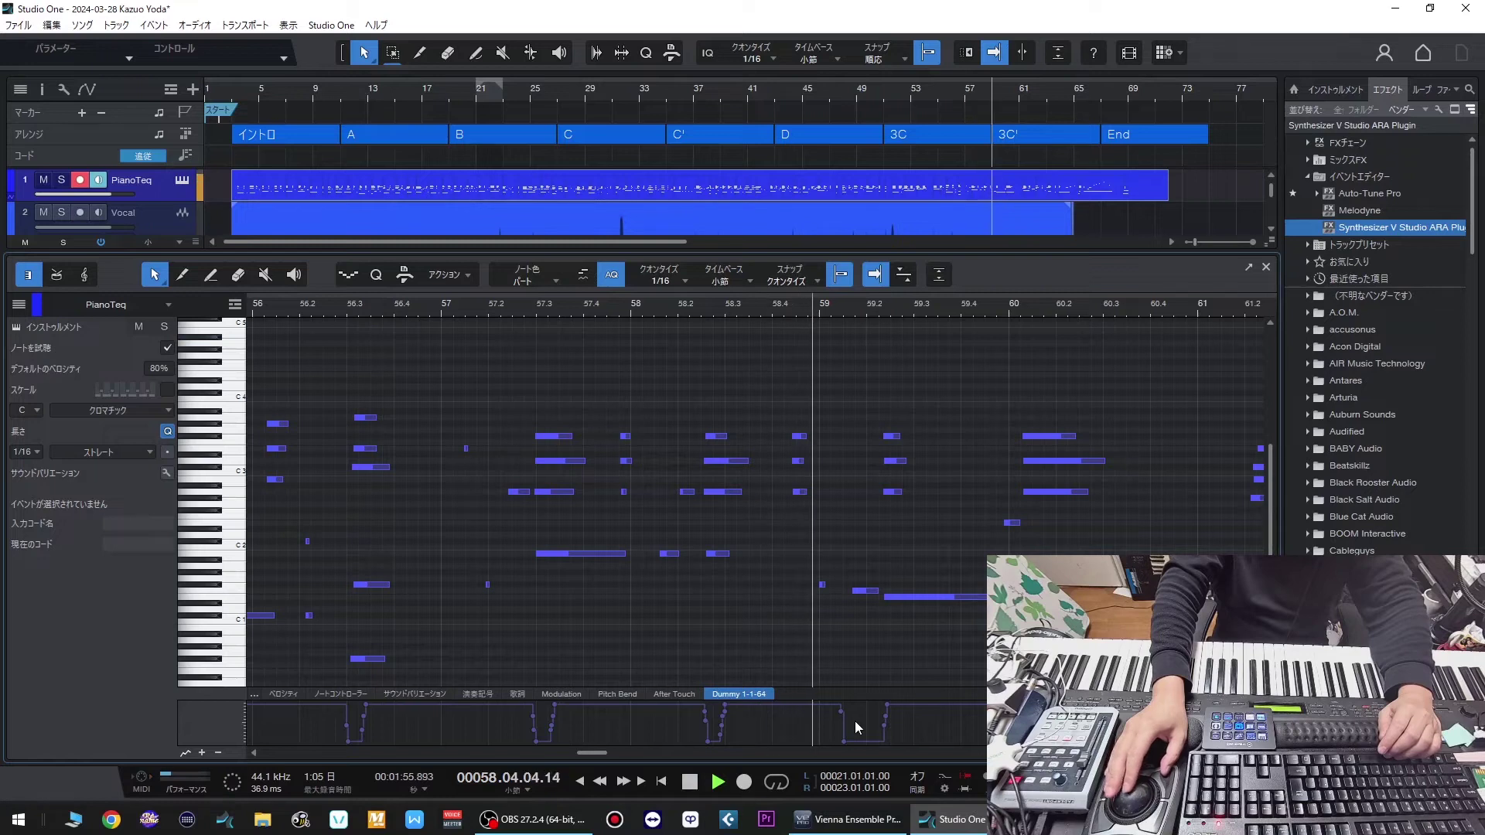
{"action": "key", "text": "space"}
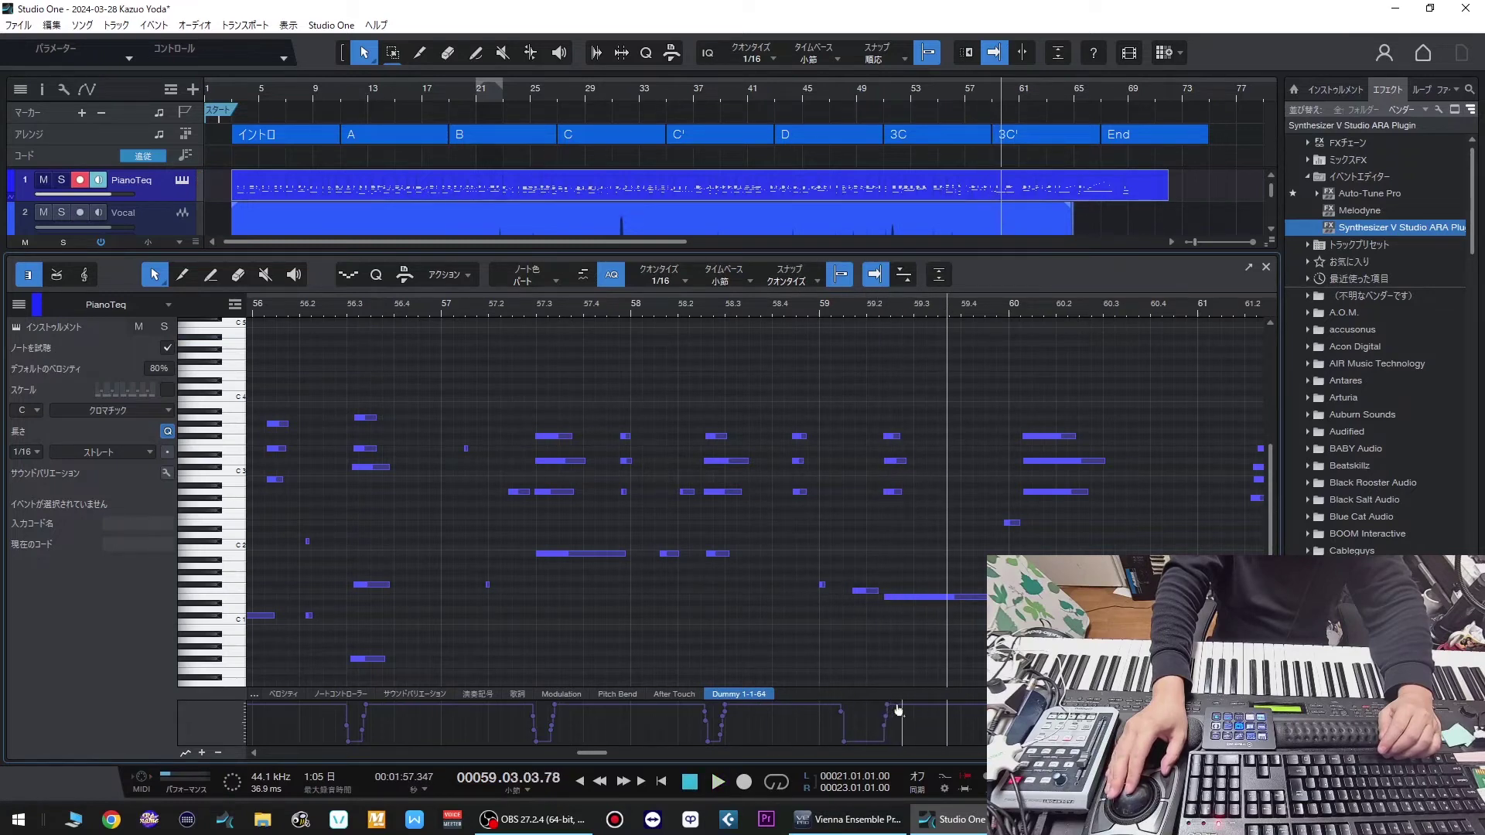
- Lengthen the three upper chord notes in bar 59 until A2 ends at 59.03.03.00, delay the following Dummy 1-1-64 rise to 59.2.4, and replay
{"action": "left_click_drag", "start_coordinate": [879, 403], "coordinate": [948, 543]}
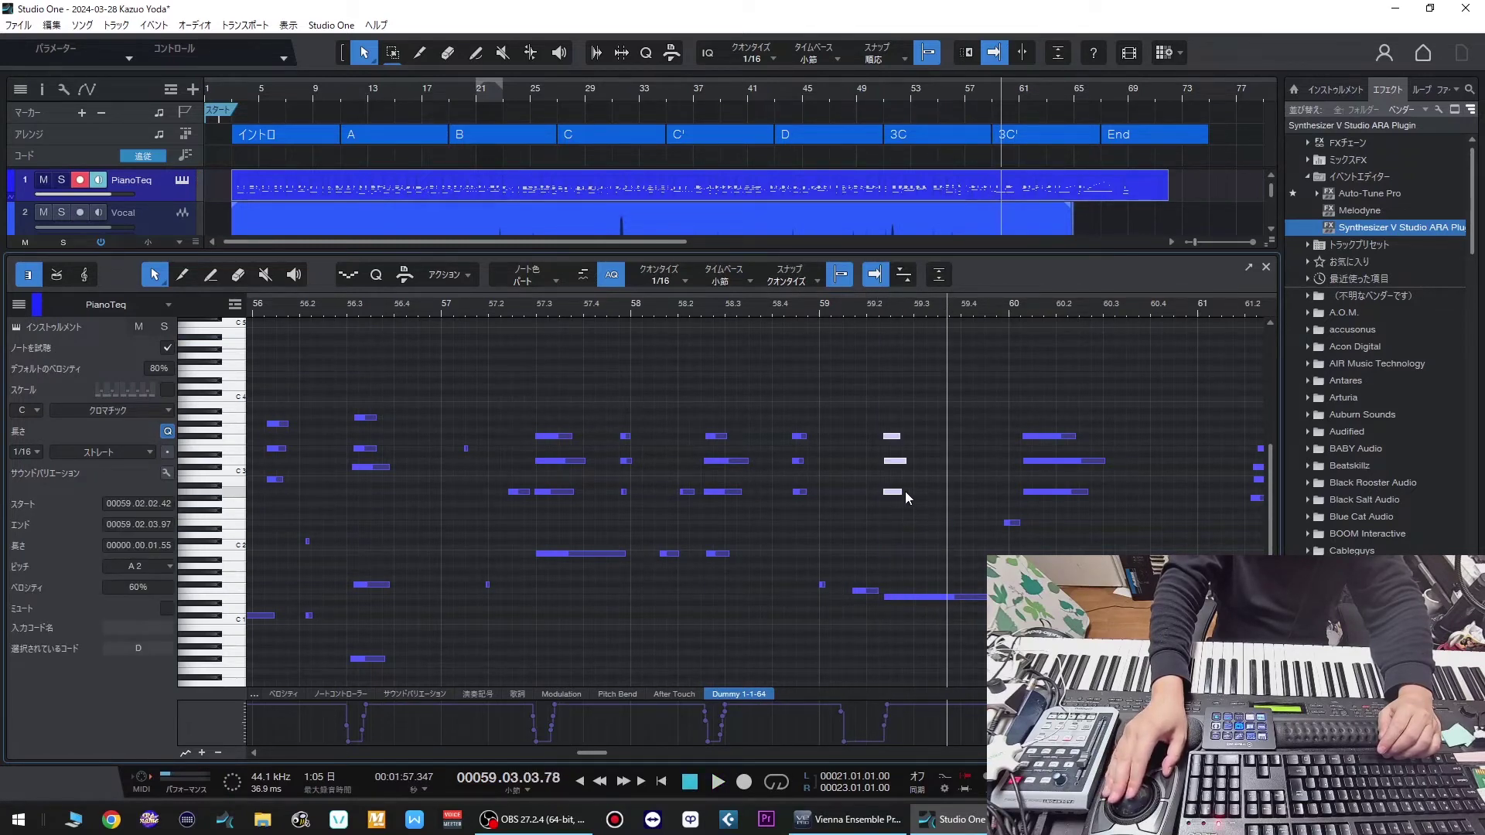
{"action": "left_click_drag", "start_coordinate": [903, 491], "coordinate": [937, 495]}
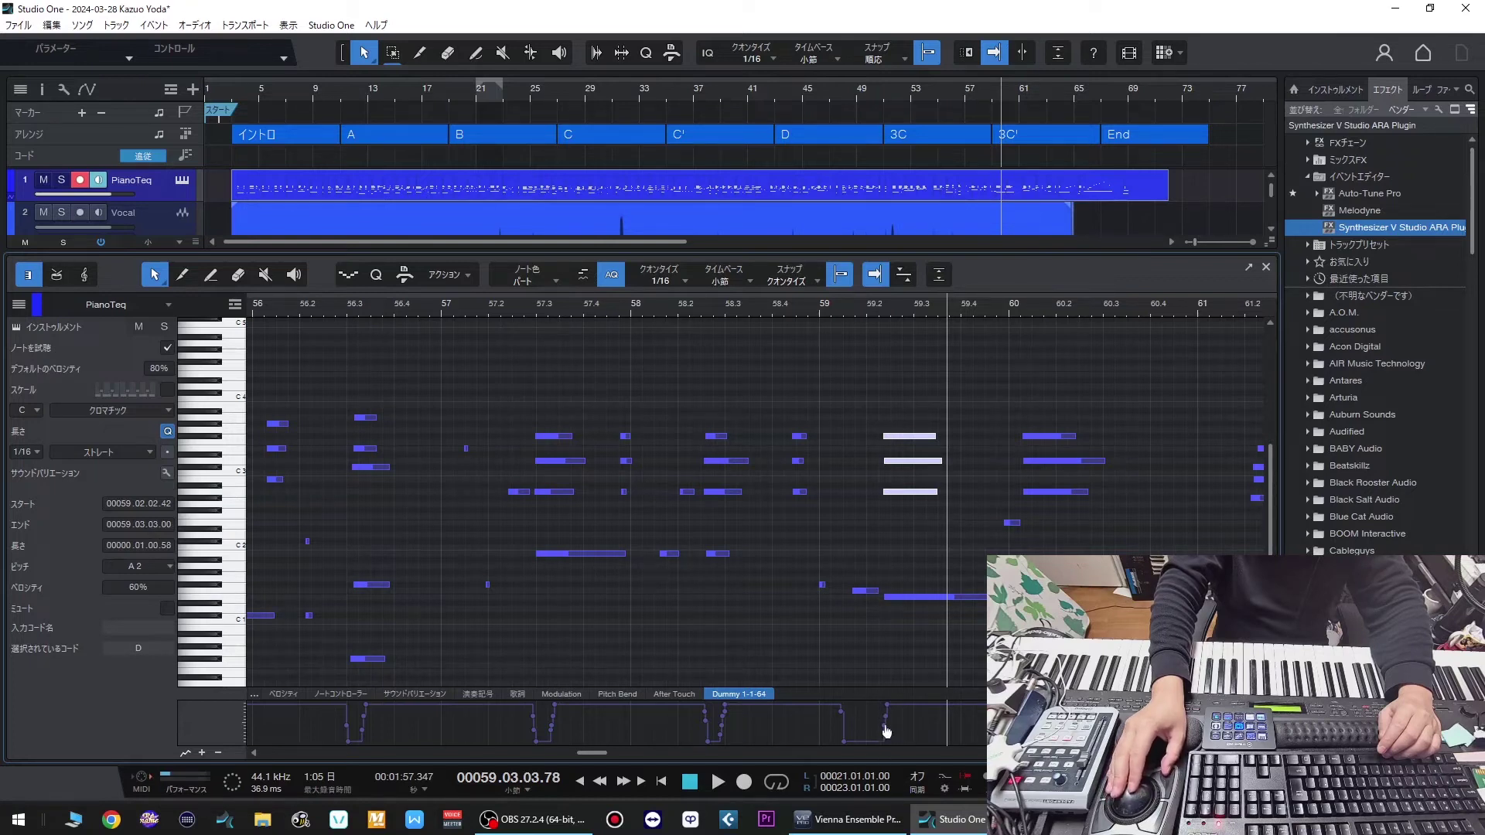
{"action": "left_click_drag", "start_coordinate": [885, 728], "coordinate": [895, 749]}
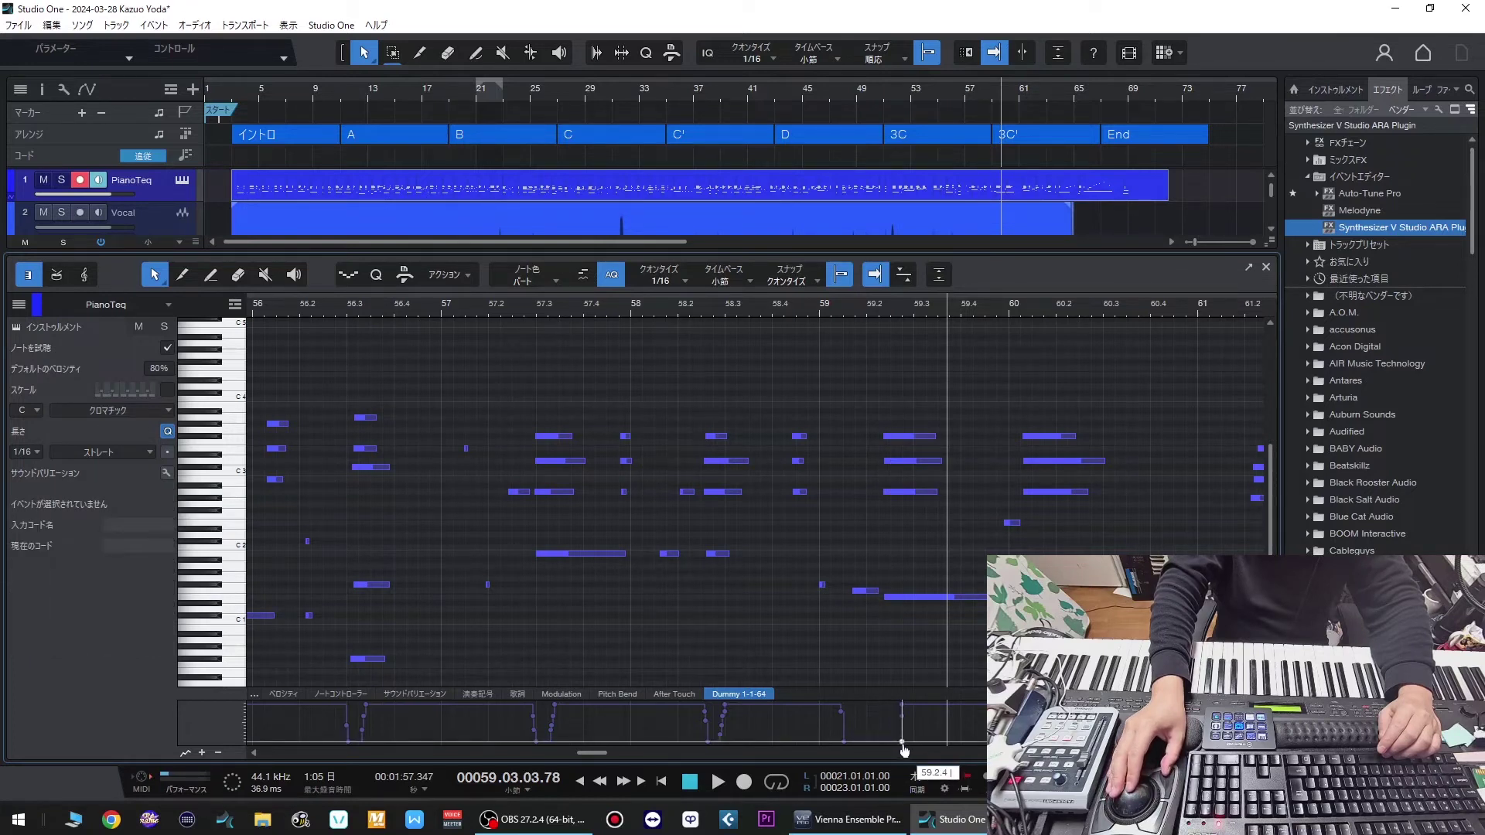
{"action": "left_click", "coordinate": [771, 309]}
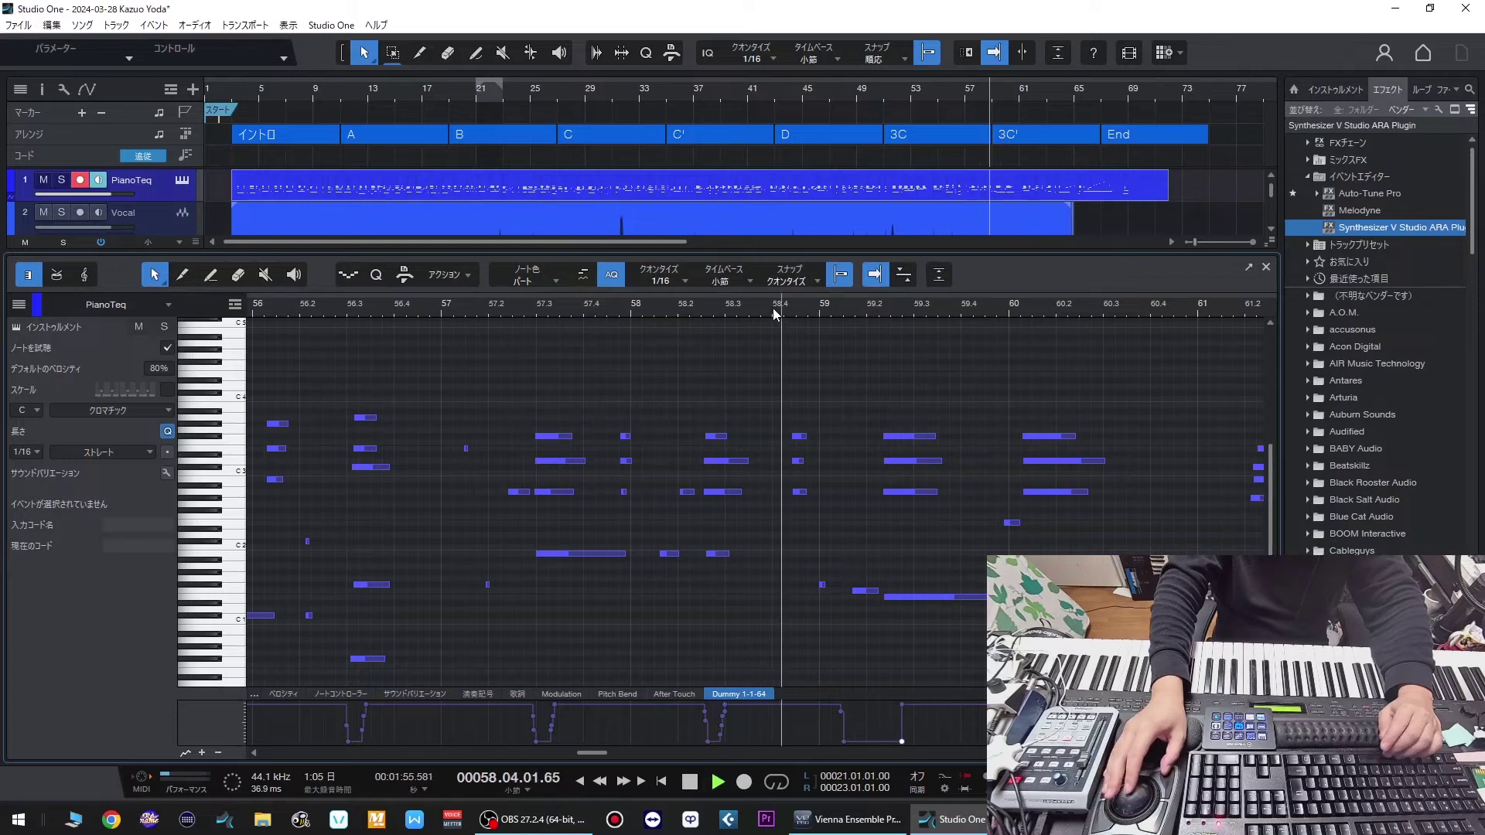
{"action": "key", "text": "space"}
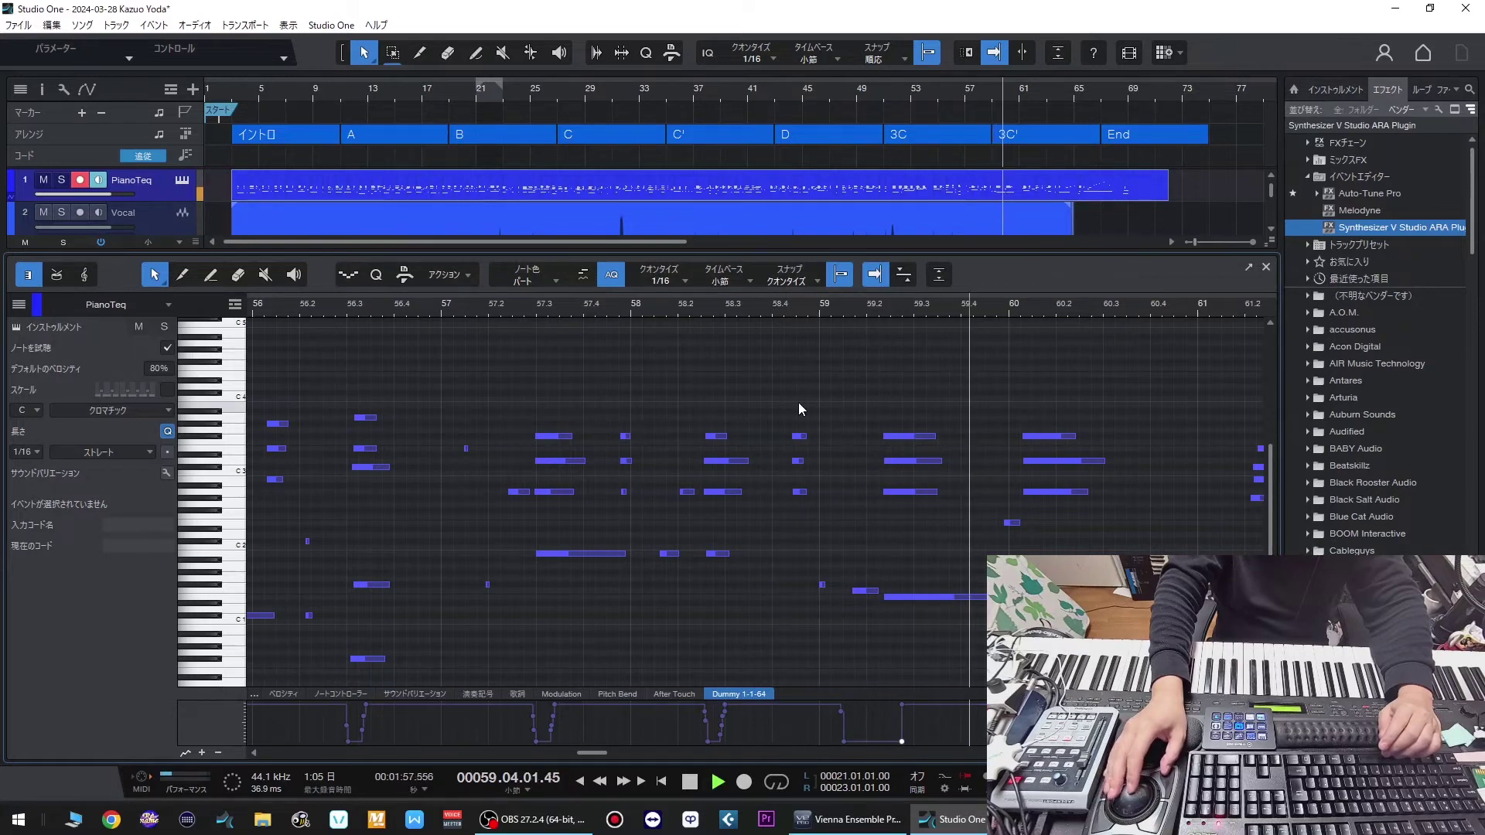
{"action": "key", "text": "space"}
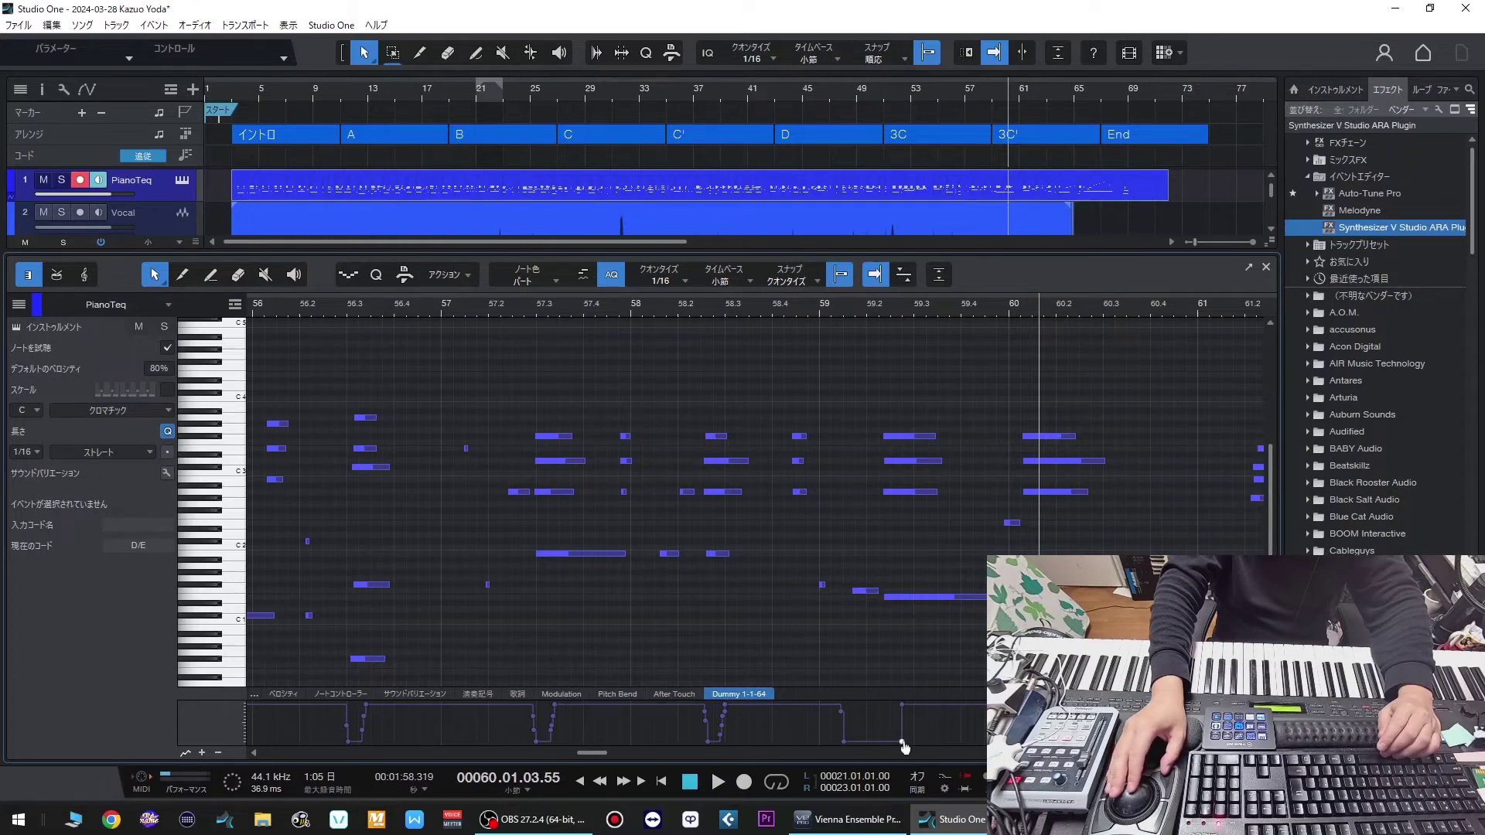
- Try moving the bar 59 Dummy 1-1-64 rise earlier to about 59.02.03 and replay from the end of bar 58
{"action": "left_click_drag", "start_coordinate": [902, 747], "coordinate": [890, 705]}
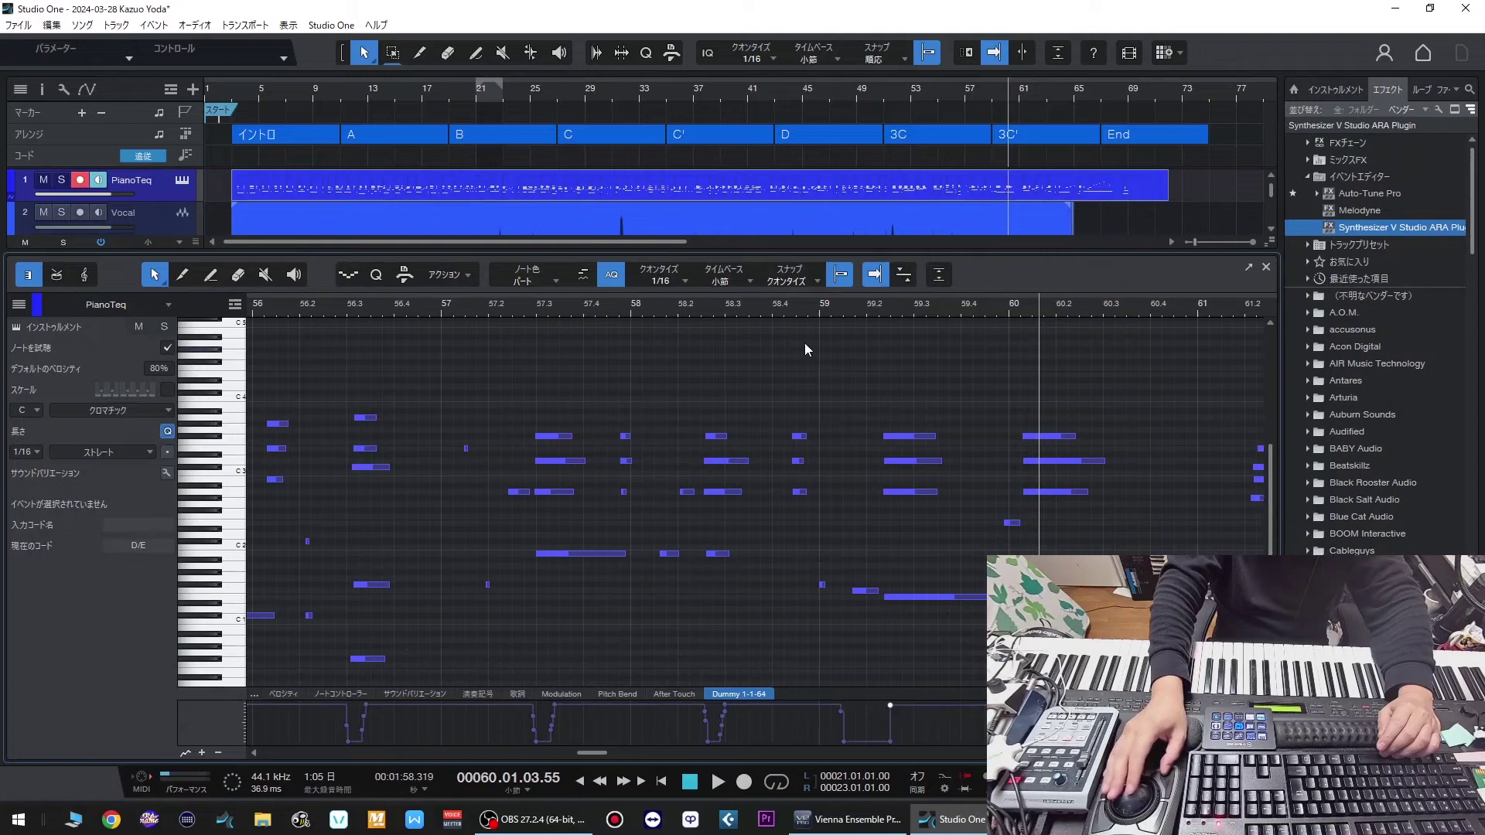
{"action": "left_click", "coordinate": [762, 308]}
{"action": "key", "text": "space"}
{"action": "scroll", "coordinate": [916, 481], "scroll_direction": "down", "scroll_amount": 1}
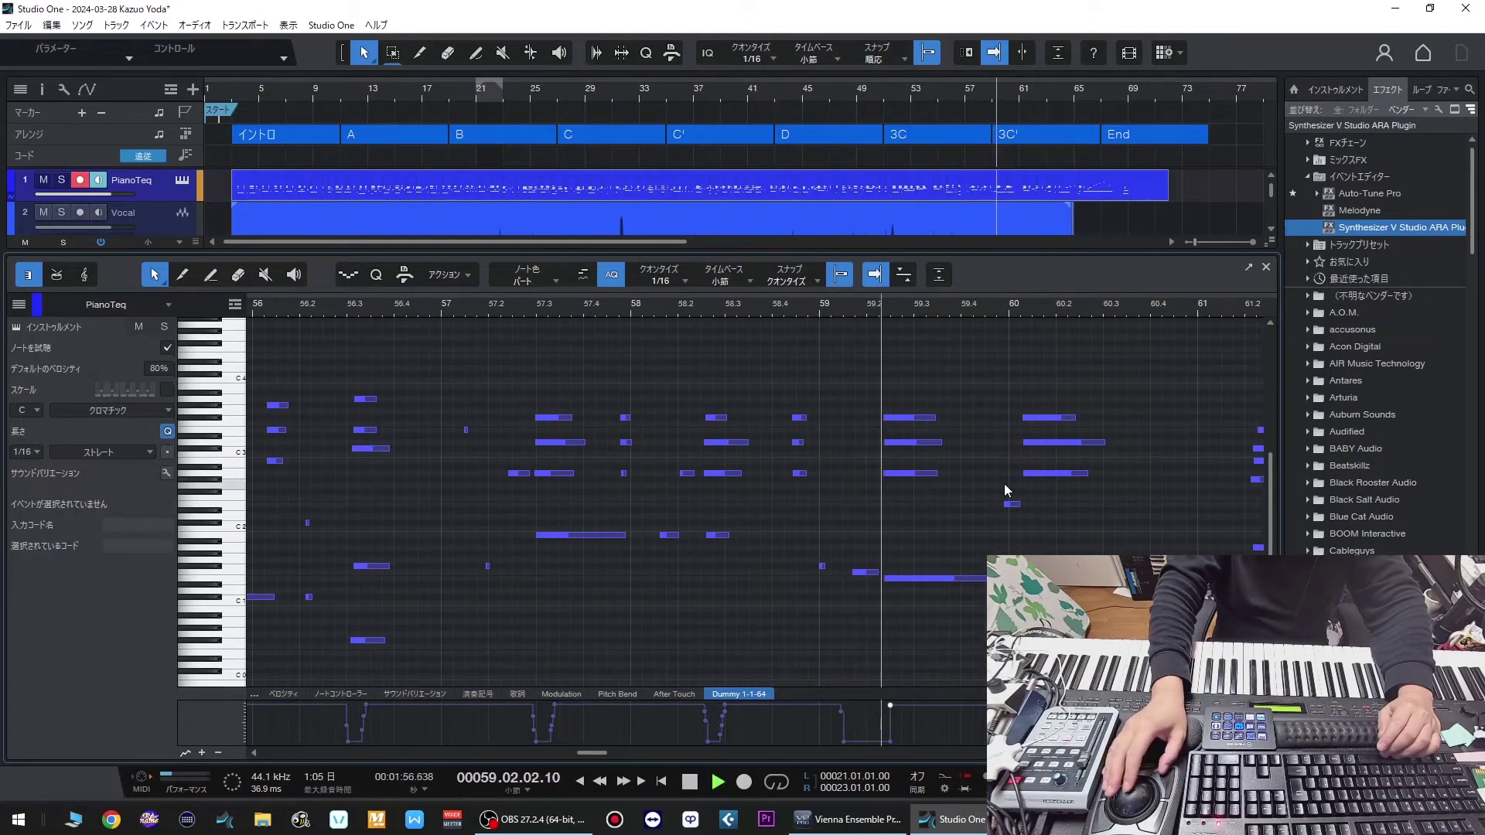
{"action": "key", "text": "space"}
- Quantize the bar 59 chord's upper notes and its E1 bass note to start at 59.02.03.00, and replay
{"action": "left_click_drag", "start_coordinate": [889, 383], "coordinate": [905, 582]}
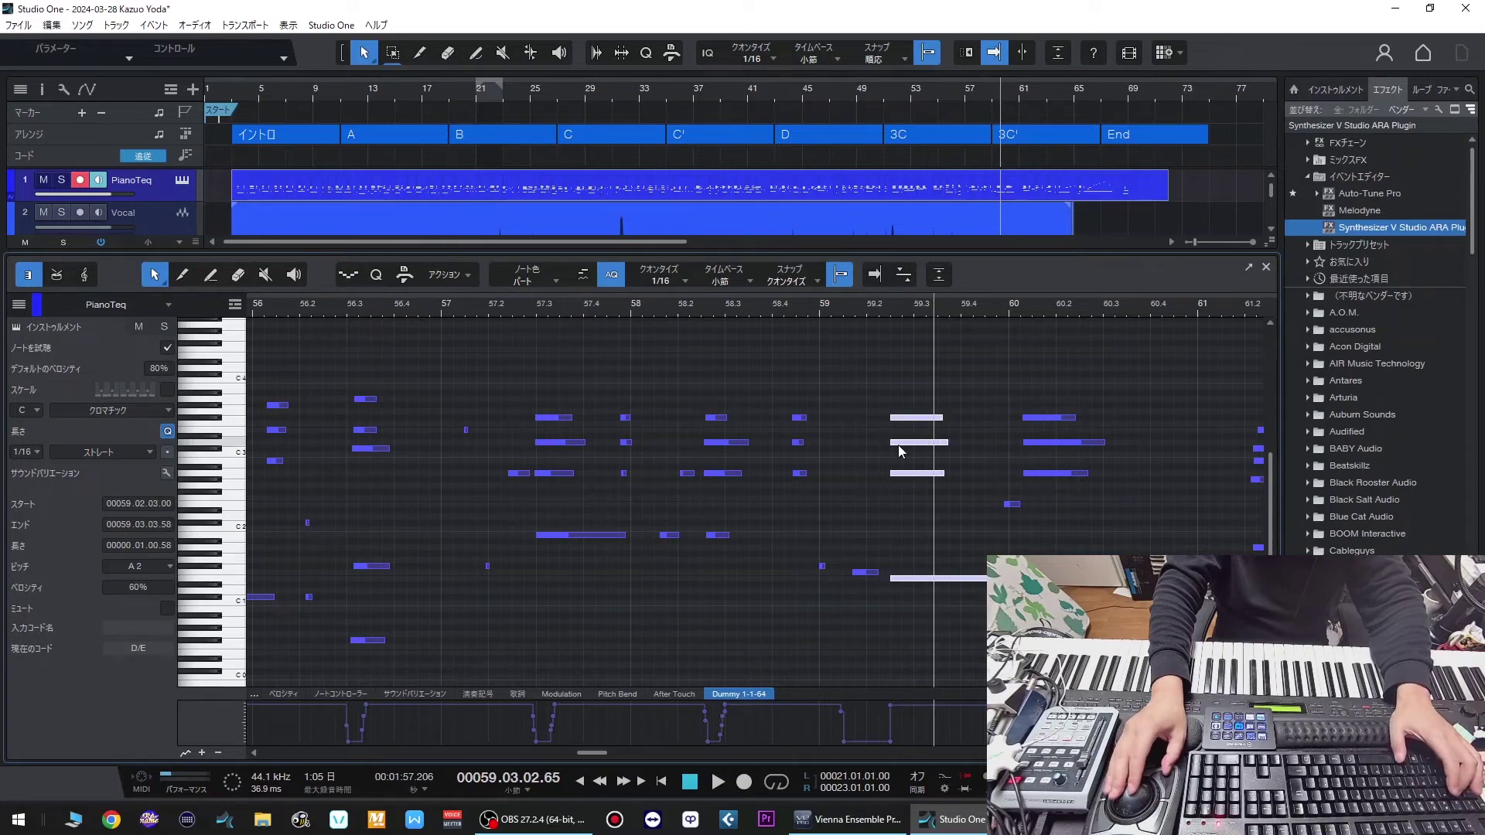
{"action": "left_click", "coordinate": [774, 312]}
{"action": "key", "text": "space"}
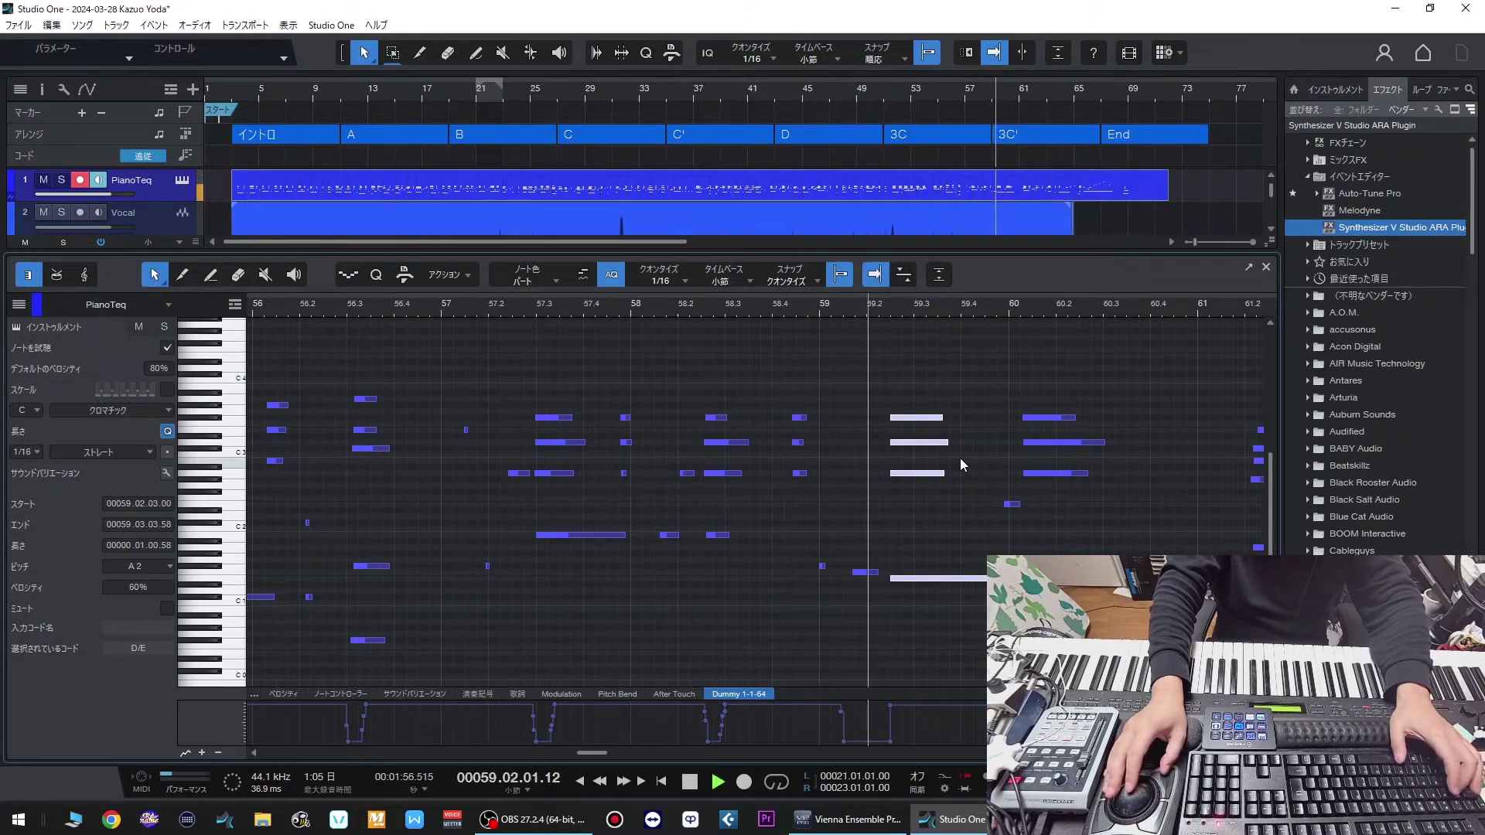
{"action": "key", "text": "space"}
- Try extending the F1 bass note in bar 59 to end at 59.02.03.00, and replay from bar 58
{"action": "left_click", "coordinate": [881, 573]}
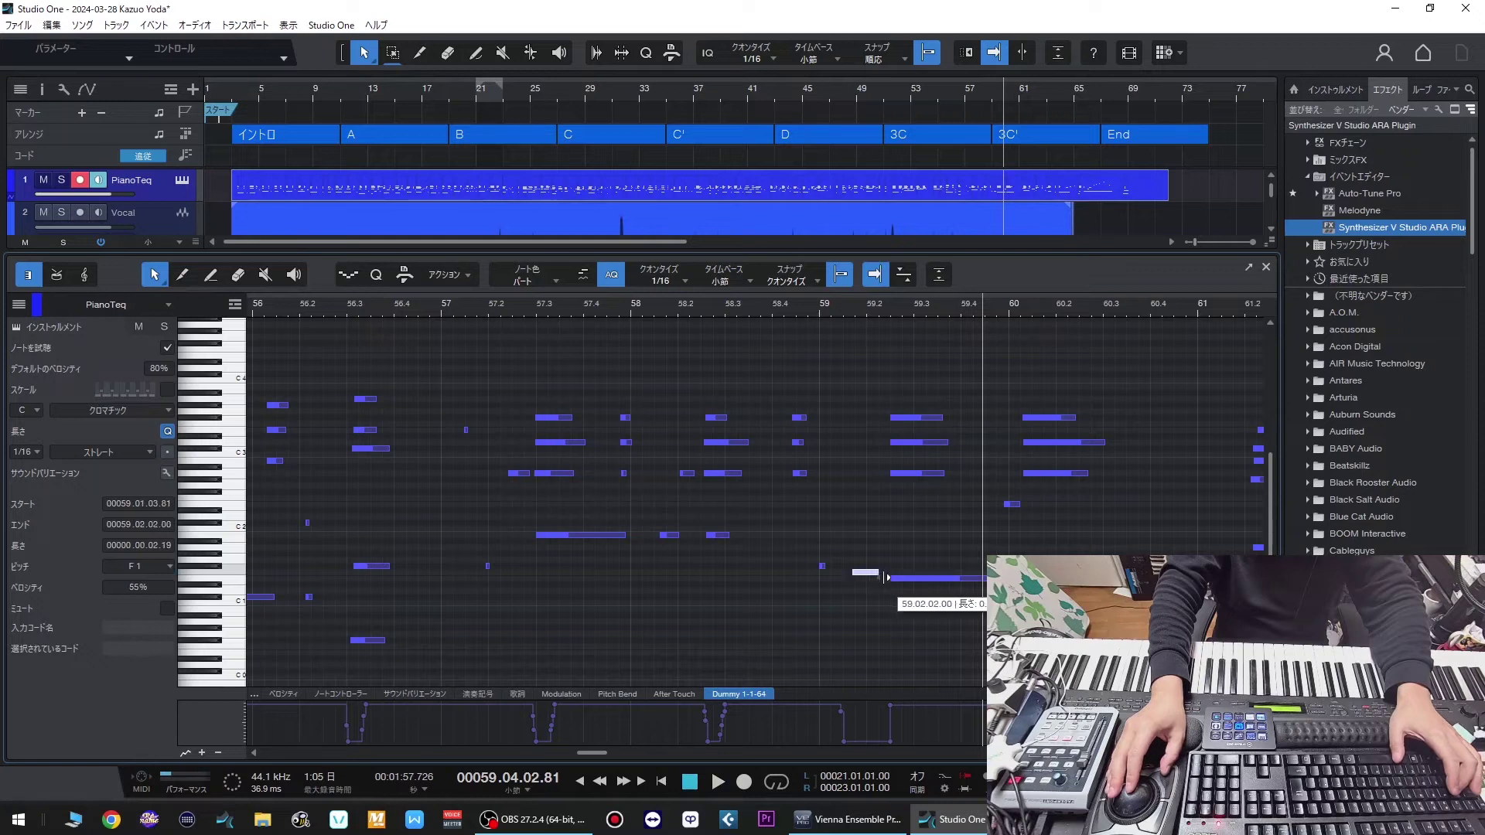
{"action": "left_click", "coordinate": [746, 310]}
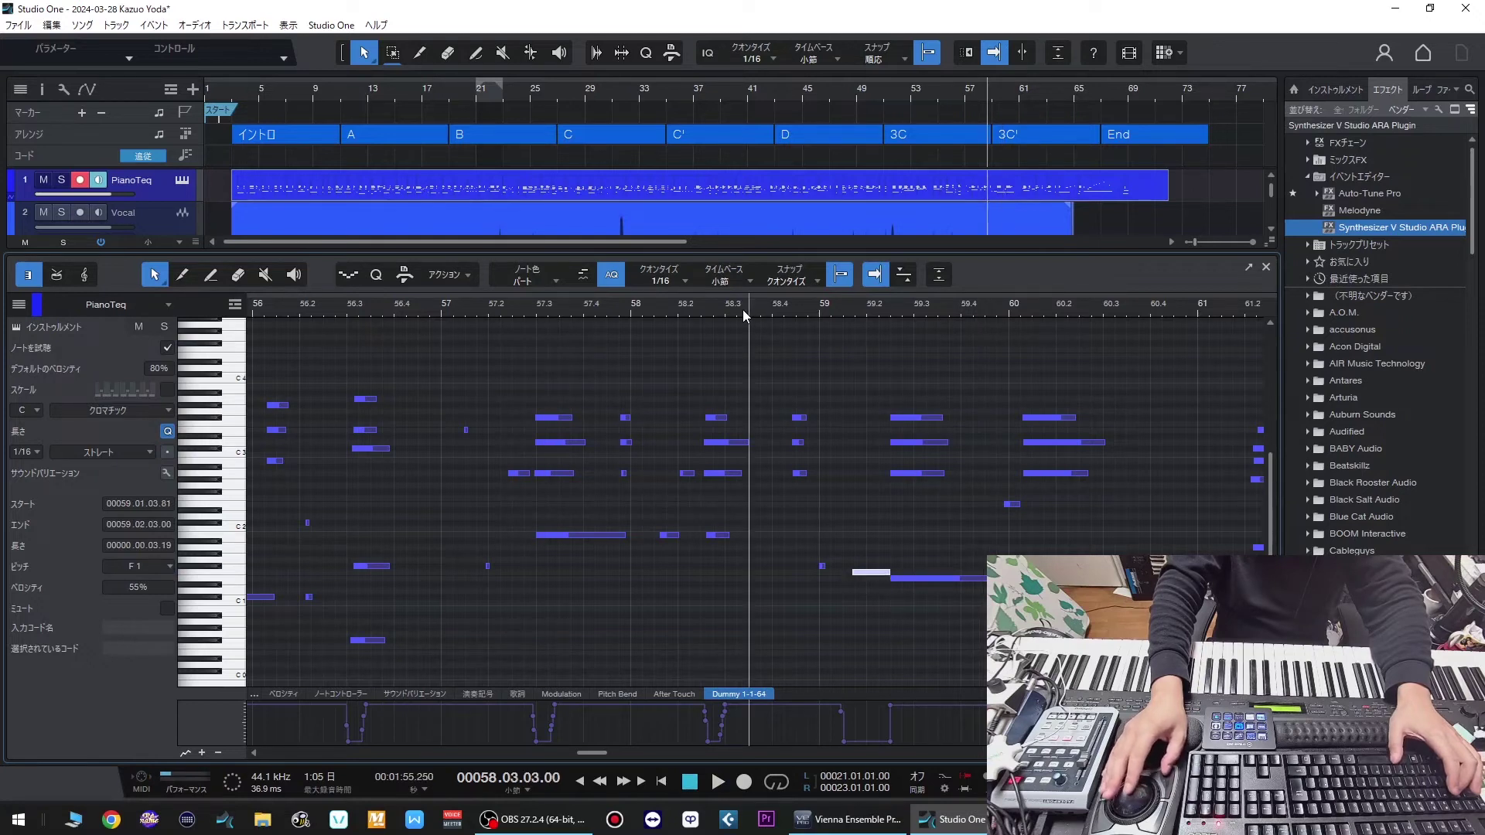
{"action": "key", "text": "space"}
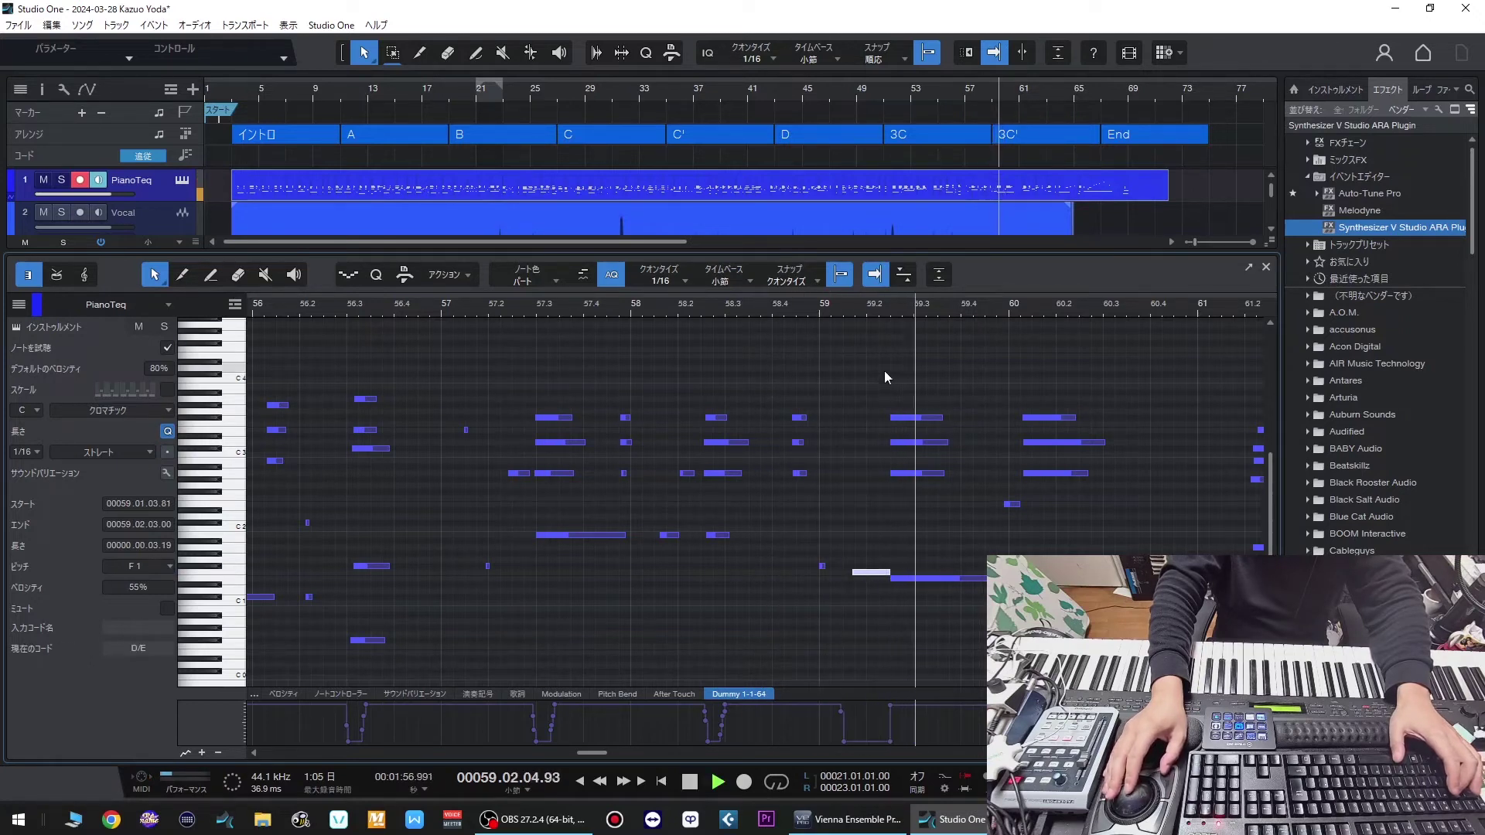
{"action": "key", "text": "space"}
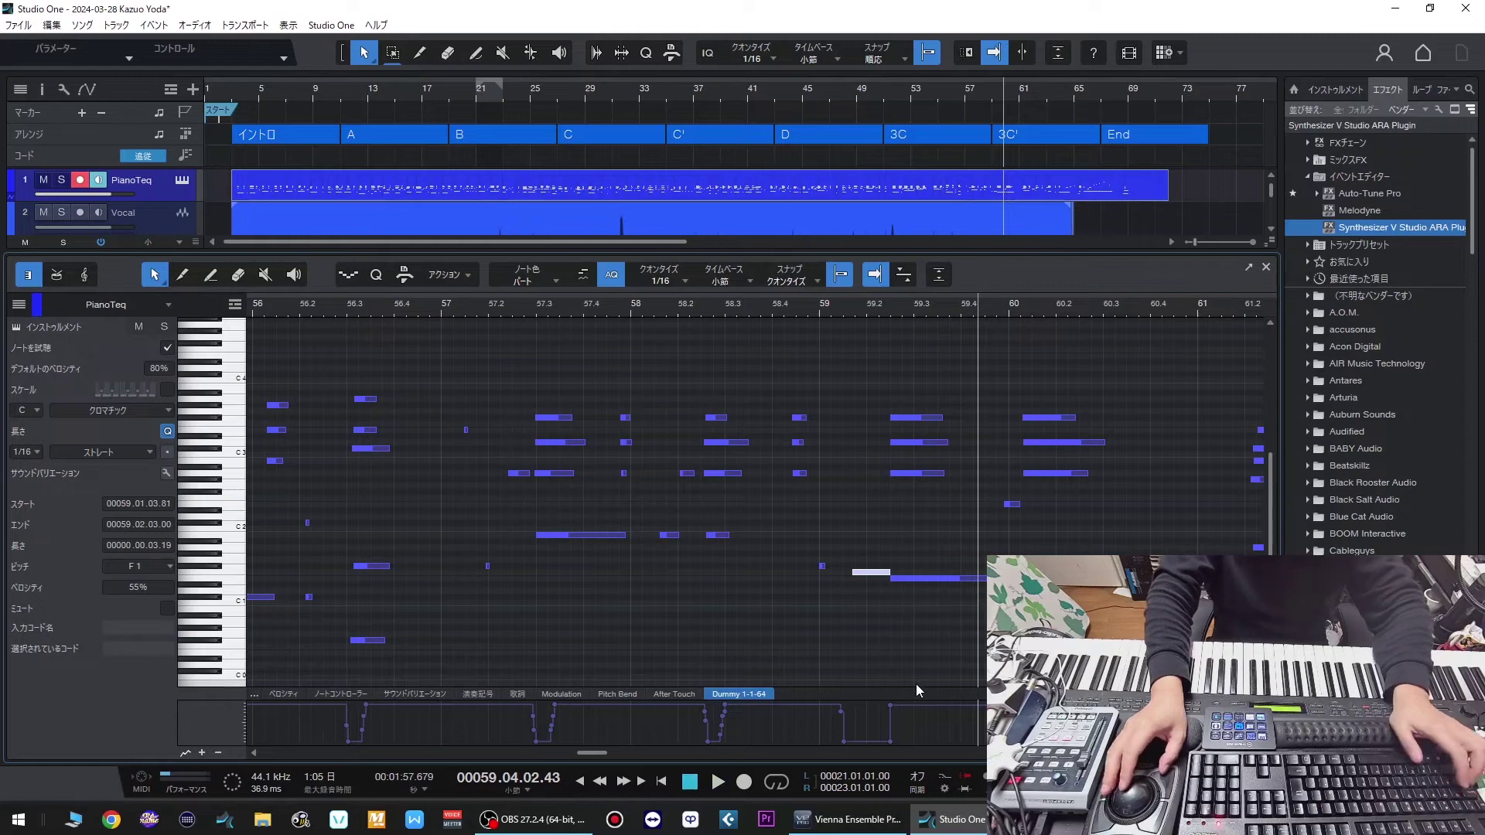
- Adjust the F1 bass note in bar 59 with snapping temporarily off so it ends at 59.02.02.55
{"action": "scroll", "coordinate": [916, 683], "scroll_direction": "up", "scroll_amount": 3}
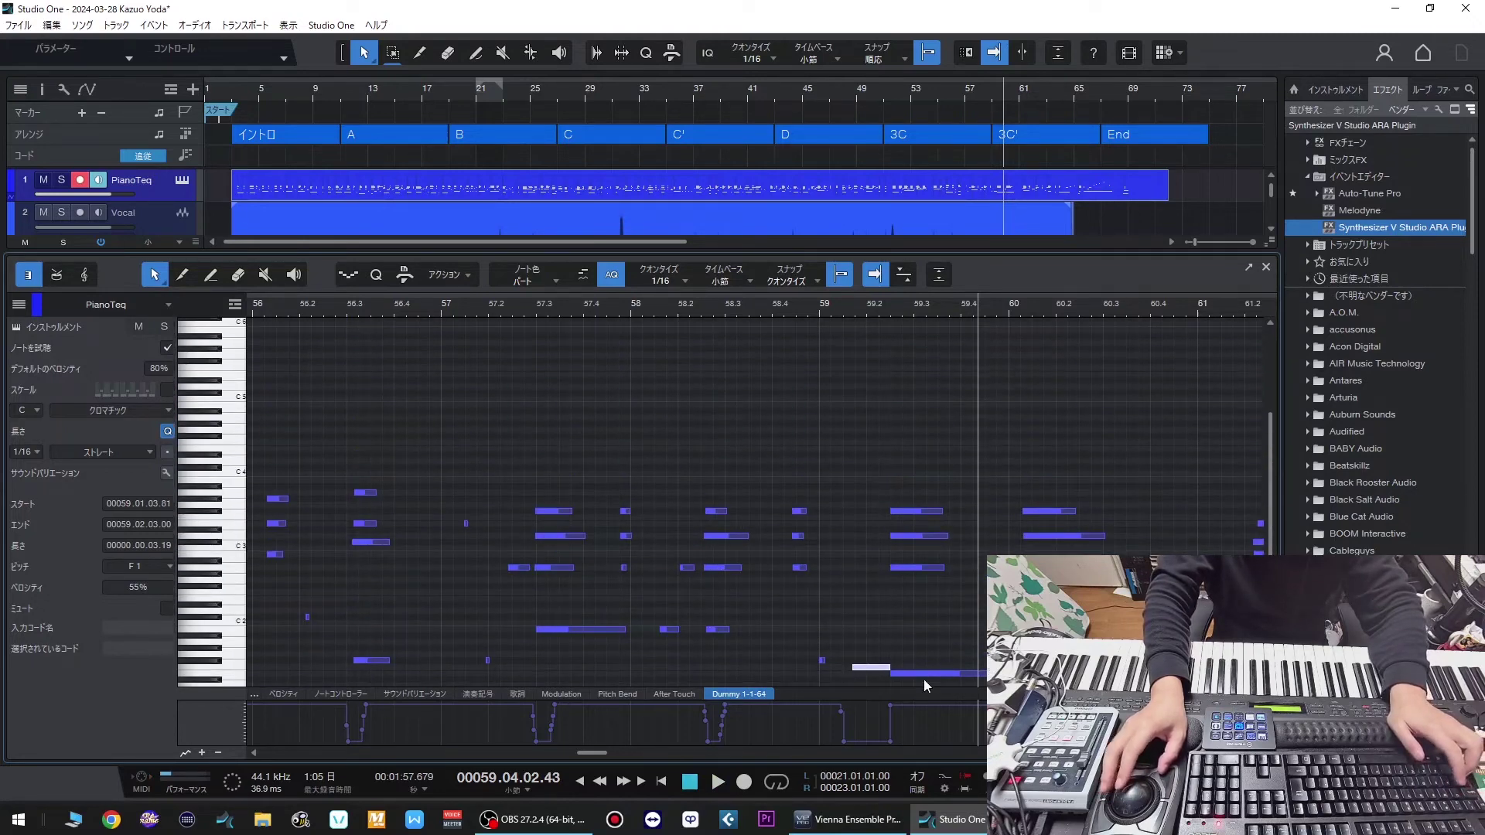
{"action": "scroll", "coordinate": [923, 679], "scroll_direction": "down", "scroll_amount": 3}
{"action": "scroll", "coordinate": [933, 671], "scroll_direction": "up", "scroll_amount": 4}
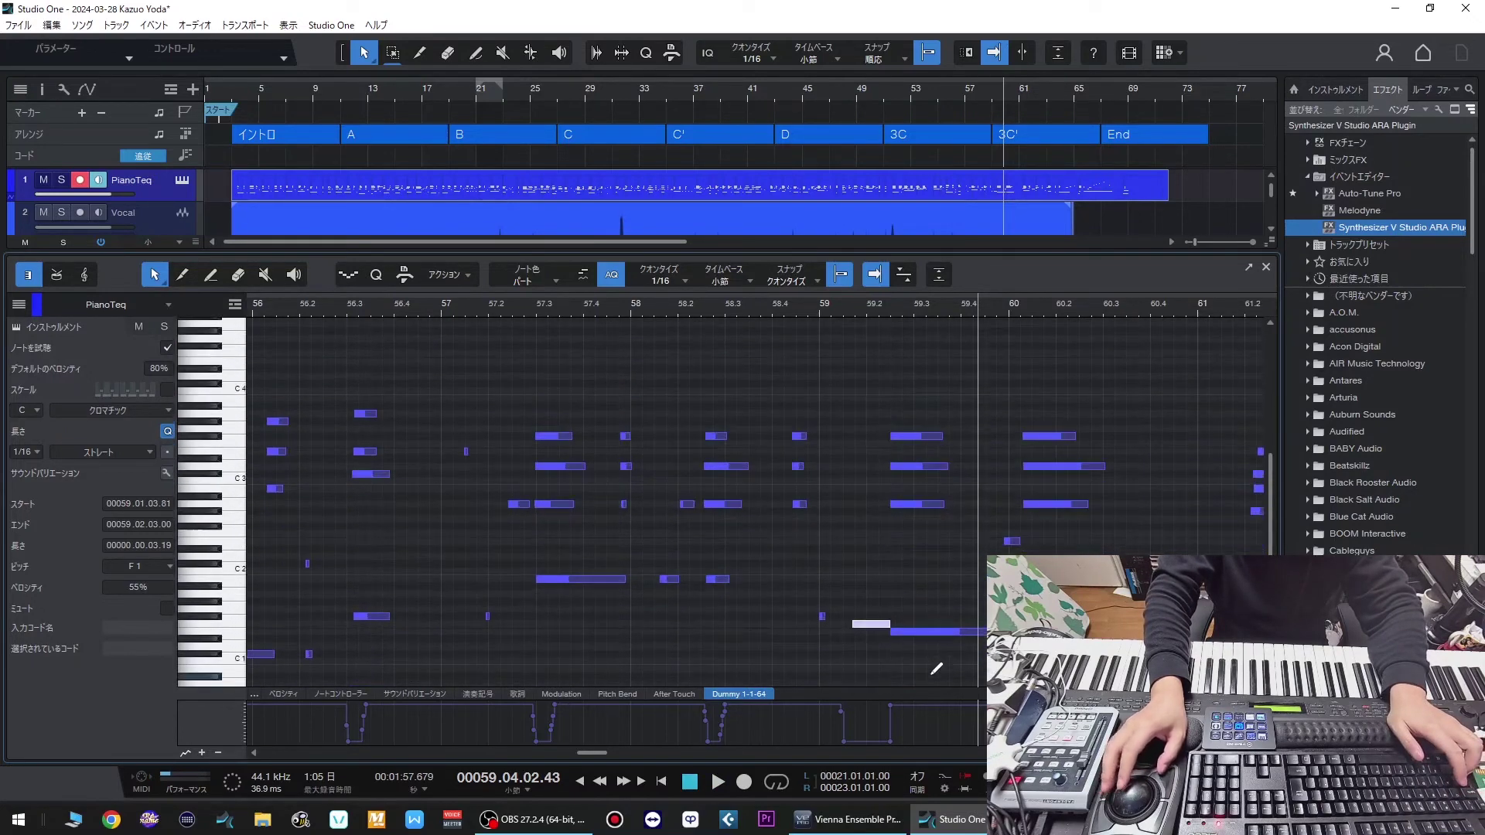
{"action": "scroll", "coordinate": [913, 654], "scroll_direction": "down", "scroll_amount": 1}
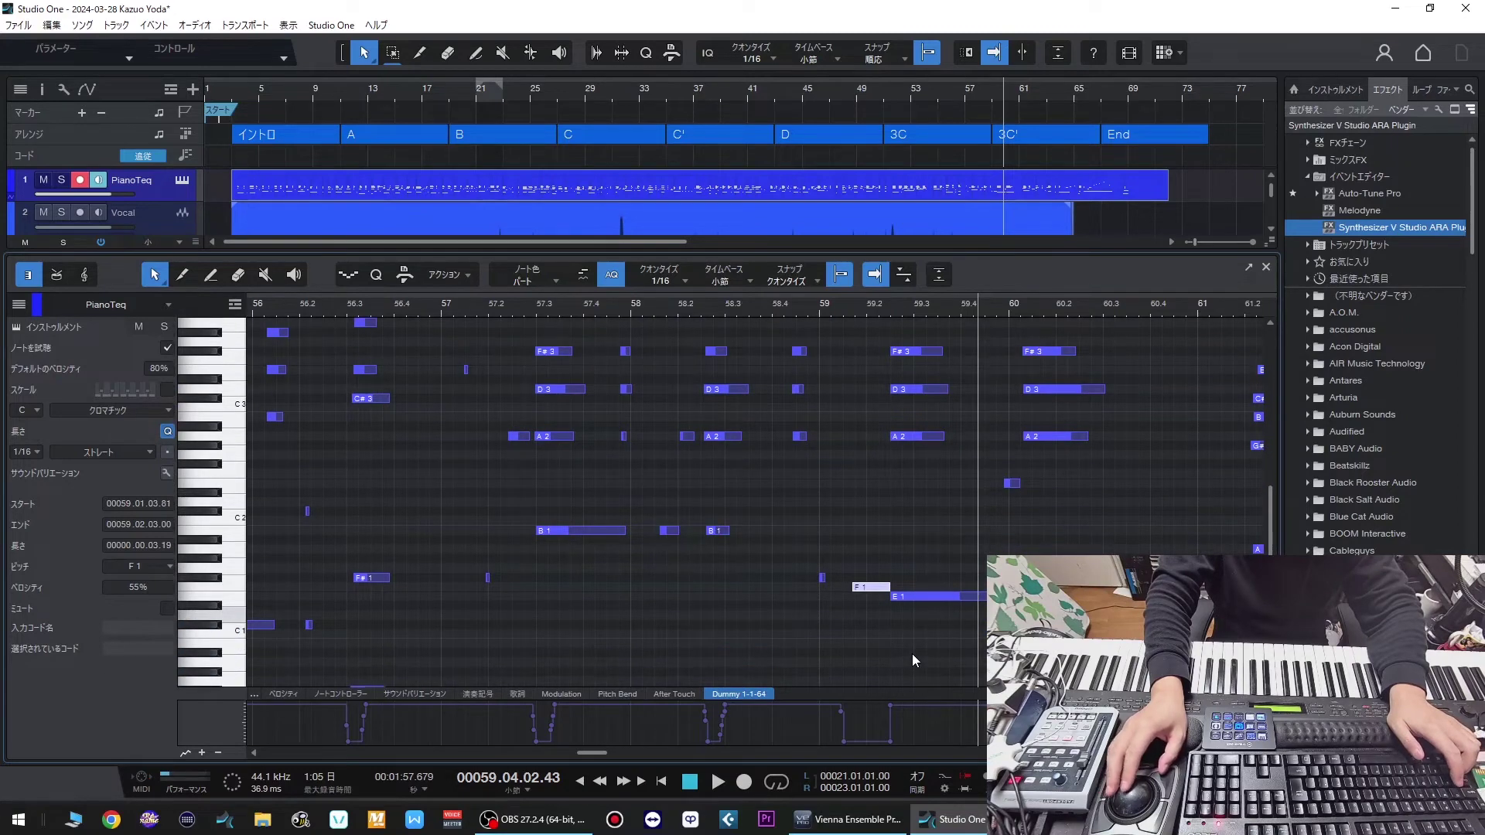
{"action": "scroll", "coordinate": [912, 654], "scroll_direction": "right", "scroll_amount": 3}
{"action": "scroll", "coordinate": [915, 644], "scroll_direction": "up", "scroll_amount": 4}
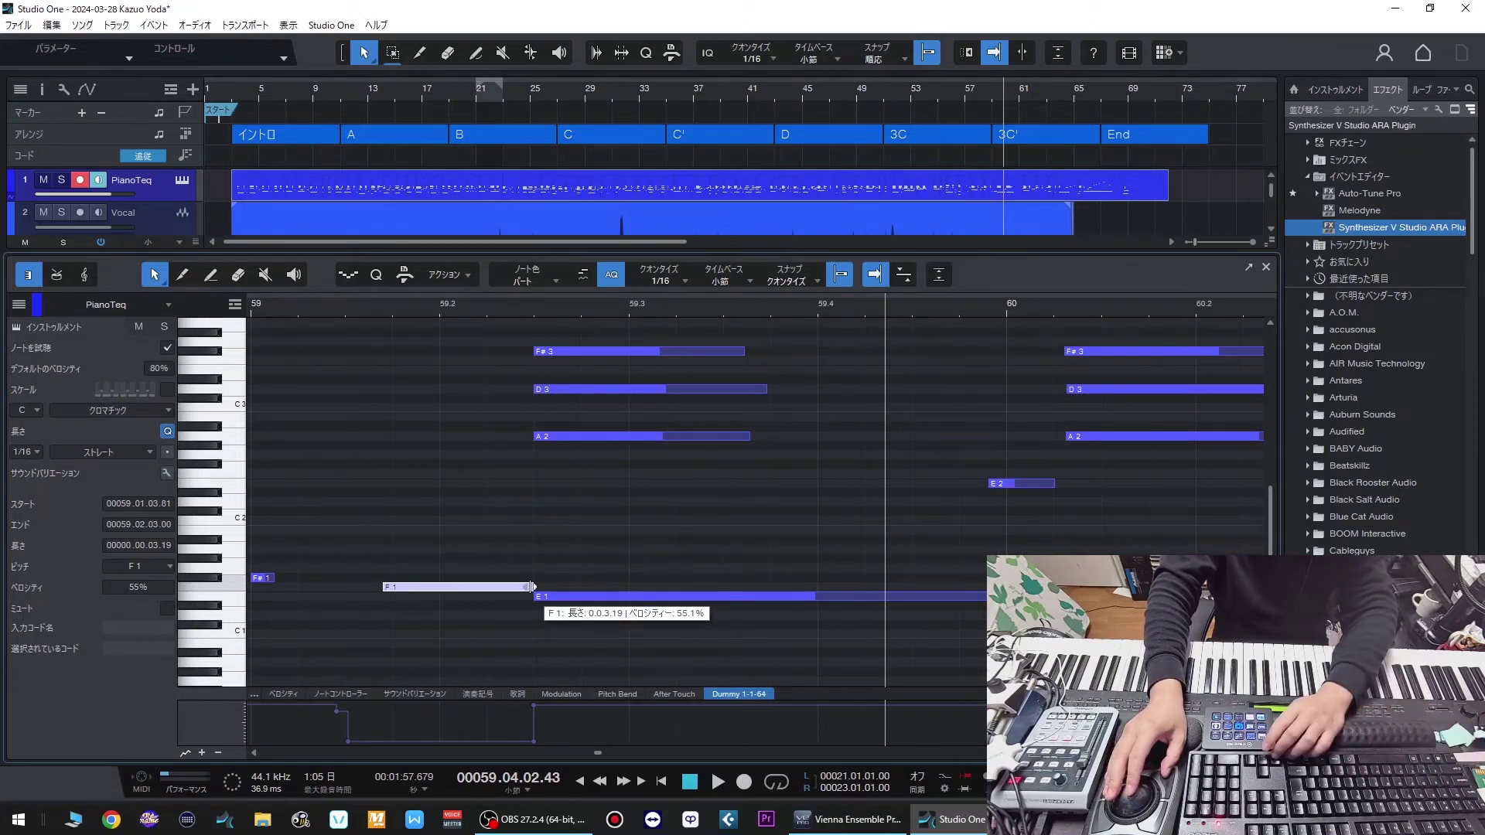
{"action": "key", "text": "n"}
{"action": "left_click_drag", "start_coordinate": [532, 587], "coordinate": [513, 587]}
{"action": "key", "text": "n"}
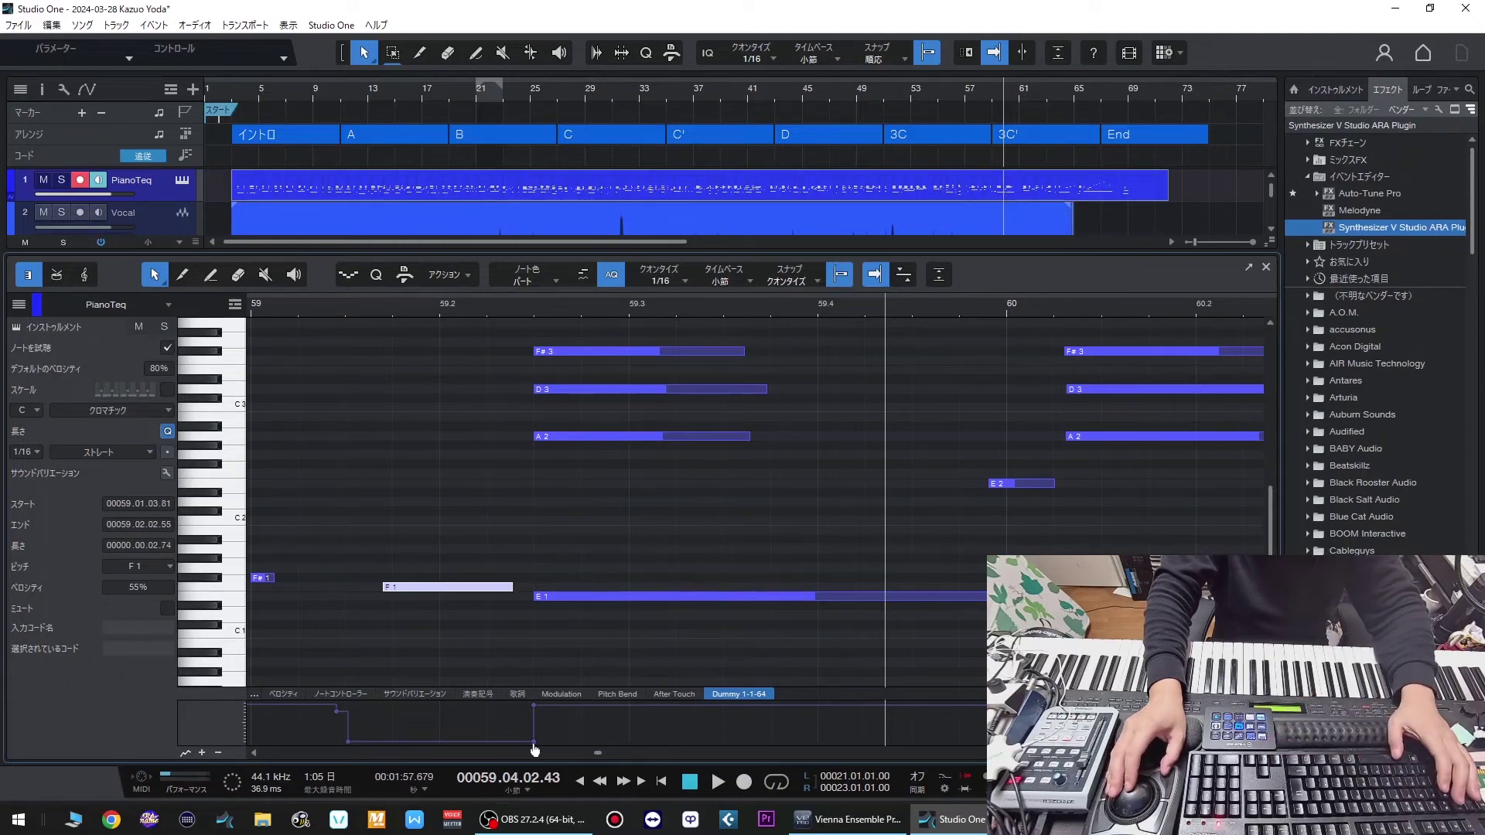
- Shift the Dummy 1-1-64 rise in bar 59 slightly past the chord's start, and play from the beginning of the bar
{"action": "left_click_drag", "start_coordinate": [535, 742], "coordinate": [555, 743]}
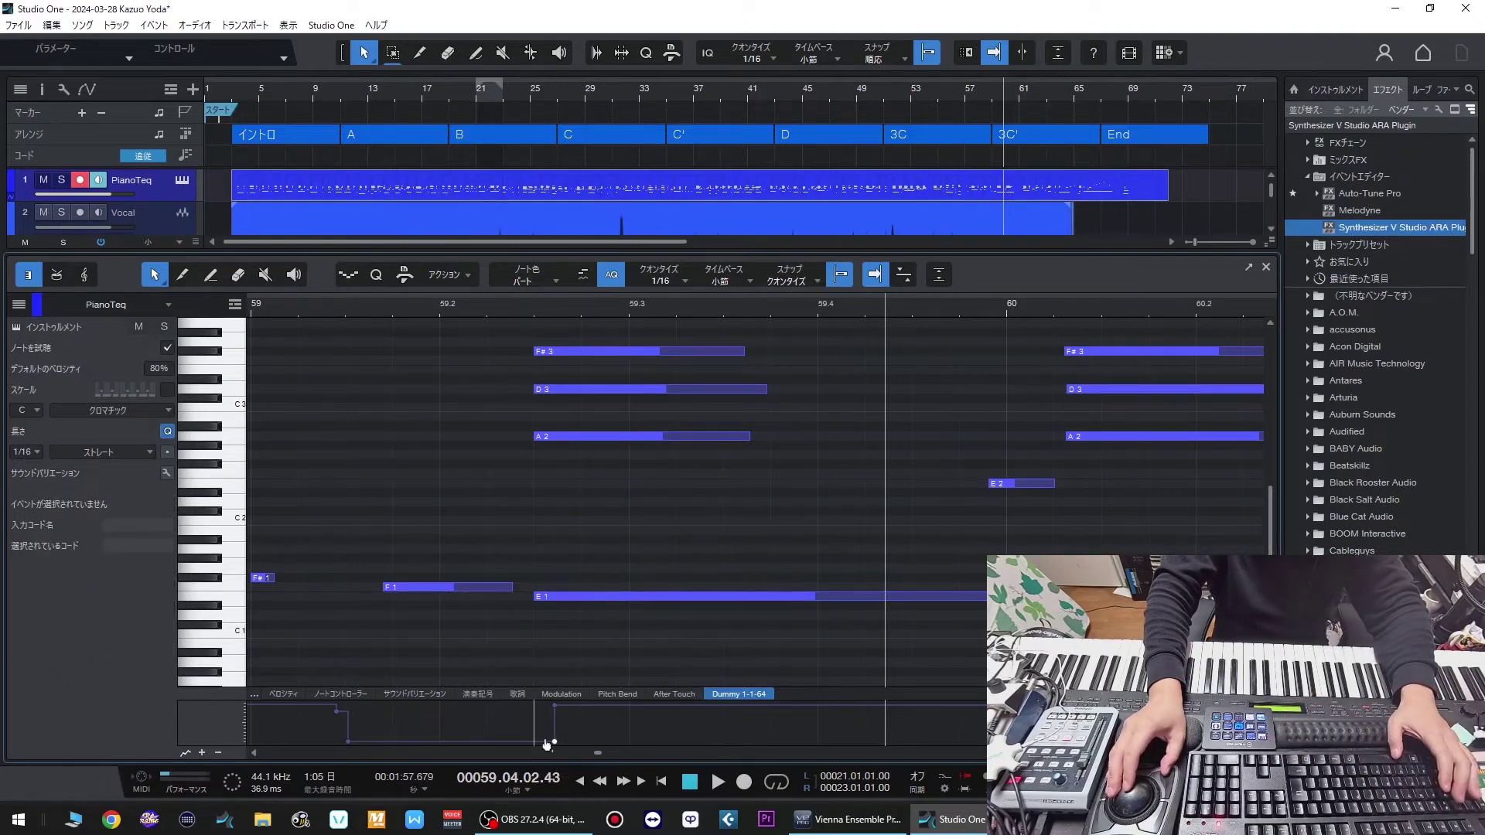
{"action": "left_click", "coordinate": [272, 303]}
{"action": "key", "text": "space"}
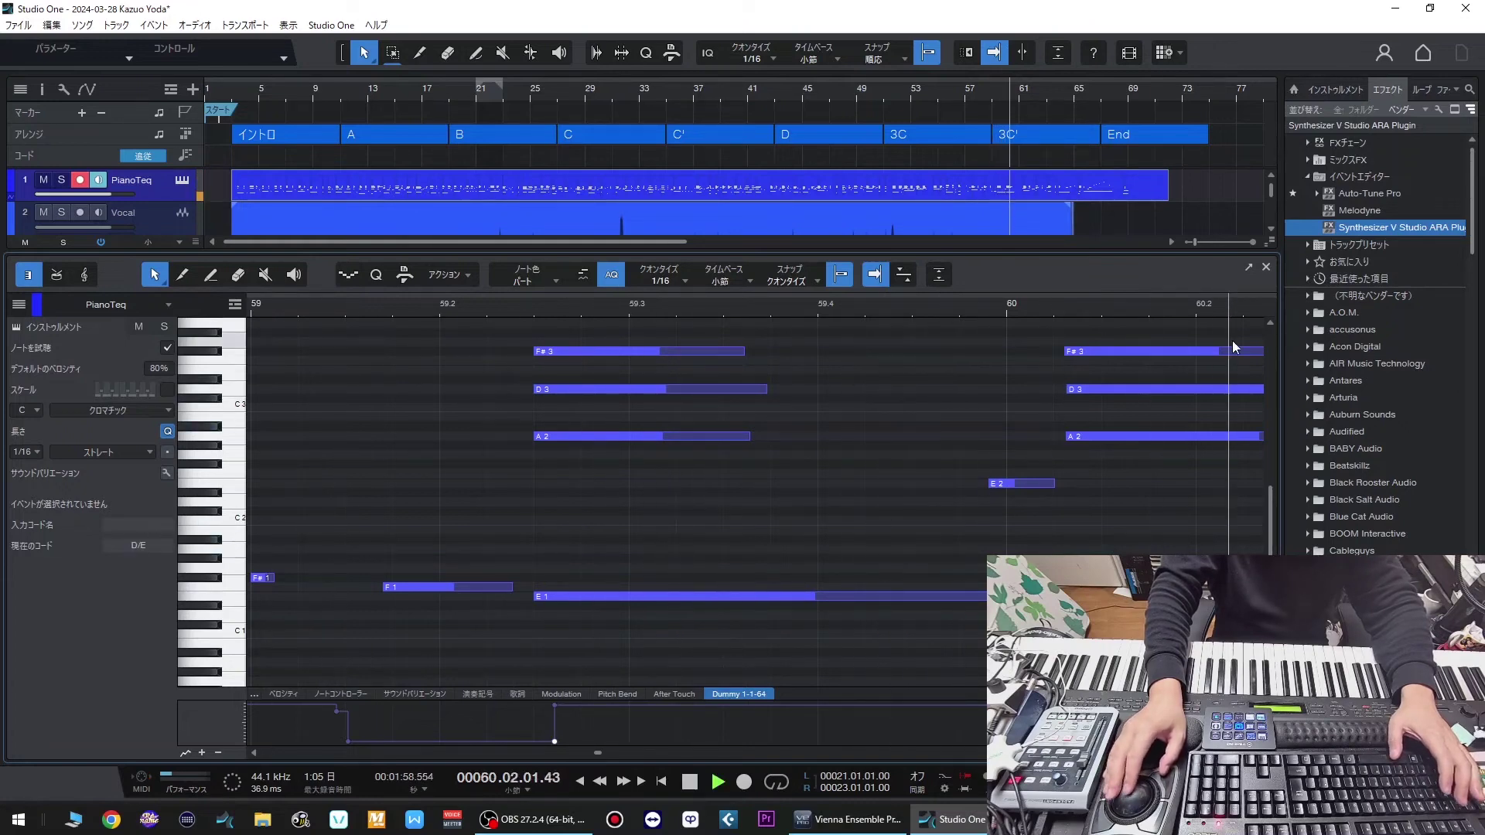
- Close the piano part editor, reopen the Vocal event in Synthesizer V, and play the closing phrase from bar 60
{"action": "left_click", "coordinate": [1265, 268]}
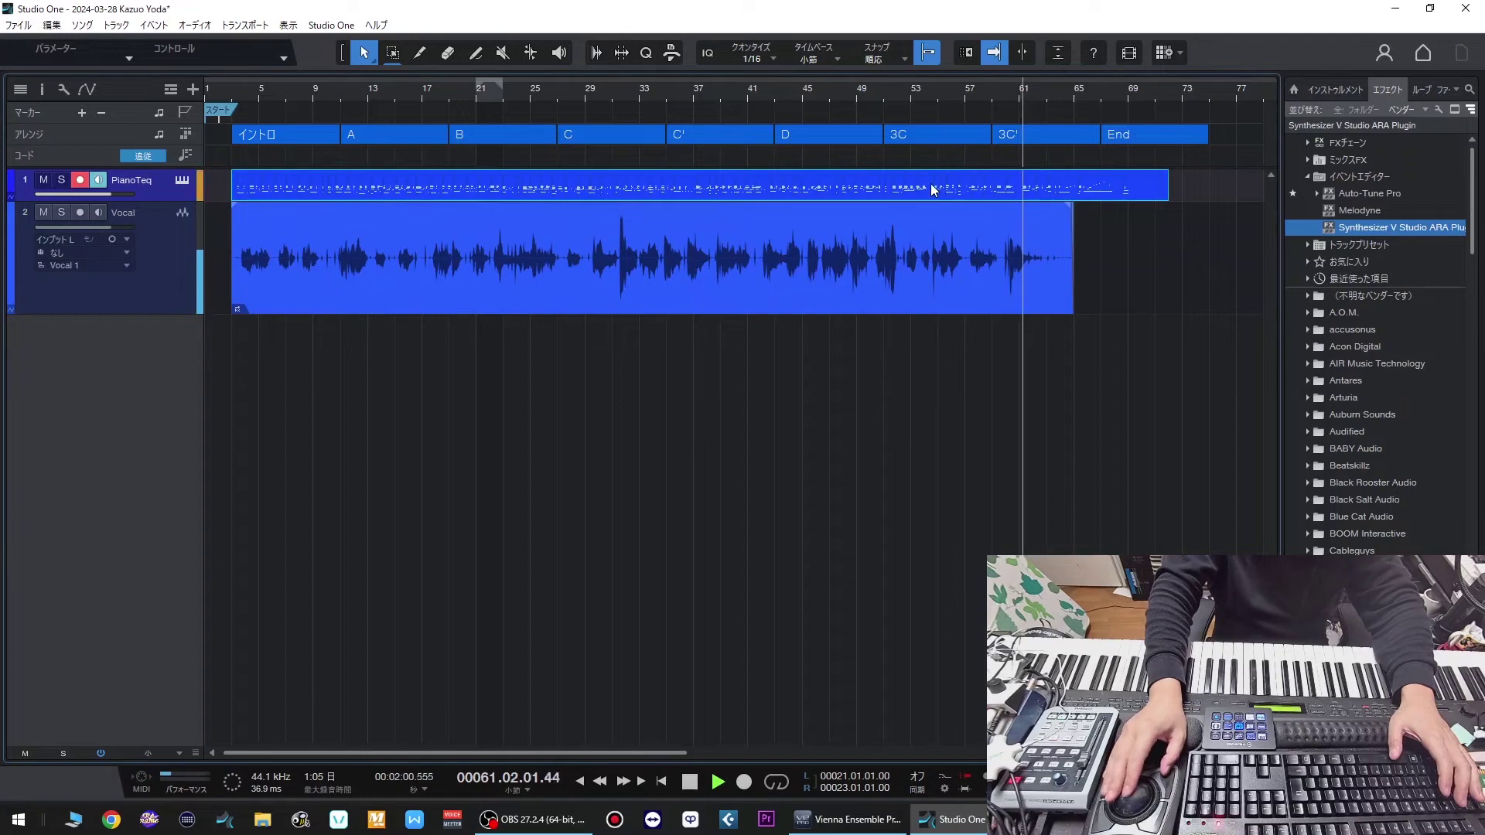
{"action": "left_click", "coordinate": [164, 249]}
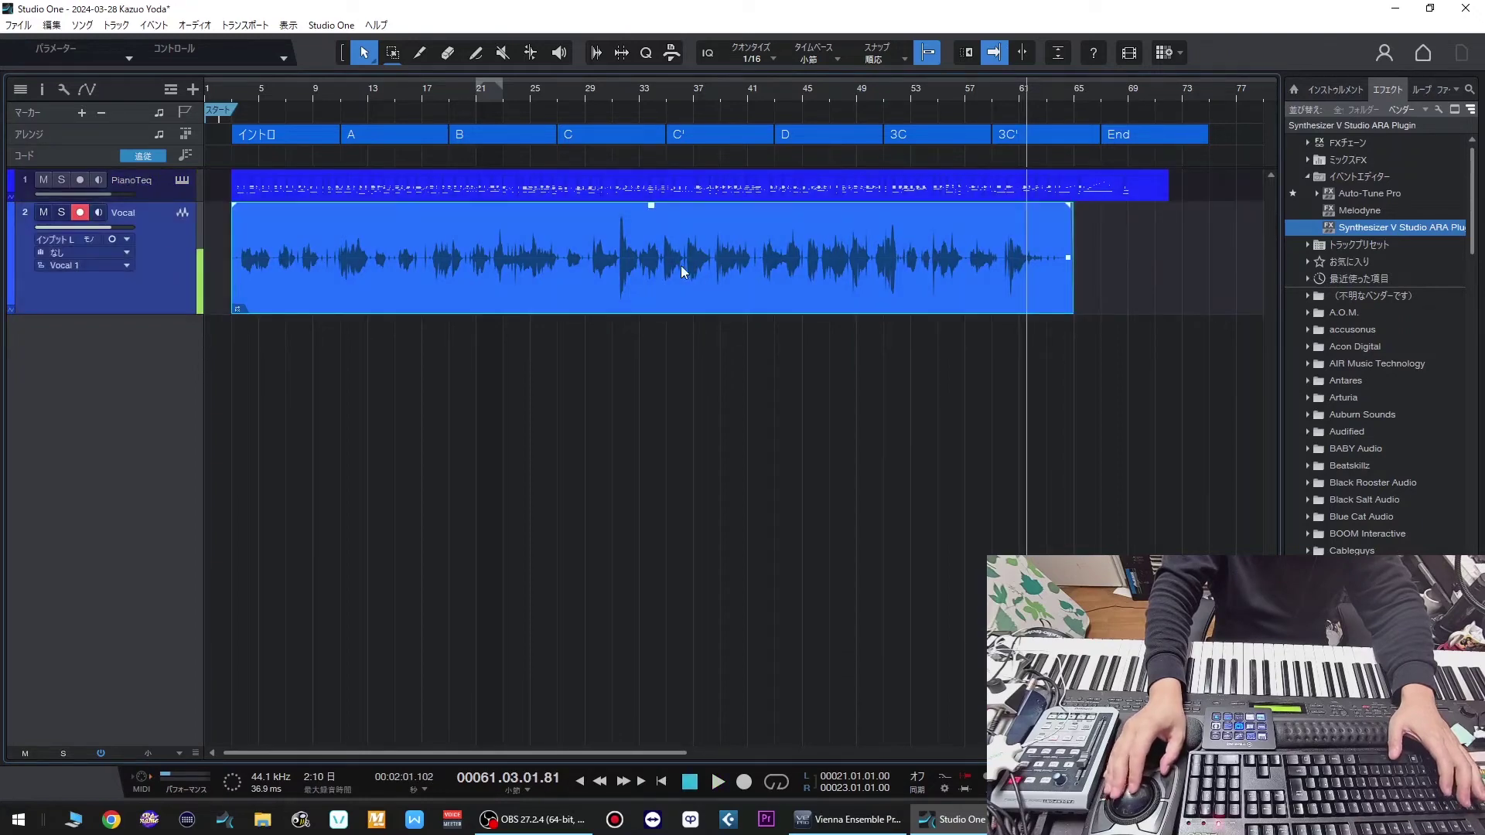
{"action": "double_click", "coordinate": [888, 266]}
{"action": "left_click", "coordinate": [476, 342]}
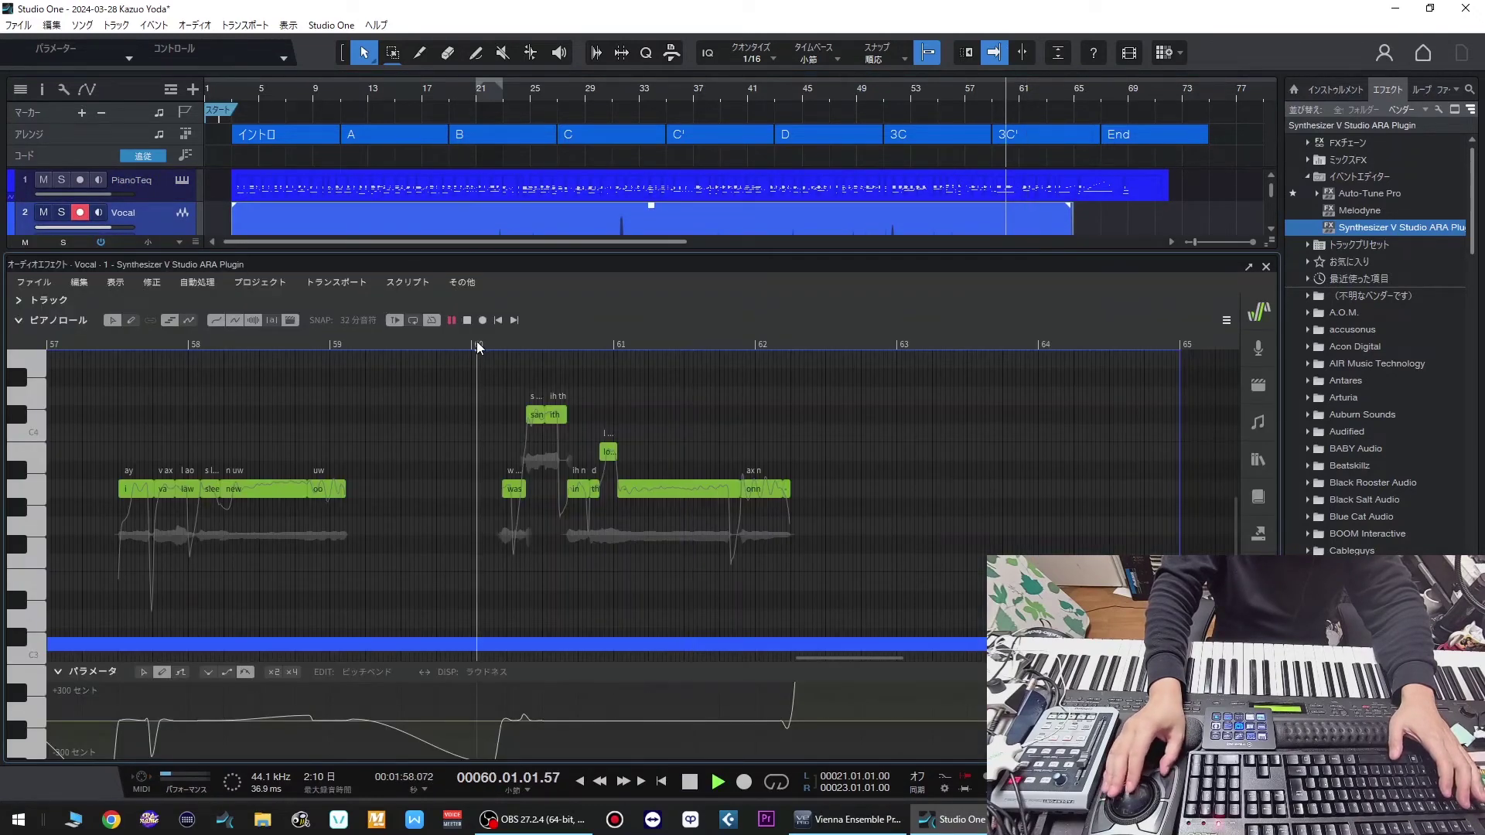
{"action": "key", "text": "space"}
{"action": "scroll", "coordinate": [703, 442], "scroll_direction": "up", "scroll_amount": 1}
{"action": "scroll", "coordinate": [802, 460], "scroll_direction": "up", "scroll_amount": 4}
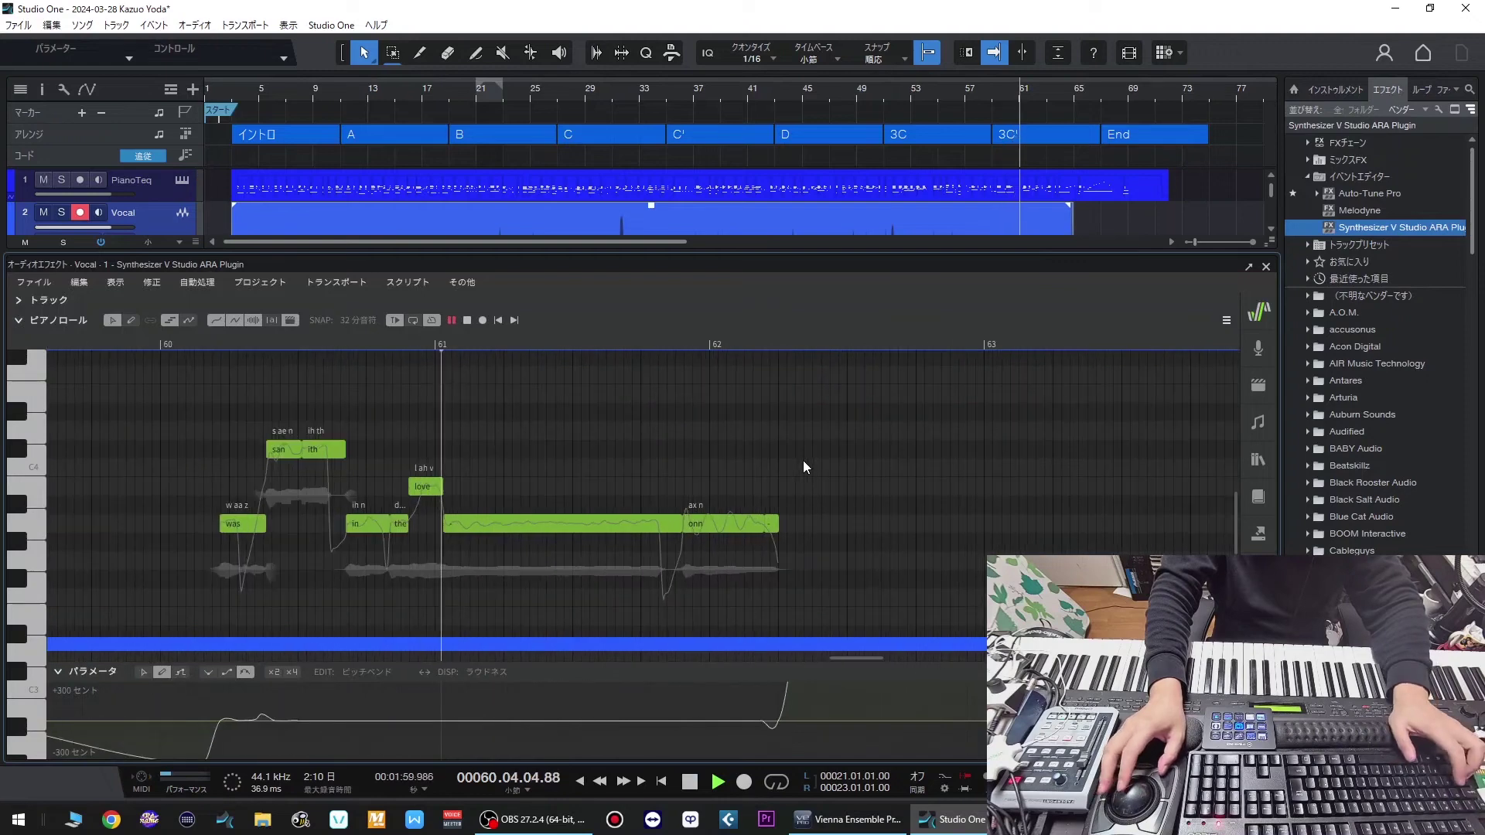
- Split the long sustained vocal note following "love" at about 61.03.01, and select its second half
{"action": "left_click", "coordinate": [476, 526]}
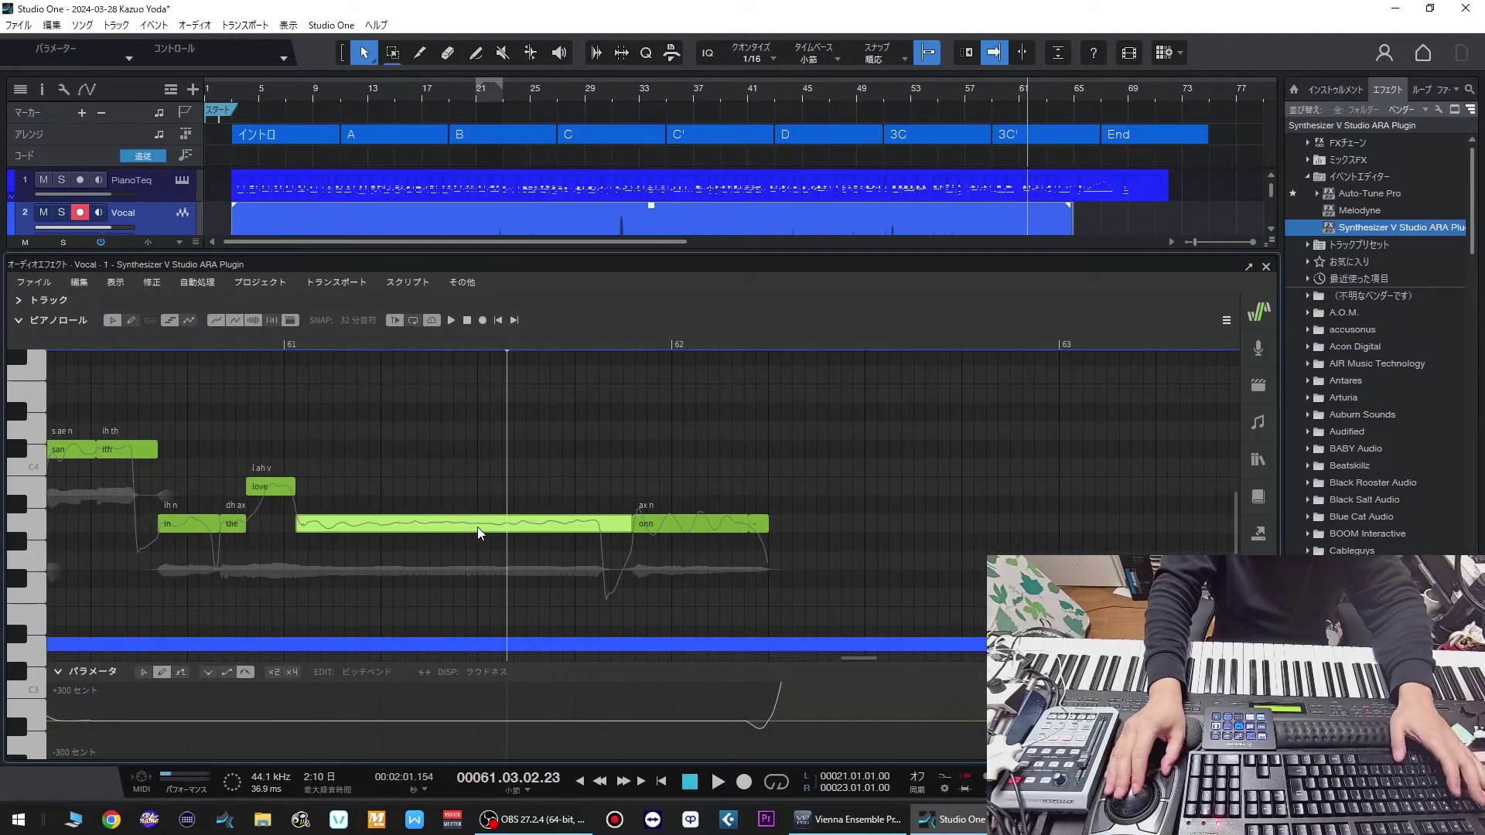
{"action": "key", "text": "ctrl+h"}
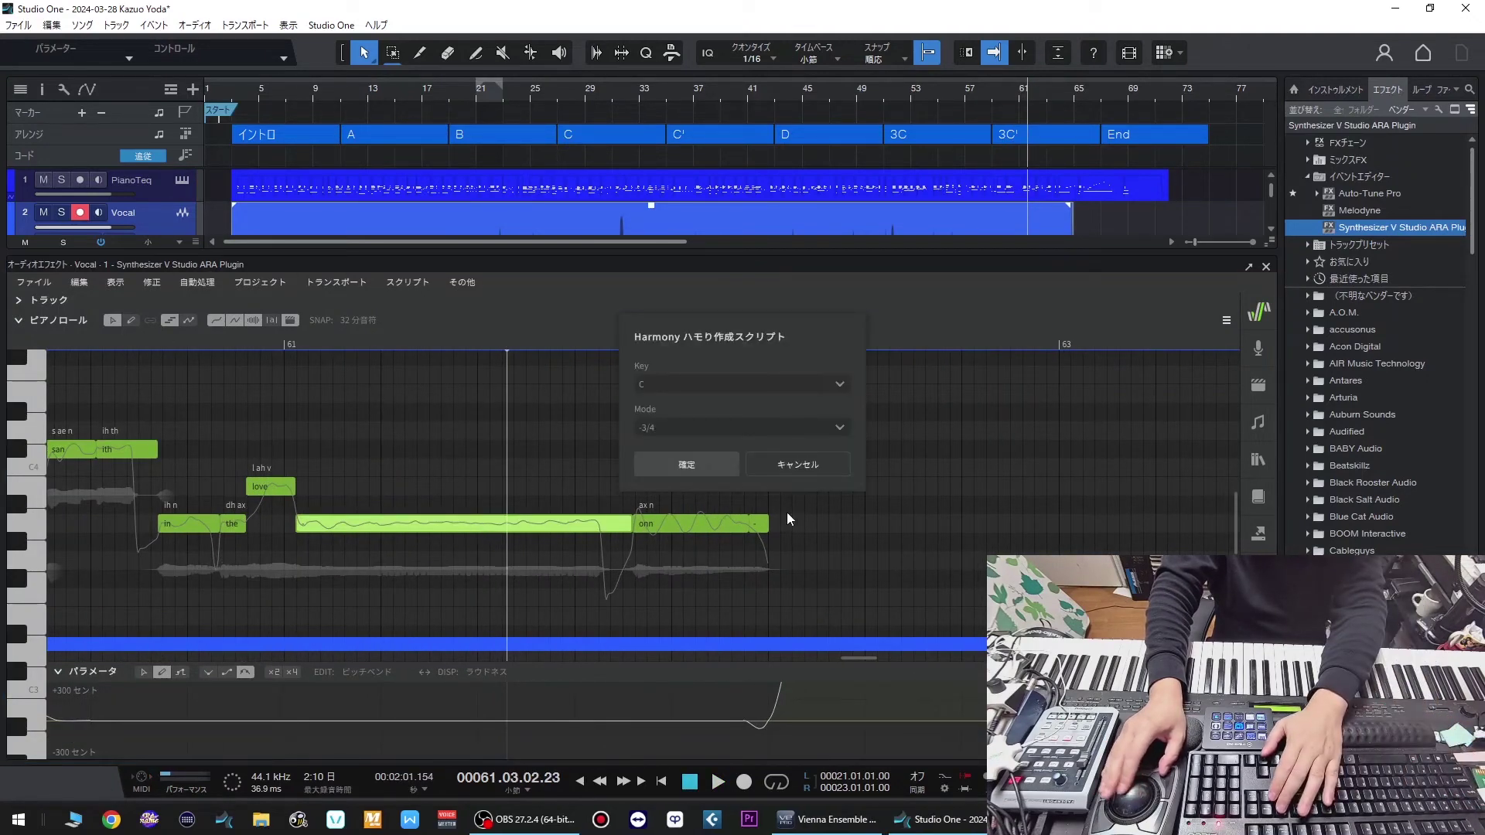
{"action": "left_click", "coordinate": [786, 465]}
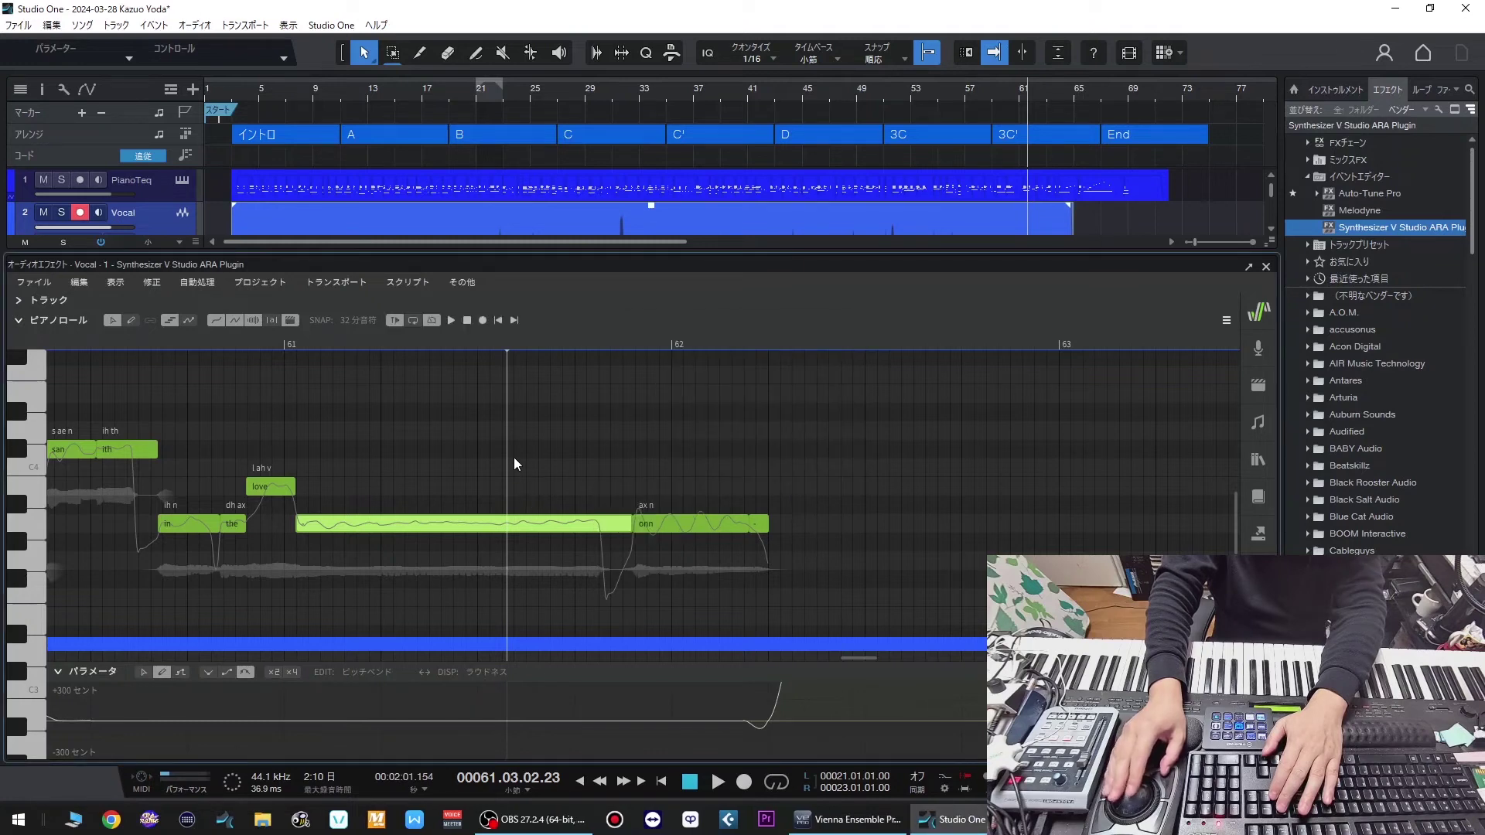
{"action": "left_click", "coordinate": [479, 345]}
{"action": "right_click", "coordinate": [478, 523]}
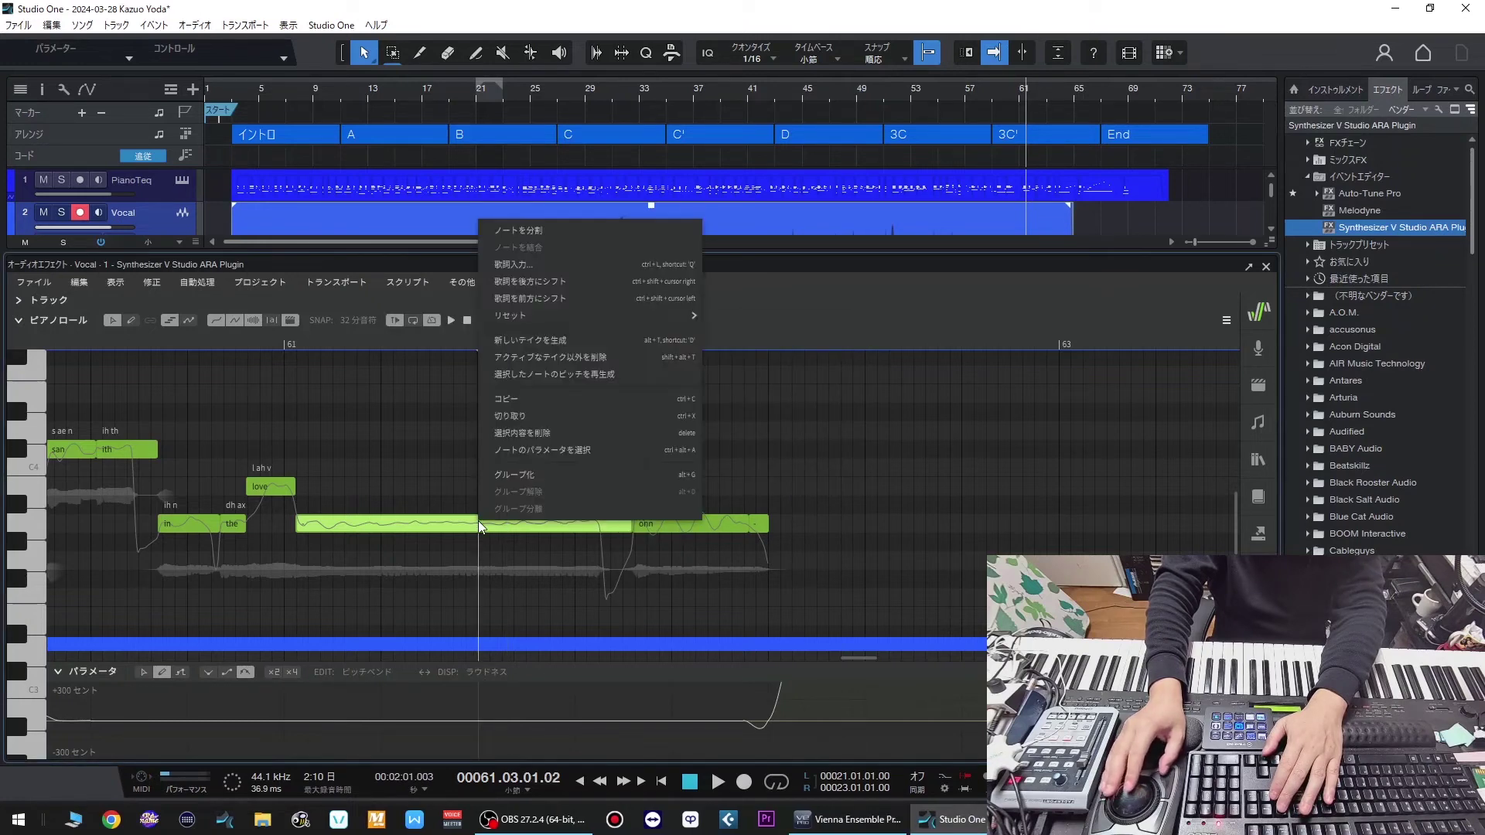
{"action": "left_click", "coordinate": [515, 230]}
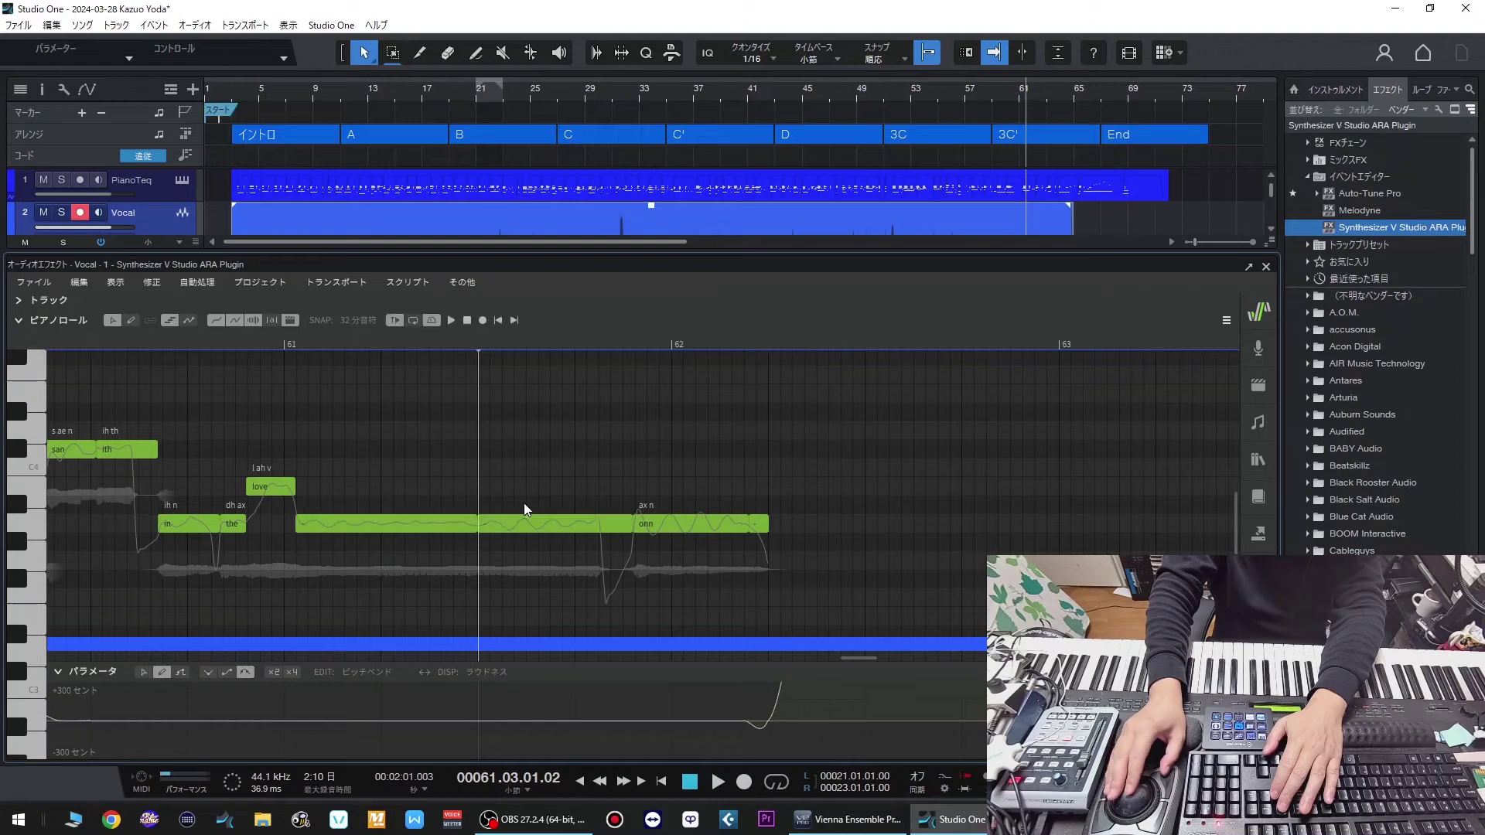
{"action": "left_click", "coordinate": [500, 527]}
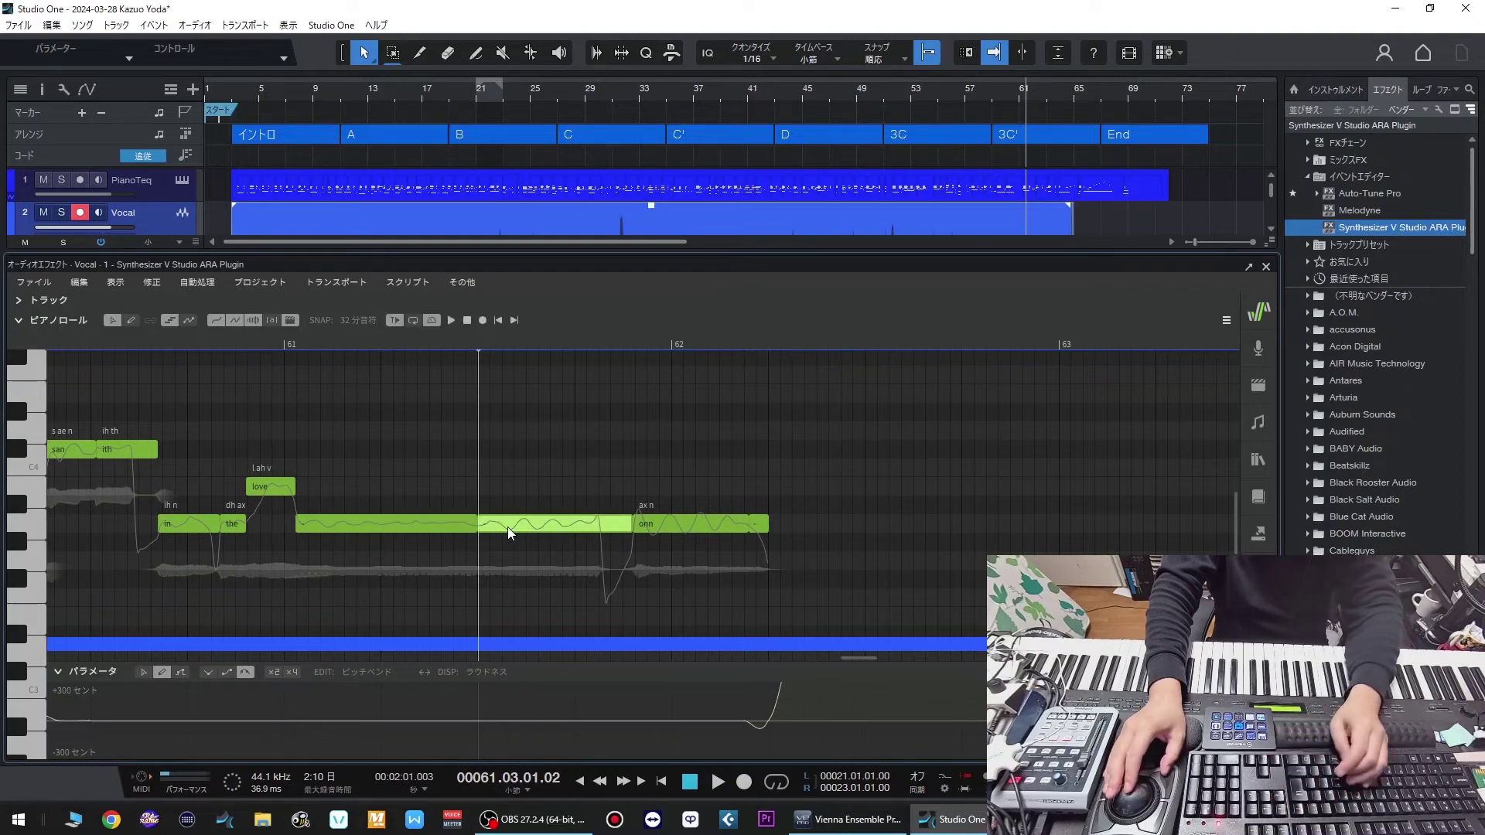
- Try raising the second half of the sustained note and the following "onn" notes by an octave, and play the phrase from before bar 61
{"action": "key", "text": "Delete"}
{"action": "left_click_drag", "start_coordinate": [636, 503], "coordinate": [768, 541]}
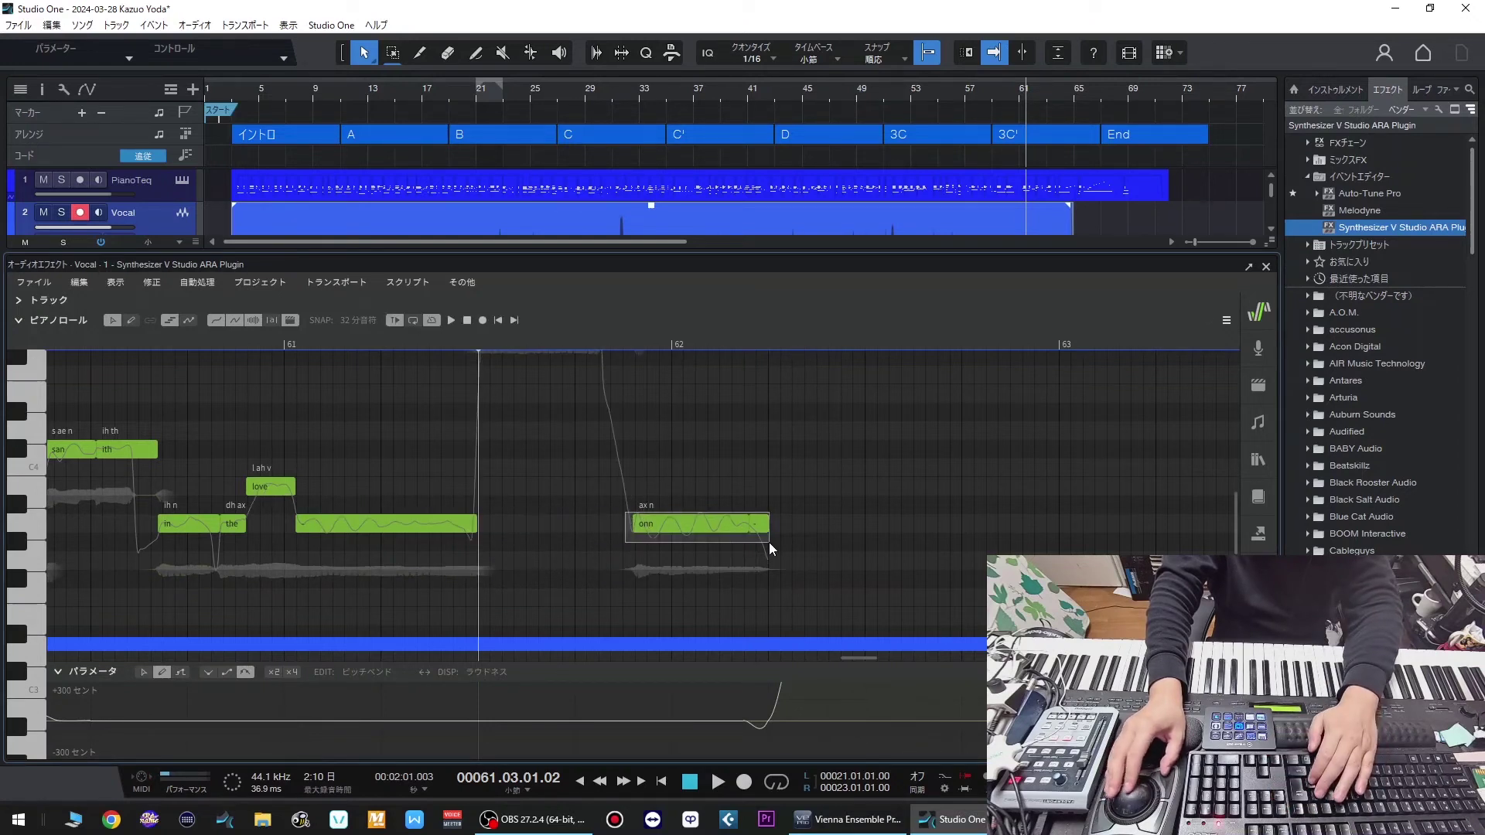
{"action": "key", "text": "Delete"}
{"action": "key", "text": "ctrl+z"}
{"action": "key", "text": "ctrl+z"}
{"action": "scroll", "coordinate": [773, 522], "scroll_direction": "up", "scroll_amount": 3}
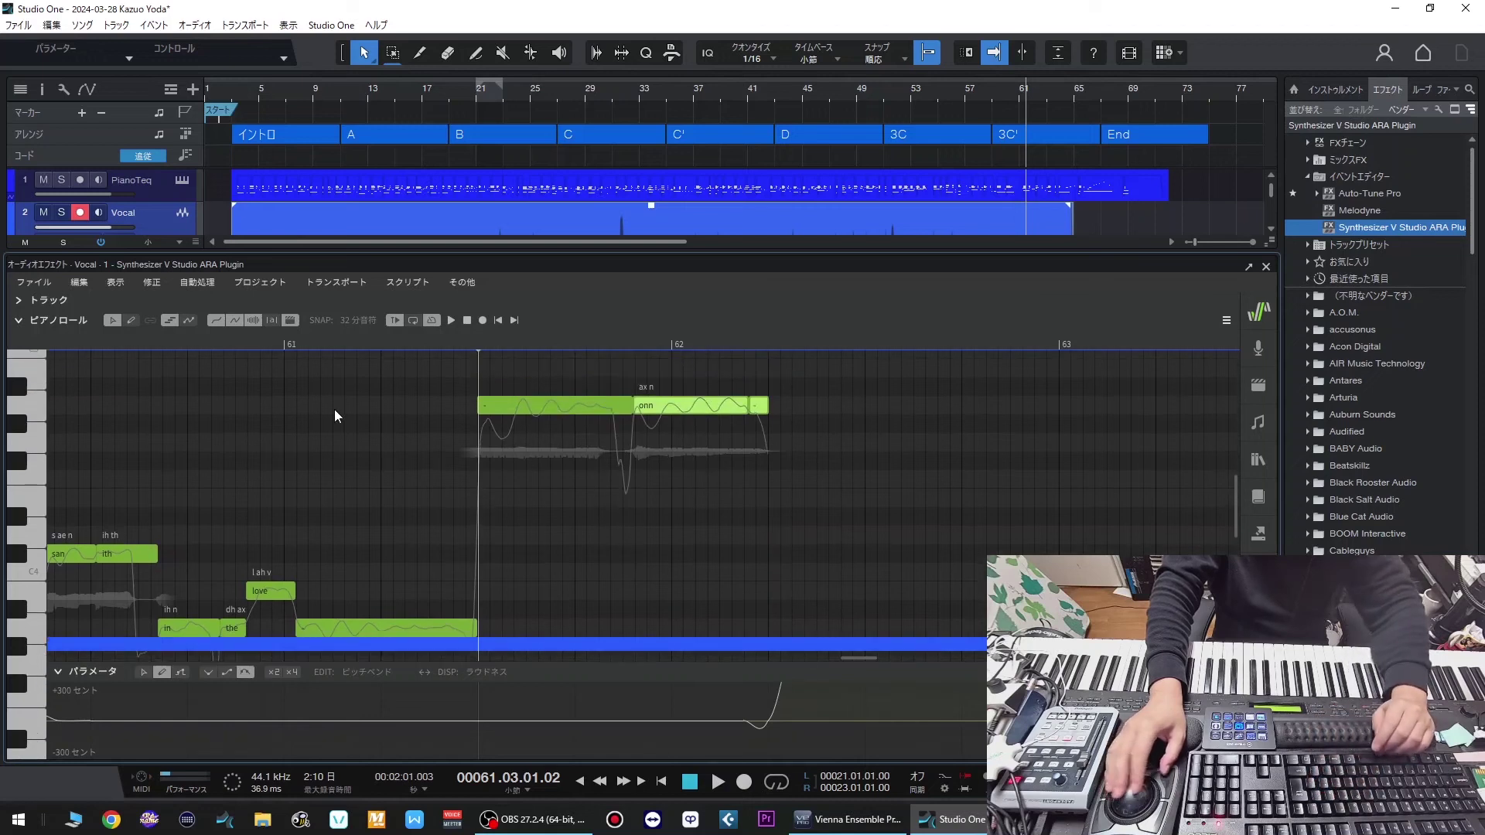
{"action": "left_click", "coordinate": [178, 345]}
{"action": "key", "text": "space"}
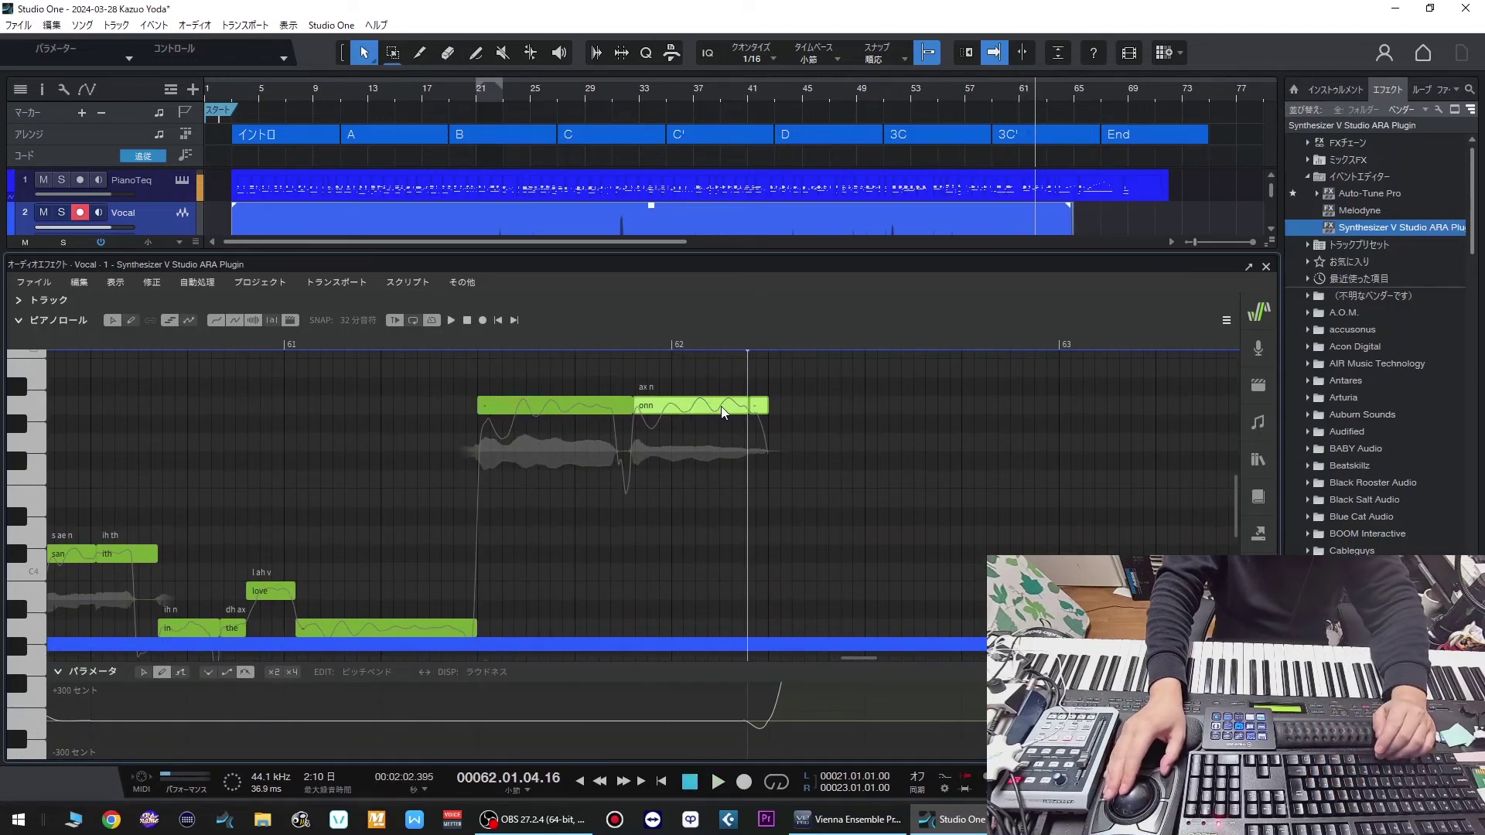
{"action": "key", "text": "space"}
- Remove the "onn" notes, extend the raised sustained note to bar 63, and play the closing phrase
{"action": "key", "text": "Delete"}
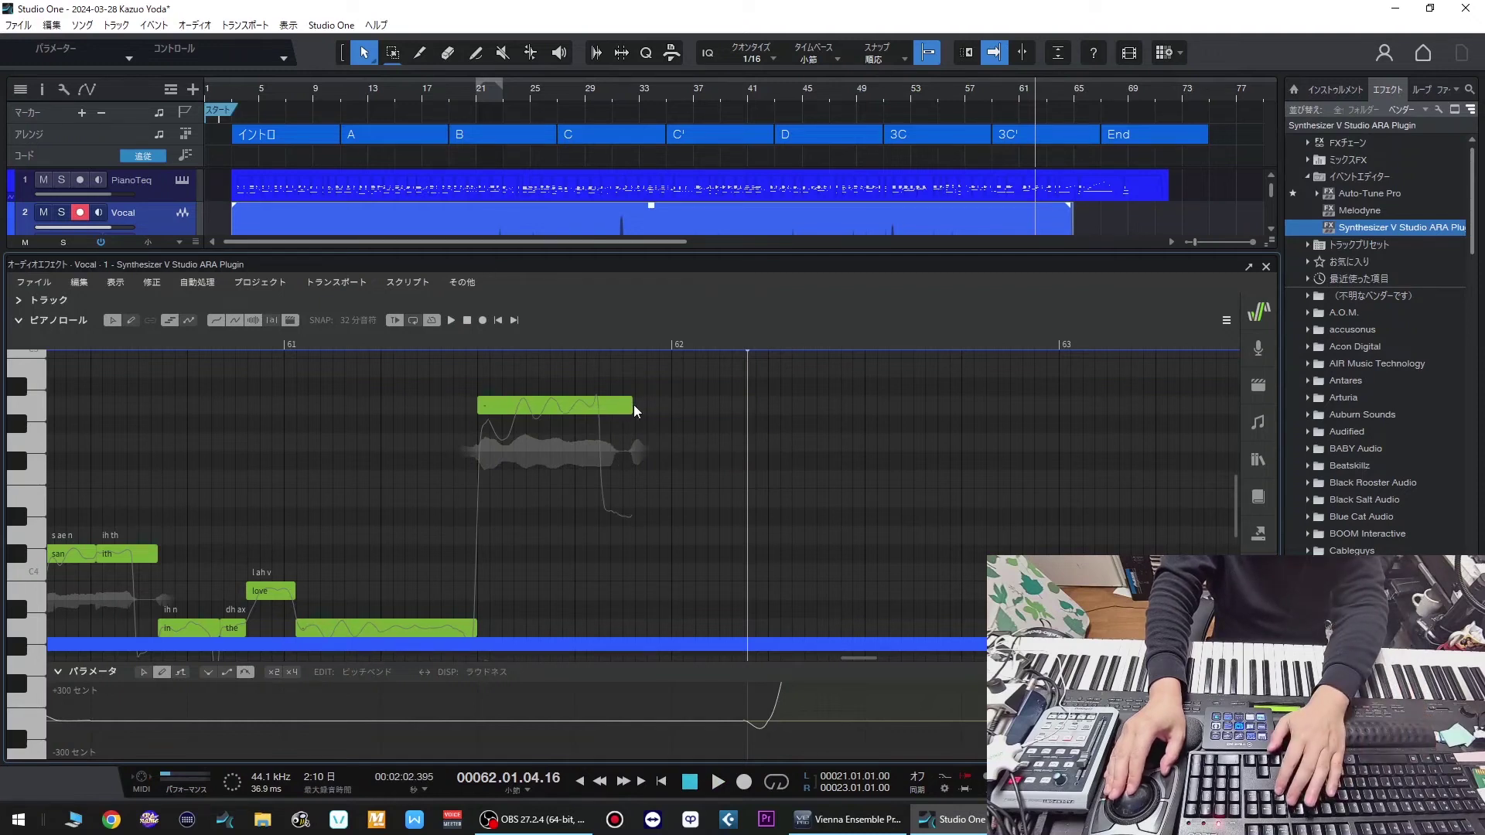
{"action": "left_click_drag", "start_coordinate": [632, 406], "coordinate": [1041, 421]}
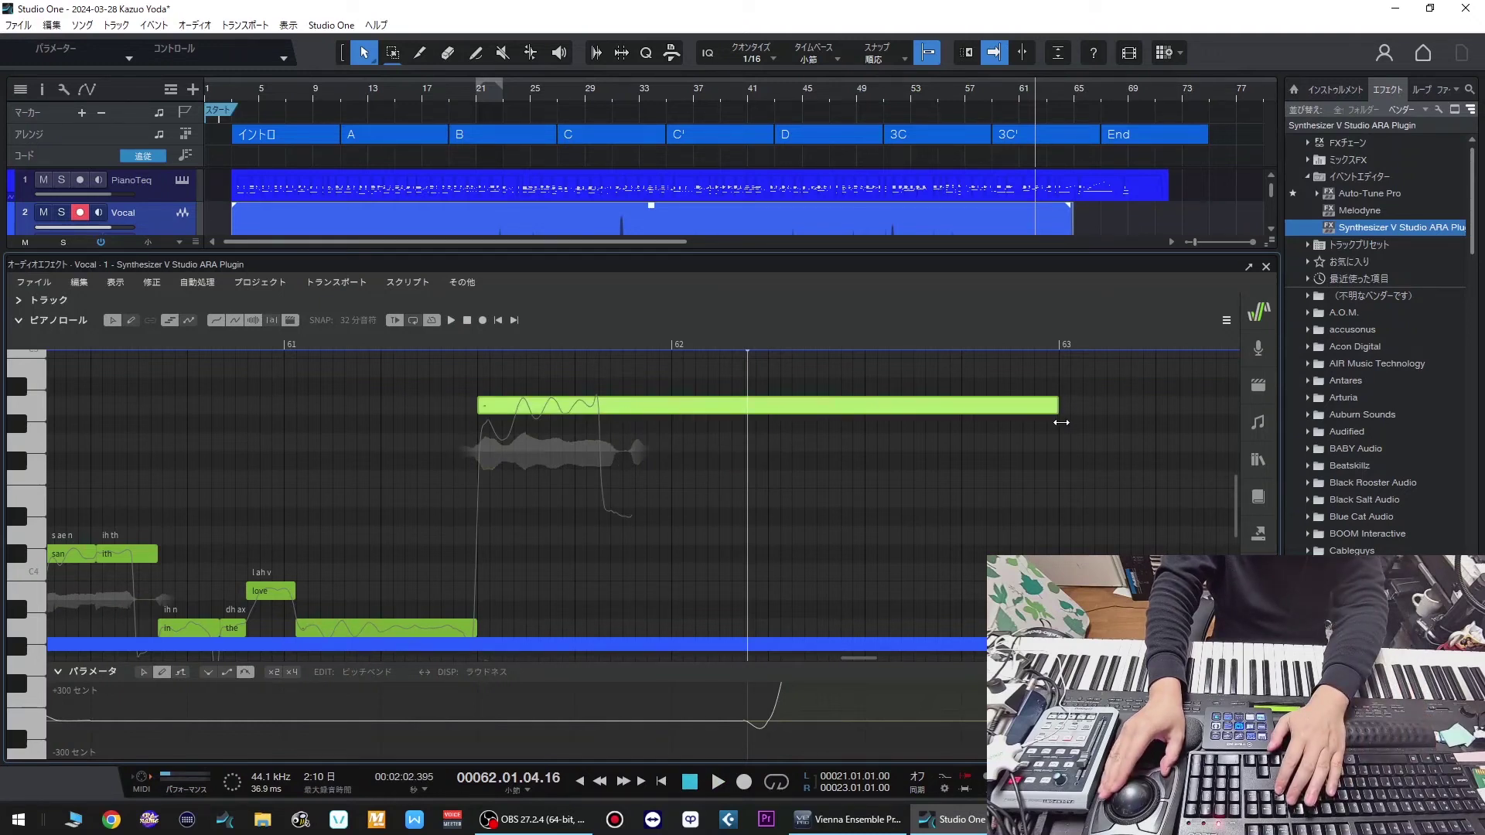
{"action": "left_click", "coordinate": [864, 439]}
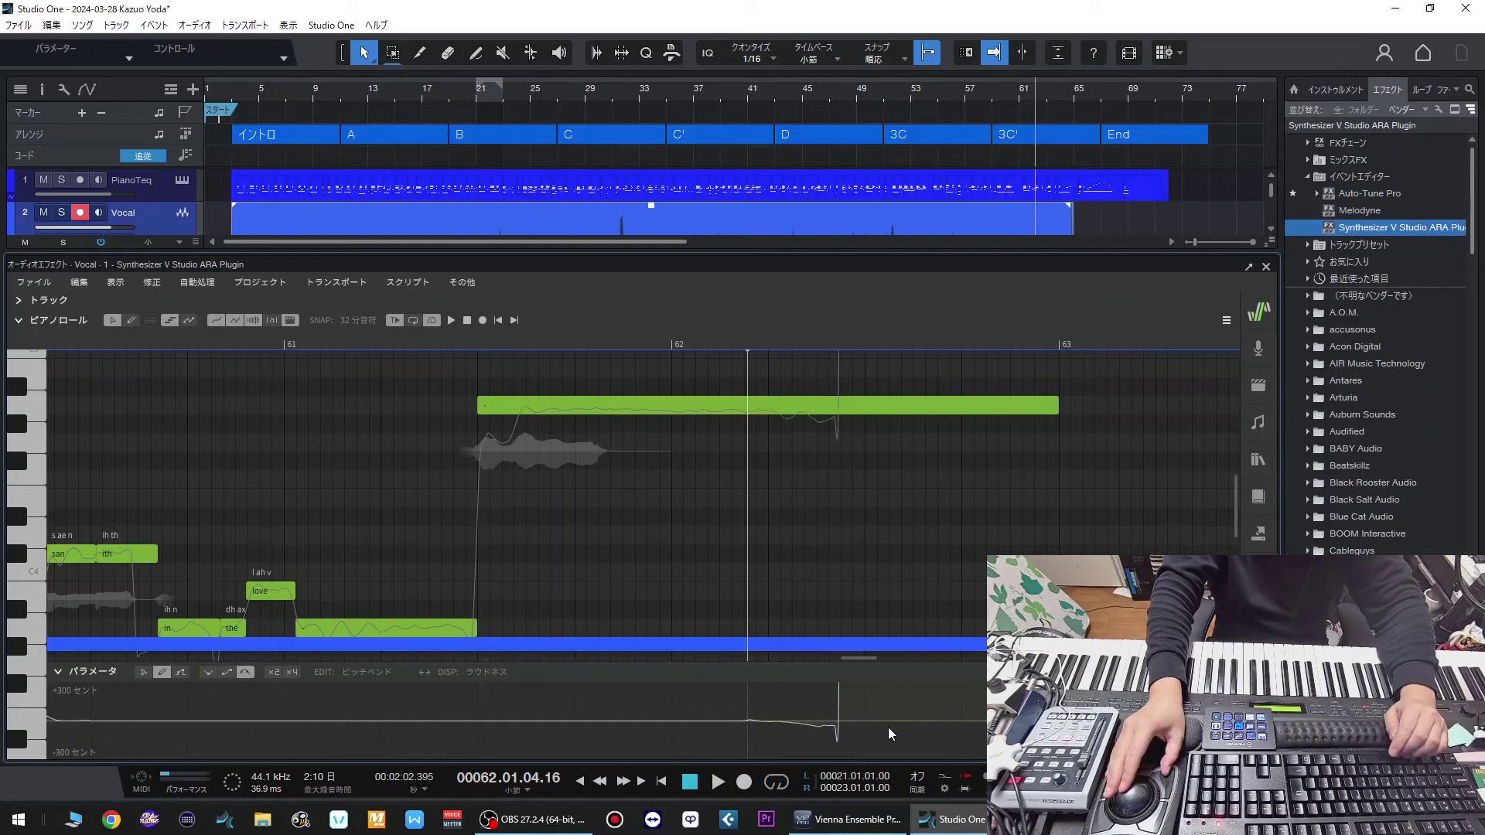
{"action": "left_click", "coordinate": [86, 348]}
{"action": "key", "text": "space"}
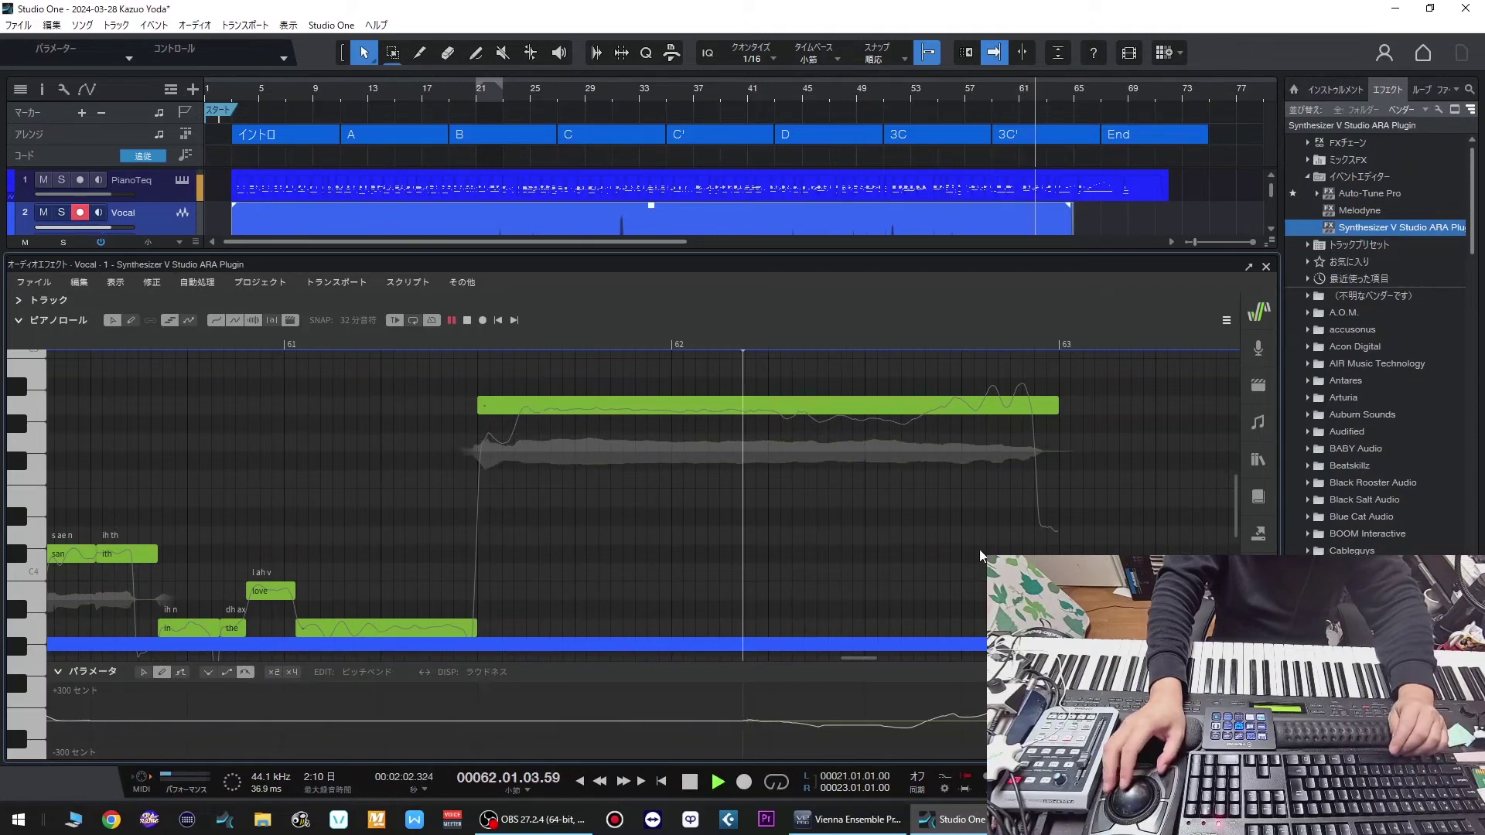
{"action": "scroll", "coordinate": [979, 549], "scroll_direction": "up", "scroll_amount": 2}
{"action": "key", "text": "space"}
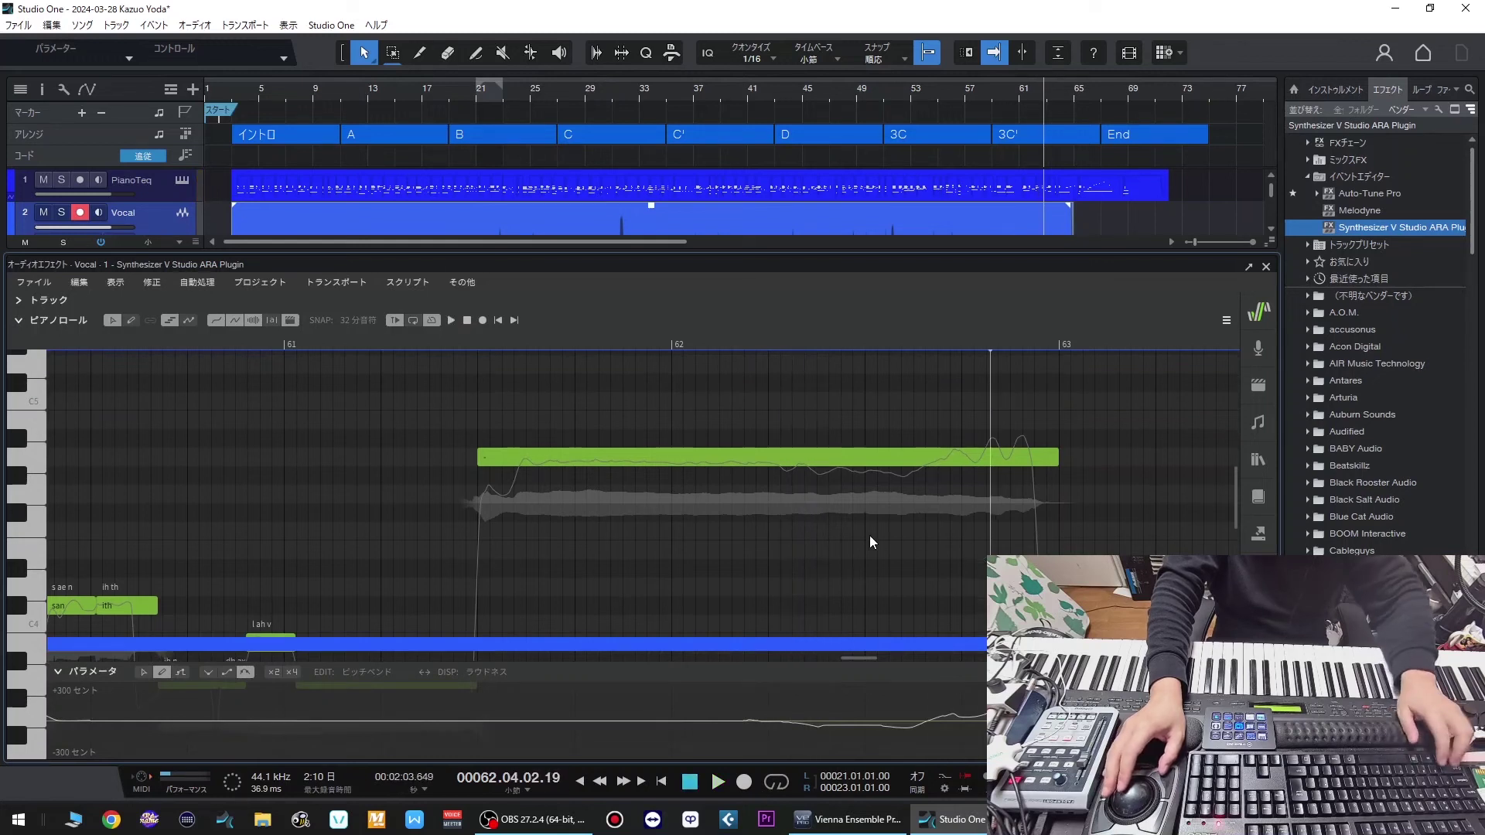
- Undo the sustained note's extension, the "onn" deletion and the octave raises, and replay the closing phrase from before bar 61
{"action": "key", "text": "ctrl+z"}
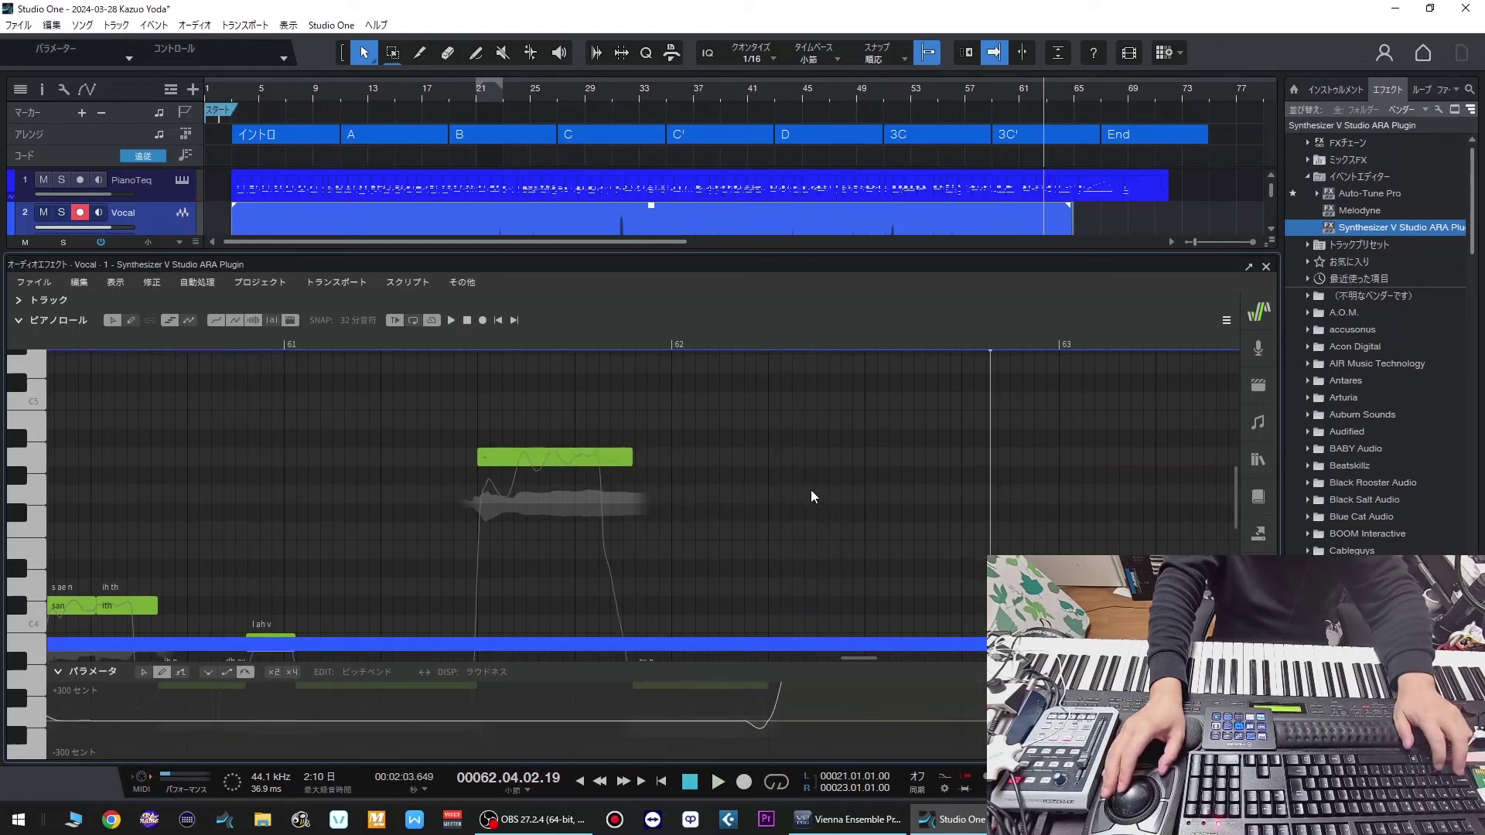
{"action": "key", "text": "ctrl+z"}
{"action": "scroll", "coordinate": [810, 494], "scroll_direction": "down", "scroll_amount": 6}
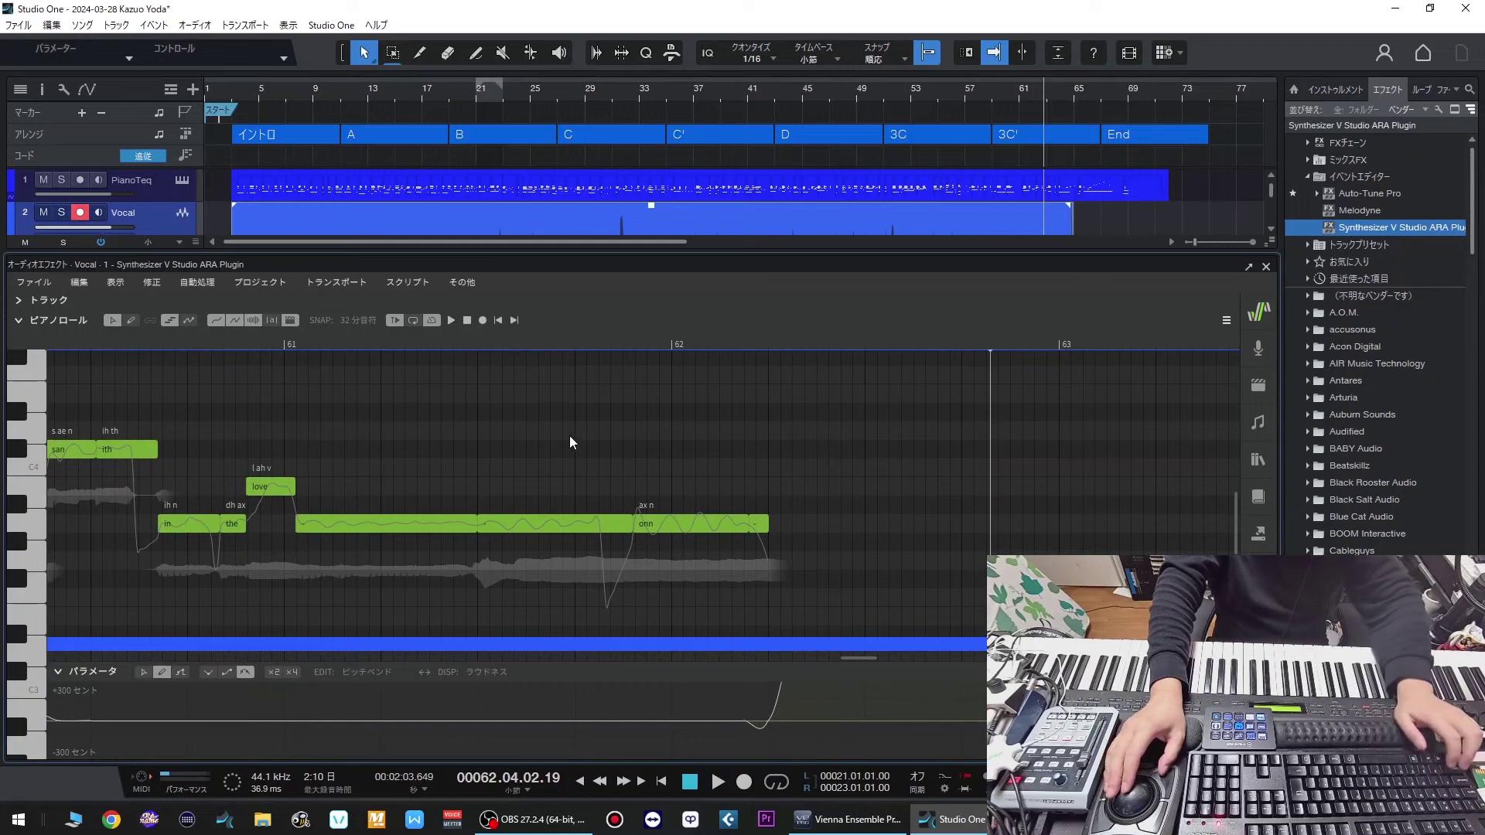
{"action": "left_click", "coordinate": [155, 341]}
{"action": "key", "text": "space"}
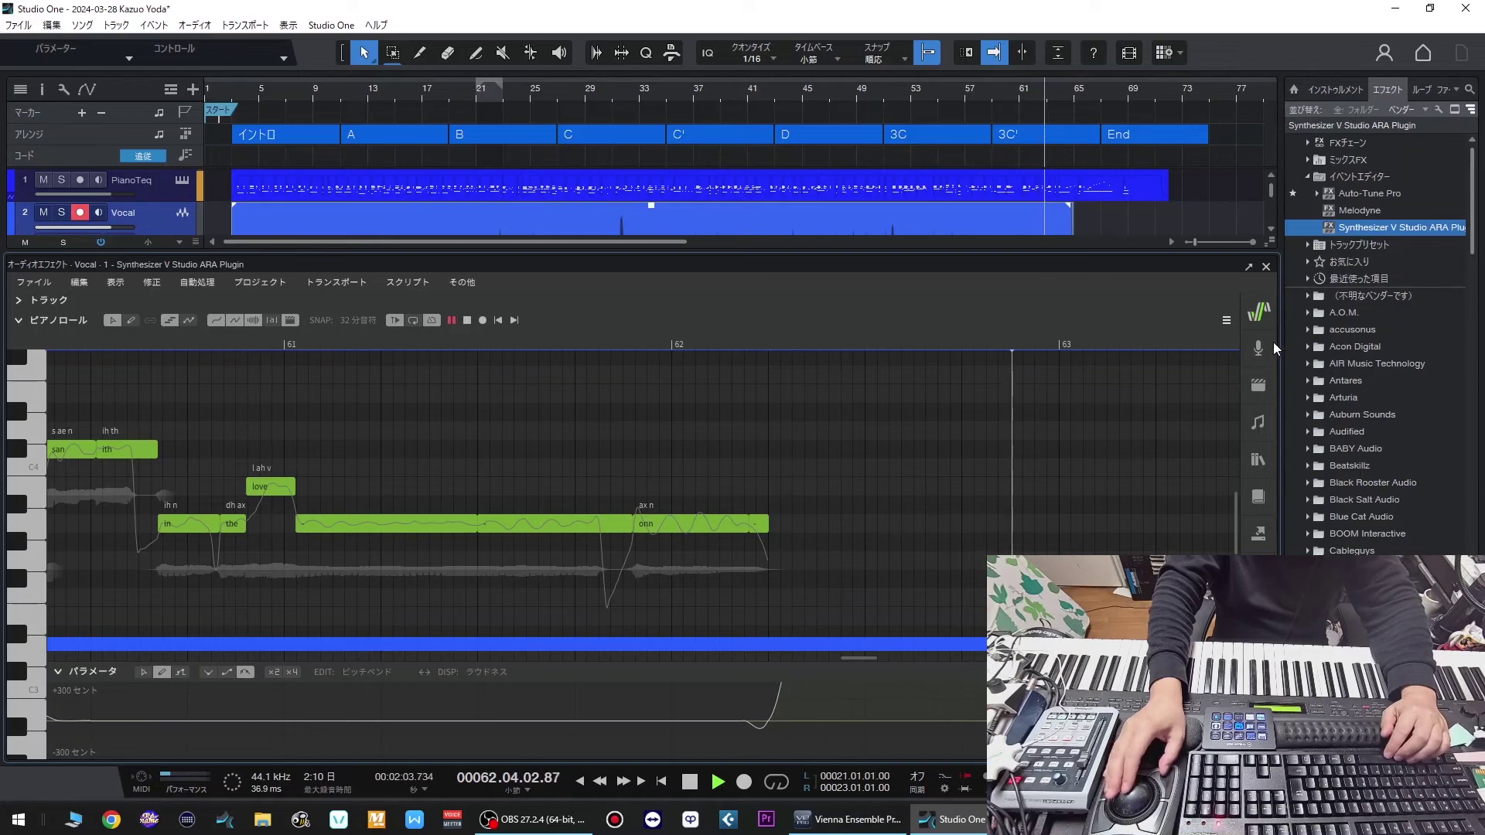
- Close the Synthesizer V editor, save the song, and stop playback just past the end of the Vocal event
{"action": "key", "text": "F2"}
{"action": "key", "text": "ctrl+s"}
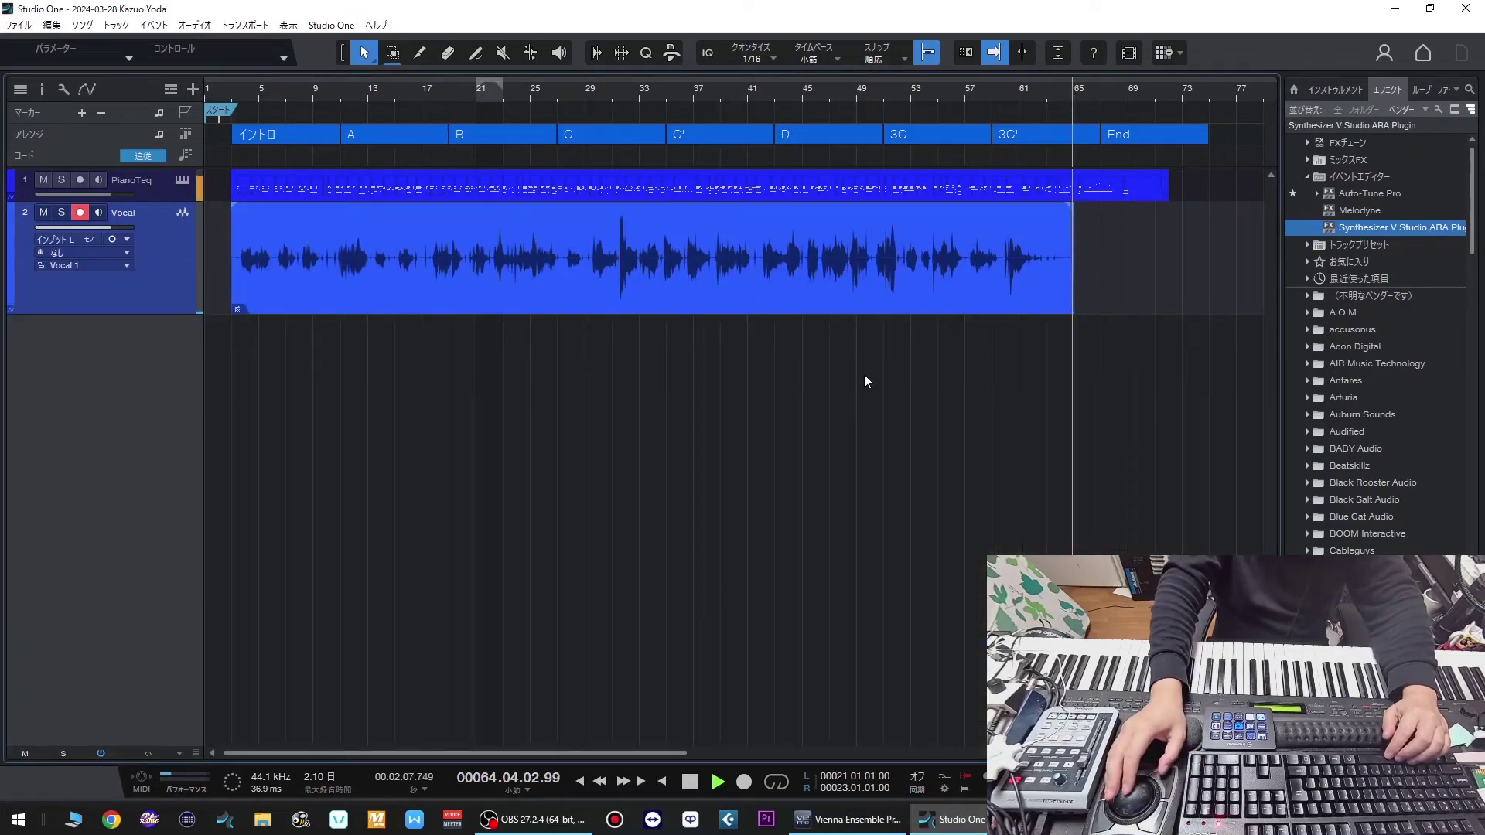
{"action": "key", "text": "space"}
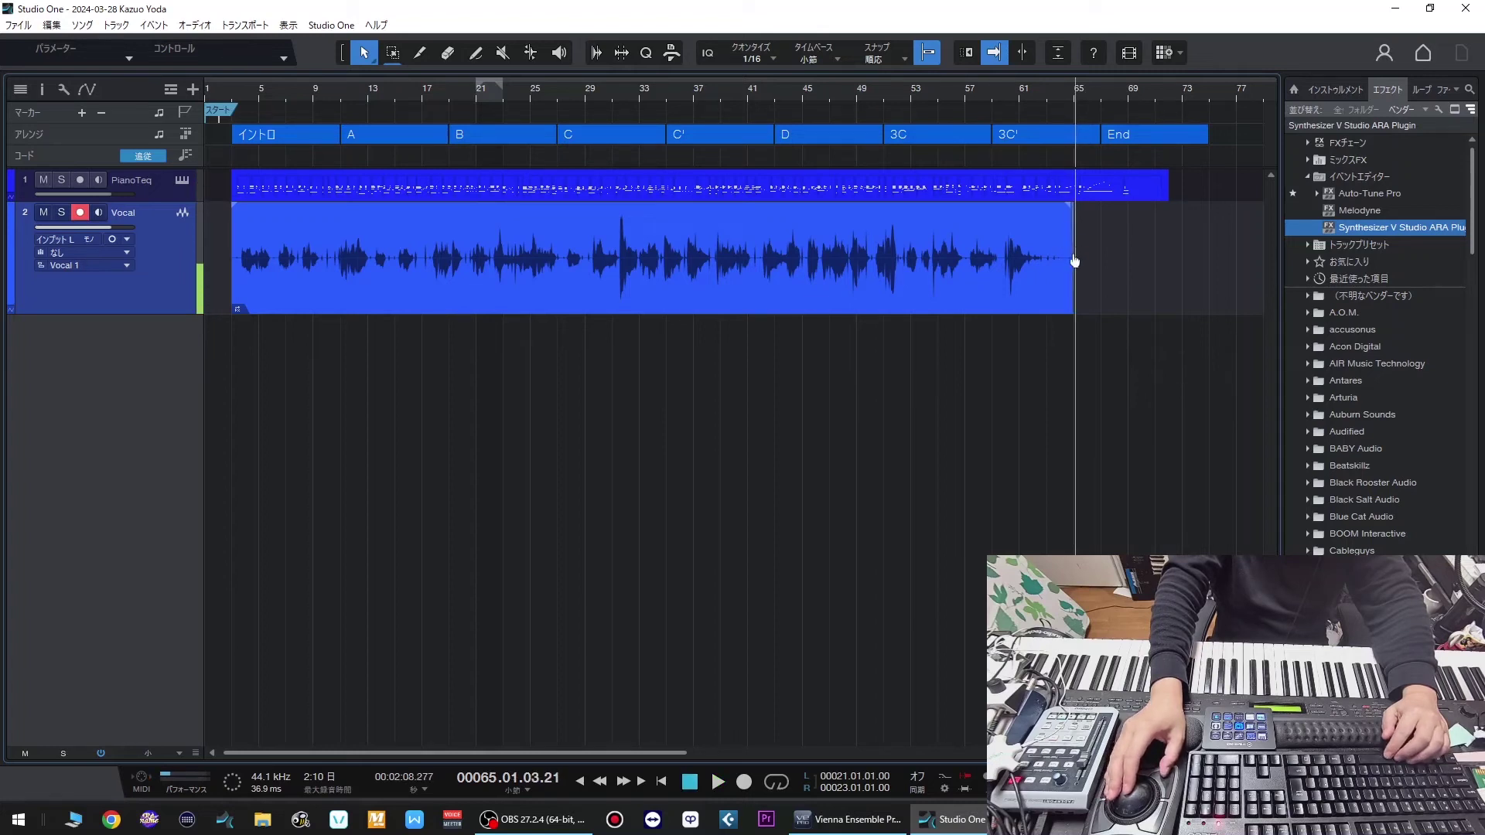
- Play the song from bar 3 and slightly lower the Vocal channel's "vocal" send level in the mixer
{"action": "left_click", "coordinate": [1093, 190]}
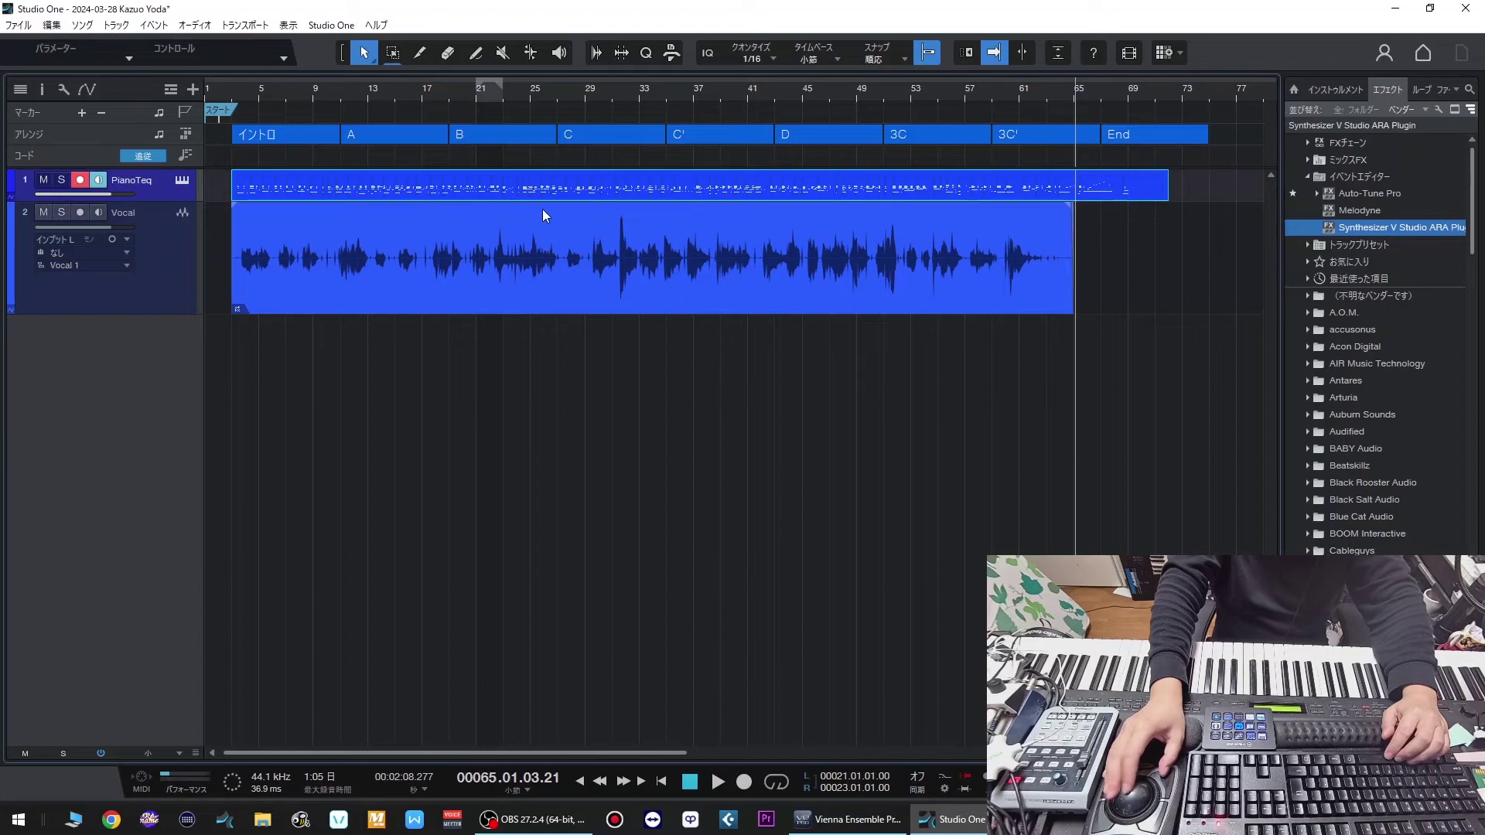
{"action": "left_click", "coordinate": [156, 258]}
{"action": "left_click", "coordinate": [225, 87]}
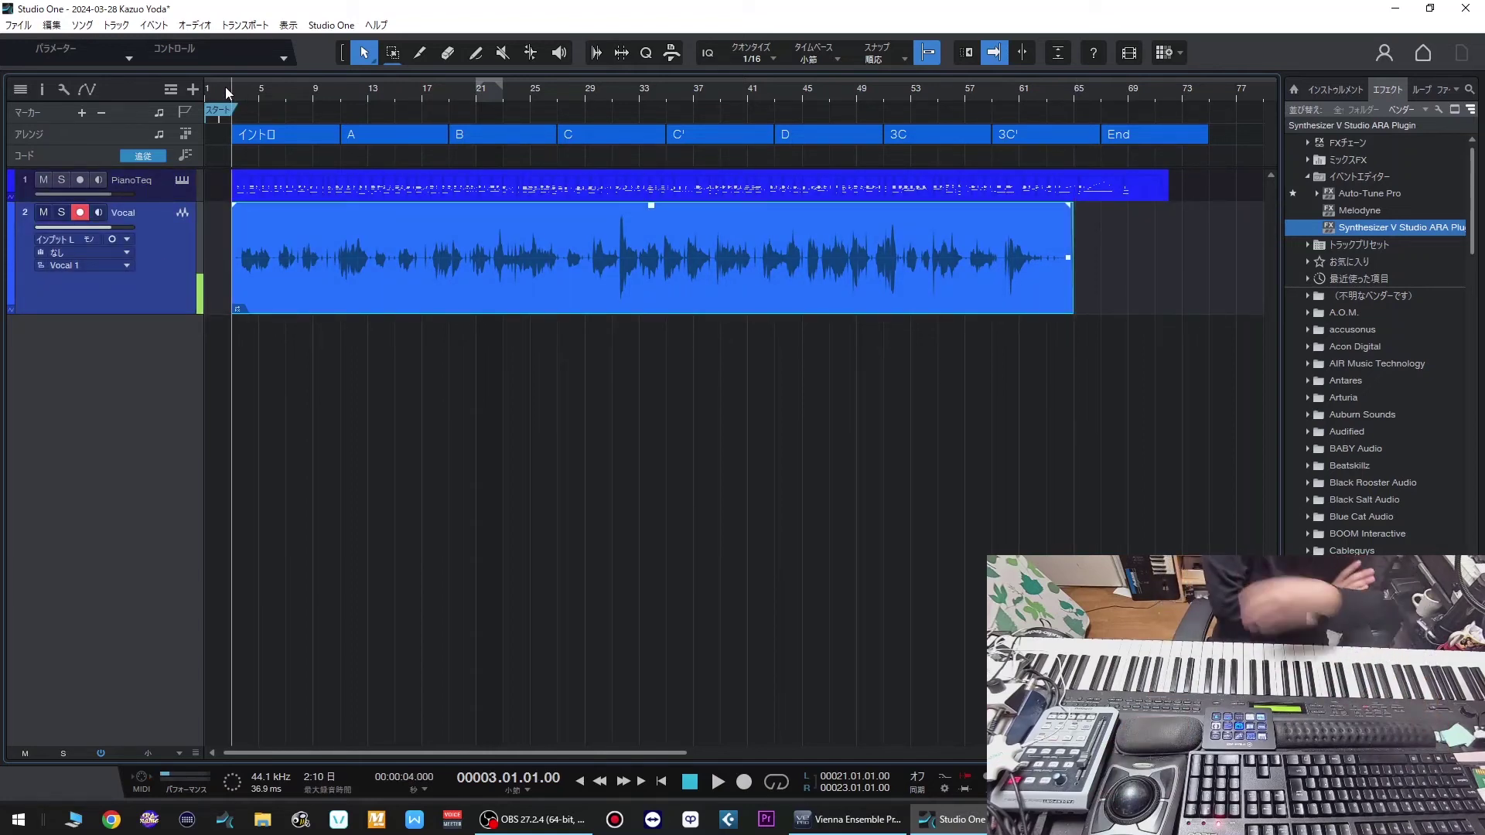
{"action": "key", "text": "space"}
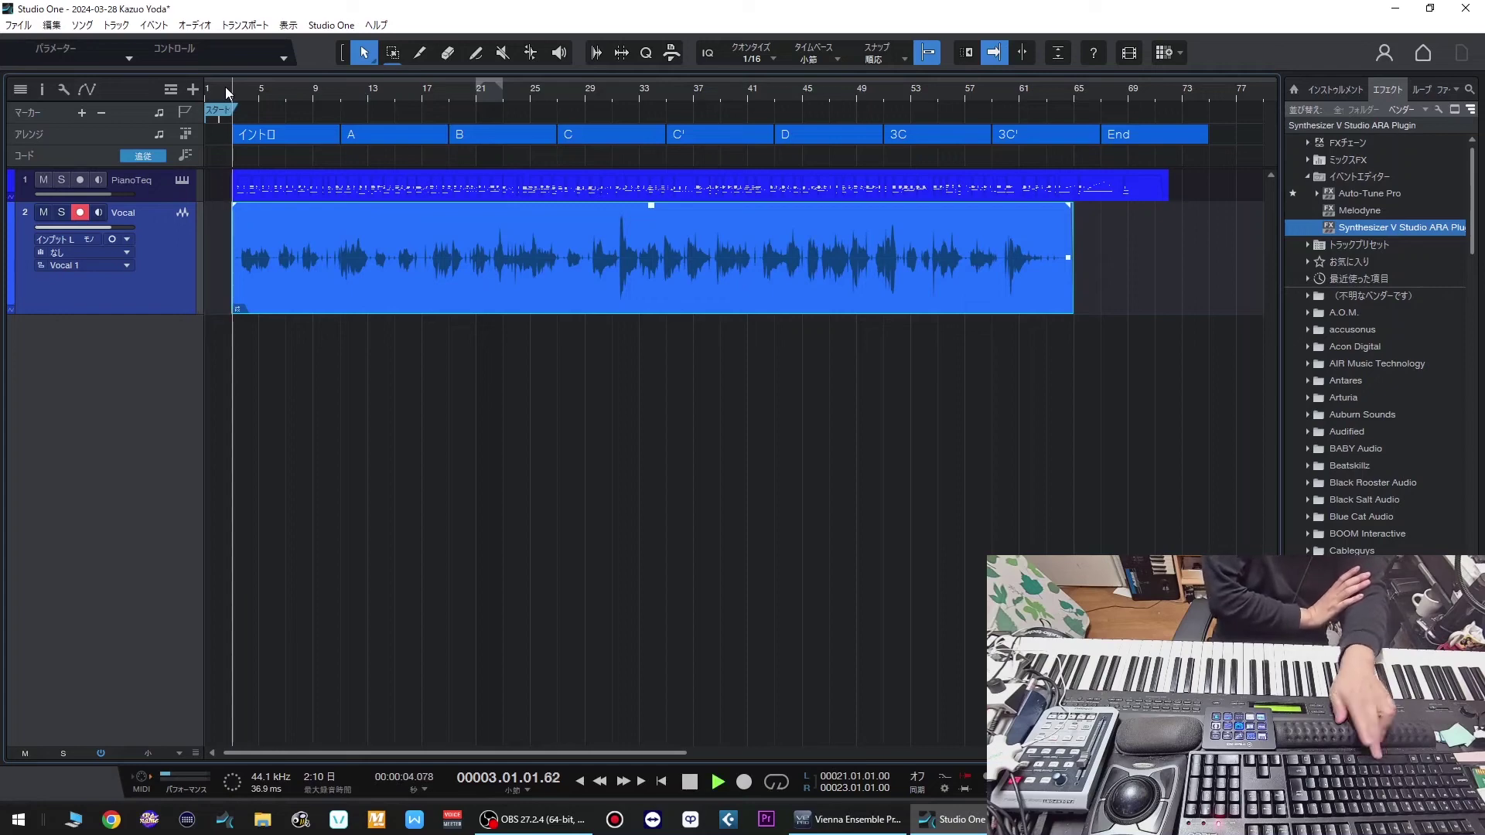
{"action": "key", "text": "F3"}
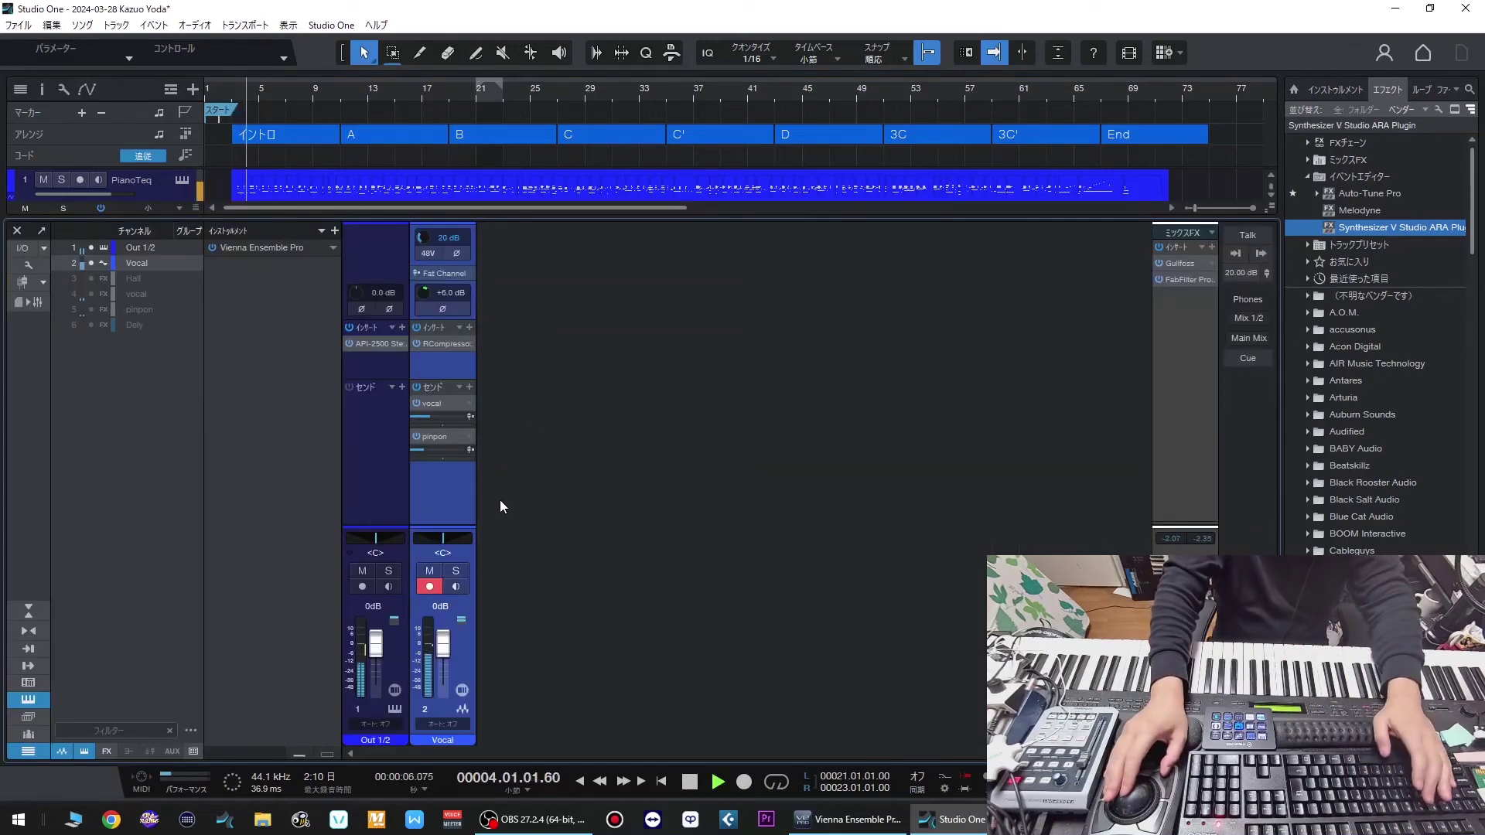
{"action": "left_click_drag", "start_coordinate": [433, 418], "coordinate": [430, 419]}
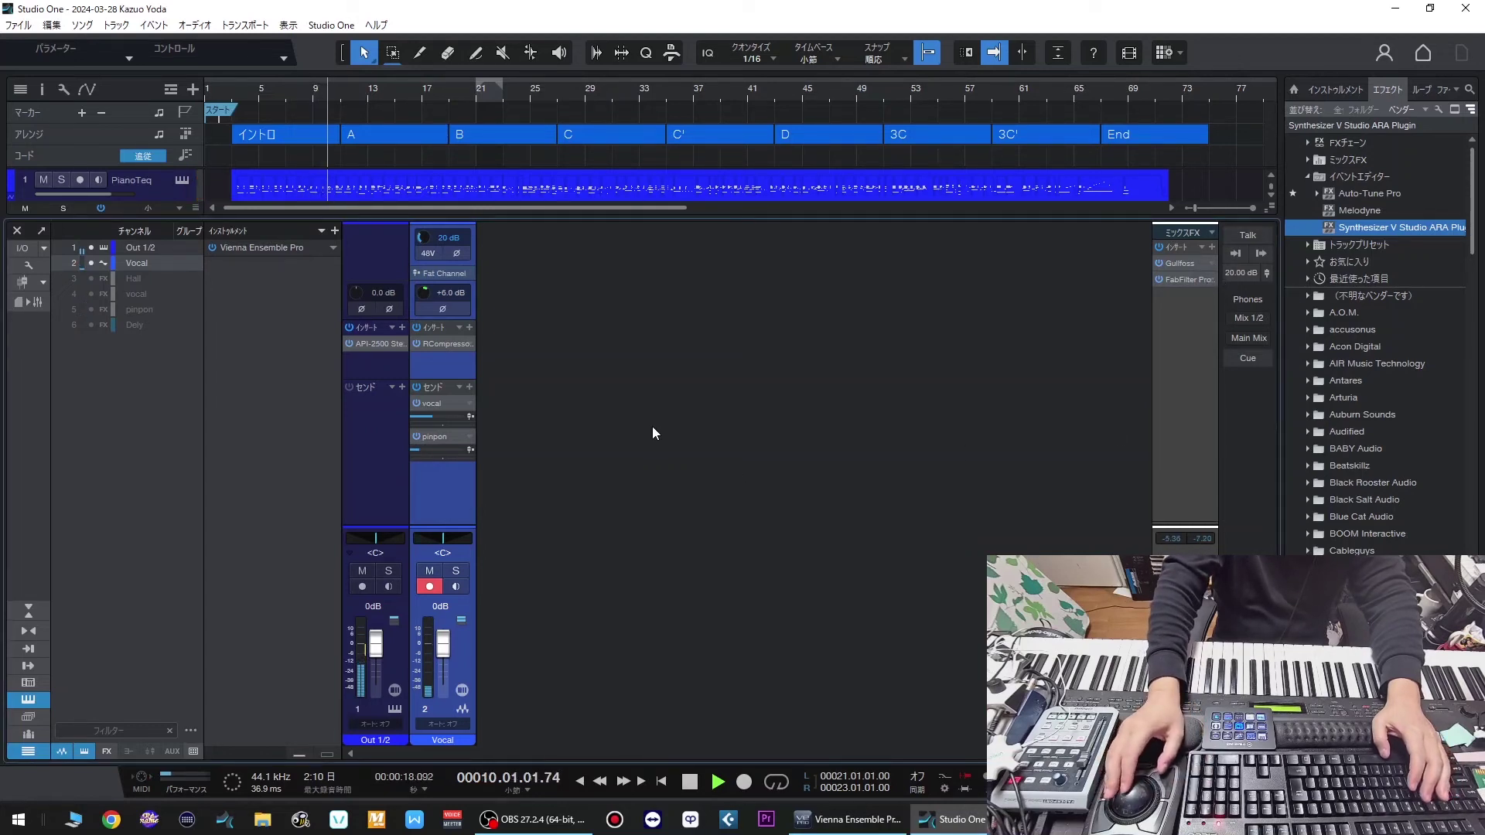
- Close the mixer, review the Vocal event in an enlarged Synthesizer V editor through to its end, and close the editor
{"action": "left_click", "coordinate": [17, 232]}
{"action": "double_click", "coordinate": [541, 299]}
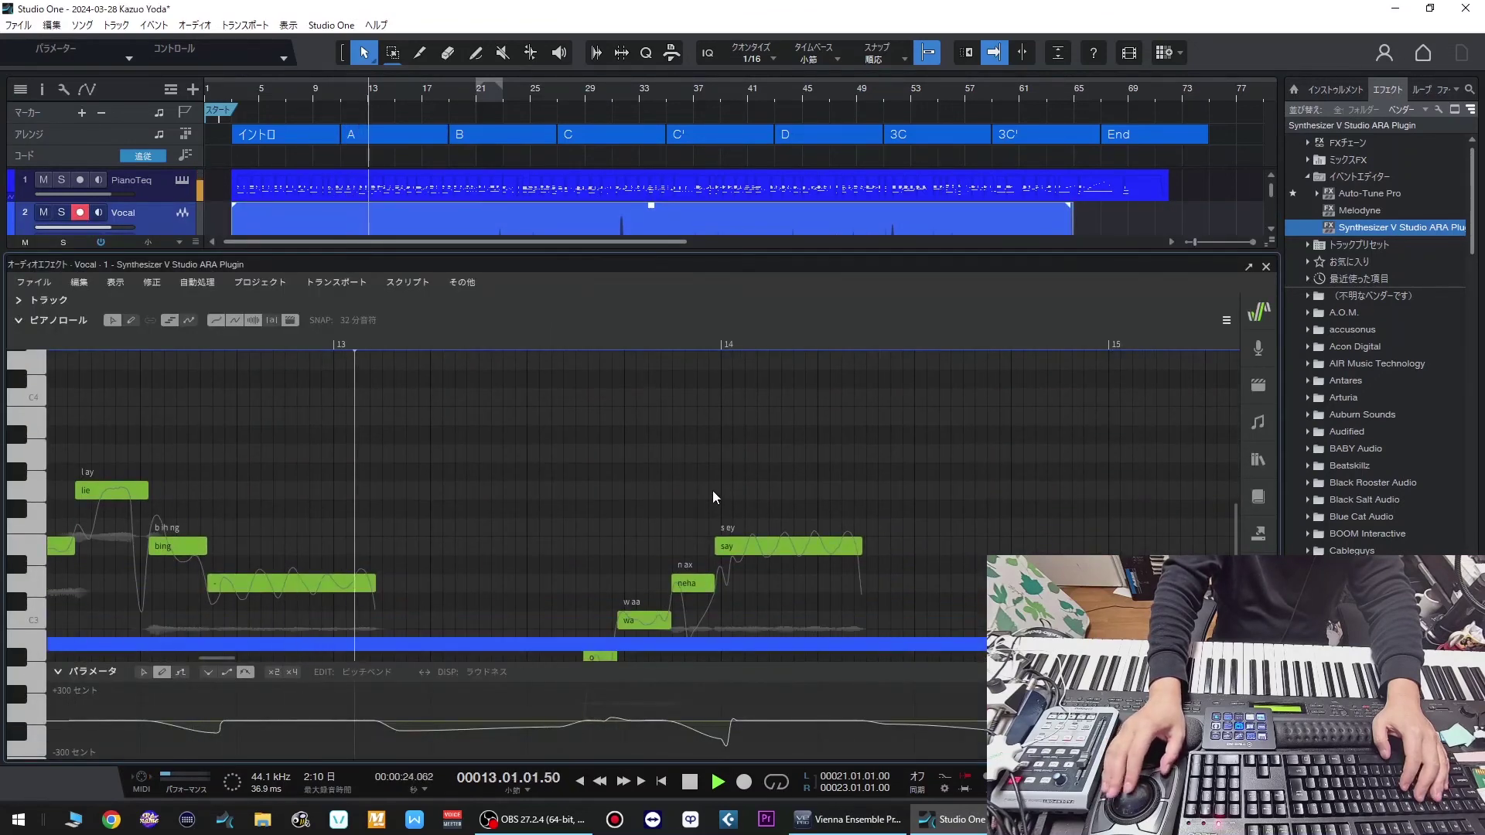
{"action": "left_click_drag", "start_coordinate": [687, 253], "coordinate": [725, 160]}
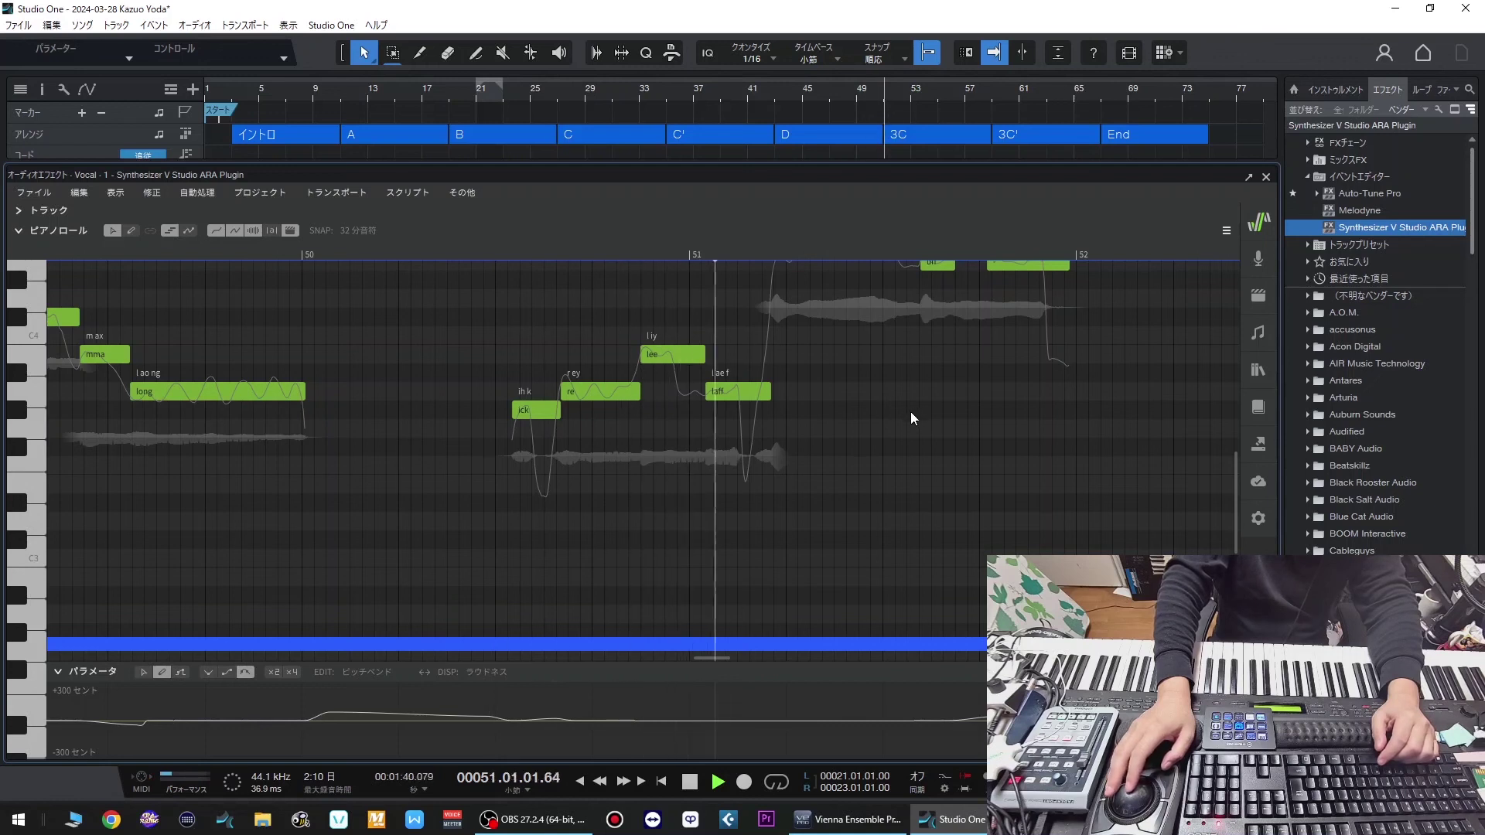
{"action": "scroll", "coordinate": [972, 427], "scroll_direction": "up", "scroll_amount": 2}
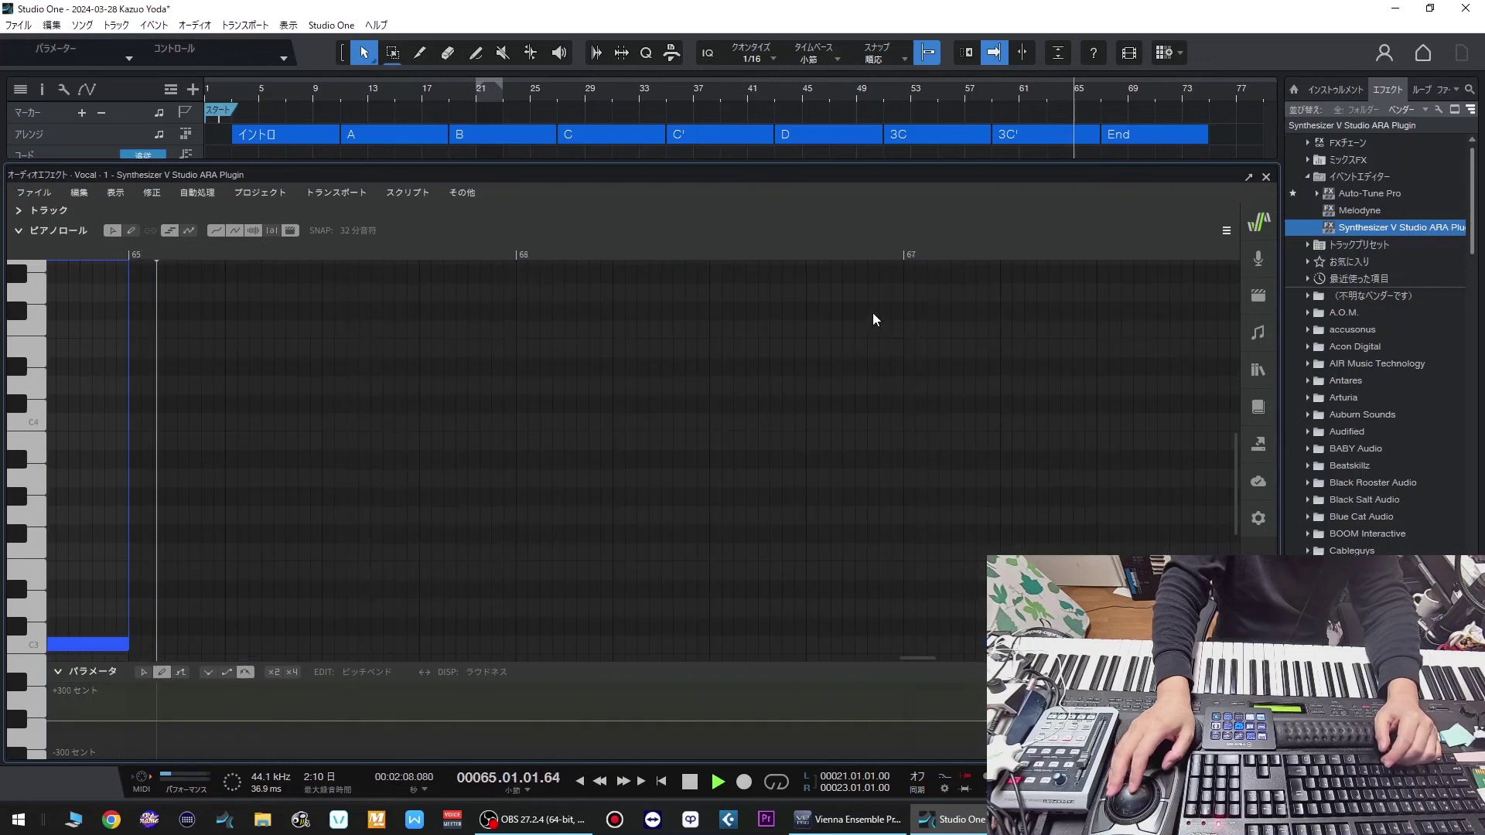
{"action": "left_click", "coordinate": [1266, 177]}
{"action": "left_click", "coordinate": [1141, 328]}
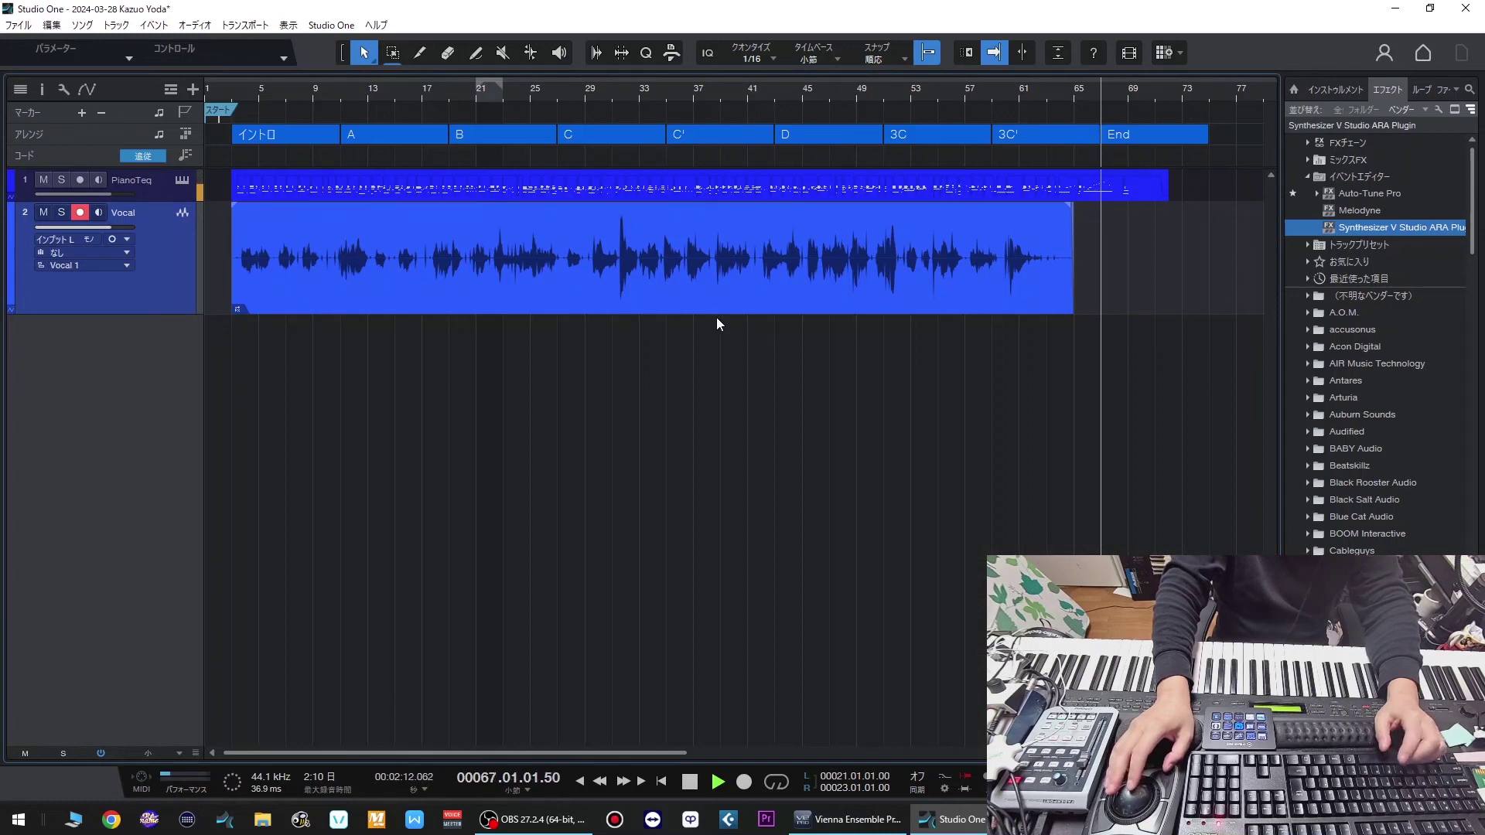